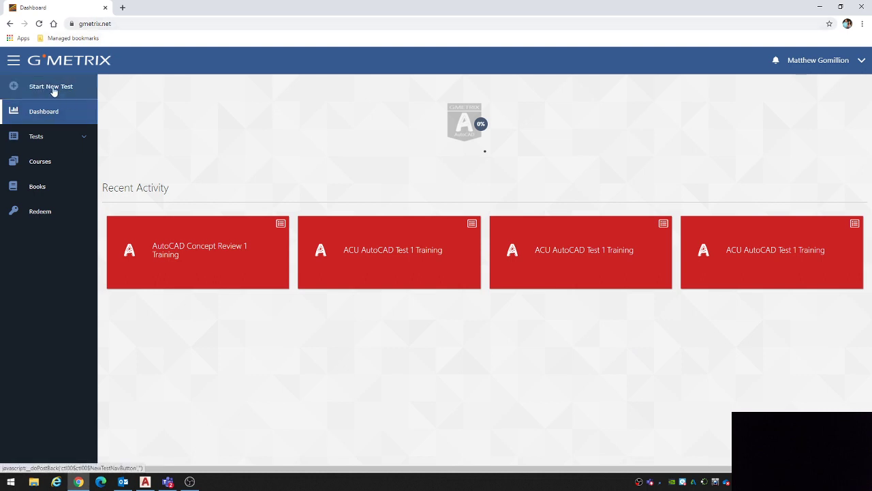
# Step: Start a new Autodesk Certified User AutoCAD test, choosing ACU AutoCAD Test 2 in Training Mode
pyautogui.click(54, 91)
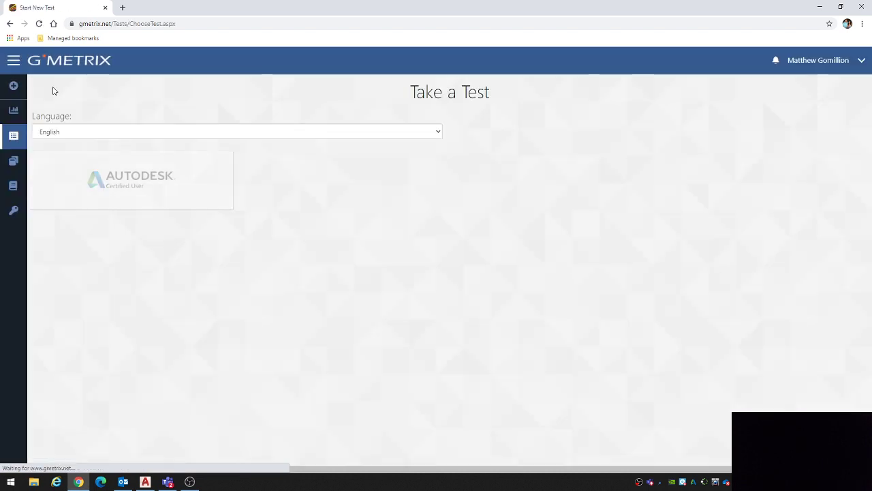
pyautogui.click(108, 167)
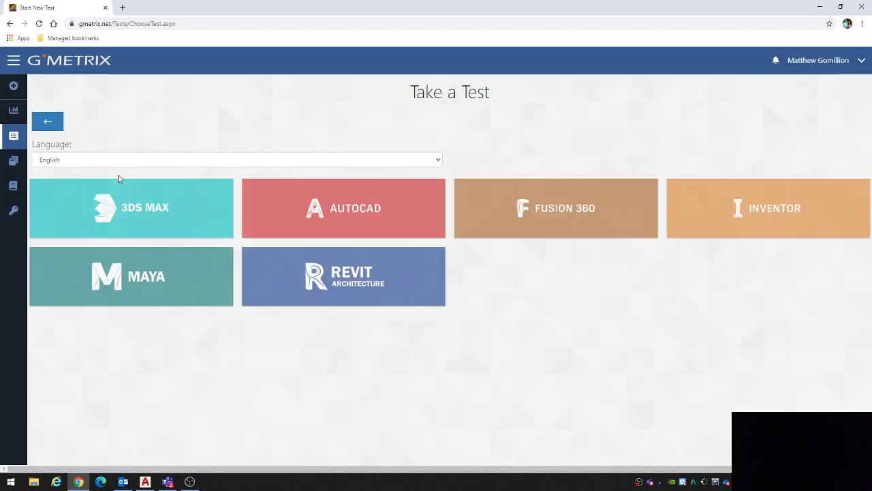
pyautogui.click(379, 228)
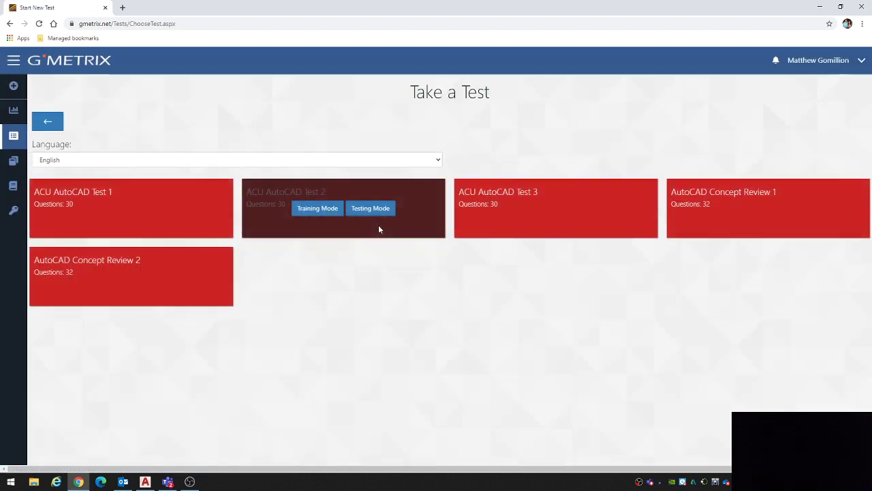
pyautogui.moveTo(276, 232)
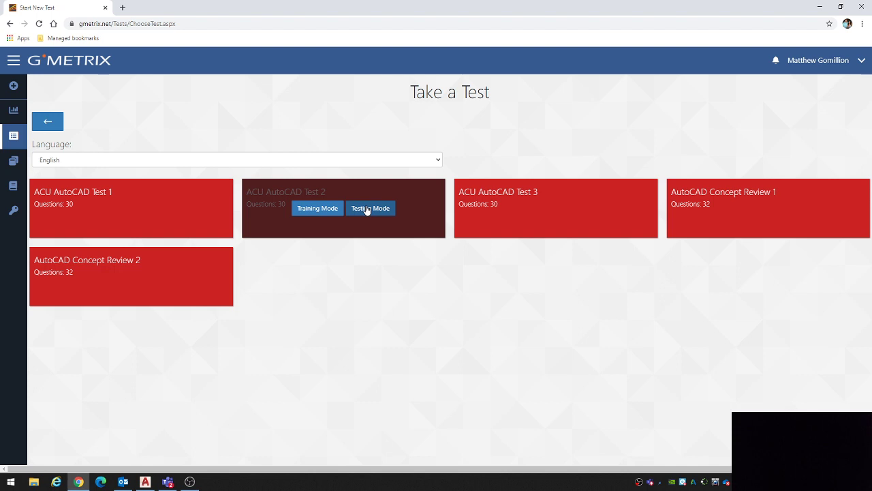
pyautogui.click(315, 211)
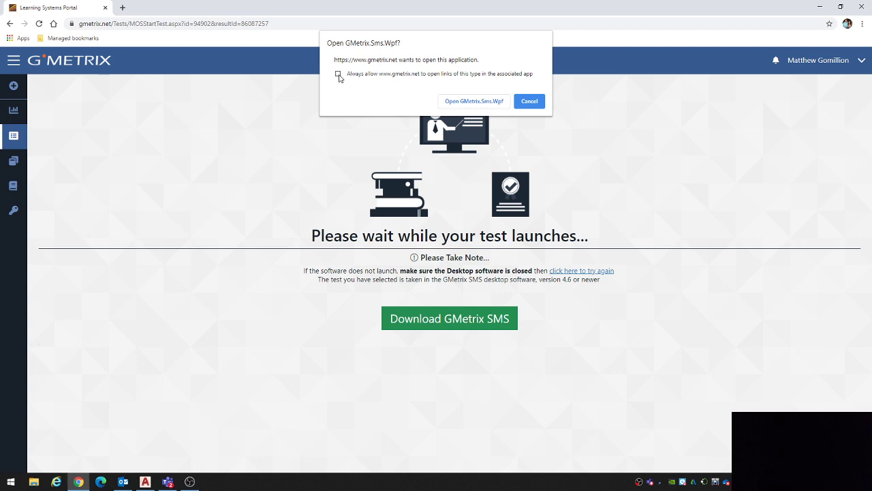
# Step: Allow the test to launch in GMetrix SMS, then download and install the required test resources
pyautogui.click(472, 101)
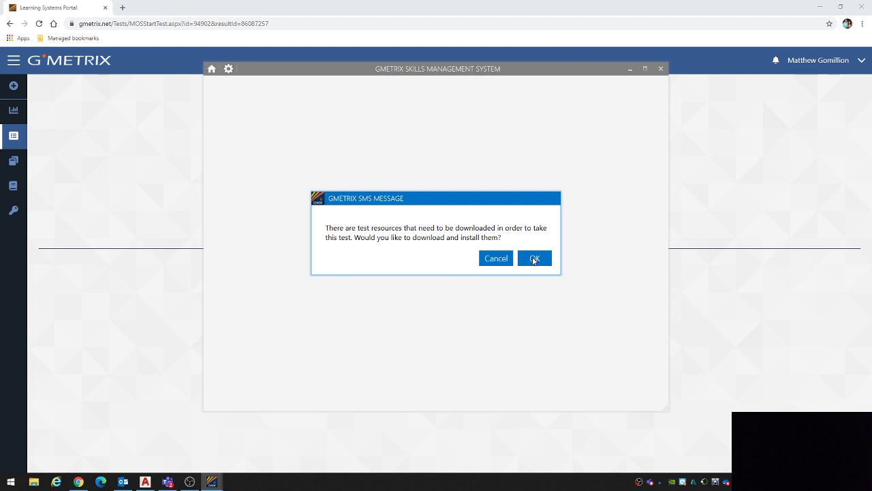
pyautogui.click(534, 258)
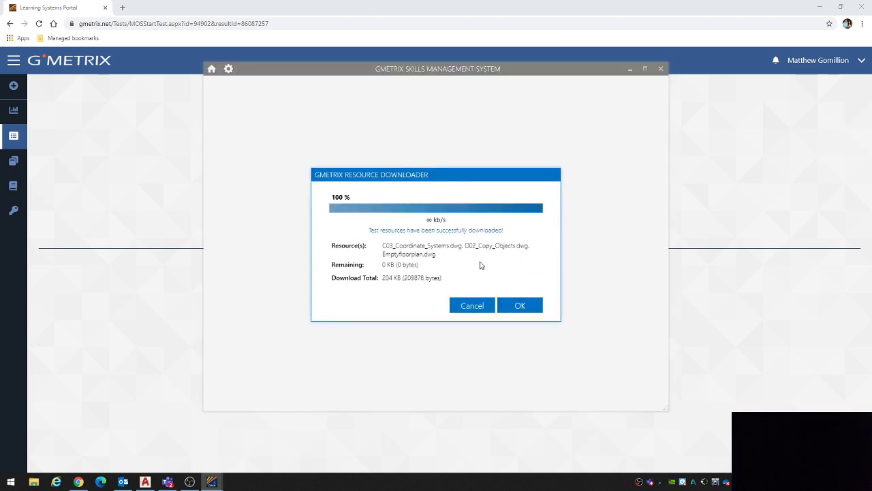
pyautogui.click(509, 306)
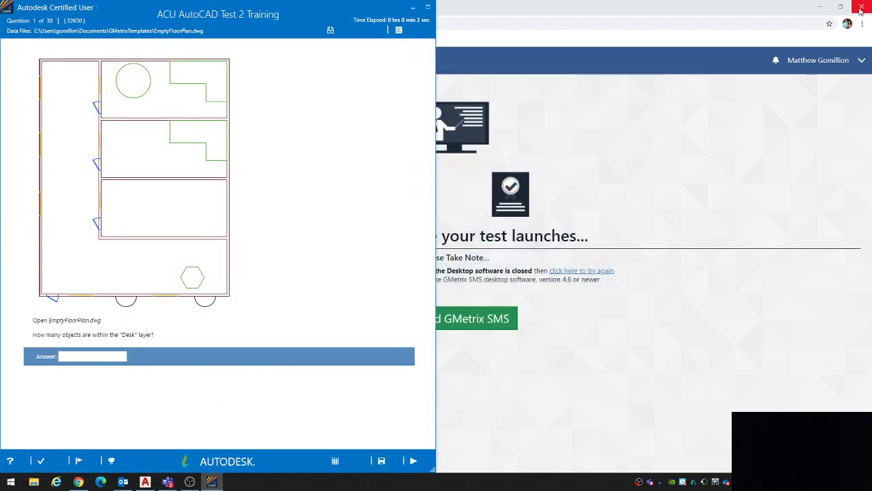
# Step: Close the browser and tile the AutoCAD window side by side with the GMetrix test window
pyautogui.click(855, 13)
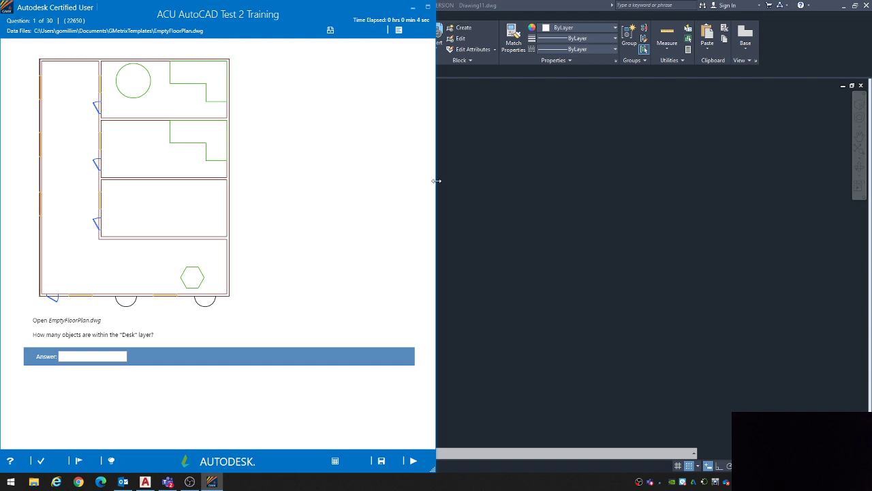
pyautogui.click(517, 197)
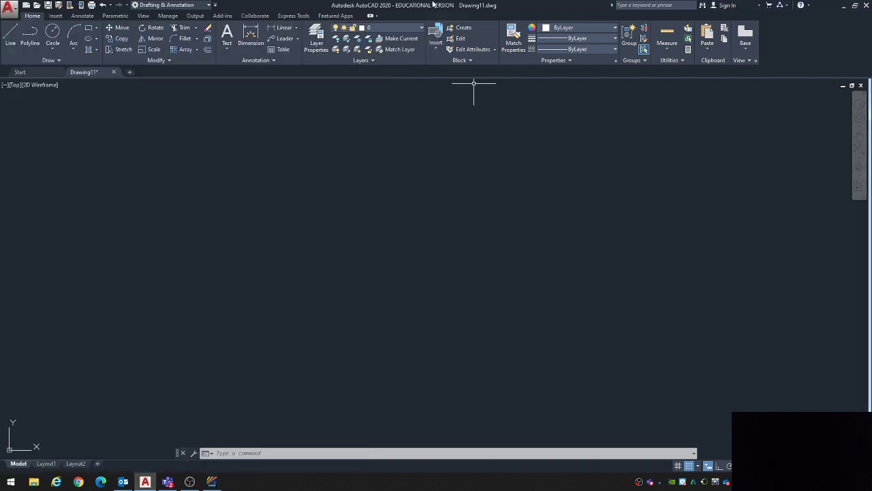
pyautogui.moveTo(422, 8); pyautogui.dragTo(871, 113)
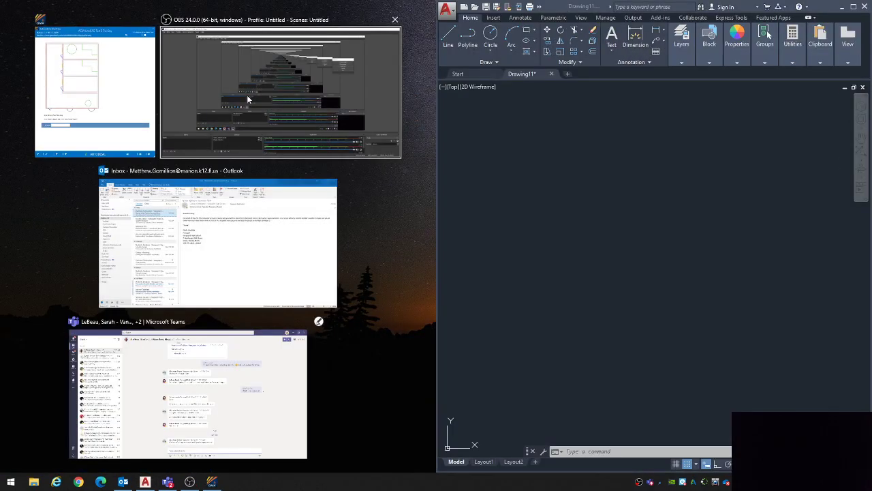
pyautogui.click(102, 96)
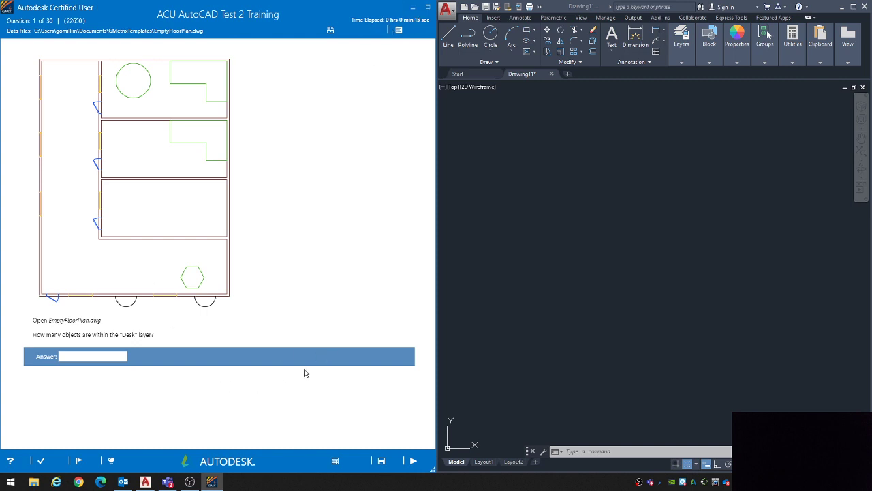
# Step: Show the instructions for answering question 1 about the Desk layer, and hide them again
pyautogui.click(112, 462)
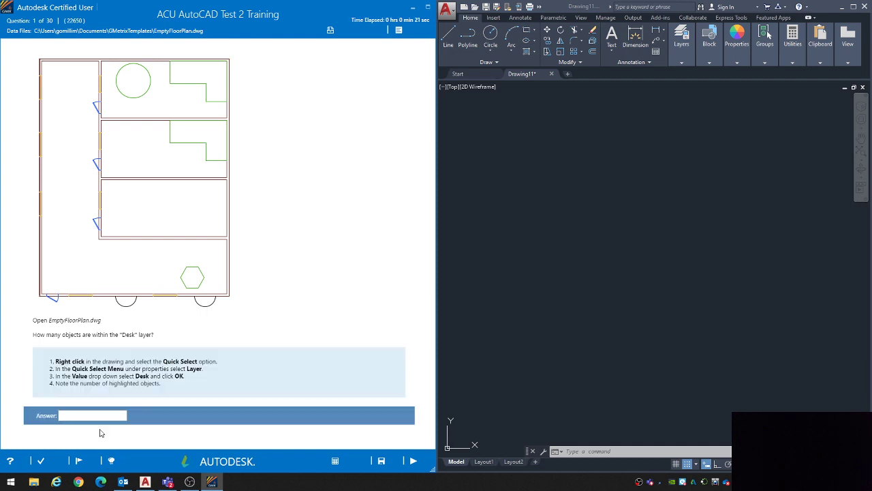
pyautogui.click(112, 462)
pyautogui.click(601, 245)
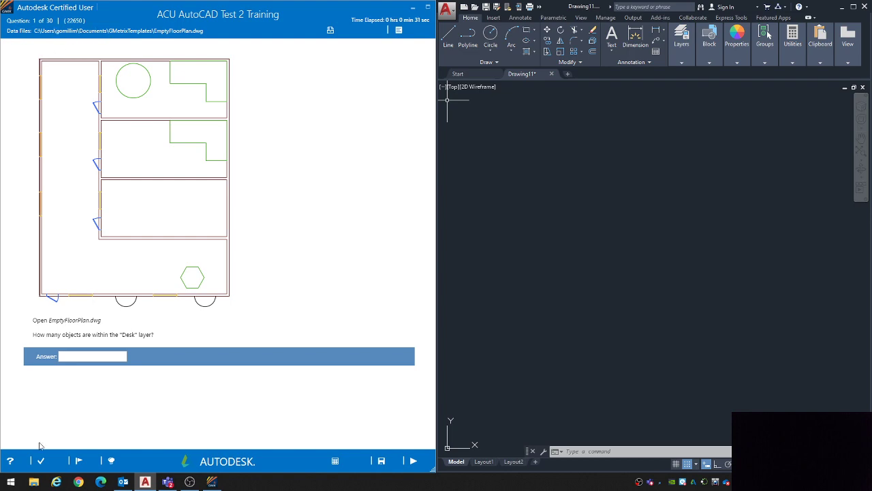
# Step: Open a File Explorer window, shrink it and position it so the test's data file path stays readable
pyautogui.click(34, 482)
pyautogui.moveTo(512, 38); pyautogui.dragTo(583, 45)
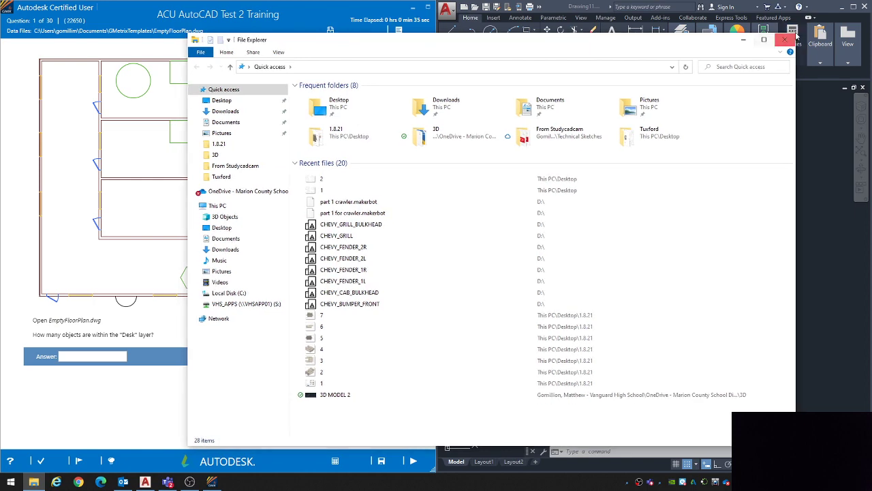
pyautogui.moveTo(795, 34); pyautogui.dragTo(623, 107)
pyautogui.moveTo(501, 117); pyautogui.dragTo(525, 67)
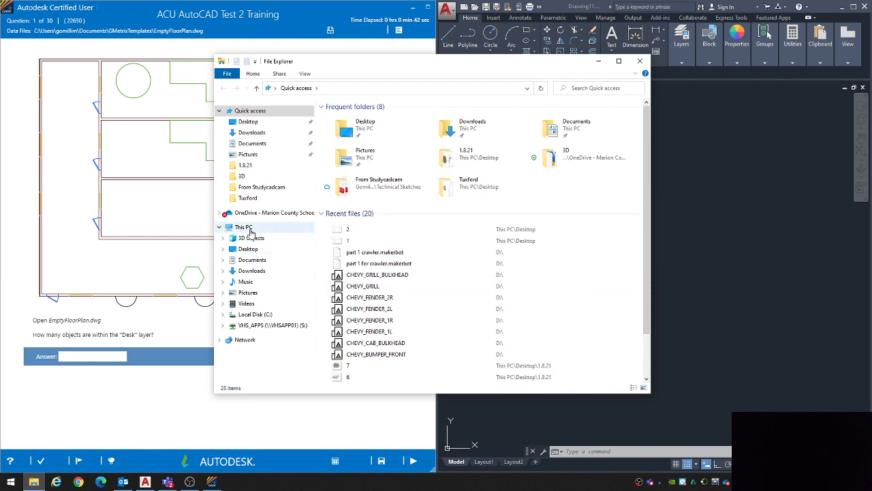
# Step: Open Emptyfloorplan.dwg from the GMetrixTemplates folder in the profile's Documents on drive C: and minimize File Explorer
pyautogui.click(249, 315)
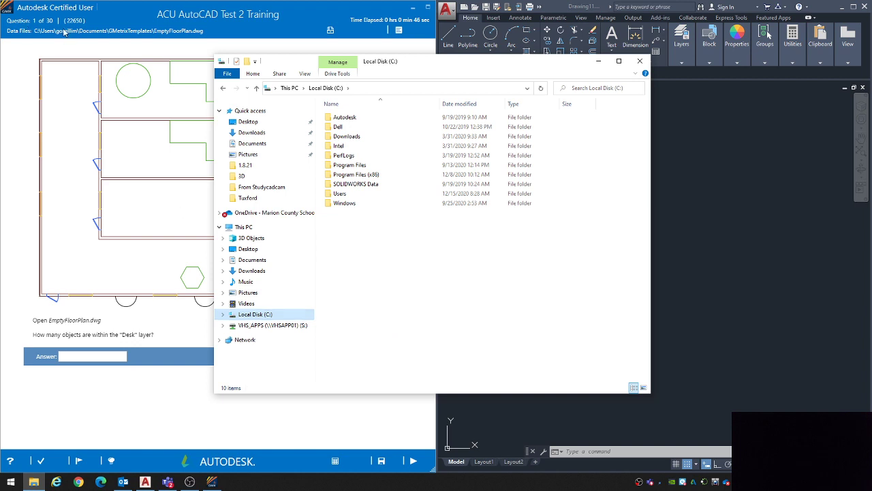
pyautogui.doubleClick(376, 196)
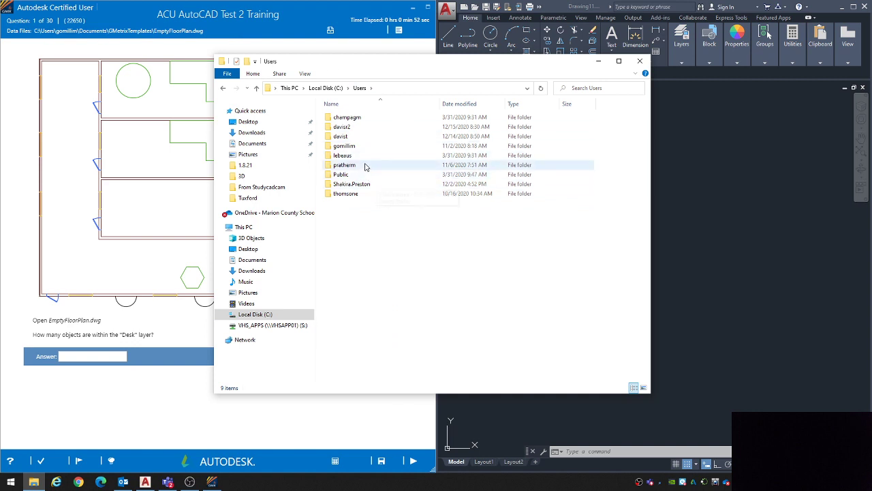
pyautogui.doubleClick(345, 145)
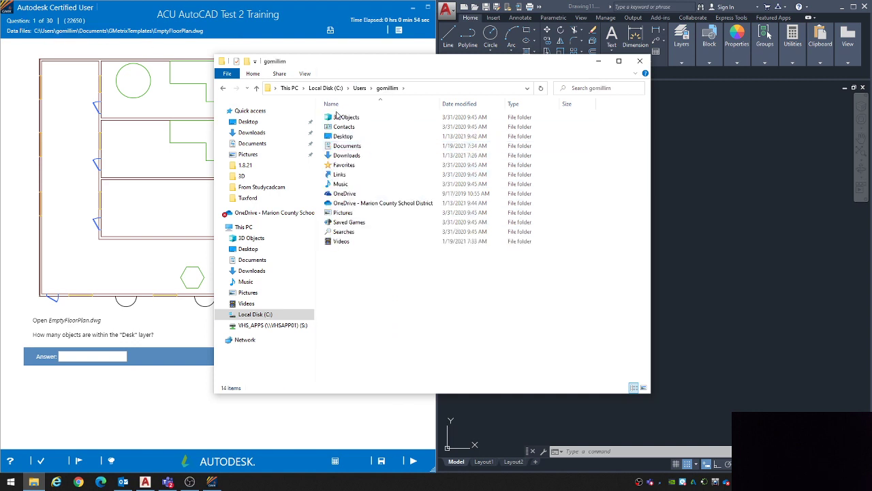
pyautogui.doubleClick(347, 145)
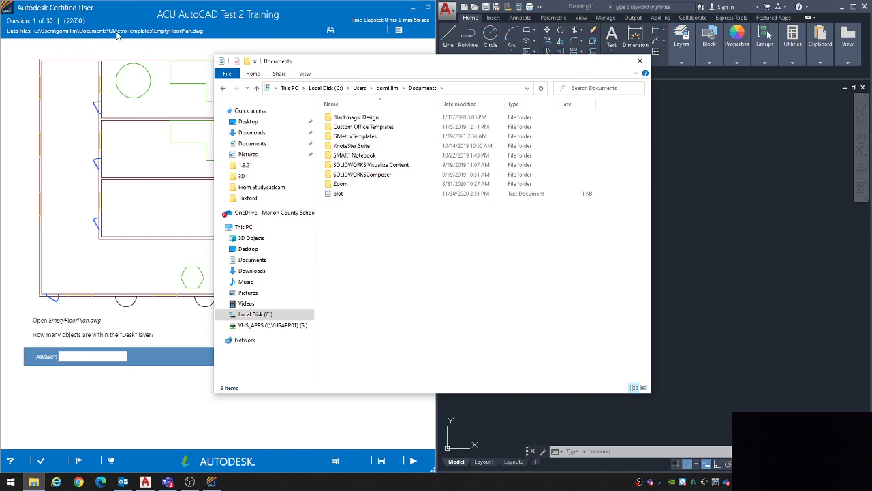
pyautogui.doubleClick(361, 136)
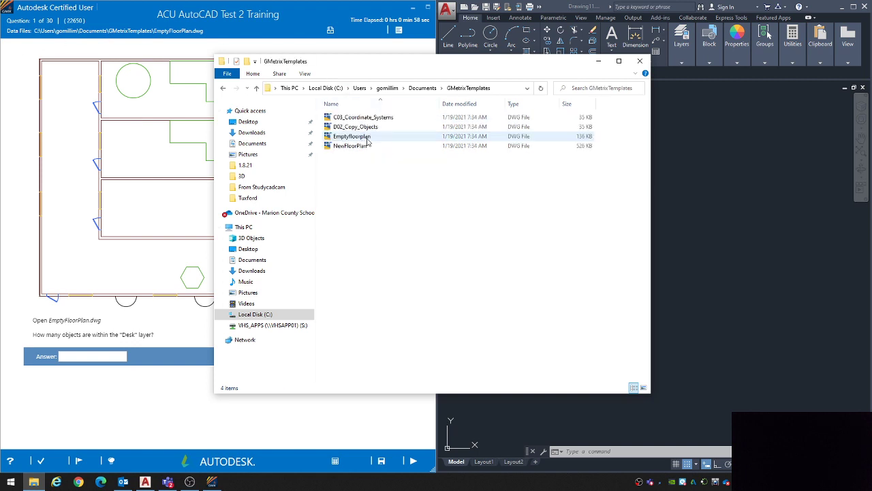
pyautogui.doubleClick(352, 137)
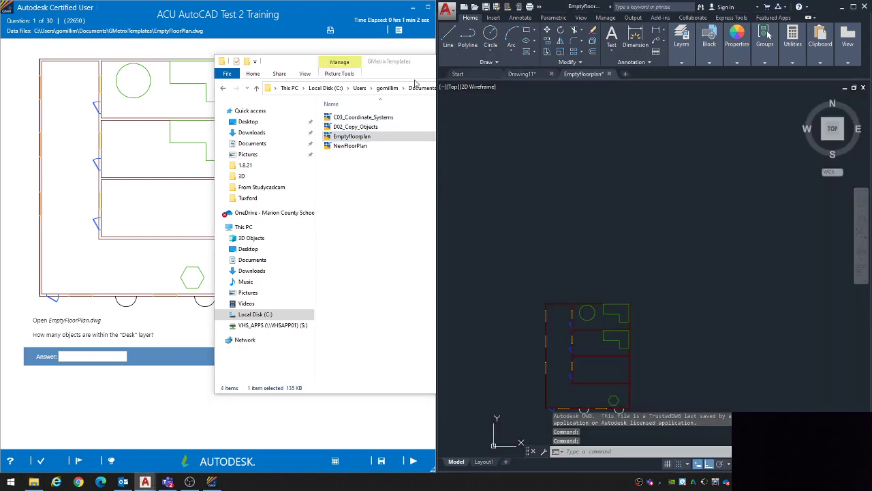
pyautogui.click(399, 64)
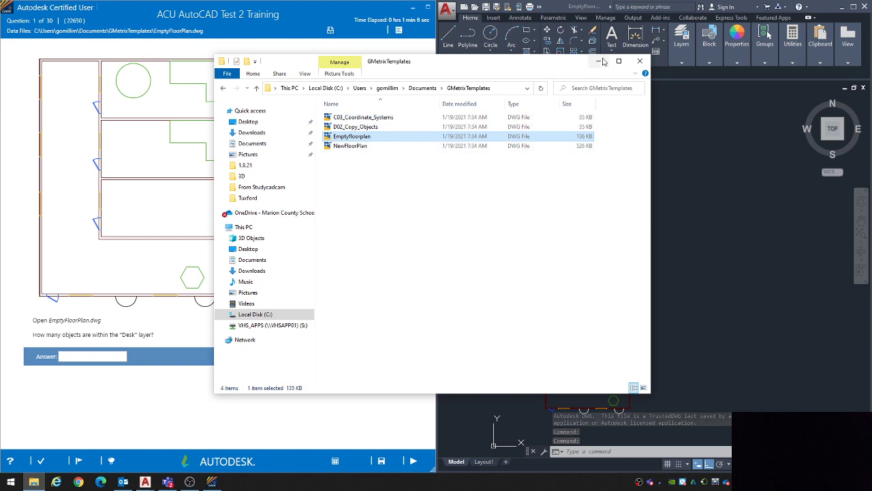
pyautogui.click(599, 62)
# Step: Examine the floor plan and its layer list to locate the Desk layer, leaving the current layer as is
pyautogui.scroll(3, 545, 225)
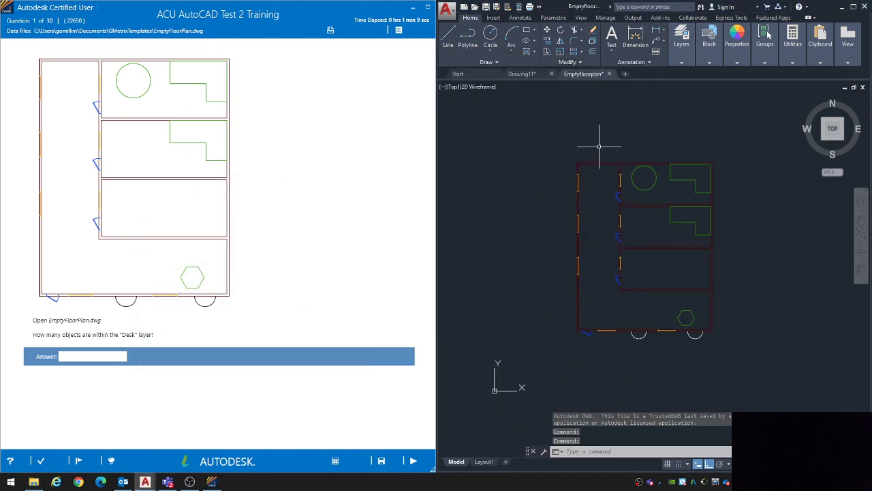
pyautogui.moveTo(606, 140); pyautogui.dragTo(615, 148, button='middle')
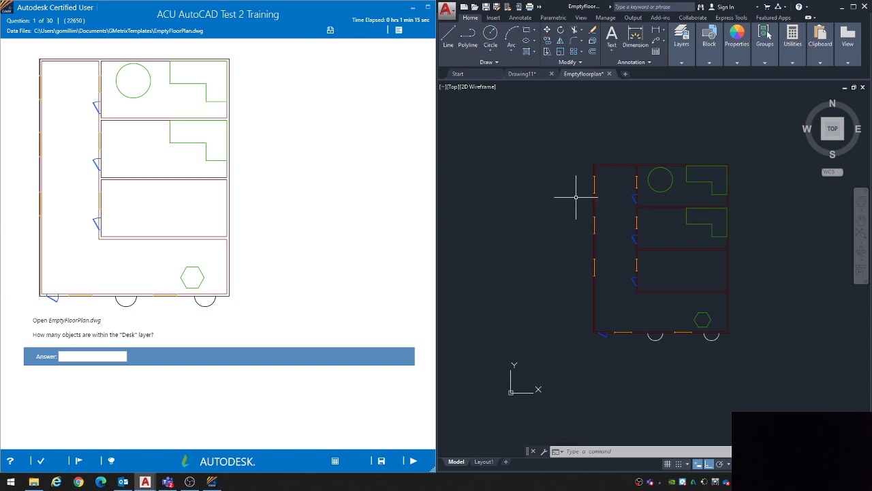
pyautogui.moveTo(632, 133); pyautogui.dragTo(600, 156, button='middle')
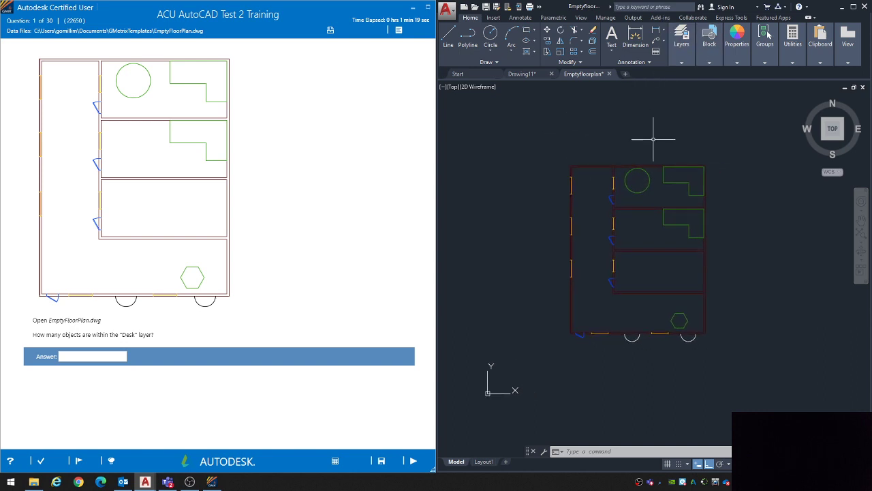
pyautogui.click(712, 54)
pyautogui.moveTo(685, 61)
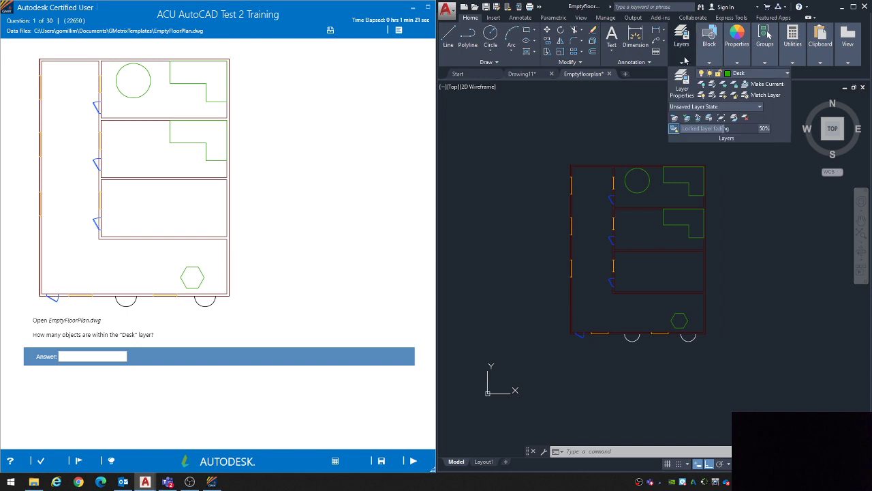
pyautogui.click(743, 74)
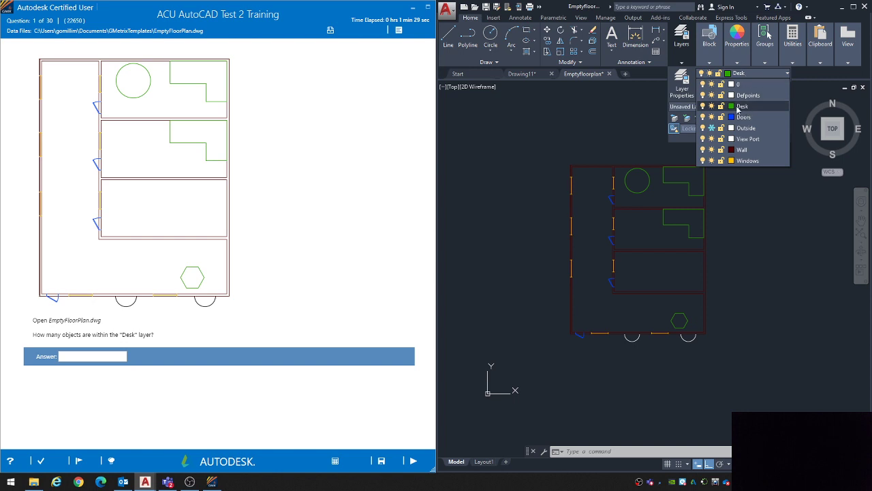
pyautogui.click(691, 197)
pyautogui.press('Escape')
pyautogui.press('Escape')
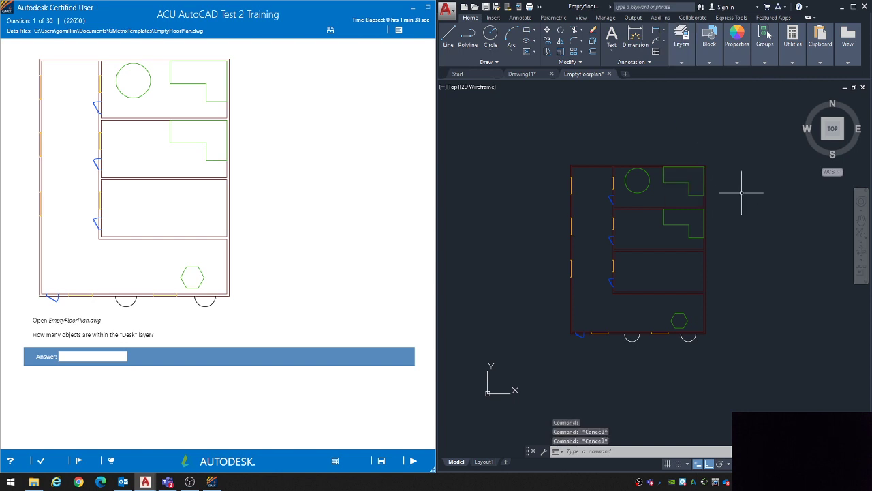
# Step: Display the Properties palette with the PROPERTIES command and make it narrower beside the floor plan
pyautogui.write('PROP')
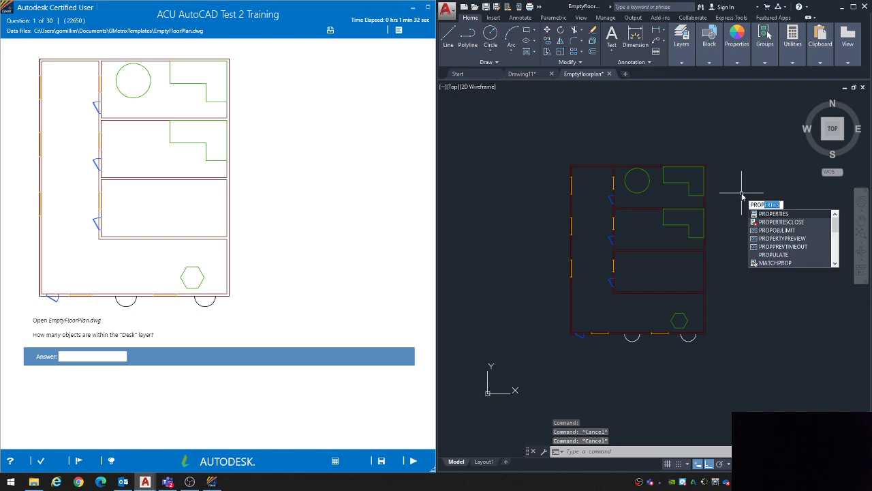
pyautogui.write('ER')
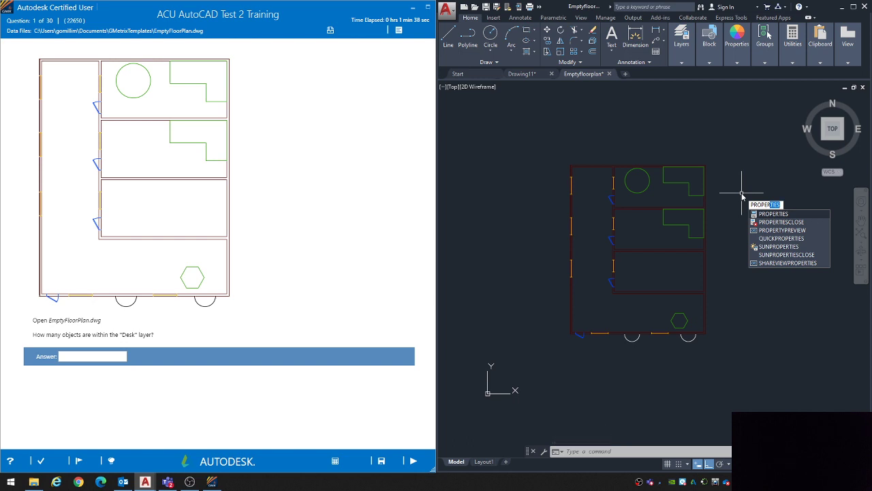
pyautogui.press('Return')
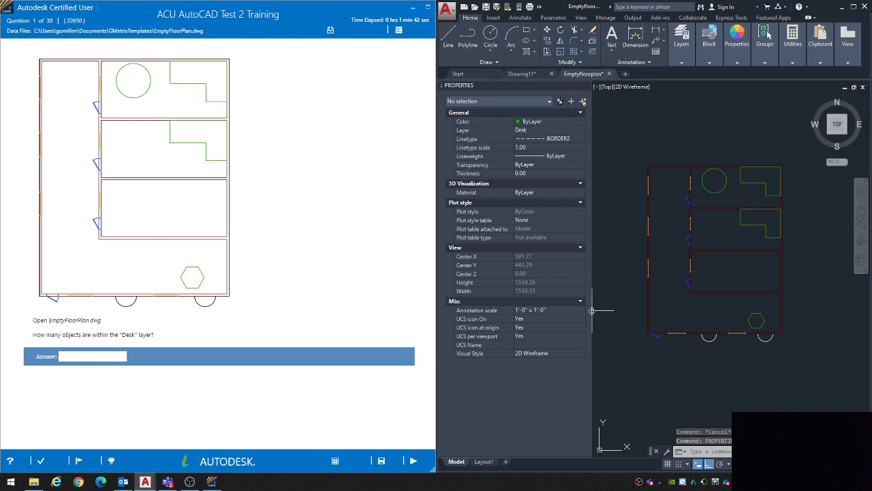
pyautogui.moveTo(592, 310); pyautogui.dragTo(569, 310)
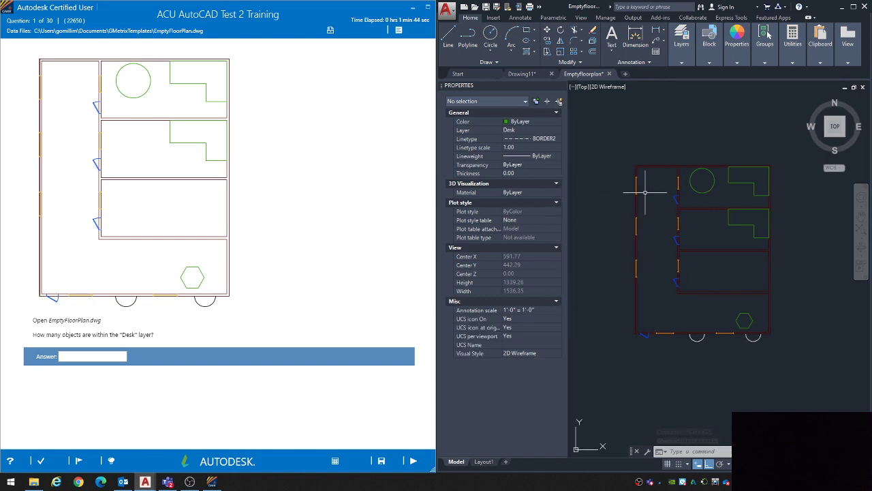
pyautogui.press('Escape')
pyautogui.press('Escape')
pyautogui.press('Escape')
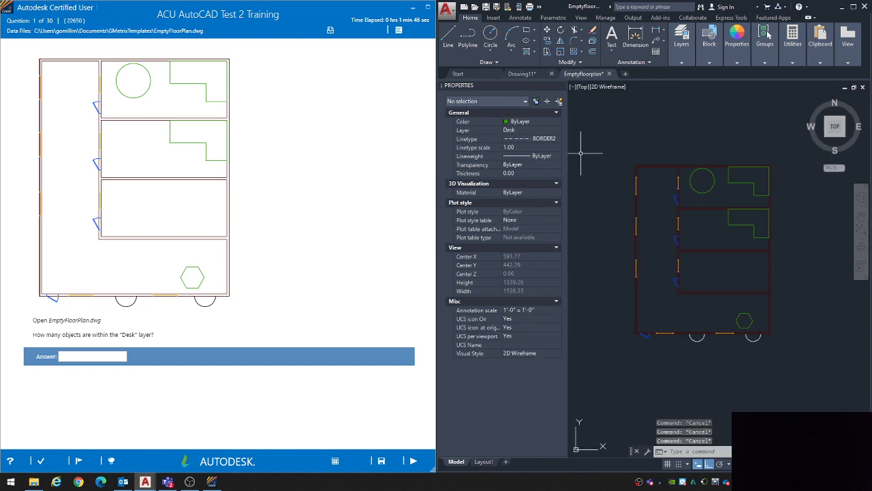
pyautogui.click(737, 61)
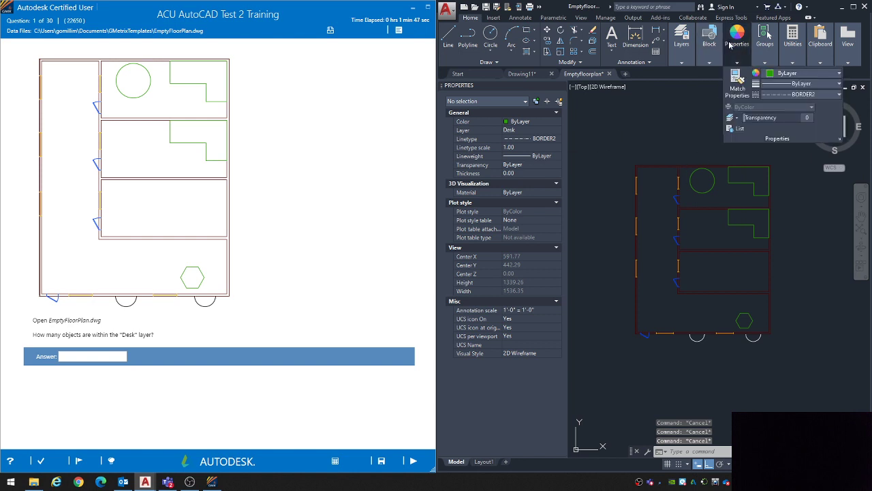
# Step: Check the layer of the circle in the upper room and of the door beside it, clearing the selection each time
pyautogui.click(713, 184)
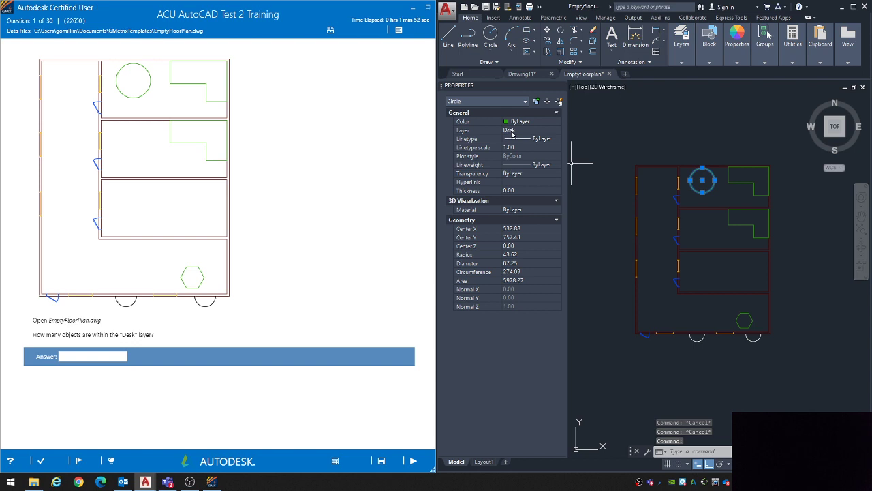
pyautogui.press('Escape')
pyautogui.click(675, 197)
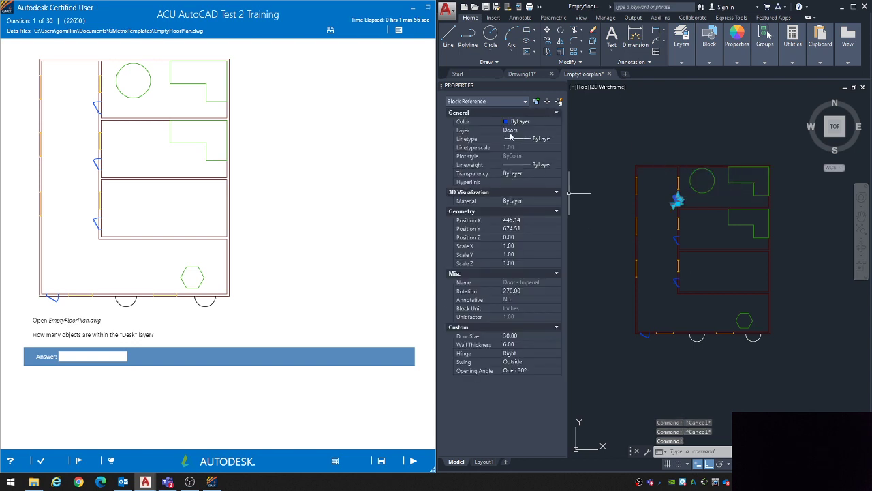
pyautogui.press('Escape')
# Step: Select the circle, both L-shaped desks and the hexagon together to check their shared layer, then clear the selection
pyautogui.click(713, 182)
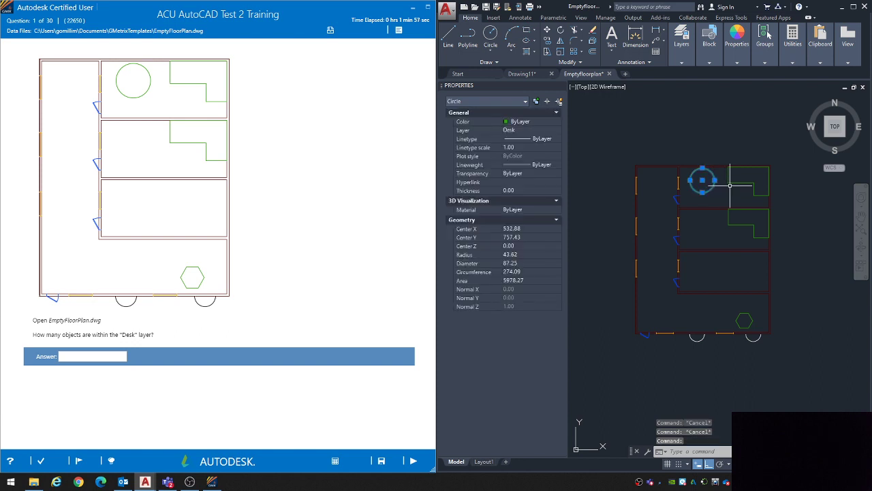
pyautogui.click(730, 184)
pyautogui.click(739, 225)
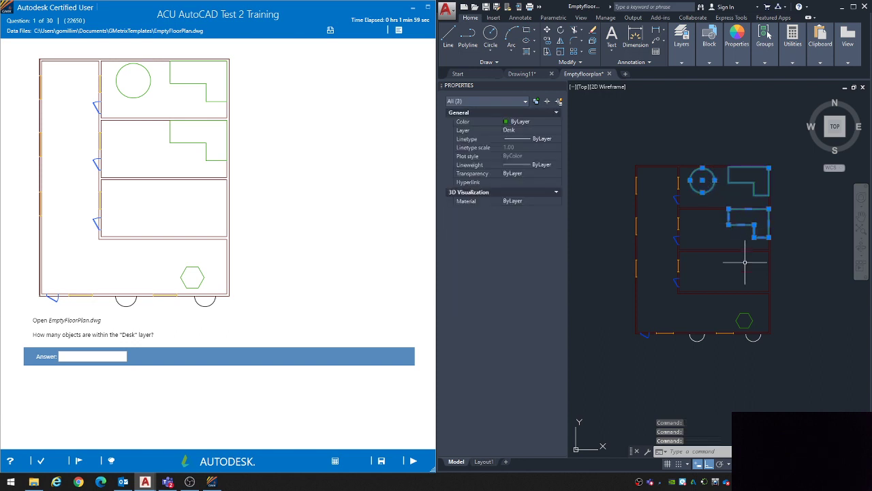
pyautogui.click(744, 319)
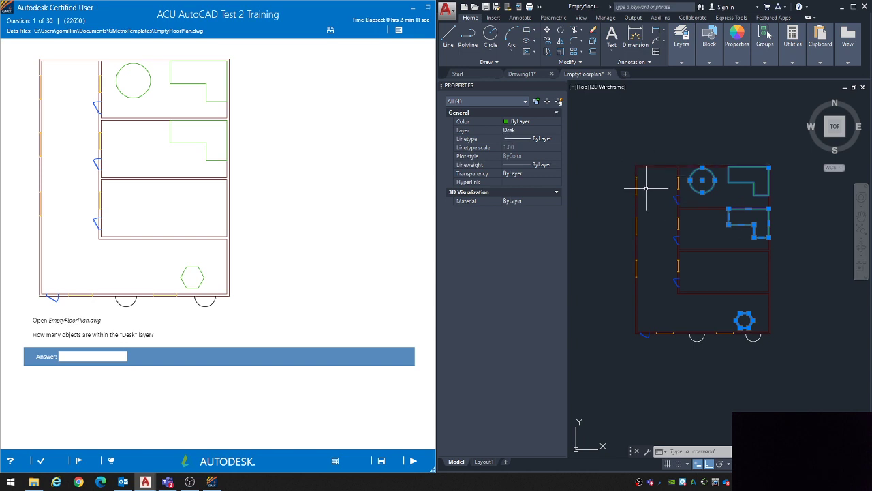
pyautogui.press('Escape')
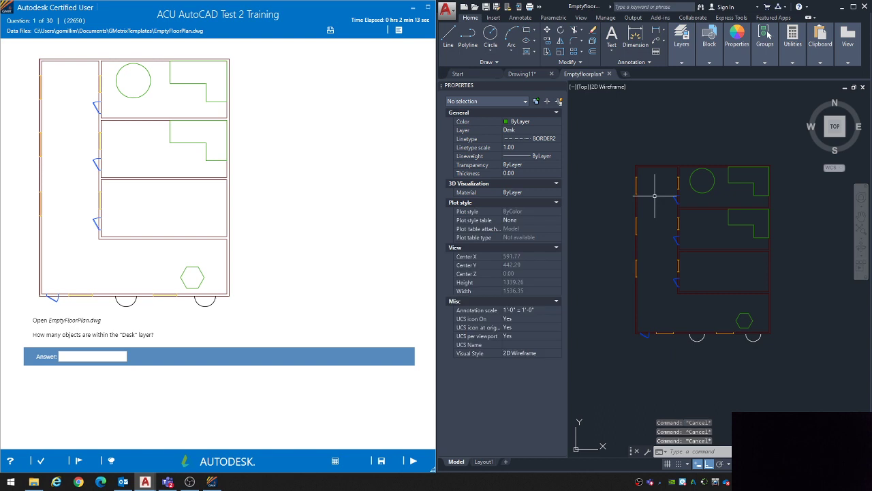
# Step: Show the instructions for answering question 1, hide them again and return to the drawing
pyautogui.click(112, 461)
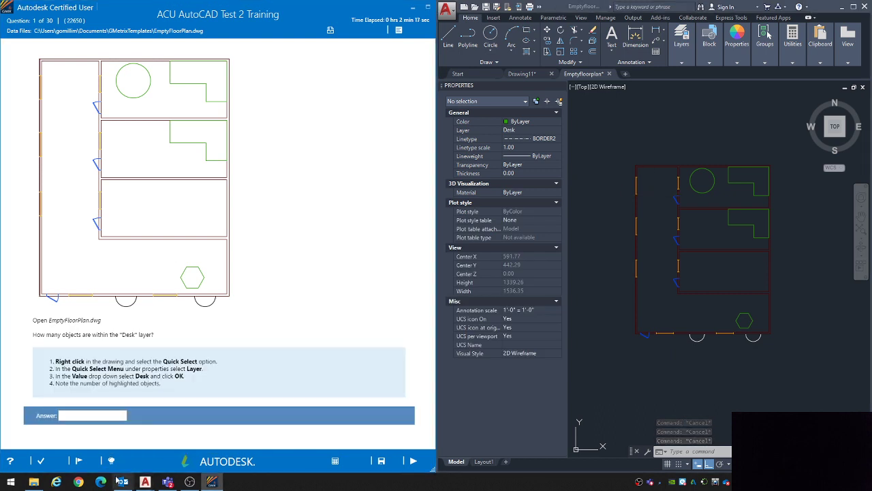
pyautogui.click(112, 462)
pyautogui.click(631, 263)
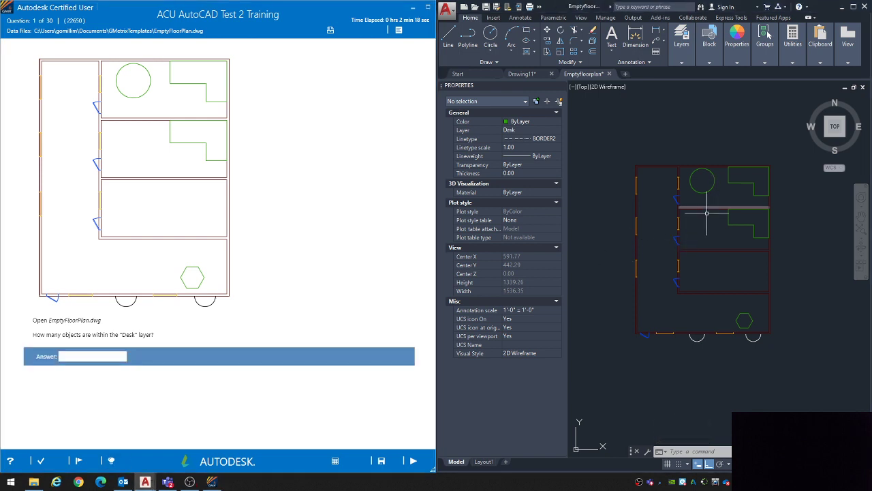
# Step: Run QSELECT on the entire drawing to select all objects whose Layer equals Desk
pyautogui.scroll(-4, 740, 292)
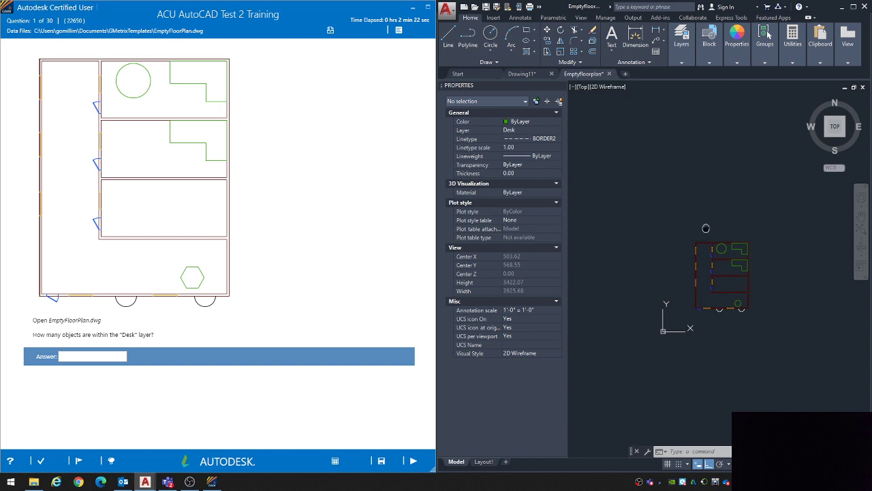
pyautogui.moveTo(729, 232)
pyautogui.mouseDown(button='middle')
pyautogui.moveTo(641, 236)
pyautogui.moveTo(650, 222)
pyautogui.mouseUp(button='middle')
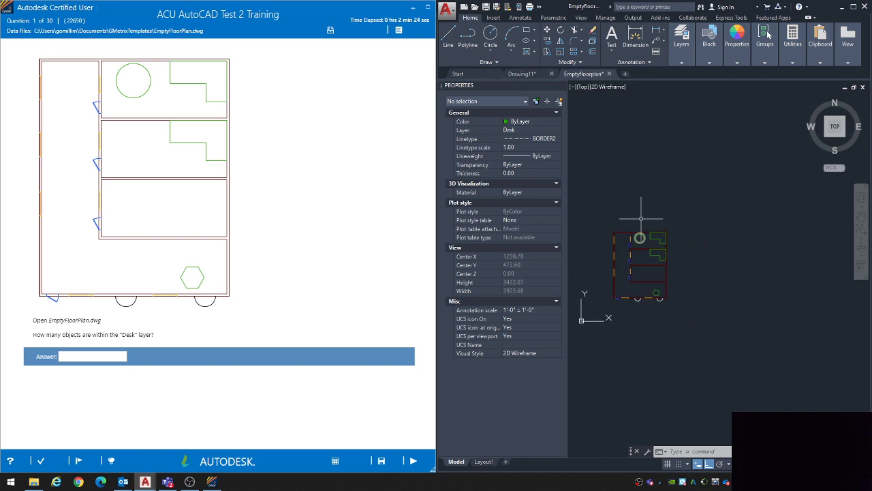
pyautogui.scroll(2, 643, 209)
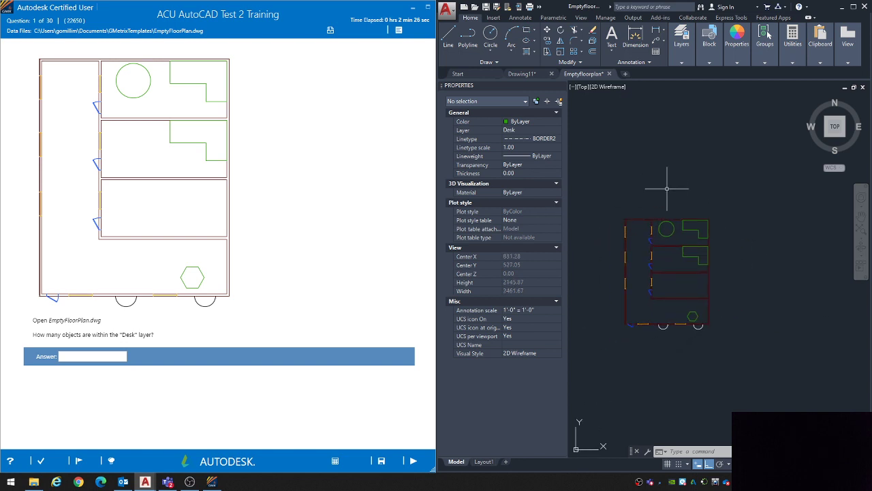
pyautogui.write('QSELECT')
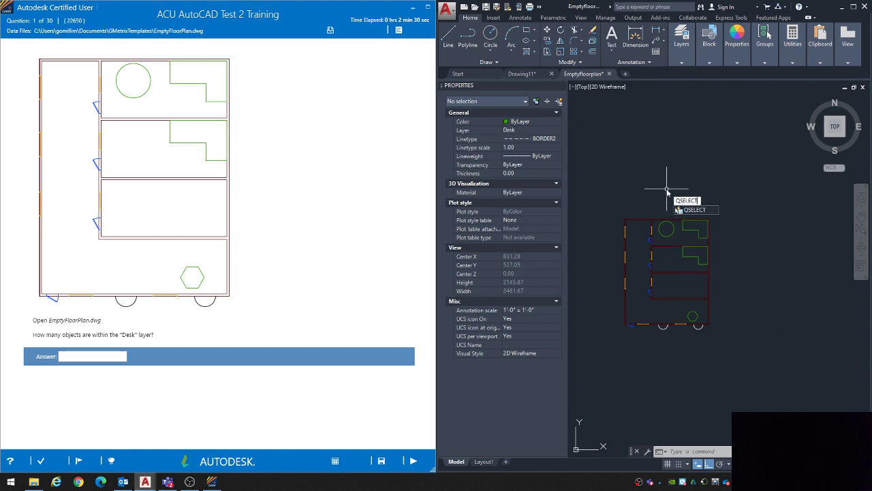
pyautogui.press('Return')
pyautogui.moveTo(394, 128); pyautogui.dragTo(640, 133)
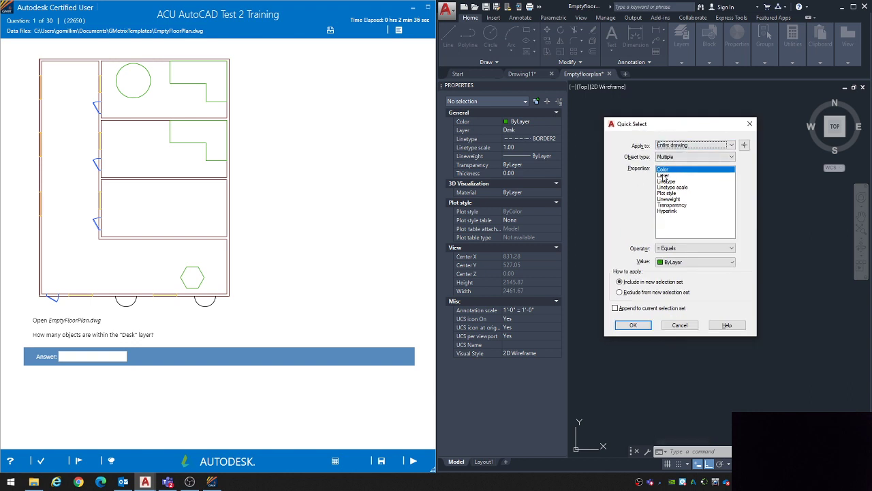
pyautogui.click(664, 176)
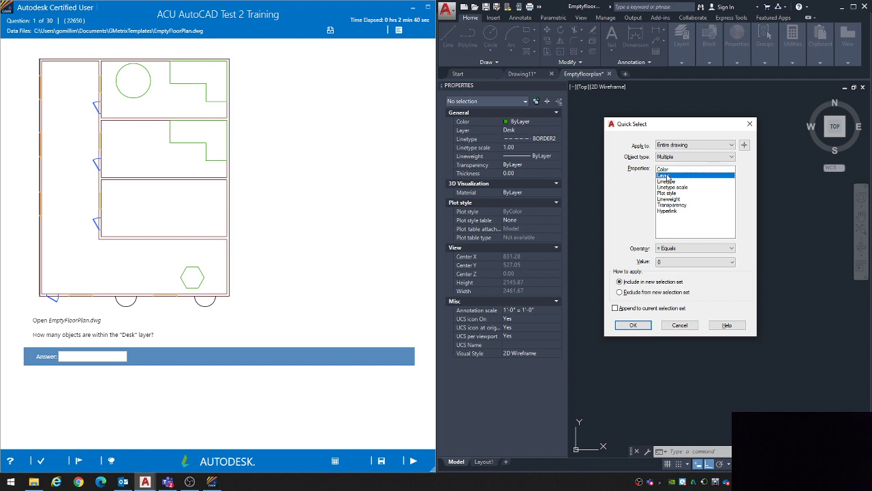
pyautogui.click(672, 262)
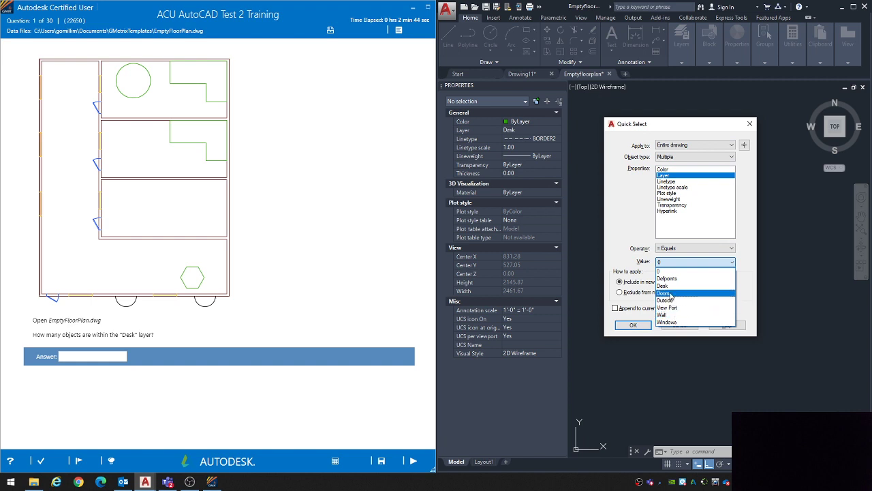
pyautogui.click(670, 286)
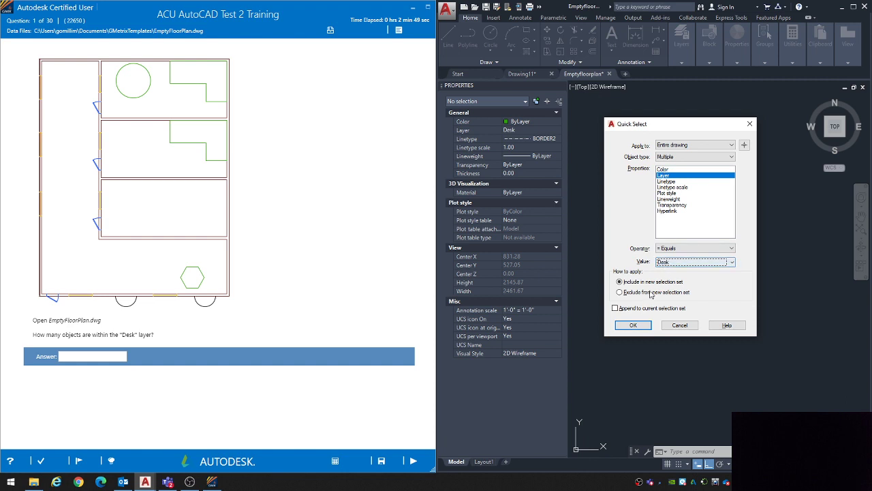
pyautogui.click(634, 325)
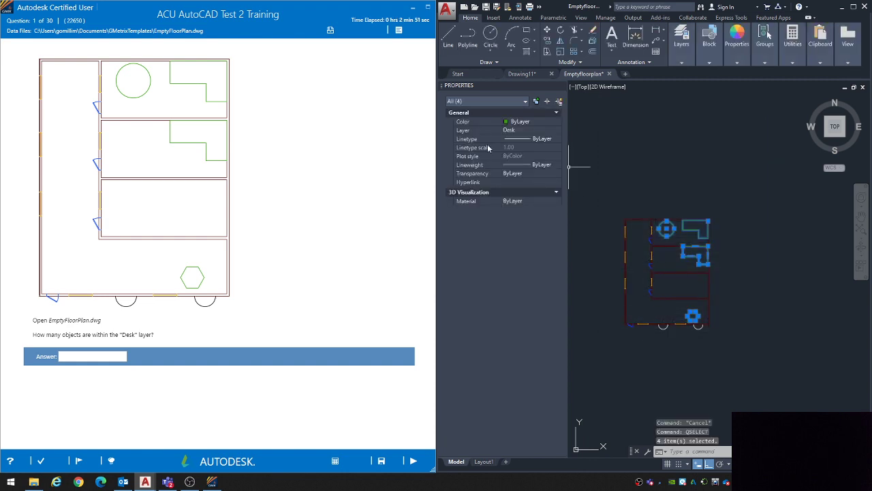
# Step: Answer question 1 with 4, submit it and continue to question 2
pyautogui.click(74, 358)
pyautogui.write('4')
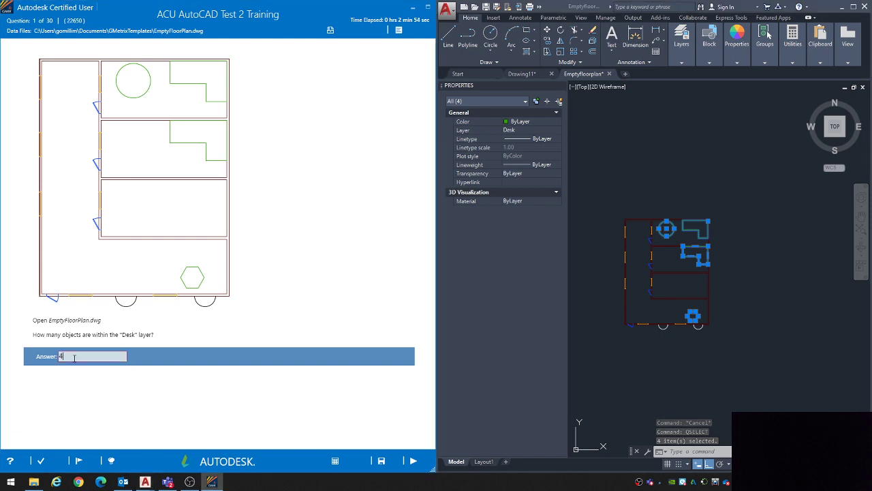
pyautogui.click(412, 464)
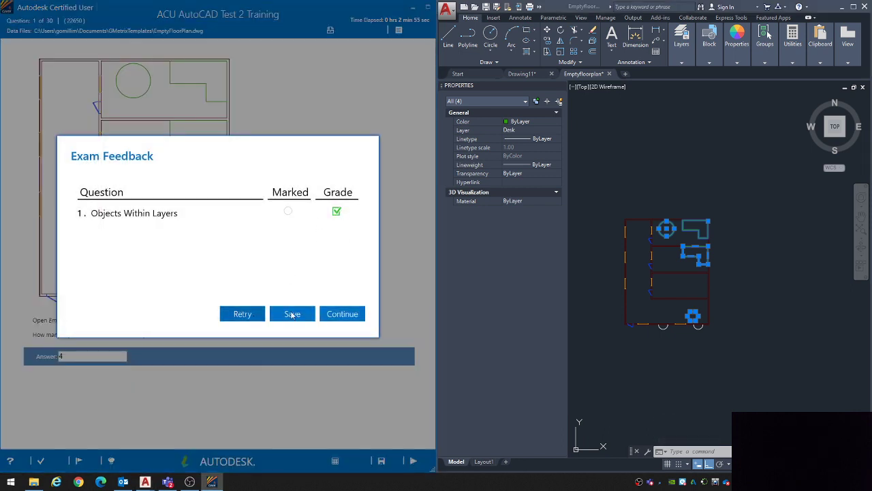
pyautogui.click(341, 313)
pyautogui.click(725, 315)
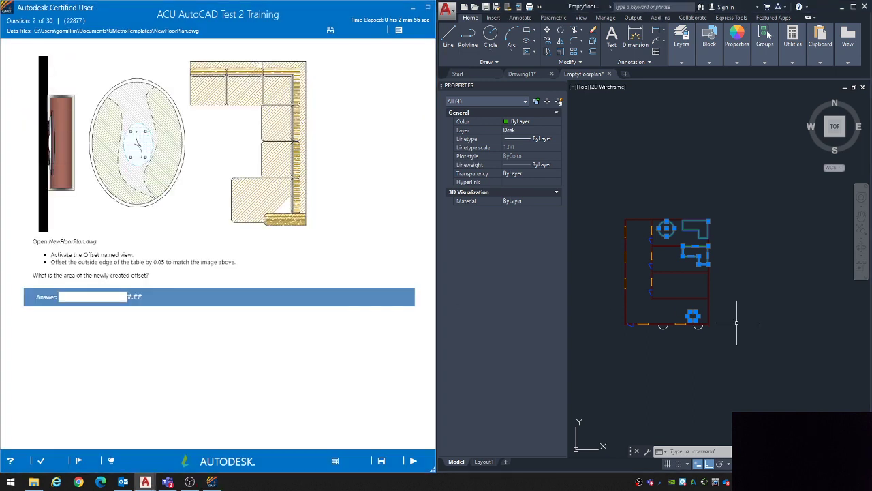
pyautogui.press('Escape')
pyautogui.press('Escape')
pyautogui.press('Escape')
pyautogui.click(745, 364)
pyautogui.click(608, 203)
pyautogui.scroll(-4, 608, 203)
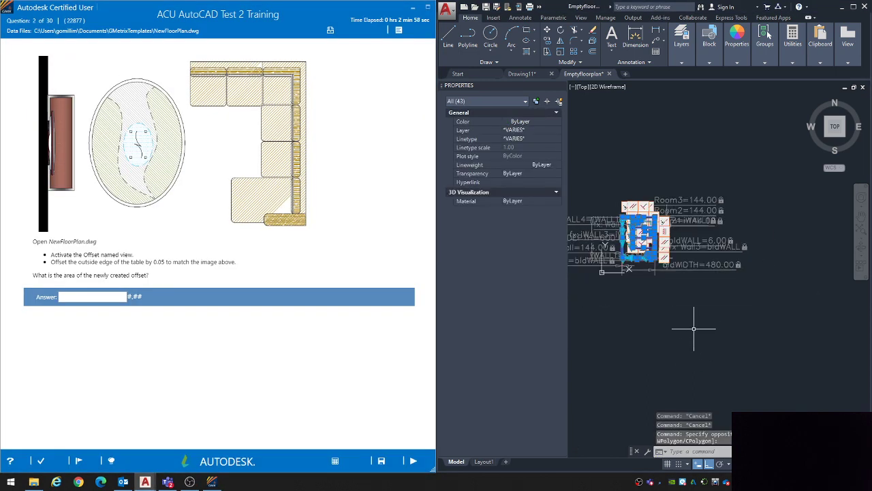
pyautogui.moveTo(637, 242); pyautogui.dragTo(705, 273, button='middle')
pyautogui.press('Escape')
pyautogui.press('Escape')
# Step: Select the whole floor plan, copy it and paste five copies into the empty space around the original
pyautogui.click(772, 352)
pyautogui.click(639, 168)
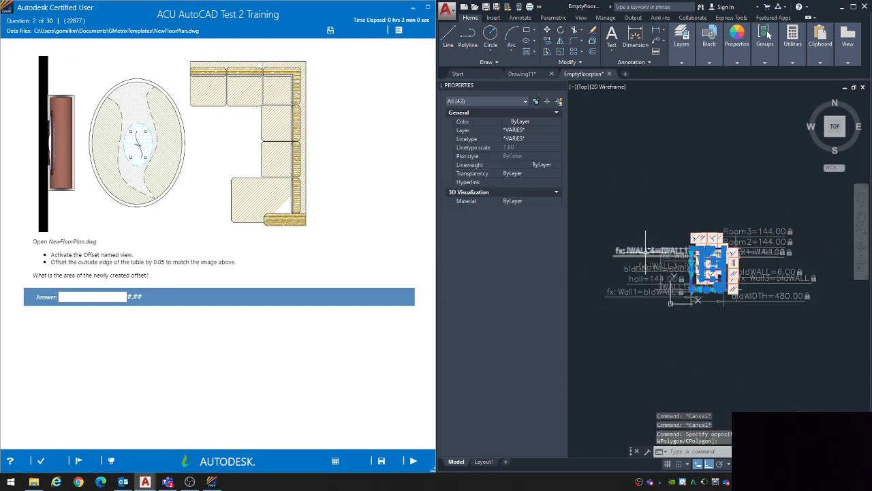
pyautogui.scroll(-3, 646, 252)
pyautogui.hotkey('ctrl', 'c')
pyautogui.scroll(-4, 646, 252)
pyautogui.moveTo(646, 252); pyautogui.dragTo(603, 299, button='middle')
pyautogui.hotkey('ctrl', 'v')
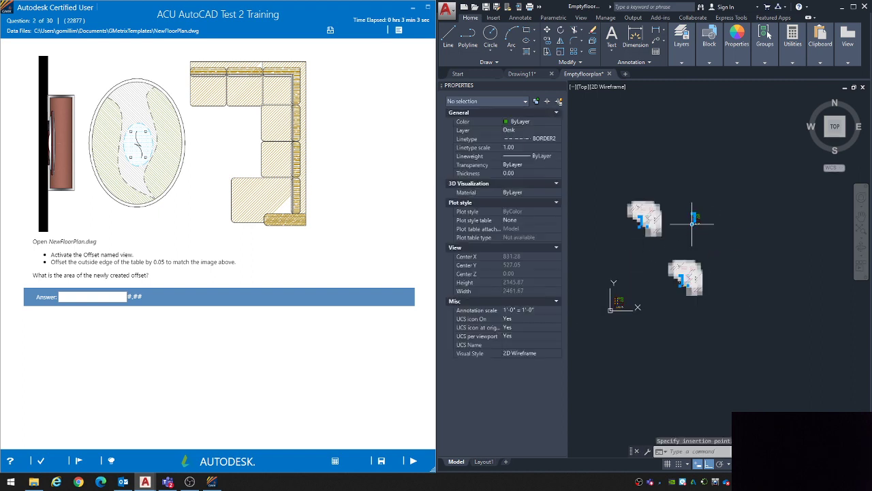
pyautogui.click(693, 223)
pyautogui.hotkey('ctrl', 'v')
pyautogui.click(661, 176)
pyautogui.hotkey('ctrl', 'v')
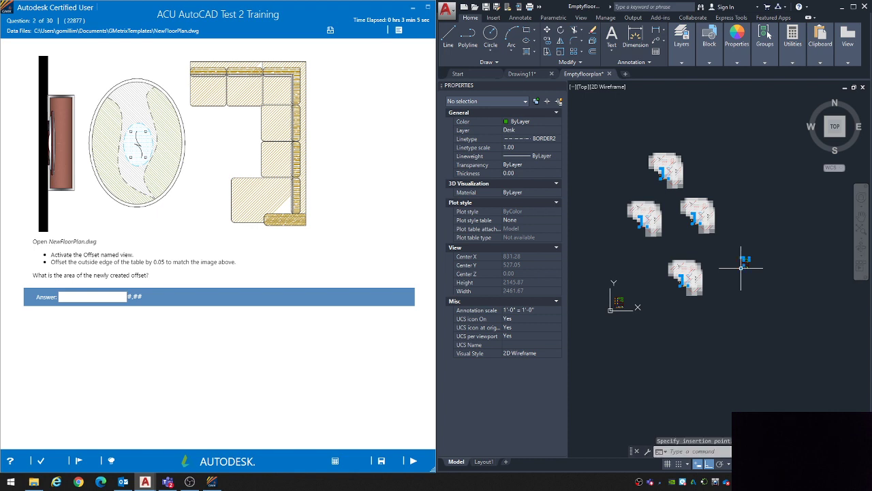
pyautogui.click(741, 268)
pyautogui.scroll(2, 596, 236)
pyautogui.press('Escape')
pyautogui.press('Escape')
pyautogui.press('Escape')
# Step: Examine the pasted floor plan copies and compare them with the original
pyautogui.moveTo(730, 295); pyautogui.dragTo(694, 307, button='middle')
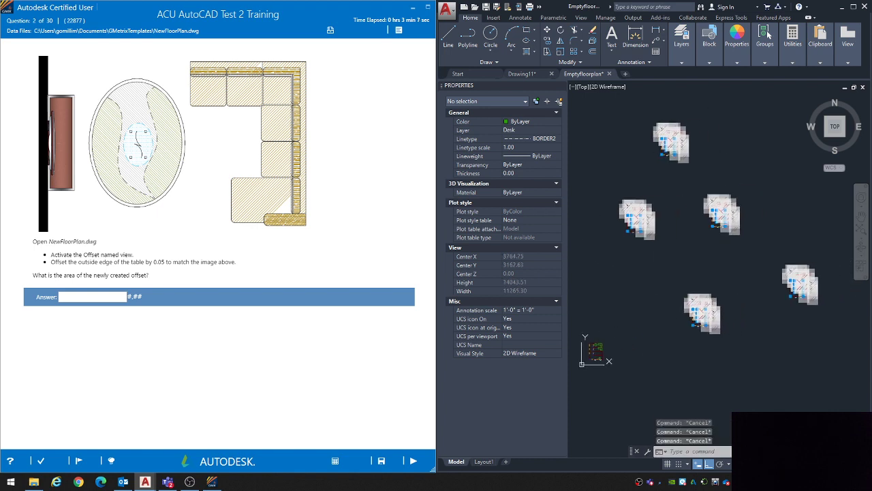
pyautogui.scroll(8, 729, 308)
pyautogui.scroll(-2, 700, 382)
pyautogui.moveTo(604, 393); pyautogui.dragTo(687, 362, button='middle')
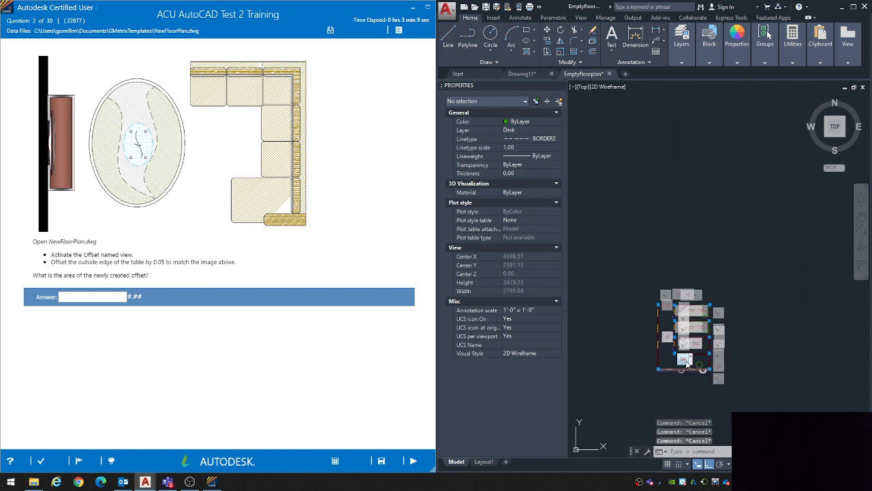
pyautogui.scroll(3, 687, 363)
pyautogui.scroll(-3, 709, 324)
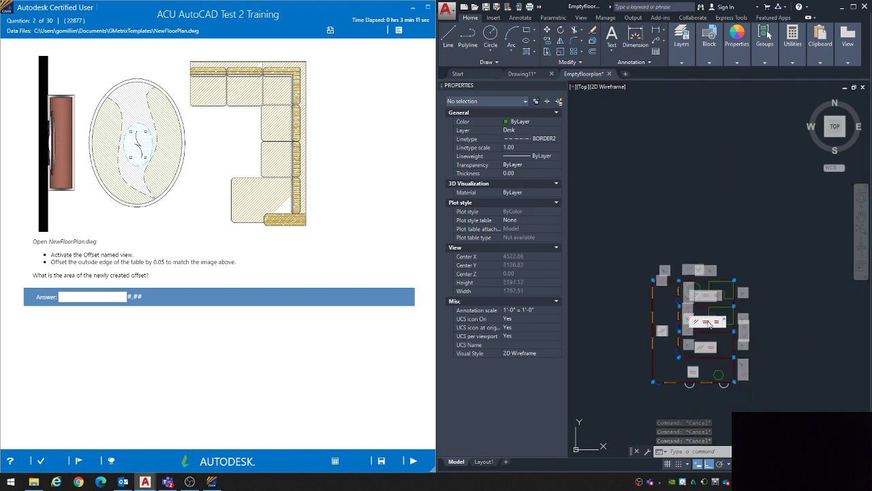
pyautogui.moveTo(607, 344); pyautogui.dragTo(661, 301, button='middle')
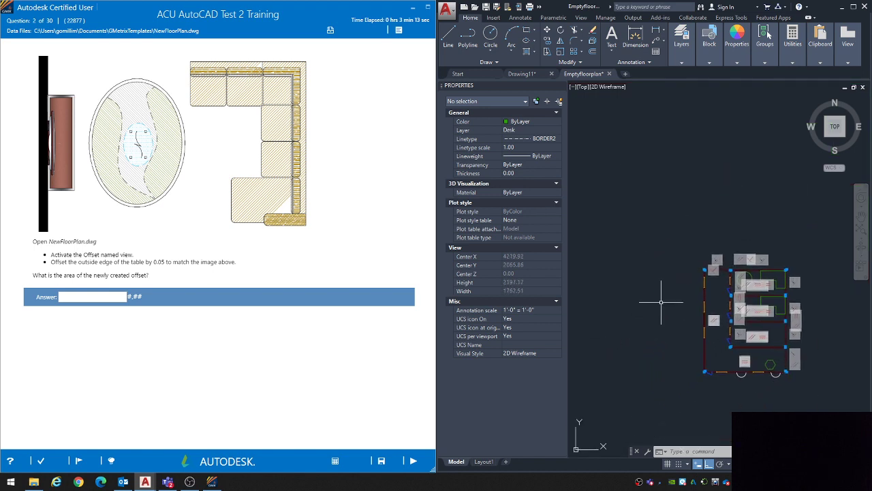
pyautogui.scroll(-5, 661, 302)
pyautogui.moveTo(636, 330); pyautogui.dragTo(770, 211, button='middle')
pyautogui.scroll(3, 677, 253)
pyautogui.scroll(2, 608, 186)
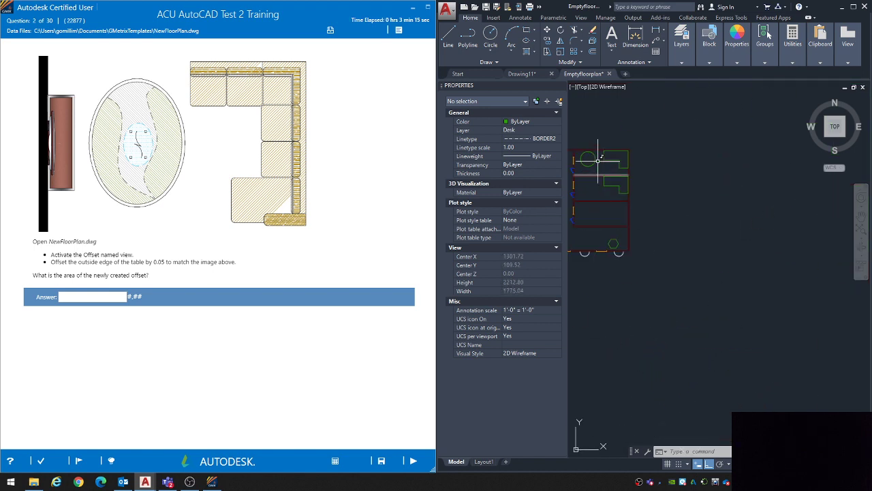
pyautogui.scroll(-4, 612, 243)
pyautogui.moveTo(659, 164)
pyautogui.mouseDown(button='middle')
pyautogui.moveTo(680, 362)
pyautogui.moveTo(669, 429)
pyautogui.mouseUp(button='middle')
pyautogui.scroll(5, 714, 139)
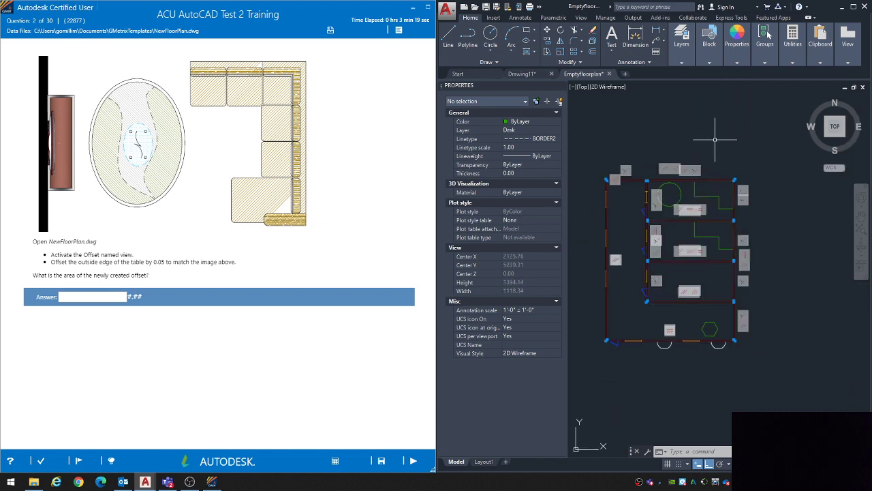
# Step: Close the floor plan drawing without saving its changes and reopen Emptyfloorplan.dwg from the GMetrixTemplates folder
pyautogui.click(863, 87)
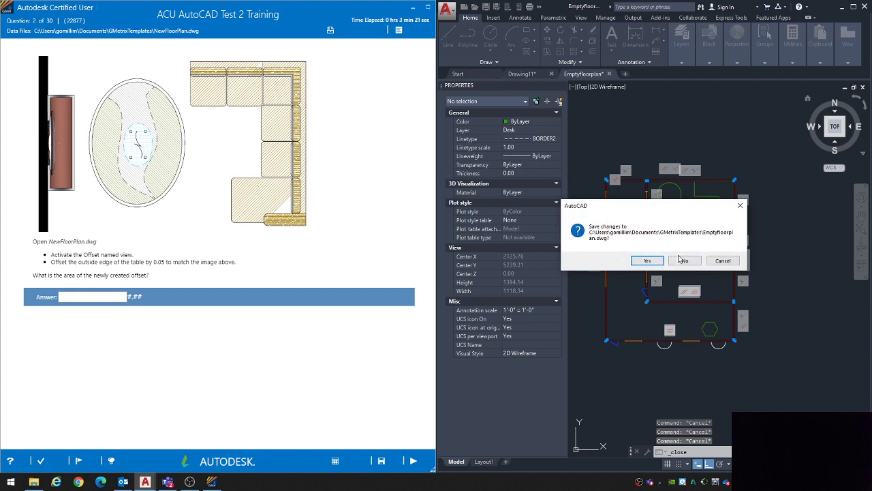
pyautogui.click(683, 261)
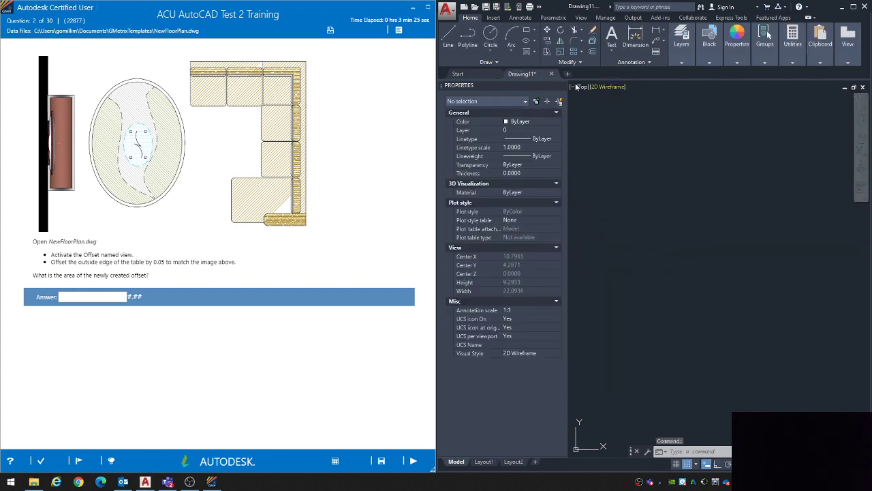
pyautogui.click(34, 482)
pyautogui.click(349, 146)
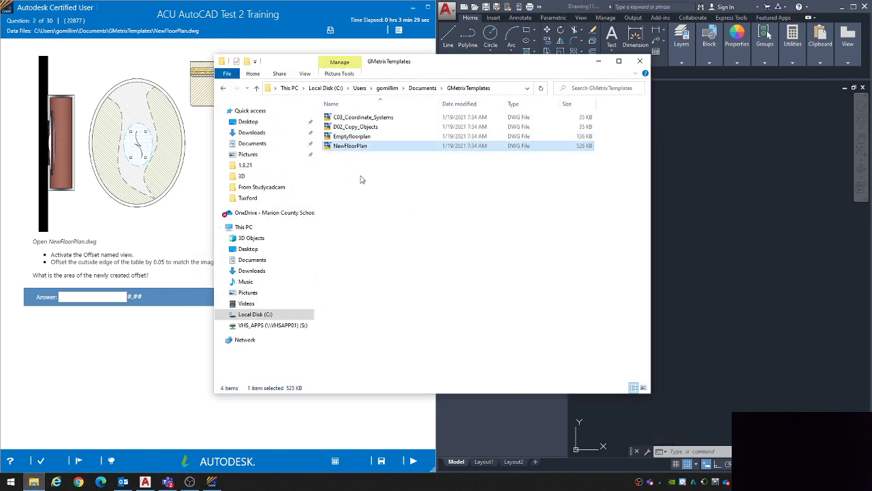
pyautogui.doubleClick(352, 136)
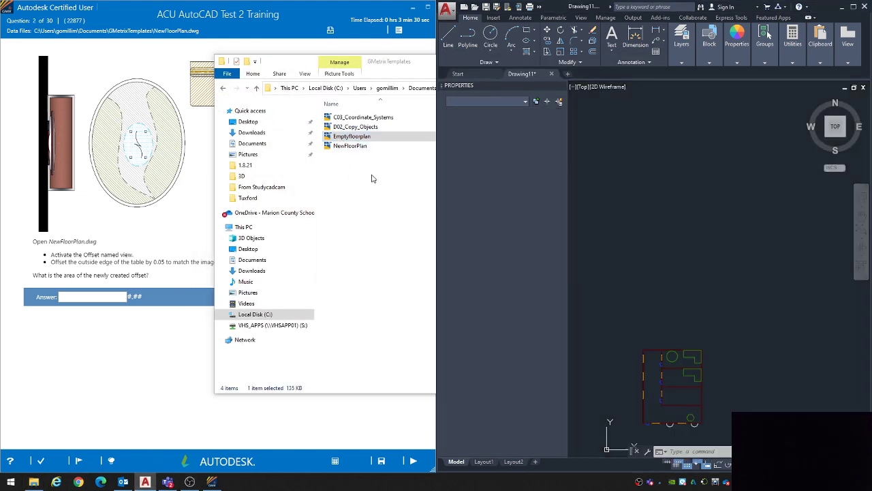
# Step: Open NewFloorPlan.dwg from the GMetrixTemplates folder and look over its floor plans
pyautogui.click(34, 482)
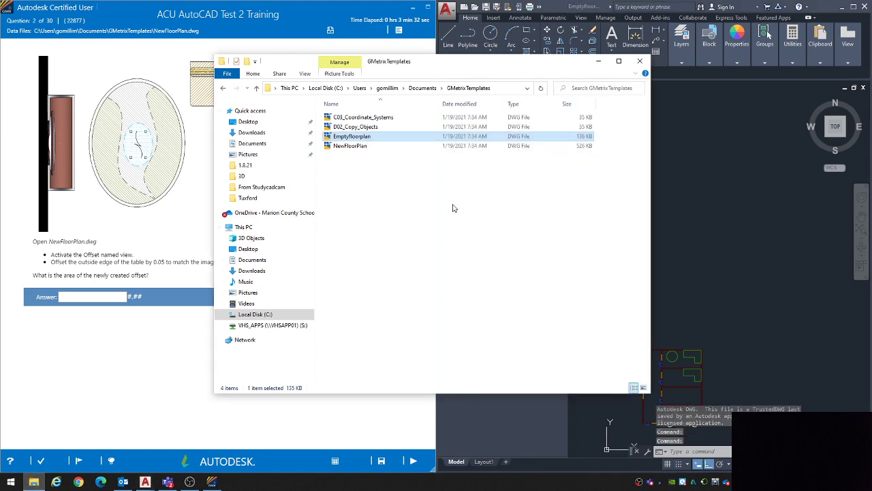
pyautogui.doubleClick(350, 146)
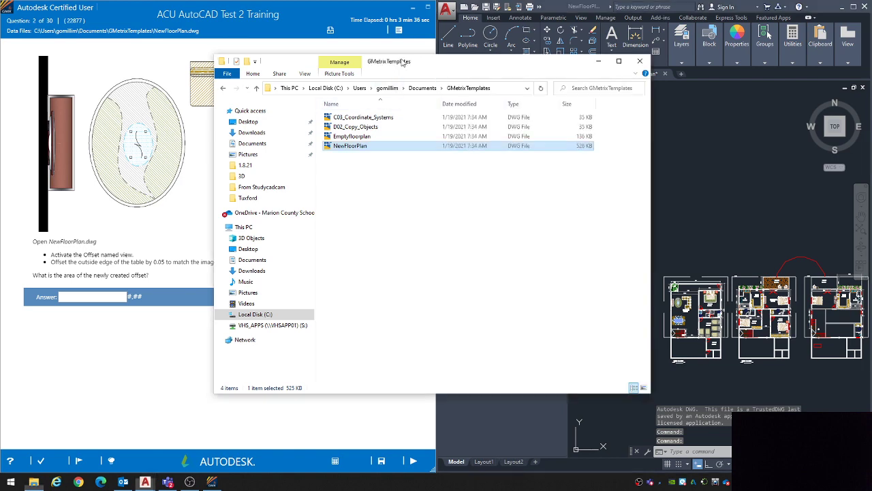
pyautogui.click(379, 241)
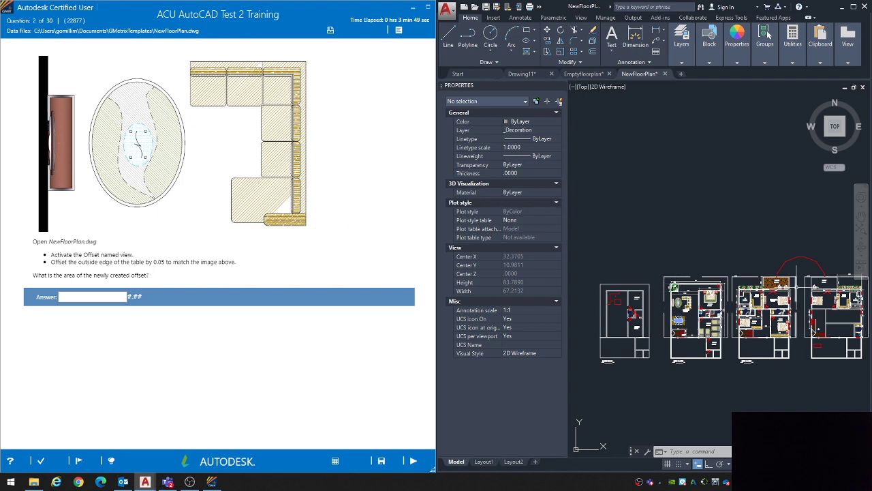
pyautogui.scroll(5, 845, 317)
pyautogui.moveTo(697, 338); pyautogui.dragTo(664, 298, button='middle')
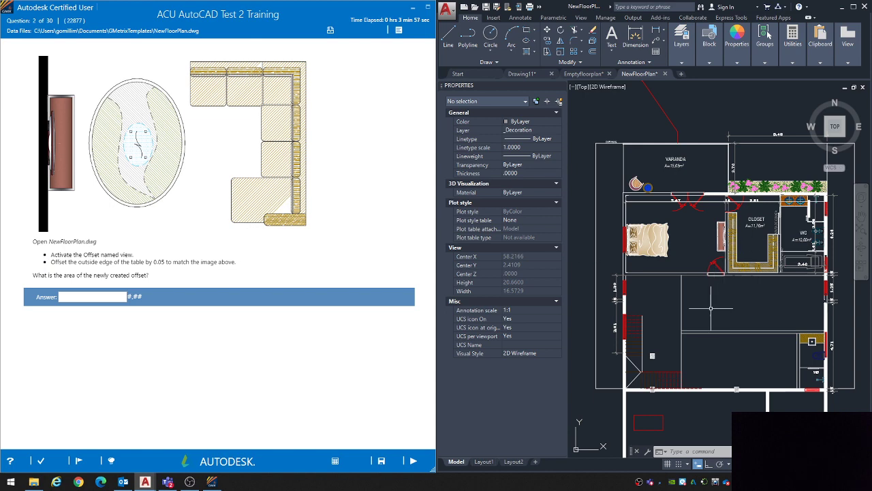
pyautogui.scroll(-5, 709, 305)
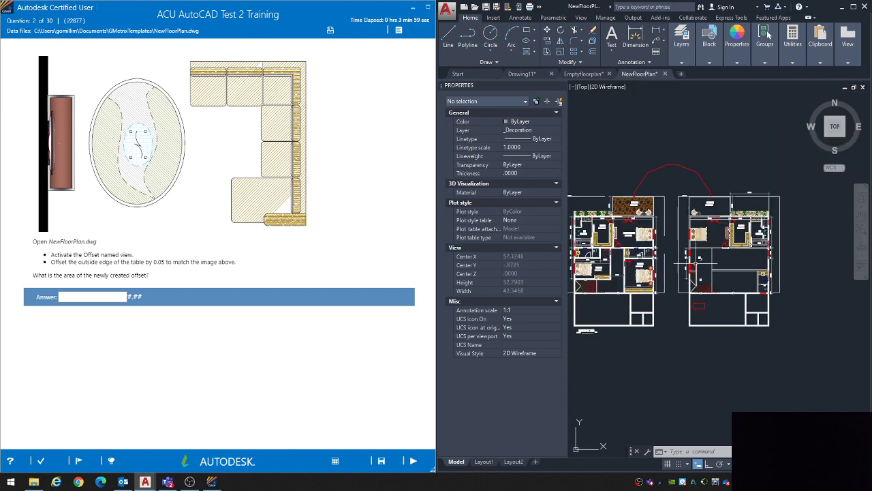
# Step: Examine the drawing's list of named views and check that the Named Views tools are set to show
pyautogui.click(581, 17)
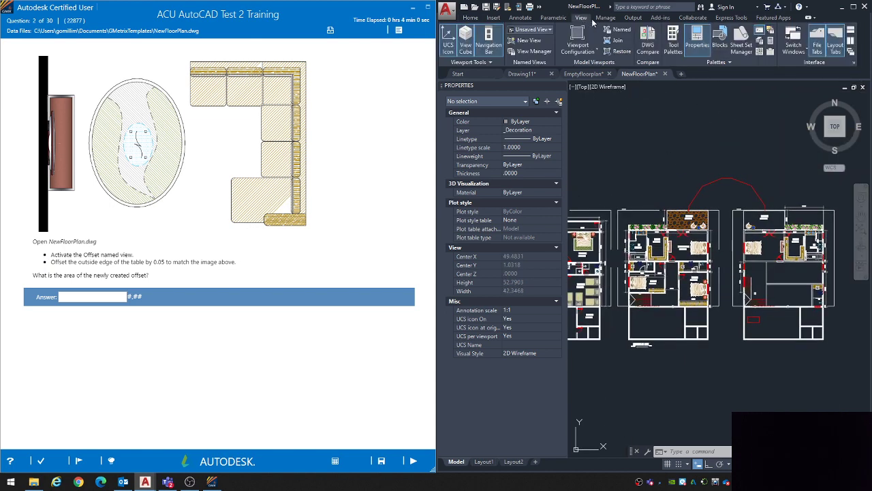
pyautogui.click(852, 7)
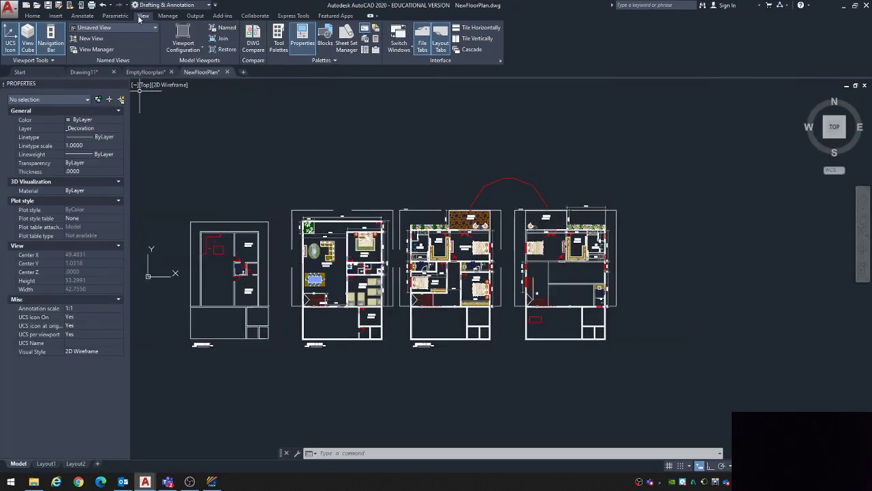
pyautogui.click(150, 27)
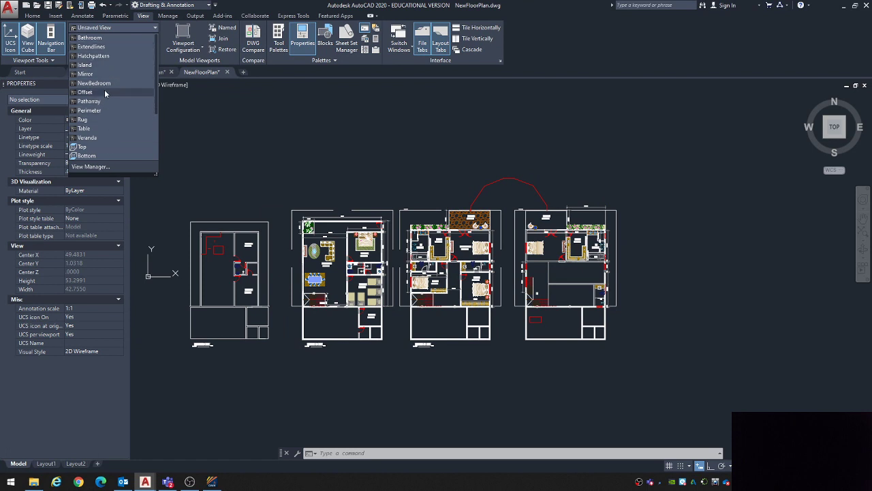
pyautogui.click(118, 30)
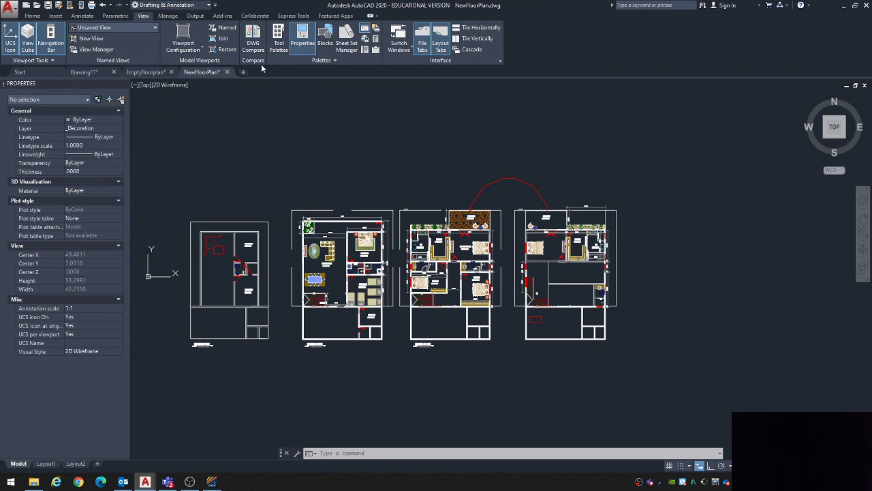
pyautogui.click(133, 28)
pyautogui.click(123, 29)
pyautogui.rightClick(540, 39)
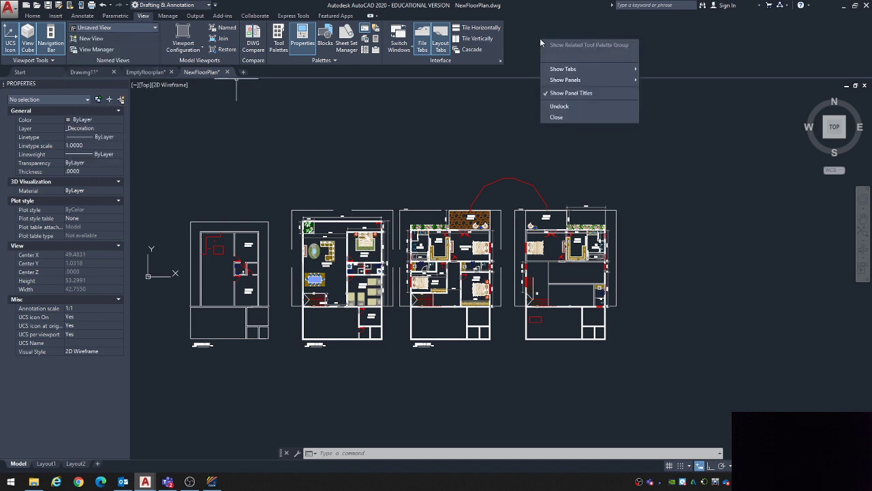
pyautogui.moveTo(559, 83)
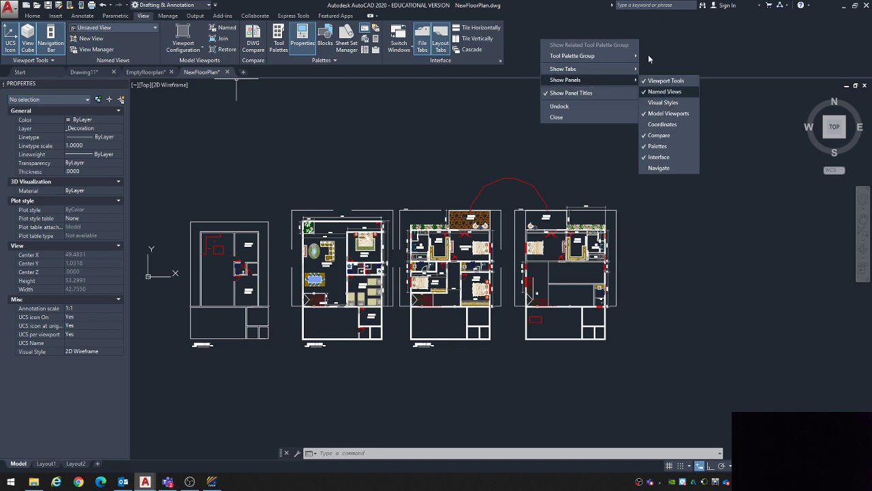
pyautogui.click(666, 42)
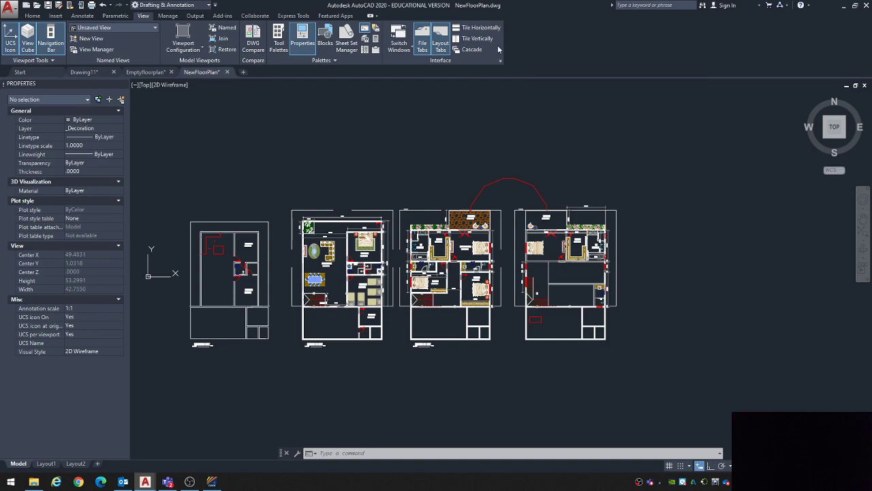
pyautogui.click(34, 17)
pyautogui.moveTo(423, 8); pyautogui.dragTo(871, 139)
pyautogui.click(538, 103)
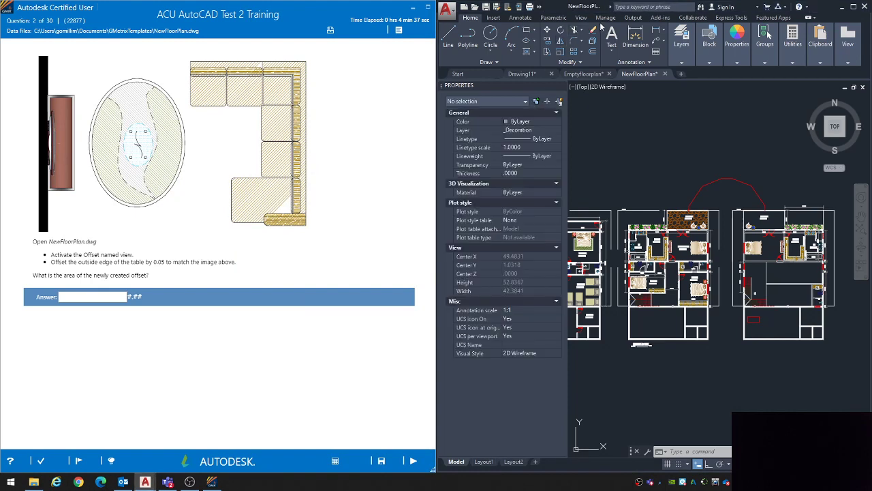
# Step: Activate the Offset named view to show the oval table in the living room
pyautogui.click(581, 18)
pyautogui.moveTo(59, 255); pyautogui.dragTo(106, 255)
pyautogui.doubleClick(93, 256)
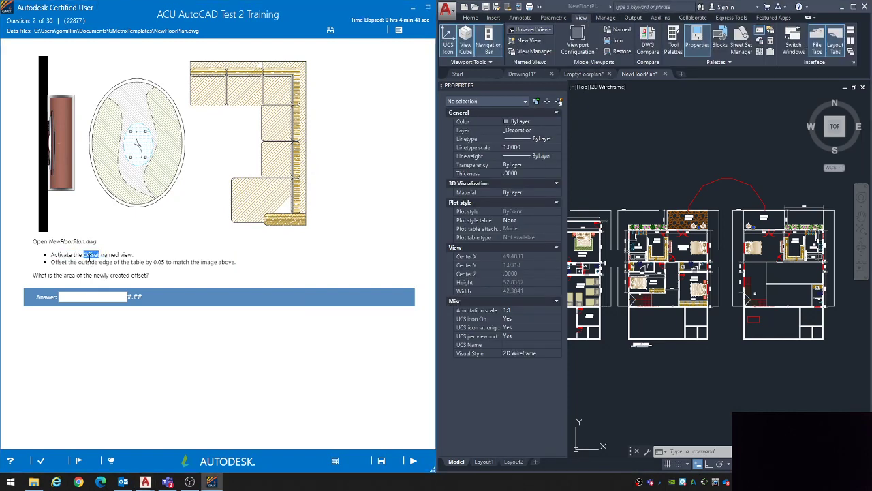
pyautogui.click(538, 30)
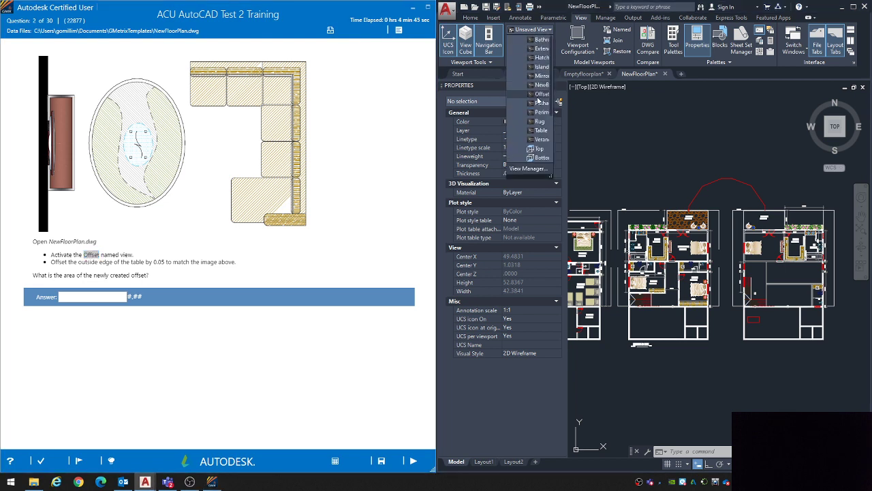
pyautogui.moveTo(551, 176); pyautogui.dragTo(595, 206)
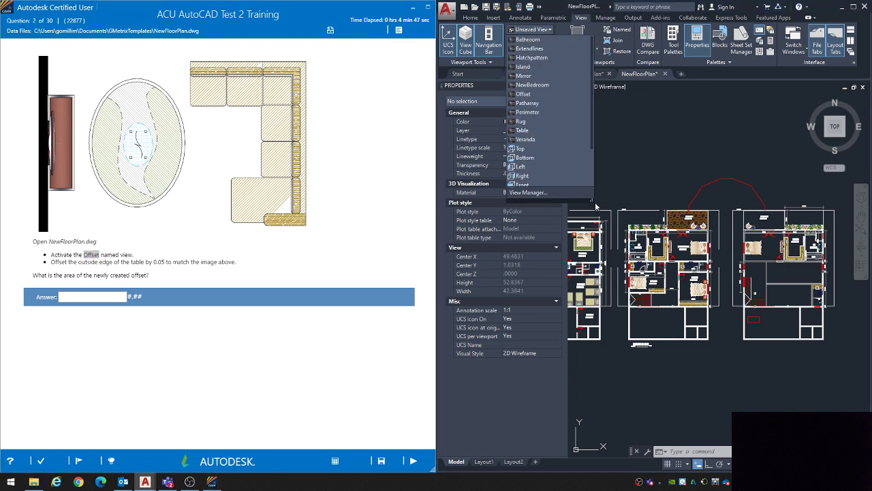
pyautogui.click(525, 94)
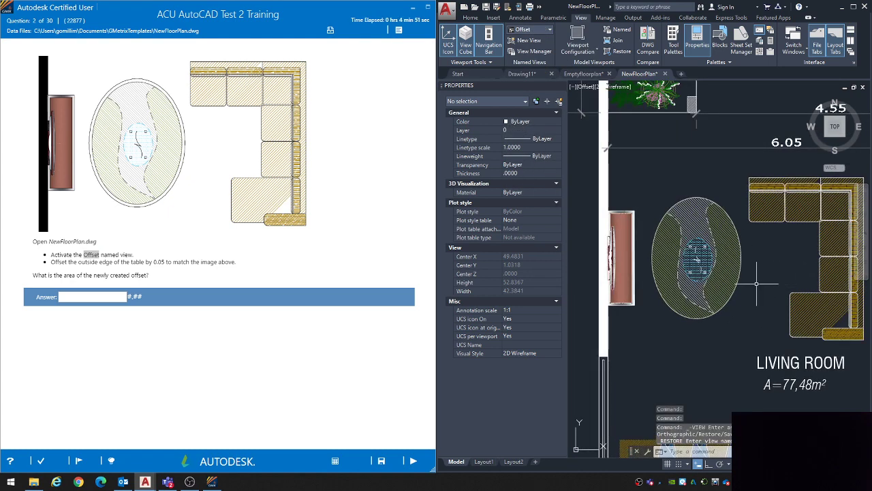
pyautogui.moveTo(748, 301); pyautogui.dragTo(739, 301, button='middle')
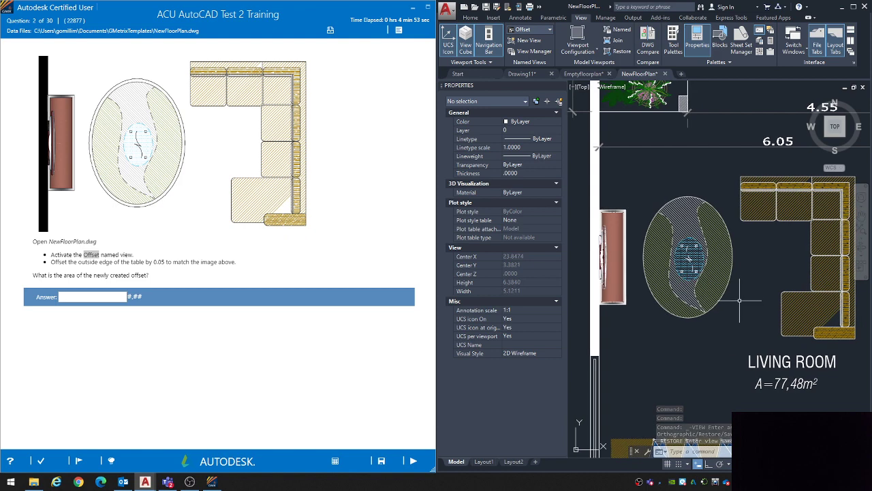
pyautogui.moveTo(65, 261); pyautogui.dragTo(170, 262)
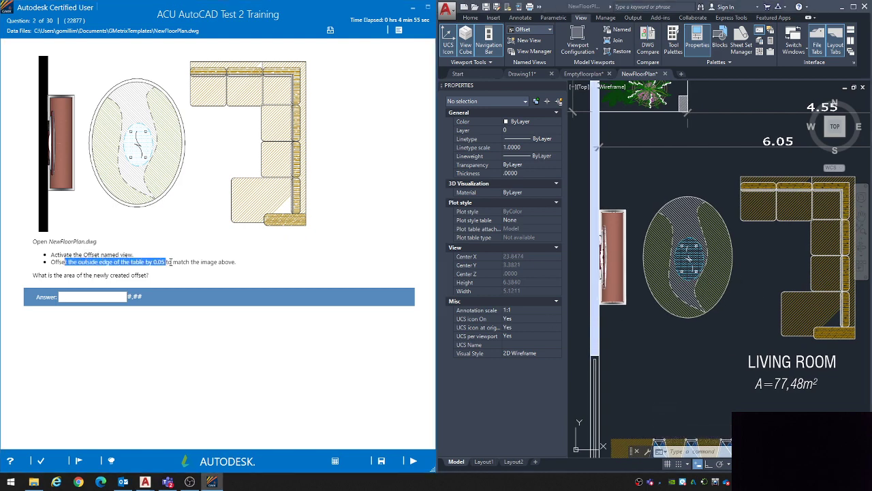
pyautogui.click(231, 263)
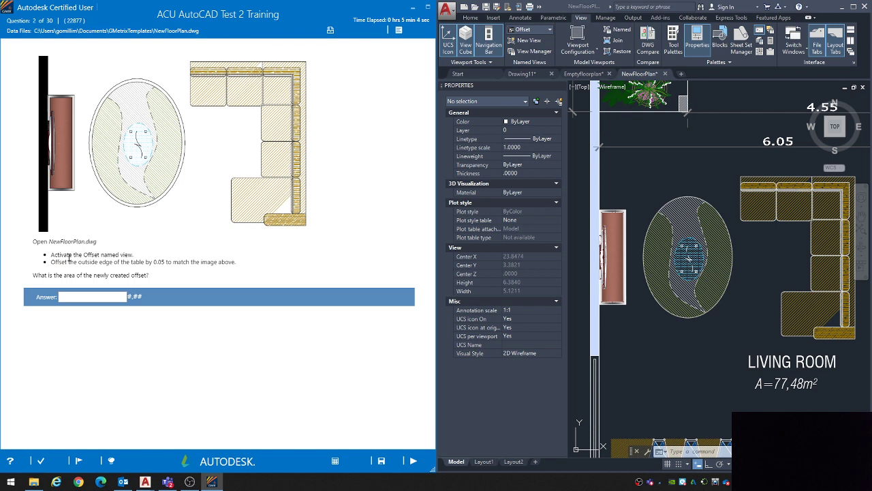
pyautogui.click(712, 350)
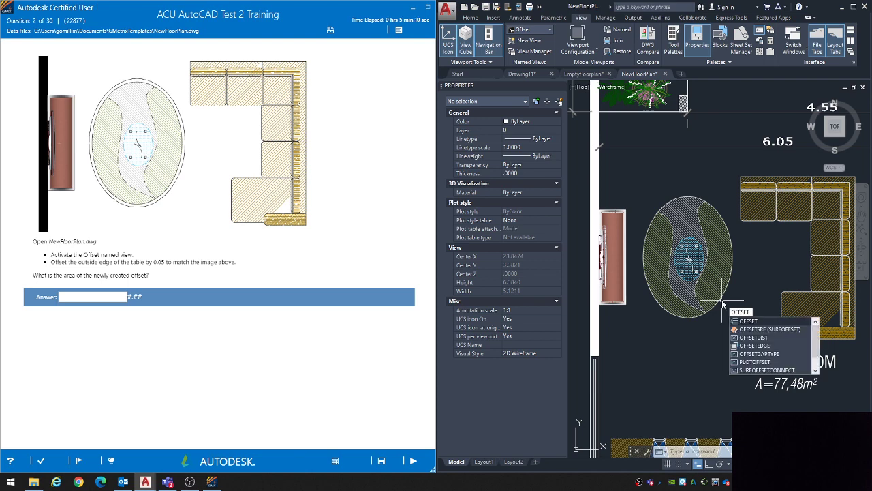
pyautogui.press('Escape')
pyautogui.press('Escape')
pyautogui.press('Escape')
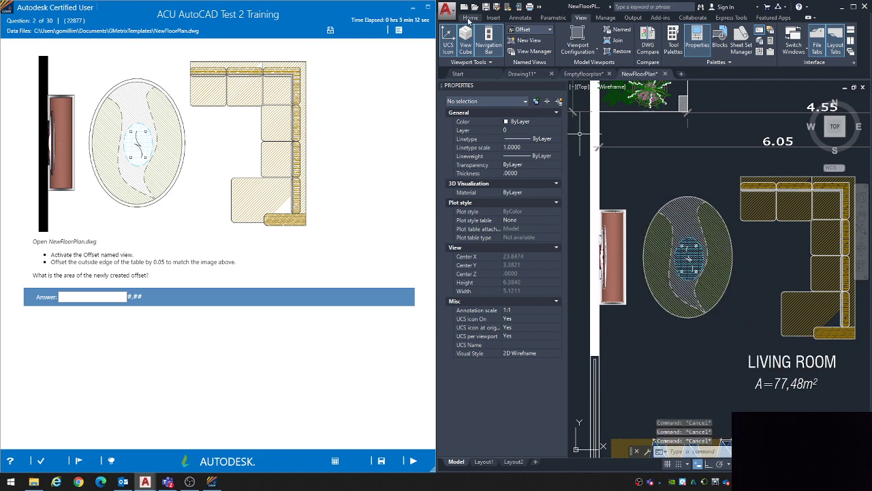
# Step: Offset the outside edge of the oval living room table outward by 0.05
pyautogui.click(470, 18)
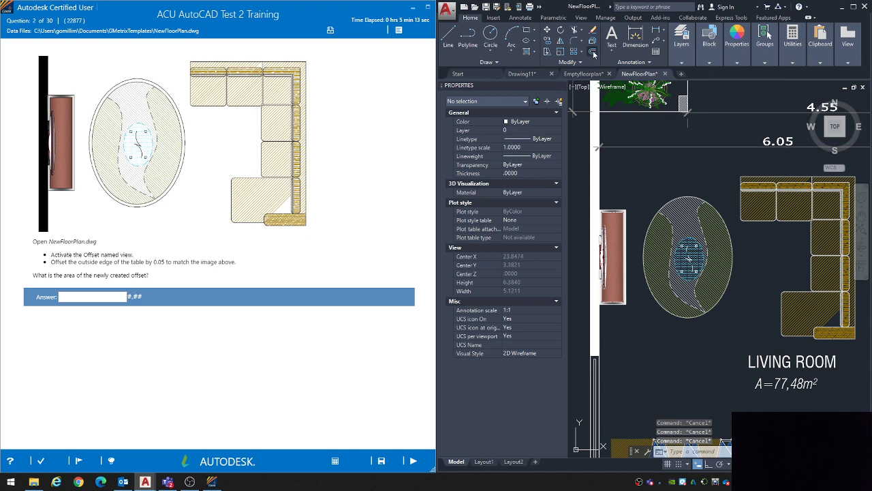
pyautogui.click(592, 53)
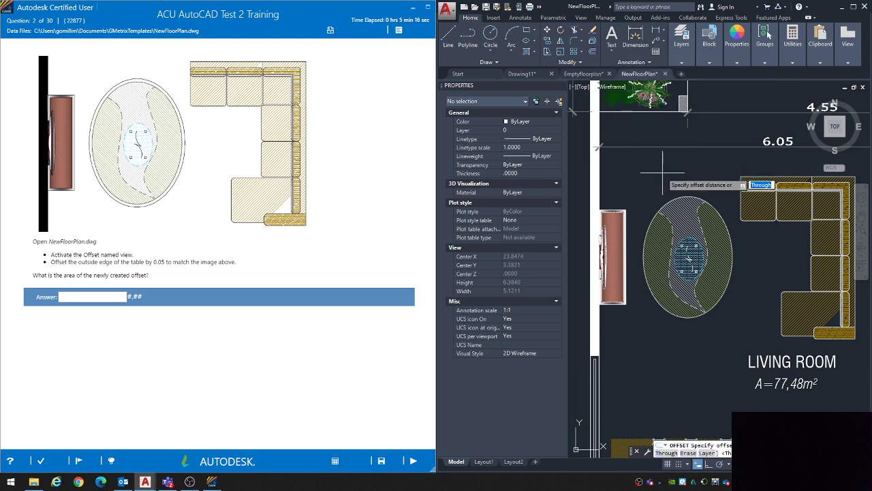
pyautogui.write('0.05')
pyautogui.press('Return')
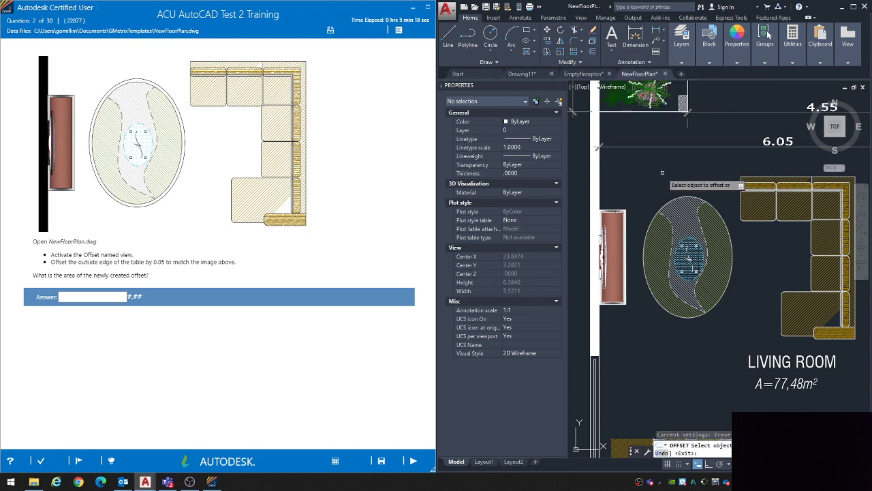
pyautogui.click(674, 197)
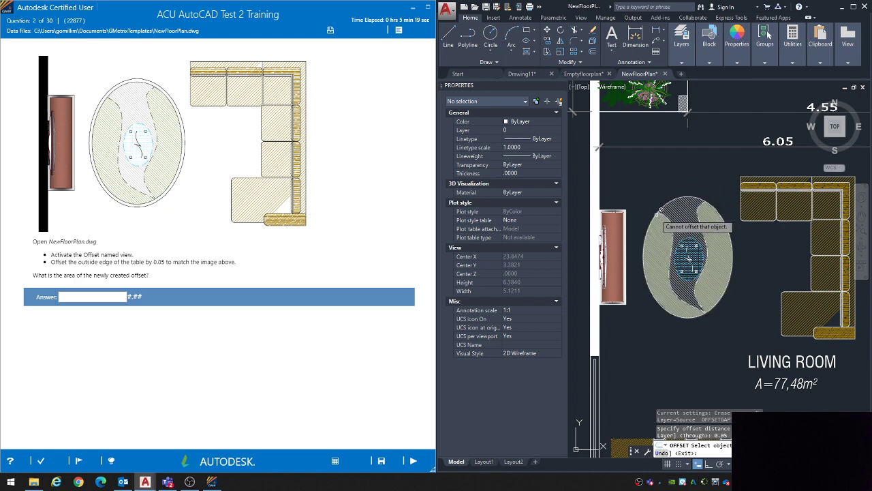
pyautogui.scroll(3, 722, 213)
pyautogui.scroll(2, 729, 227)
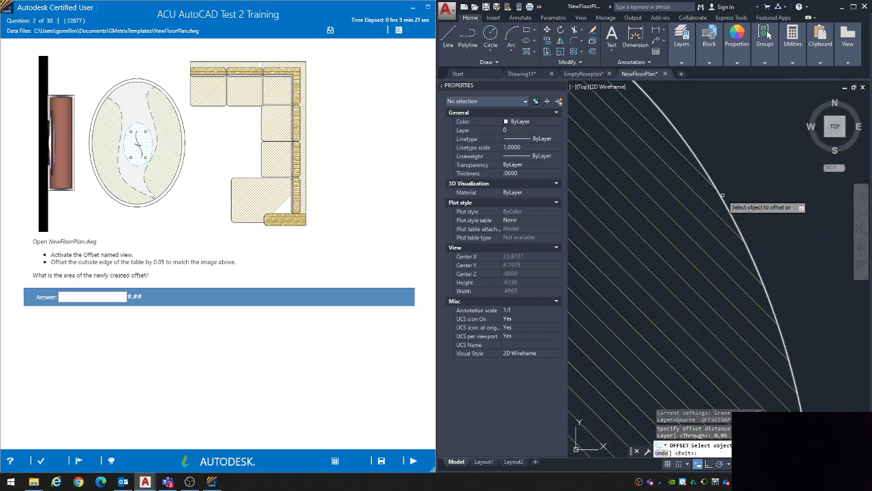
pyautogui.click(724, 212)
pyautogui.scroll(-5, 724, 213)
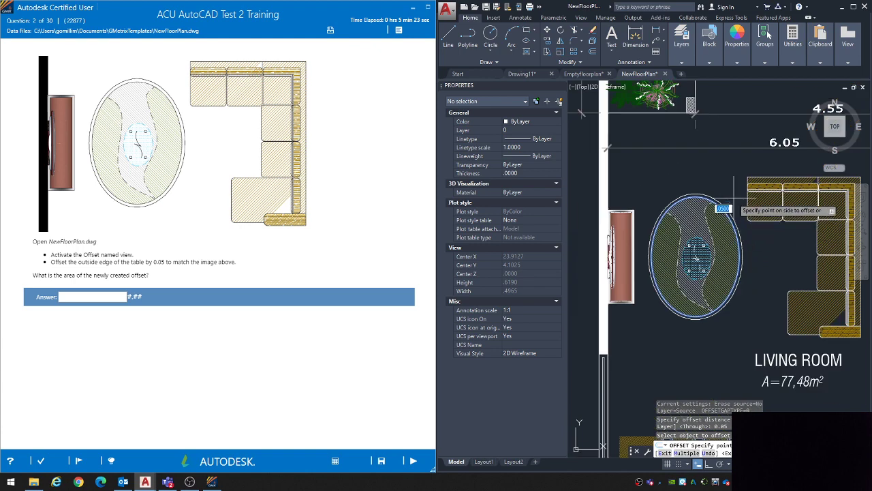
pyautogui.scroll(5, 752, 240)
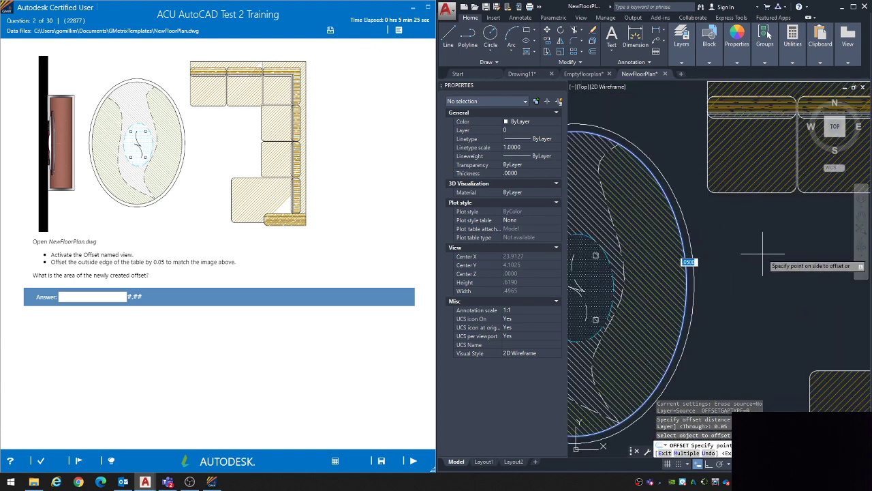
pyautogui.click(691, 246)
pyautogui.press('Escape')
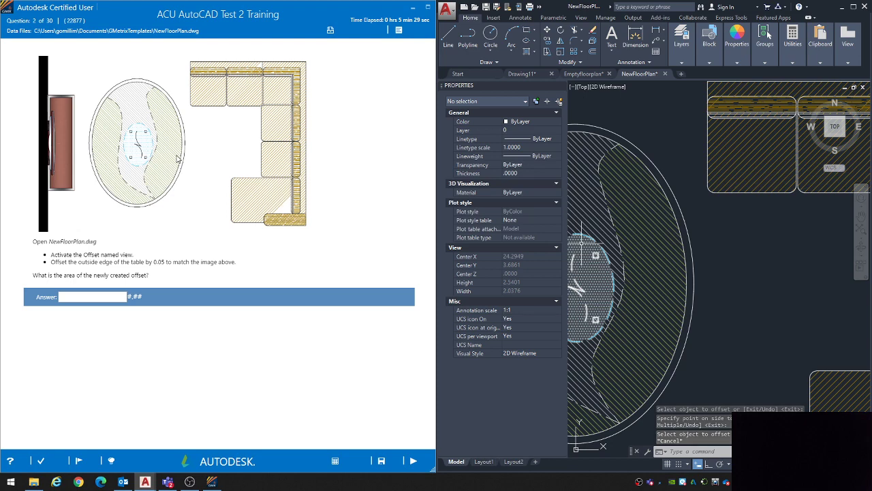
# Step: Answer question 2 with the new offset curve's area, 2.72, then submit it and continue to question 3
pyautogui.scroll(-3, 742, 220)
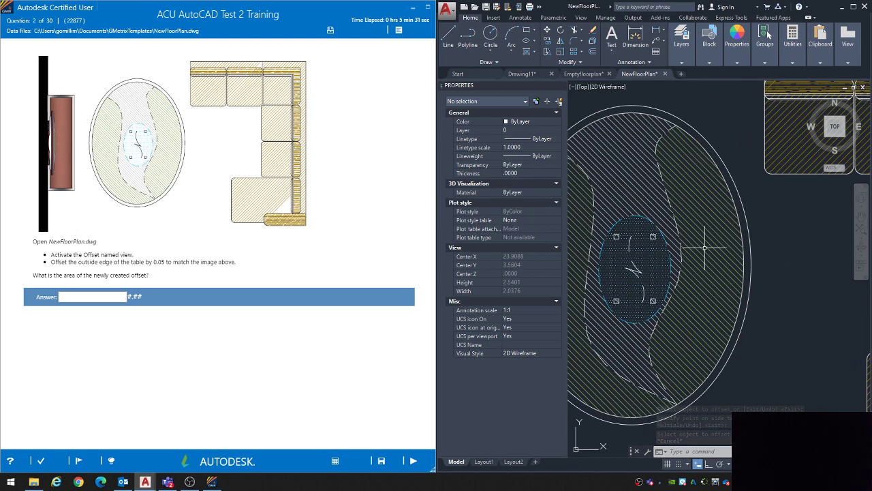
pyautogui.click(742, 220)
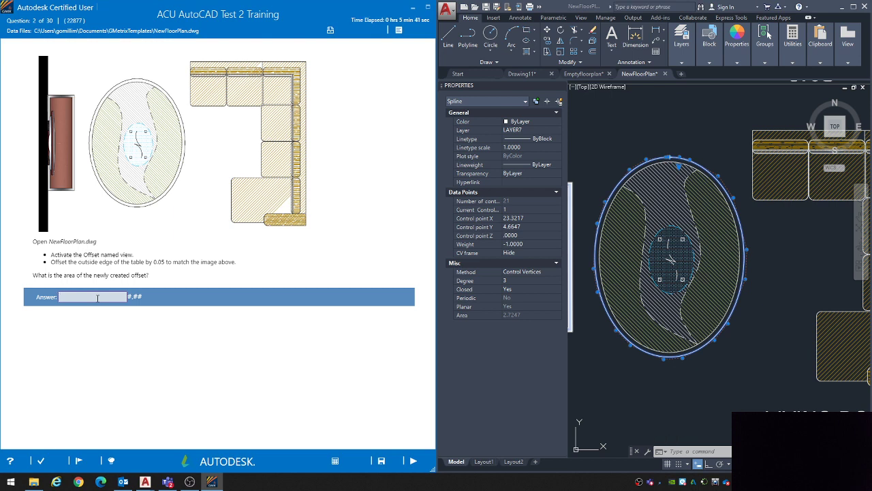
pyautogui.click(127, 296)
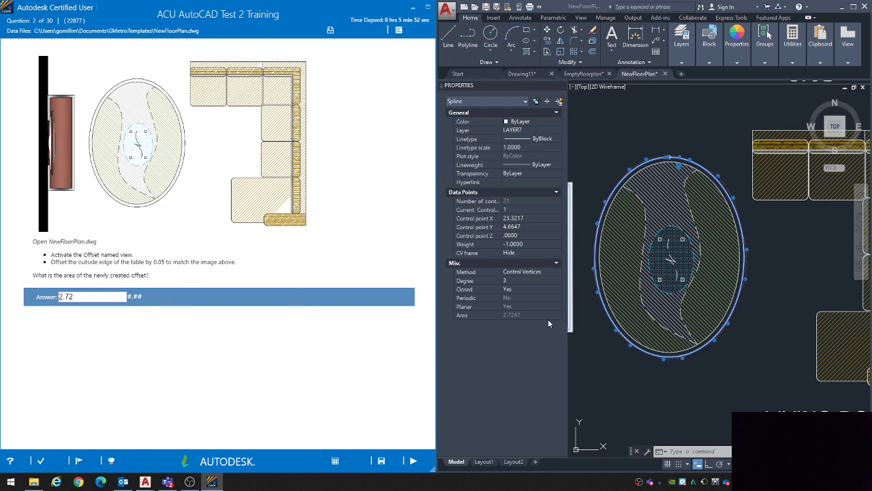
pyautogui.click(413, 460)
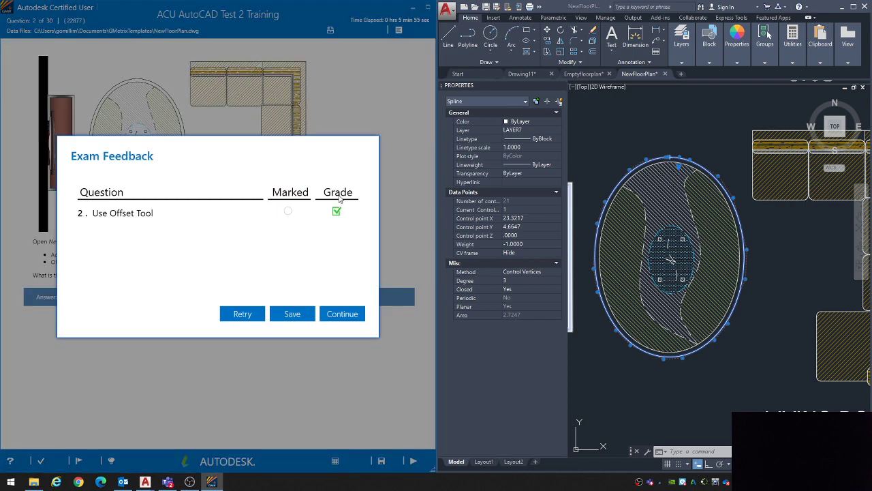
pyautogui.click(334, 314)
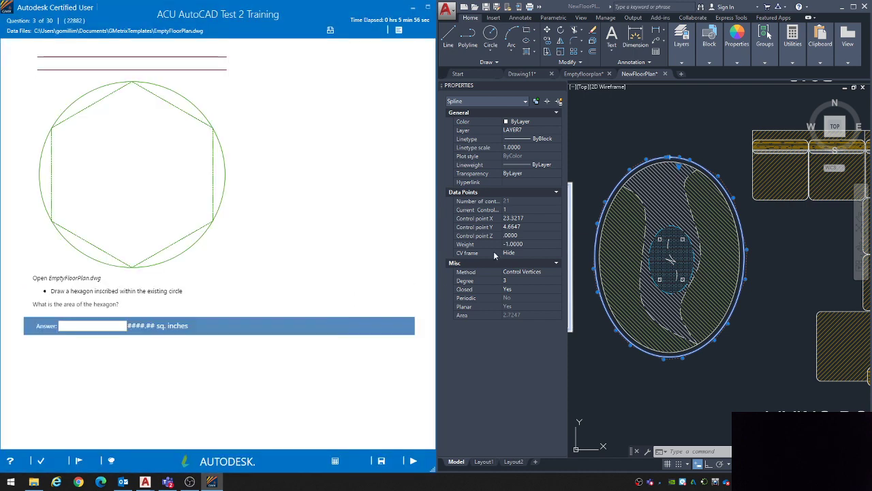
# Step: Switch to the EmptyFloorPlan drawing and review question 3's instruction to draw a hexagon inscribed within the existing circle
pyautogui.click(614, 133)
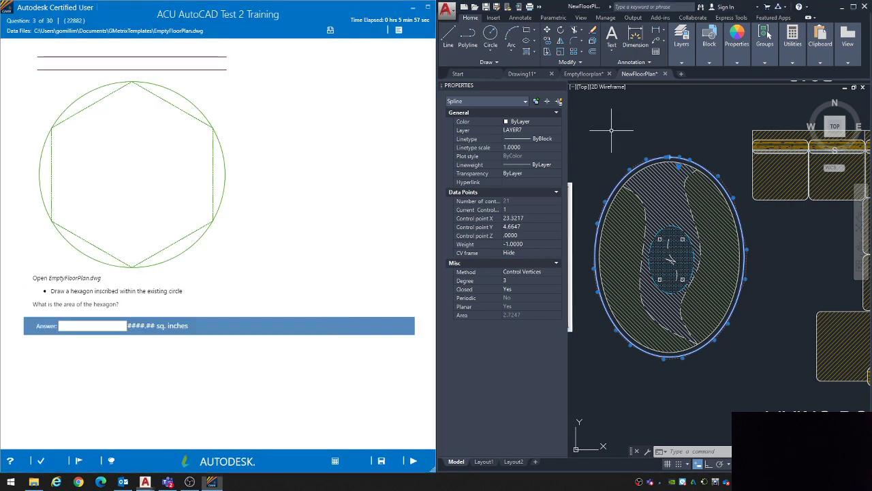
pyautogui.click(584, 73)
pyautogui.moveTo(676, 317); pyautogui.dragTo(702, 260, button='middle')
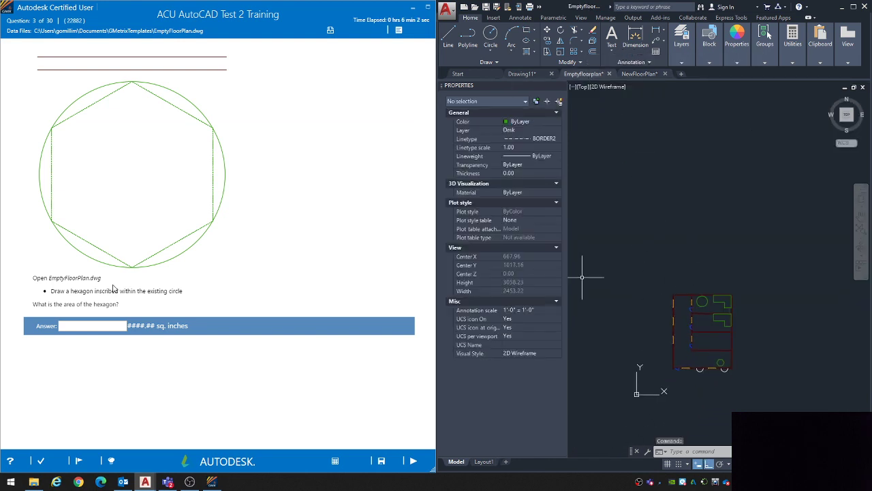
pyautogui.press('Escape')
pyautogui.press('Escape')
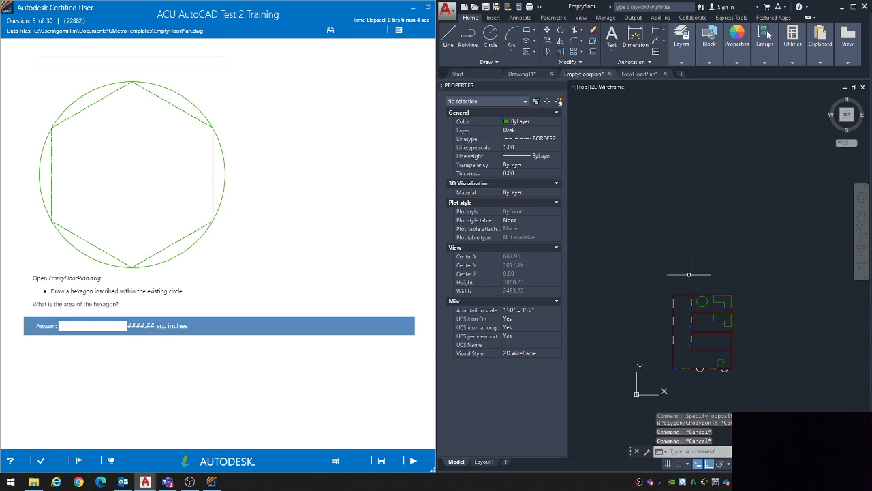
pyautogui.moveTo(75, 287); pyautogui.dragTo(144, 289)
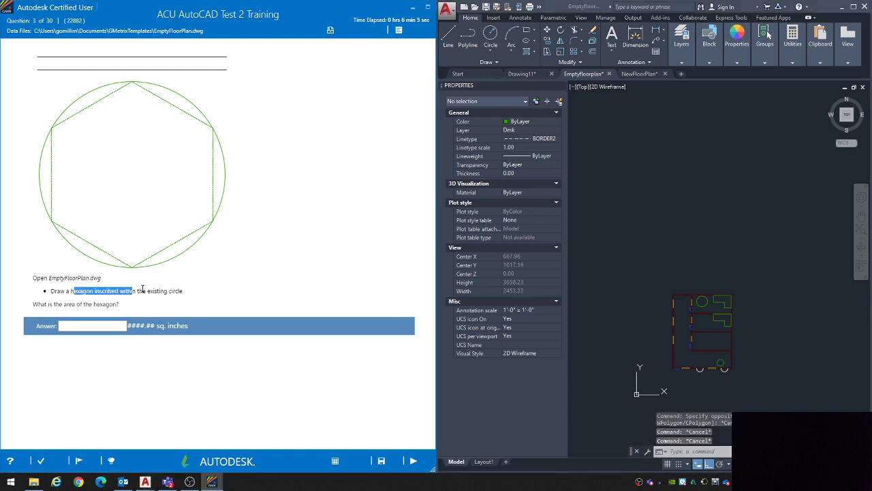
pyautogui.click(182, 291)
# Step: Draw a 6-sided polygon inscribed in the large green circle, from the circle's center to its top quadrant
pyautogui.scroll(4, 707, 302)
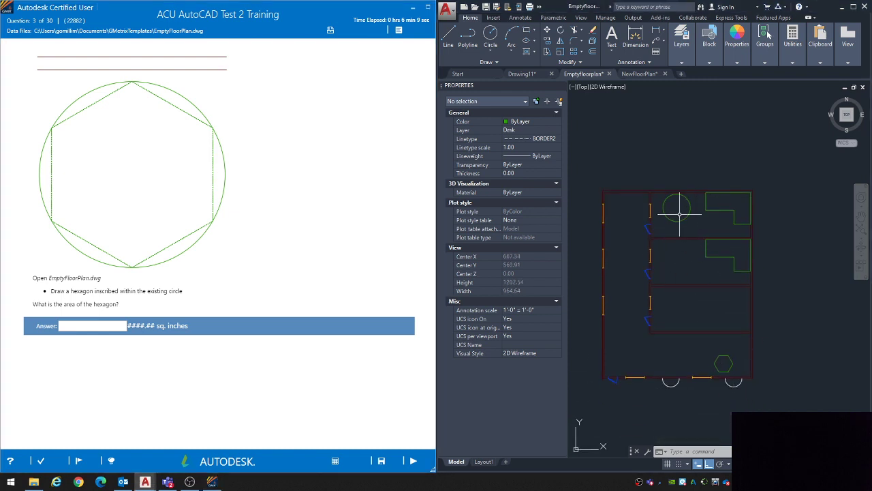
pyautogui.scroll(6, 672, 206)
pyautogui.scroll(1, 670, 231)
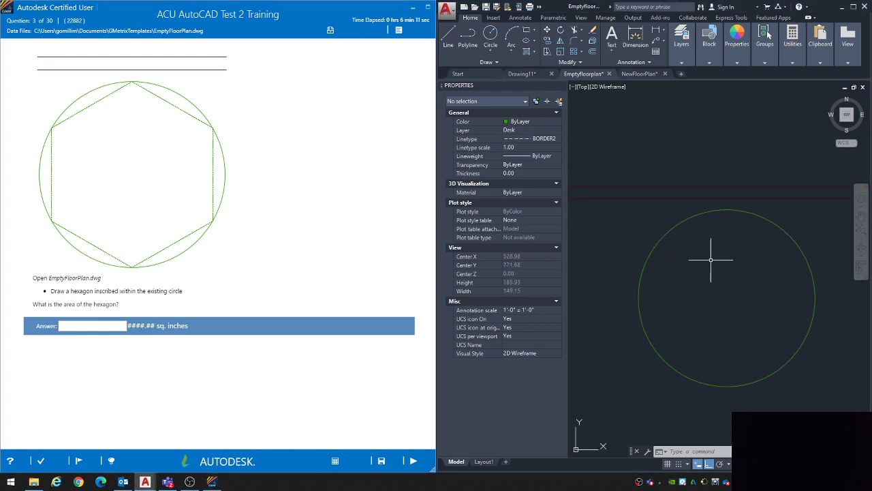
pyautogui.scroll(1, 718, 278)
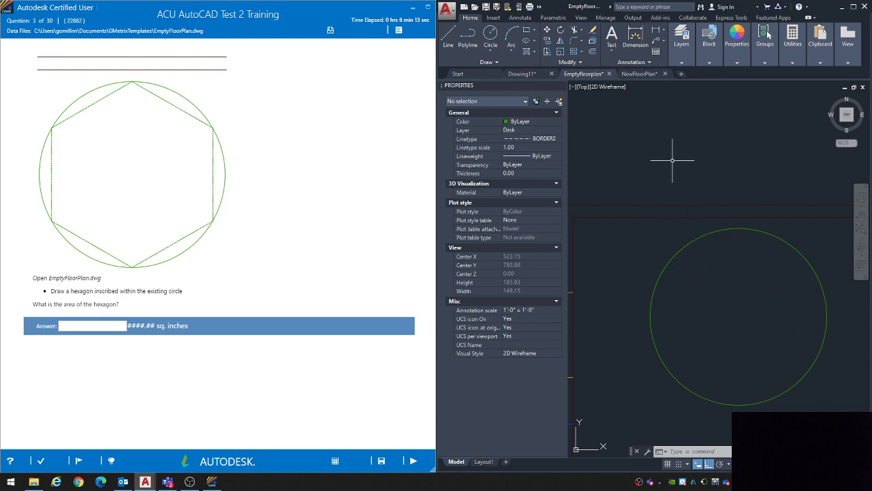
pyautogui.click(534, 30)
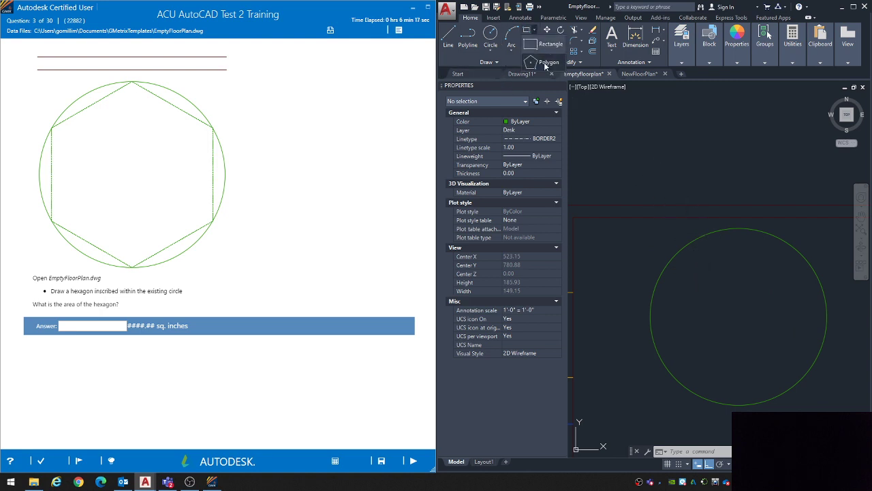
pyautogui.click(545, 64)
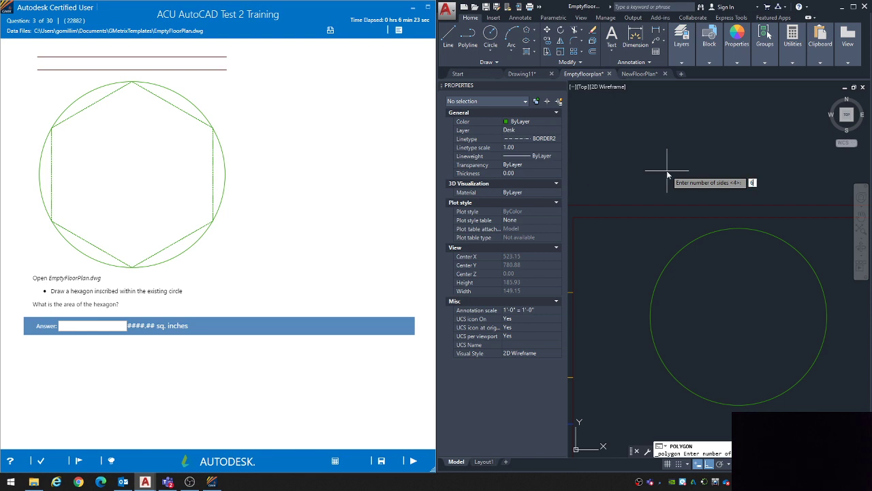
pyautogui.press('Return')
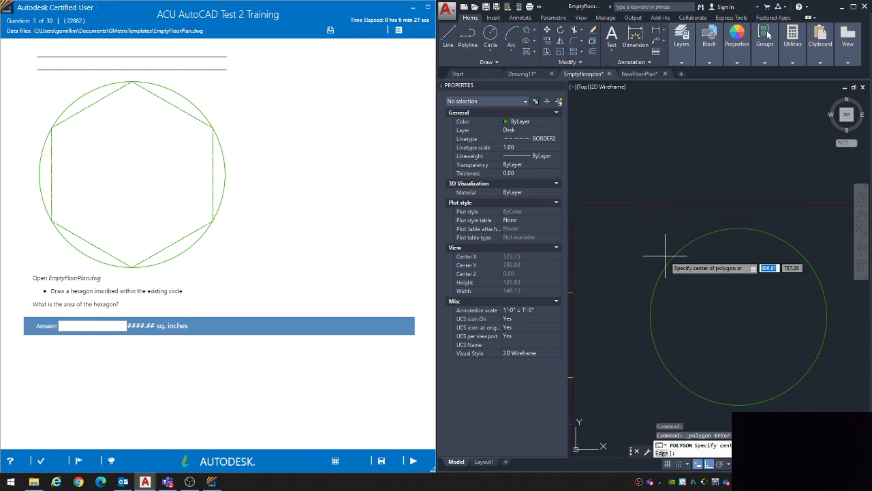
pyautogui.click(739, 317)
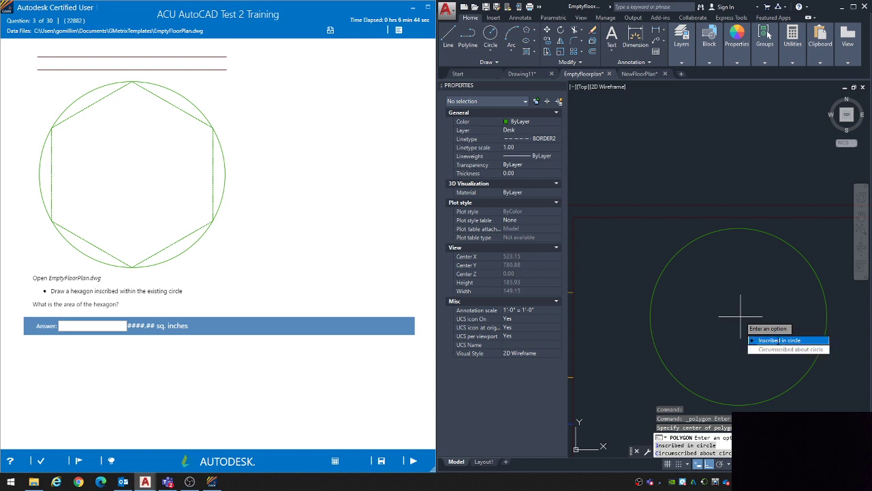
pyautogui.click(770, 341)
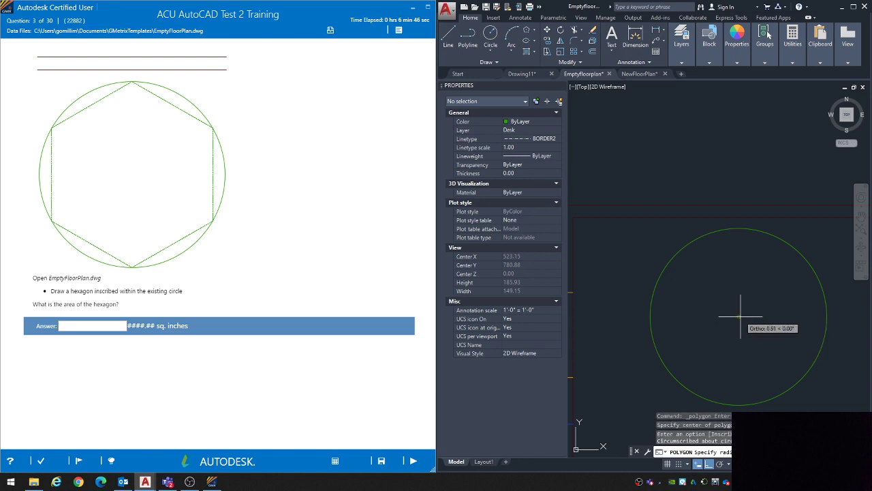
pyautogui.click(738, 228)
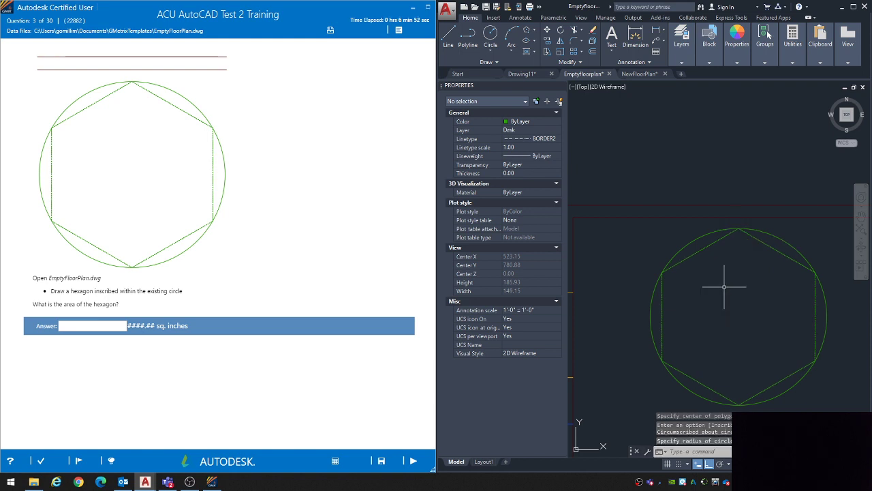
# Step: Select the new hexagon and read its area in the properties
pyautogui.moveTo(50, 304); pyautogui.dragTo(107, 304)
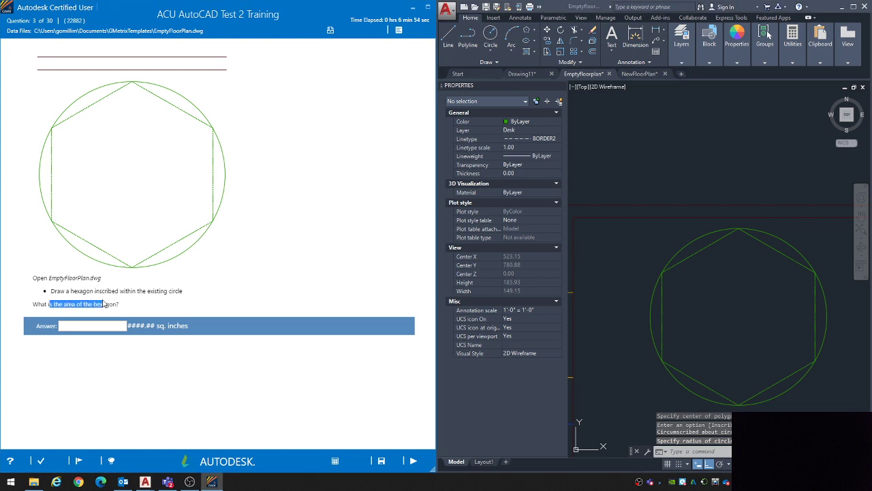
pyautogui.click(108, 304)
pyautogui.click(690, 286)
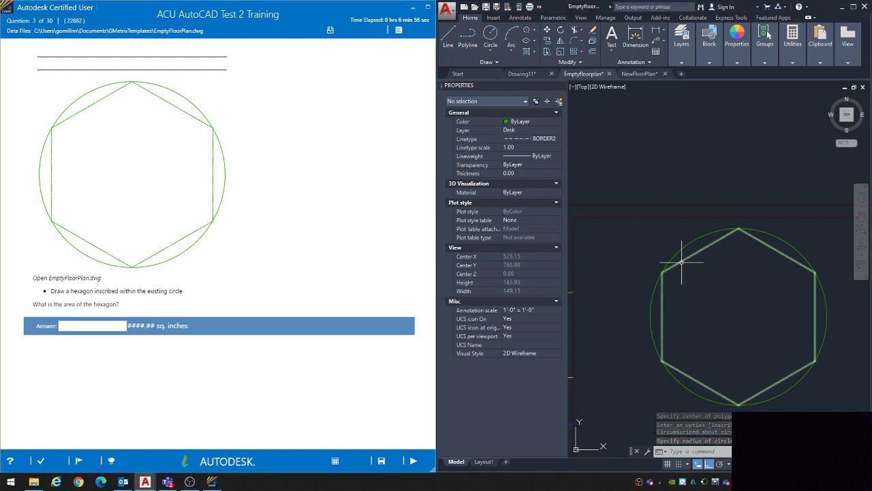
pyautogui.click(681, 261)
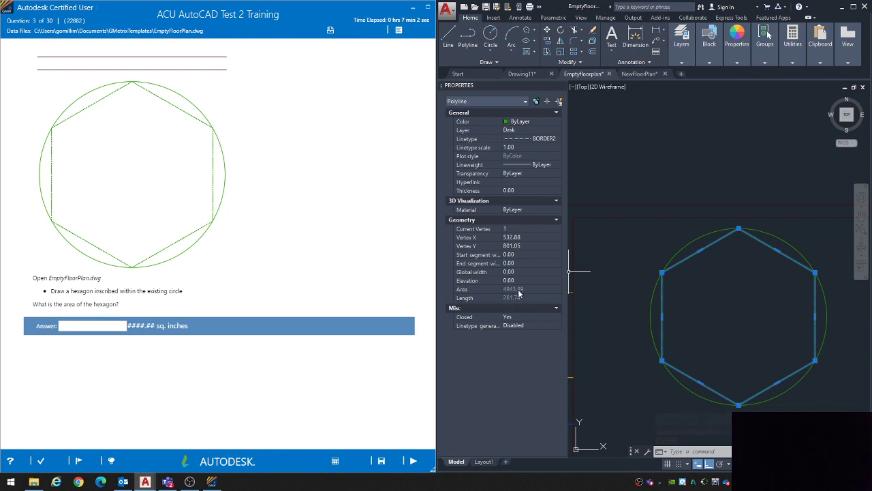
# Step: Answer question 3 with the hexagon's area, 4943.99, then submit it and continue to question 4
pyautogui.click(76, 326)
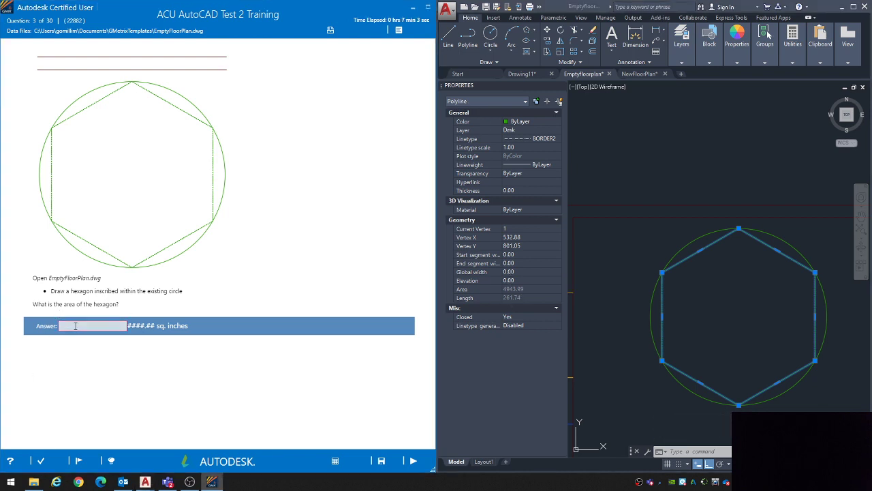
pyautogui.write('4943.99')
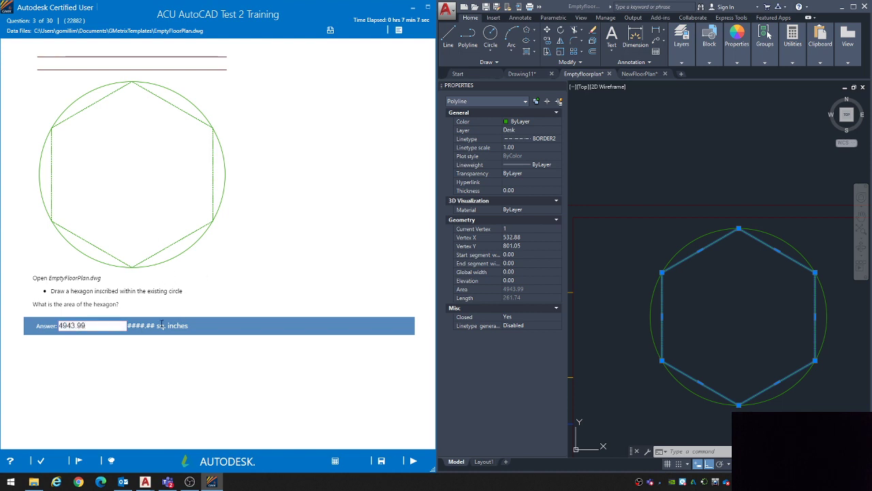
pyautogui.click(413, 462)
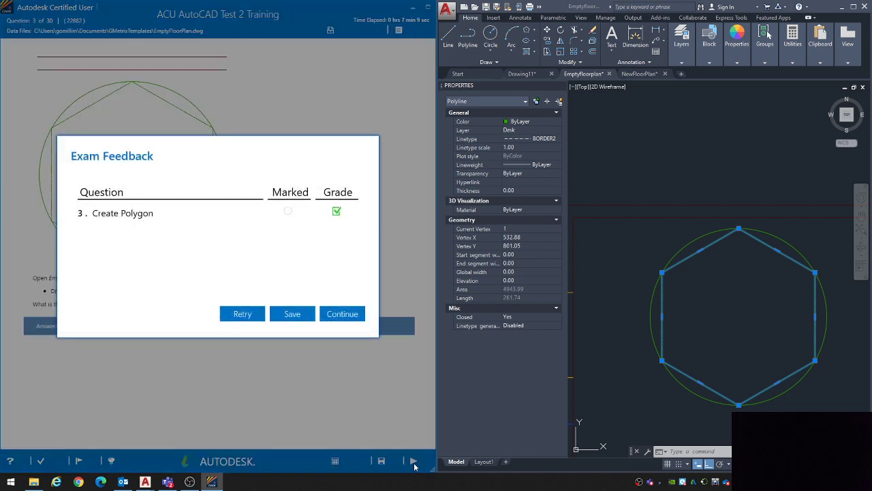
pyautogui.click(342, 314)
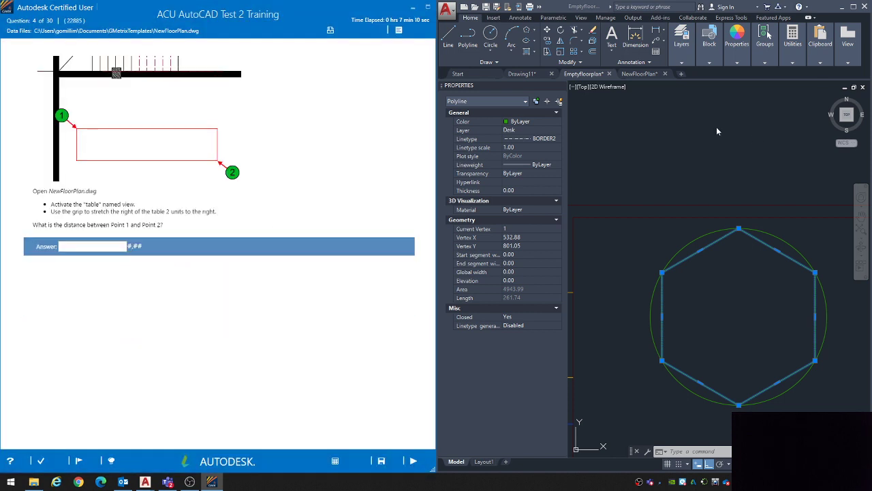
# Step: Switch to the NewFloorPlan drawing and activate the Table named view
pyautogui.click(639, 74)
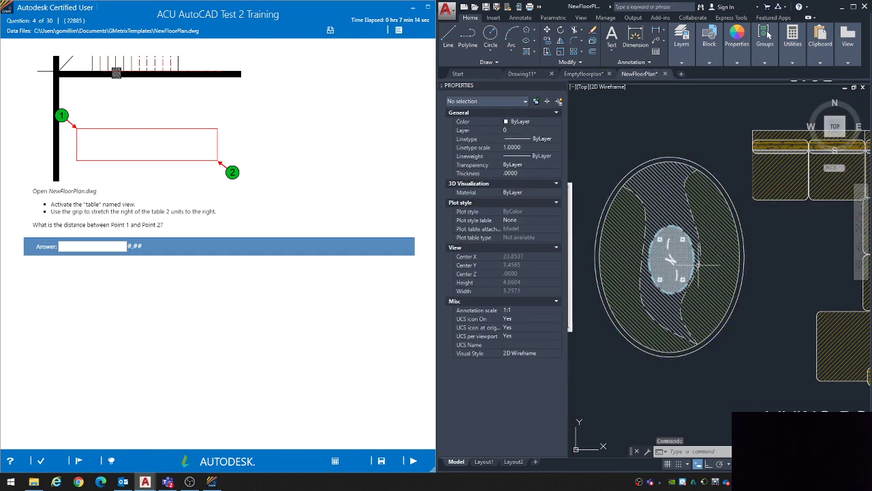
pyautogui.moveTo(672, 240); pyautogui.dragTo(686, 252, button='middle')
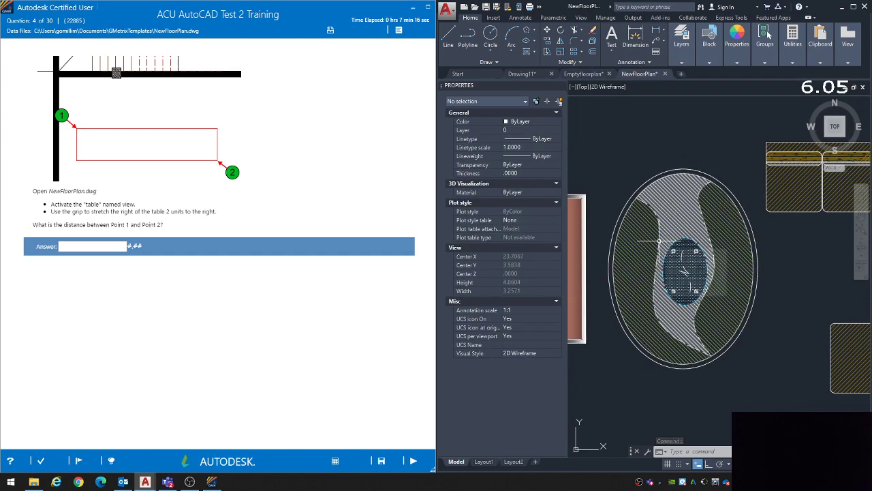
pyautogui.click(580, 18)
pyautogui.click(543, 30)
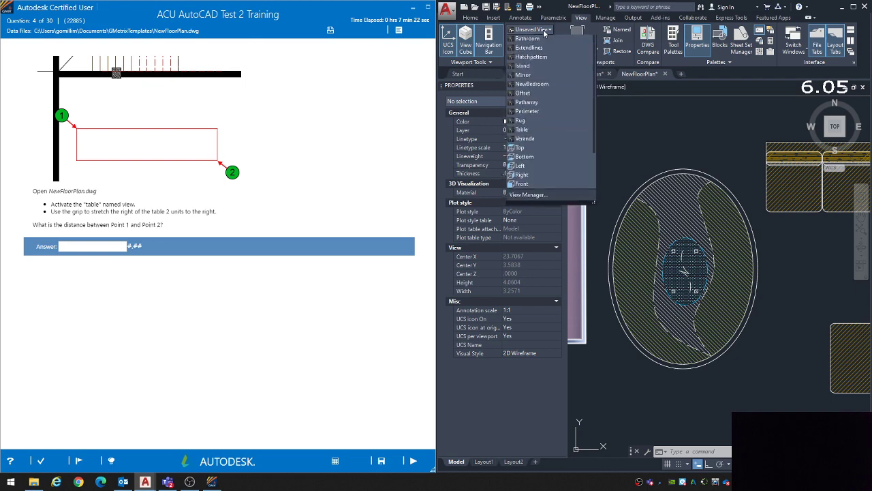
pyautogui.click(521, 130)
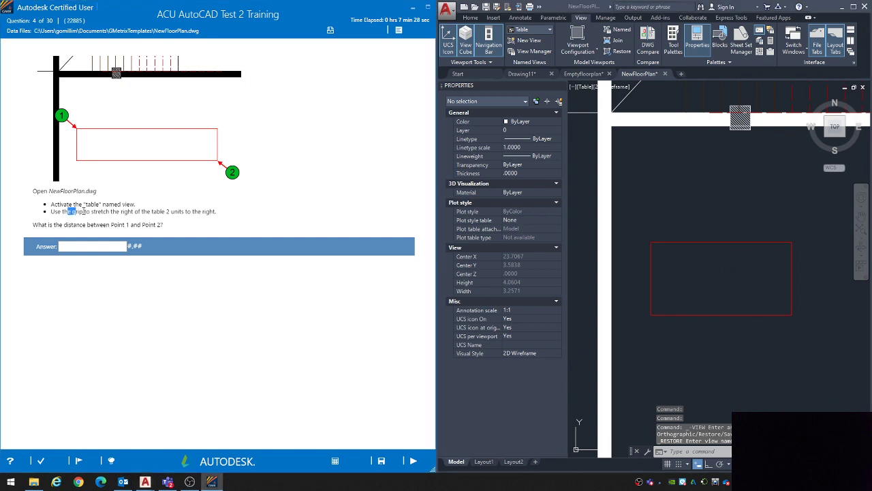
# Step: Review the instruction to stretch the table's right side 2 units and select the red rectangular table below the stairs
pyautogui.moveTo(68, 212); pyautogui.dragTo(202, 213)
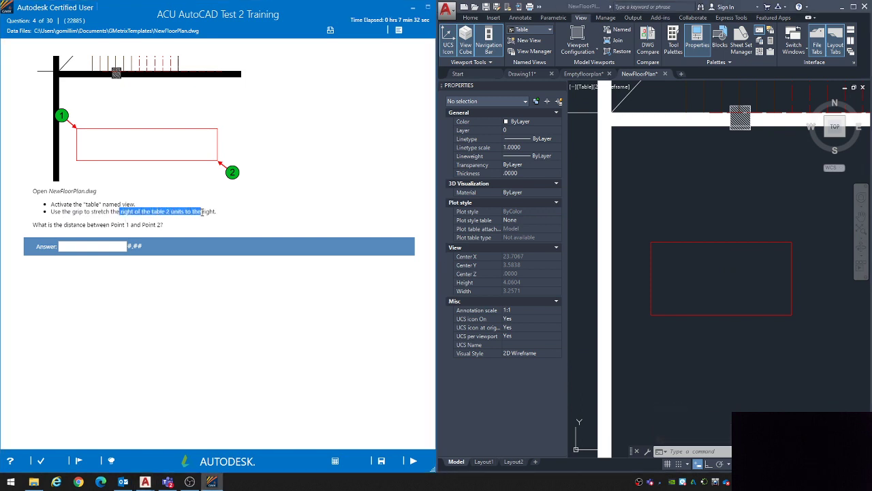
pyautogui.click(203, 212)
pyautogui.click(675, 208)
pyautogui.scroll(-5, 691, 229)
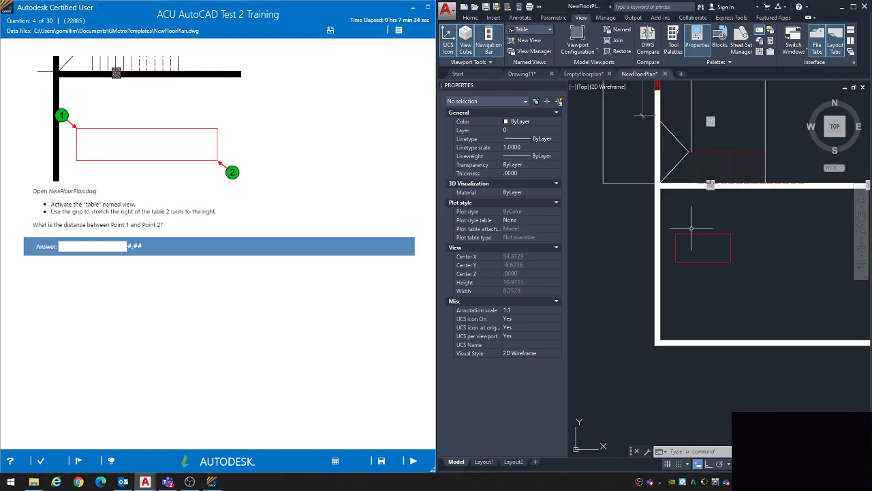
pyautogui.moveTo(730, 243); pyautogui.dragTo(654, 270, button='middle')
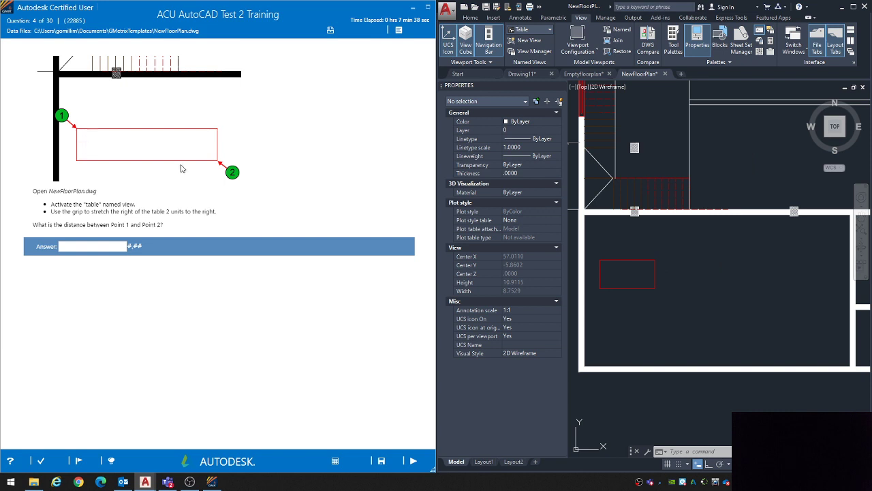
pyautogui.click(601, 274)
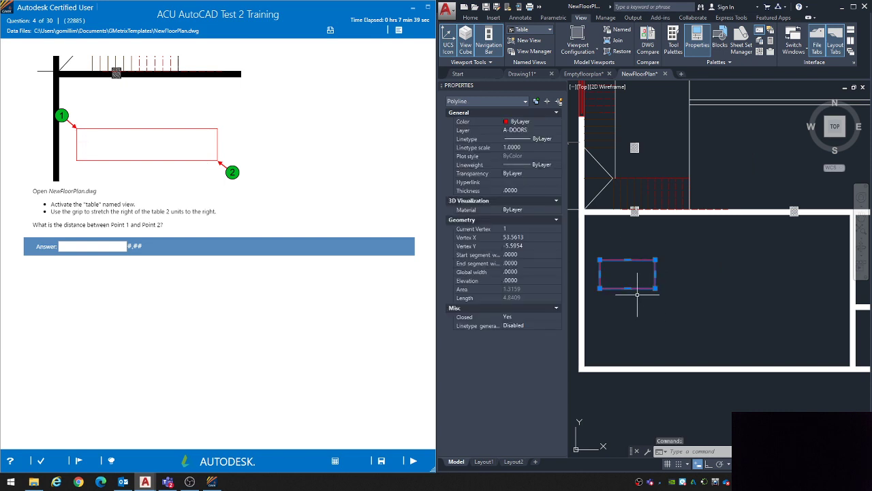
pyautogui.scroll(2, 612, 276)
pyautogui.moveTo(612, 275); pyautogui.dragTo(637, 272, button='middle')
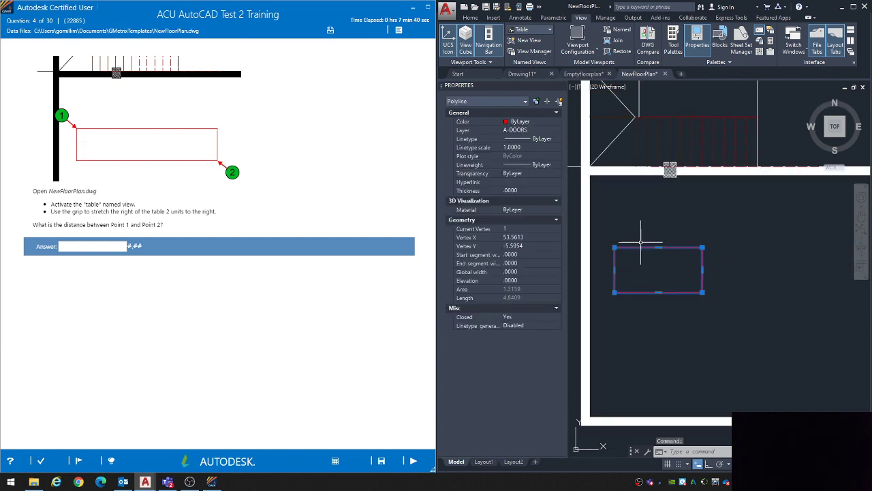
# Step: Stretch the table's upper-right corner grip horizontally to the right, entering a value of 2
pyautogui.click(702, 247)
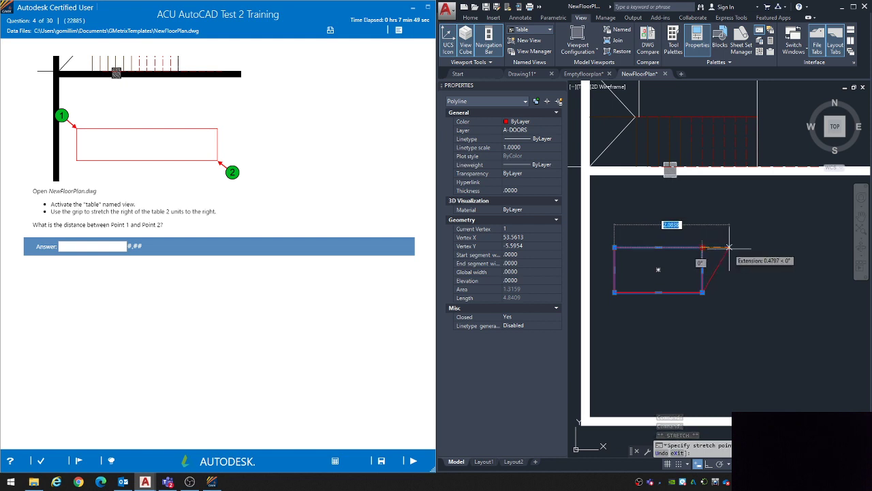
pyautogui.press('Escape')
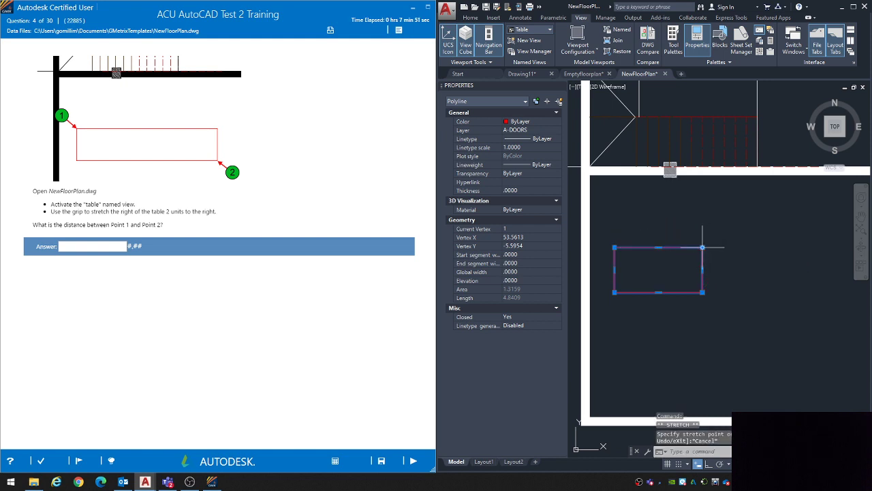
pyautogui.moveTo(703, 249)
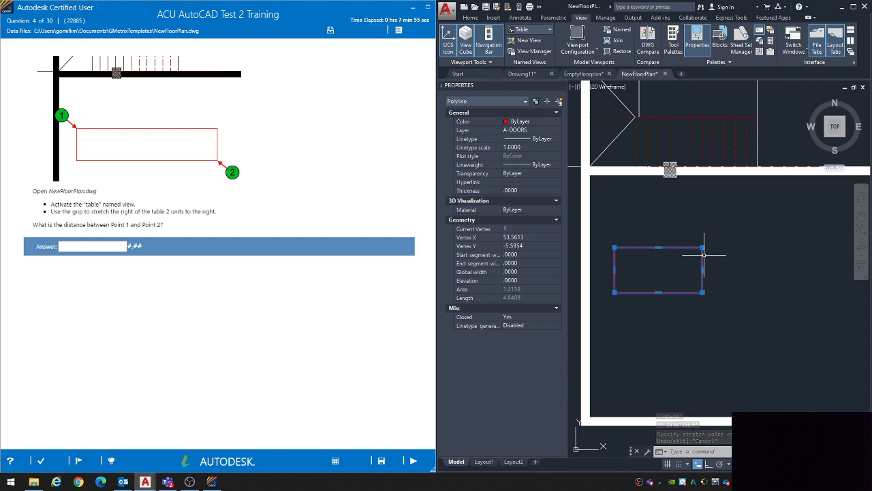
pyautogui.click(702, 247)
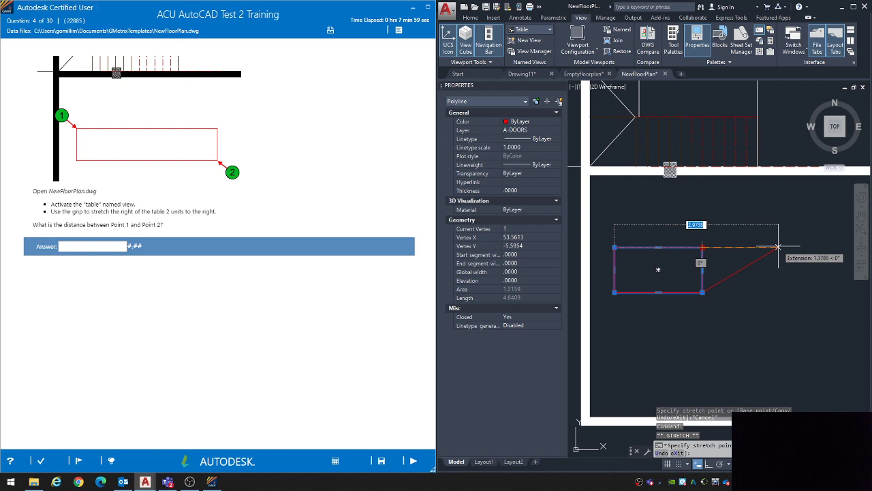
pyautogui.write('2')
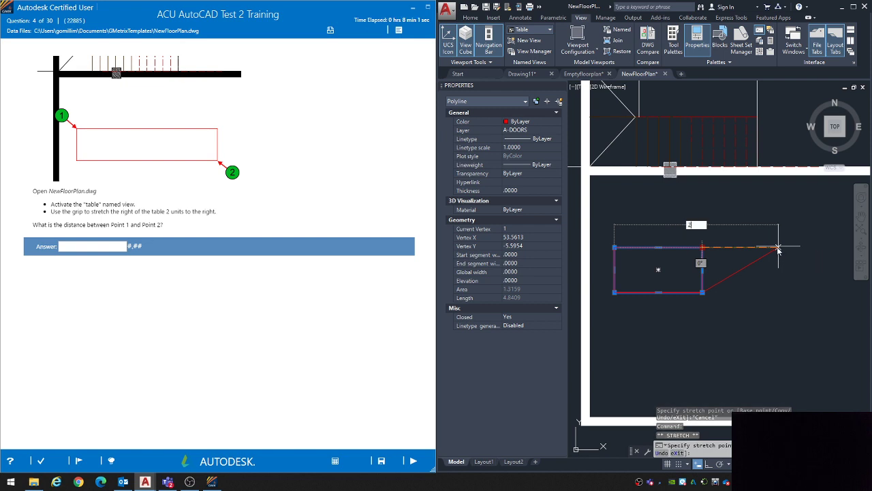
pyautogui.press('Return')
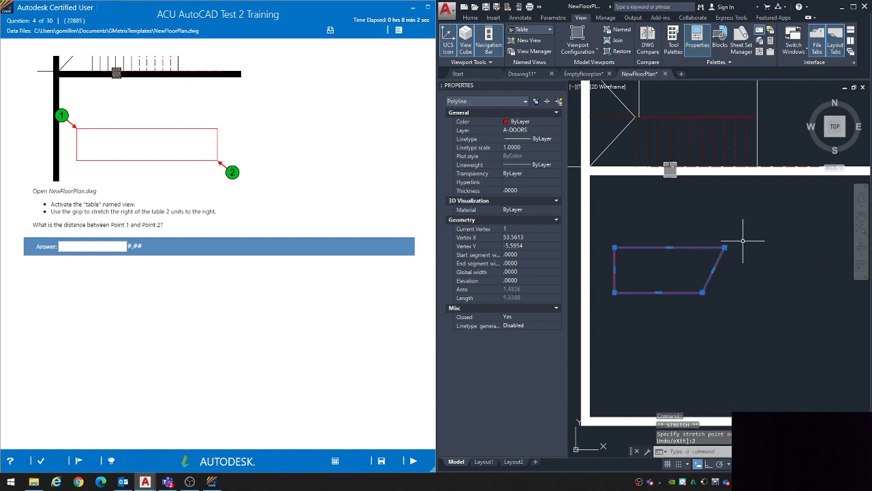
# Step: Undo the stretch of the table's upper-right corner and reselect the table outline
pyautogui.hotkey('ctrl', 'z')
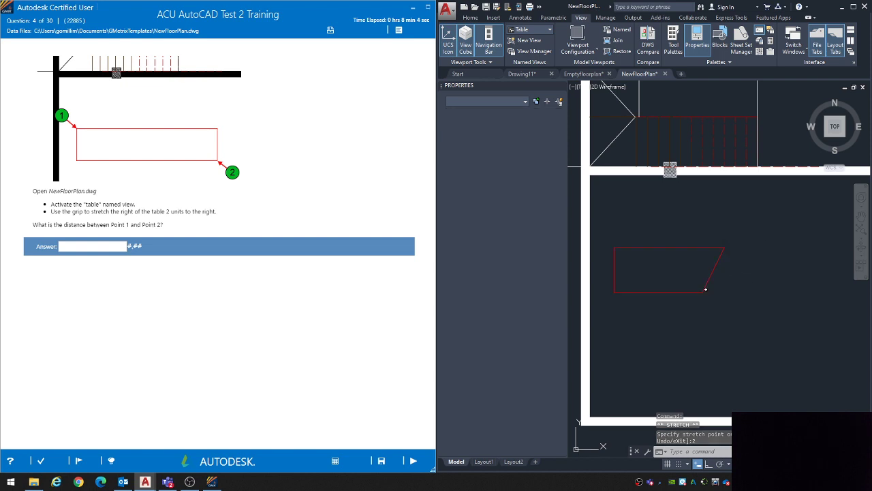
pyautogui.click(702, 280)
pyautogui.click(696, 276)
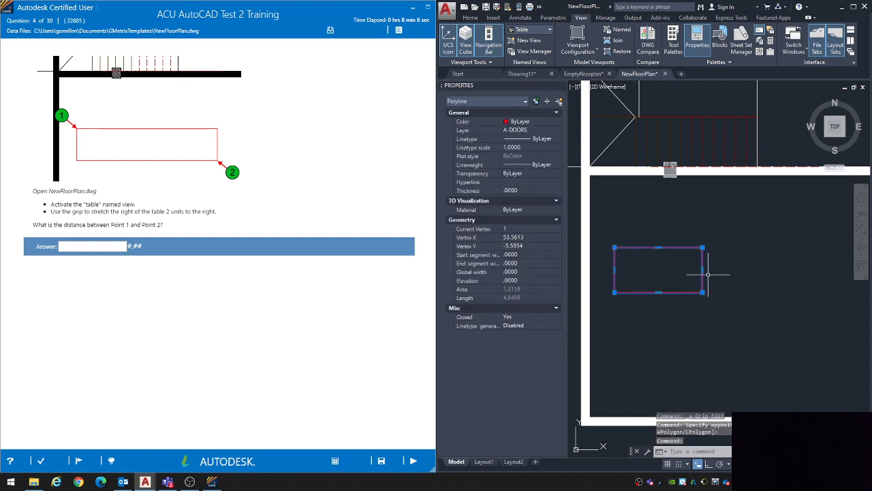
# Step: Try stretching the table's right edge 2 units to the right by its midpoint grip, and undo the stretch
pyautogui.click(703, 270)
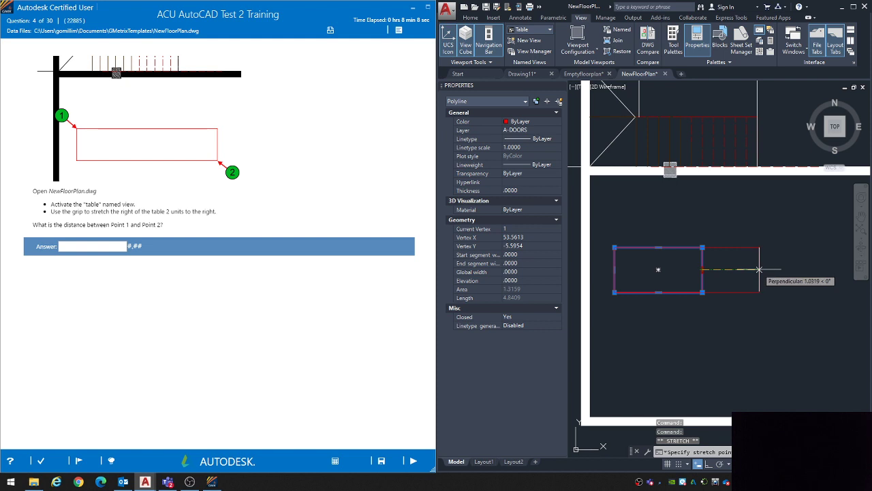
pyautogui.write('2')
pyautogui.press('Return')
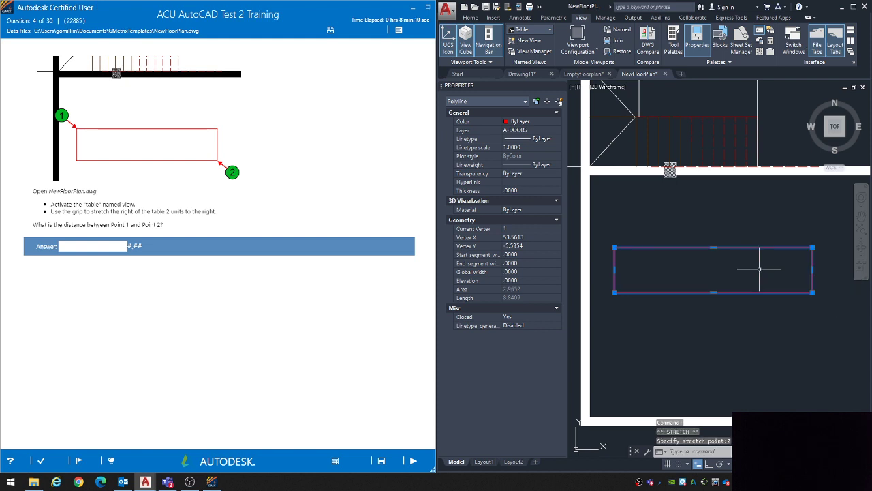
pyautogui.hotkey('ctrl', 'z')
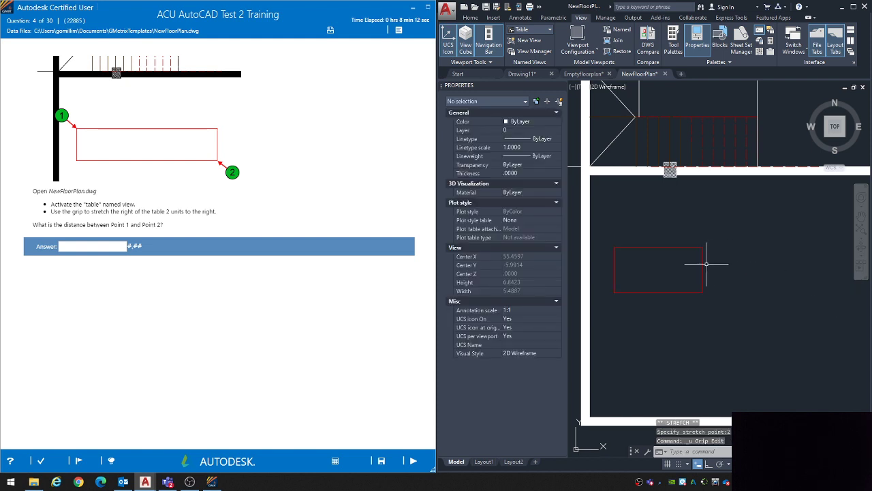
# Step: Measure the length of the table's upper edge from corner to corner with the DIST command
pyautogui.write('dist')
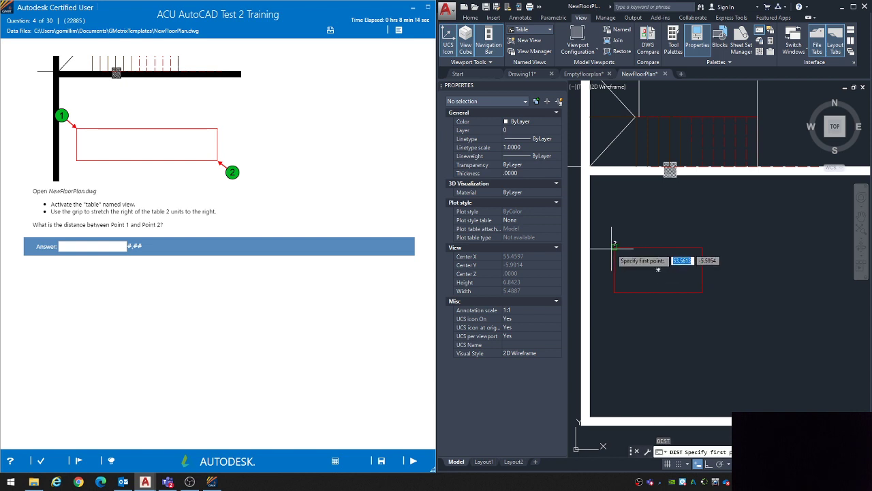
pyautogui.press('Return')
pyautogui.click(614, 246)
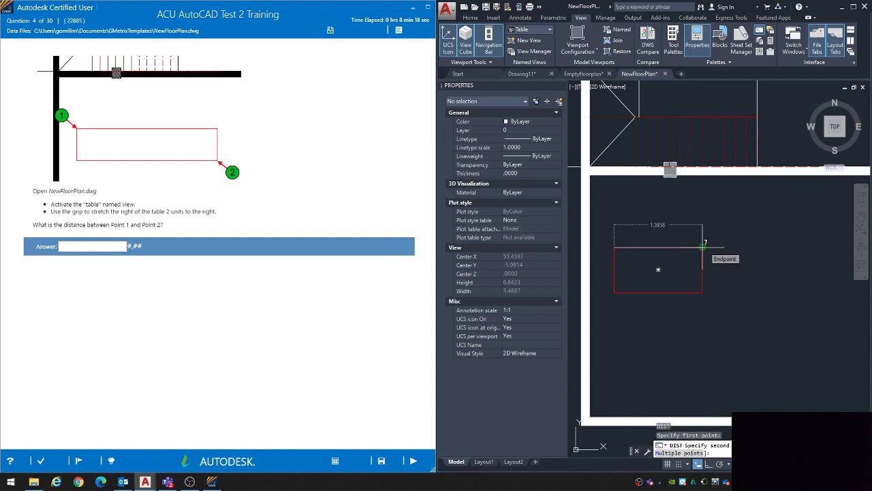
pyautogui.click(703, 247)
# Step: Try stretching the table's upper-right corner grip horizontally with a value of 2, and undo the stretch
pyautogui.click(662, 247)
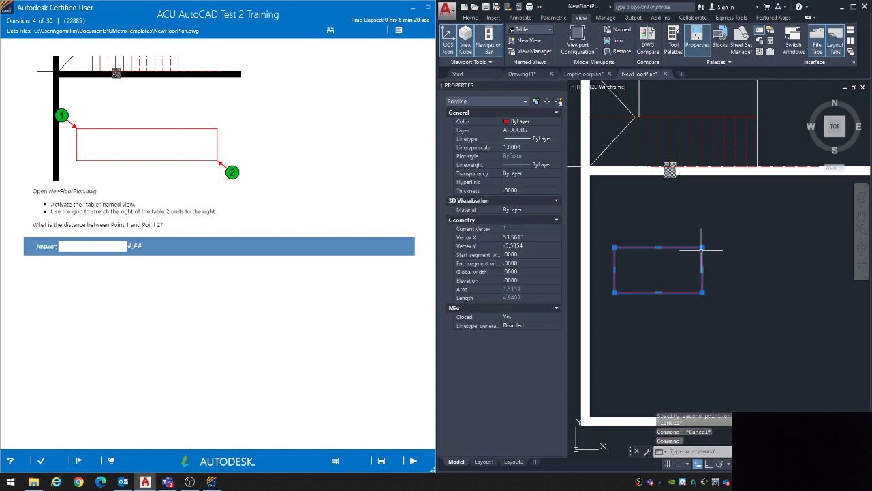
pyautogui.click(703, 247)
pyautogui.write('2')
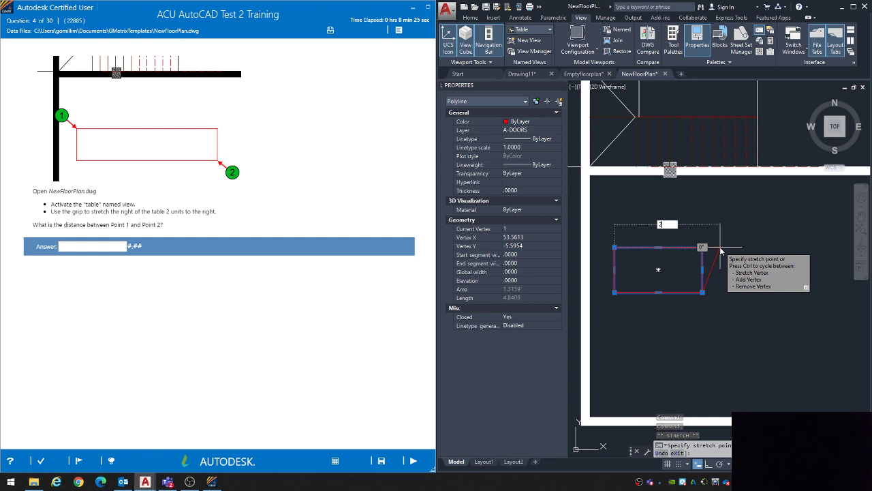
pyautogui.press('Return')
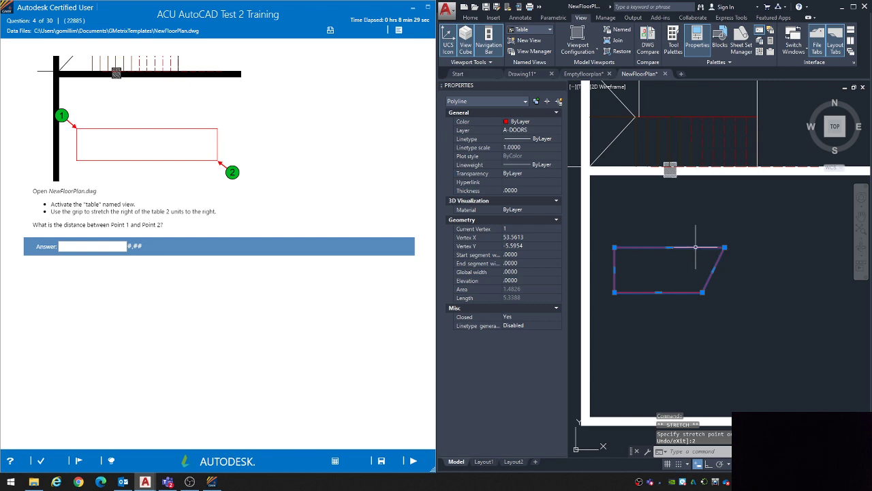
pyautogui.hotkey('ctrl', 'z')
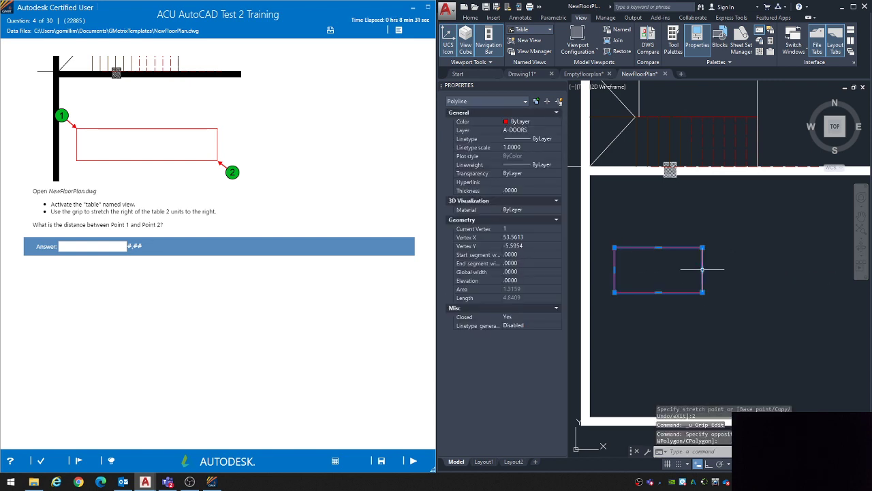
# Step: Stretch the table's right edge 2 units to the right by its midpoint grip, with polar tracking turned on
pyautogui.click(702, 269)
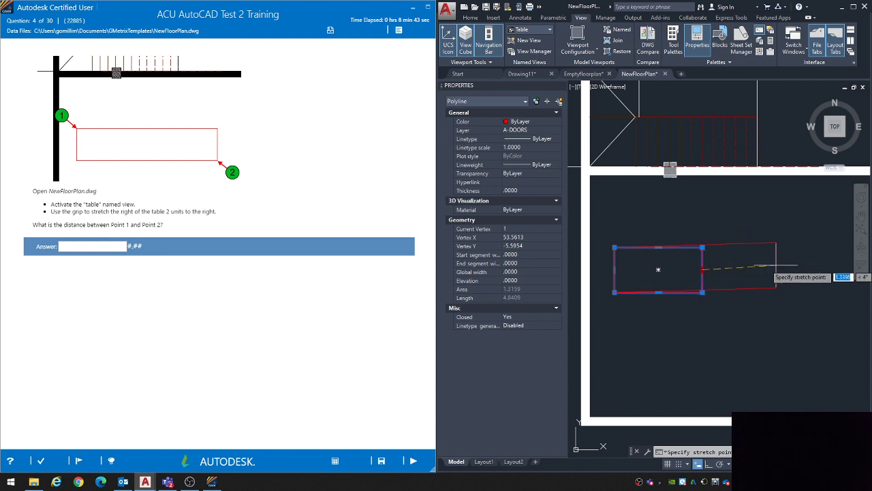
pyautogui.click(721, 467)
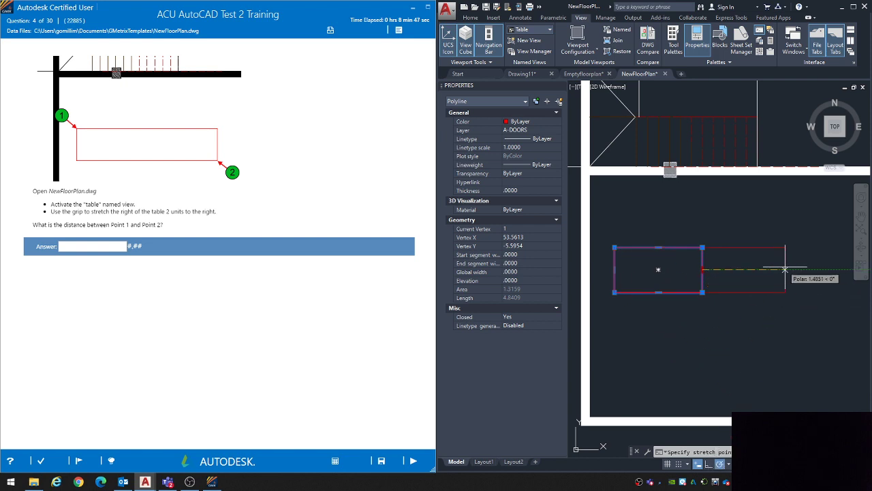
pyautogui.write('2')
pyautogui.press('Return')
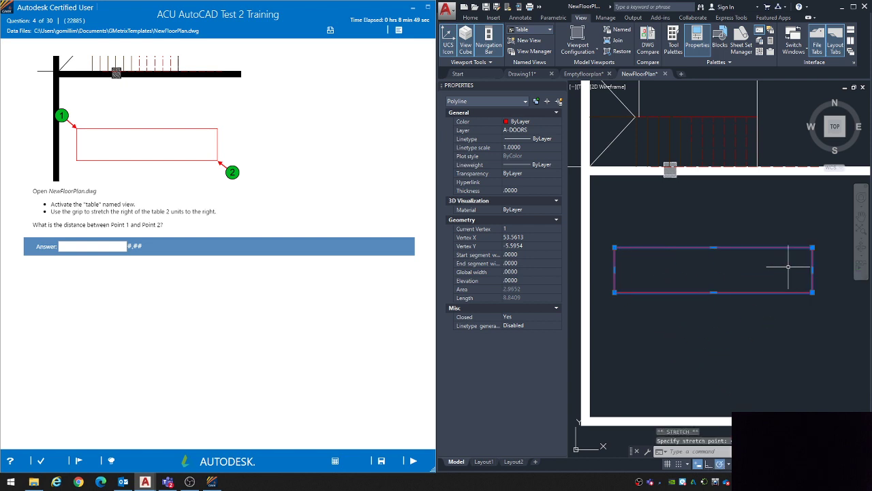
pyautogui.press('Escape')
pyautogui.press('Escape')
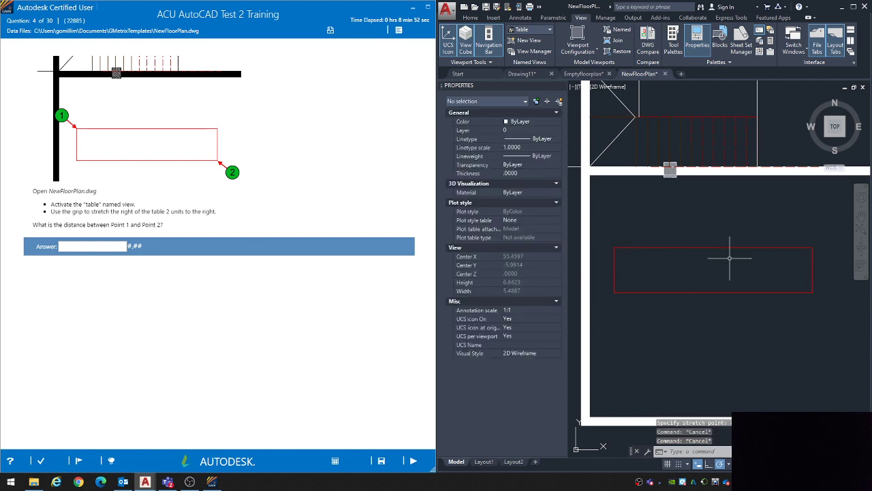
pyautogui.moveTo(690, 277); pyautogui.dragTo(692, 268, button='middle')
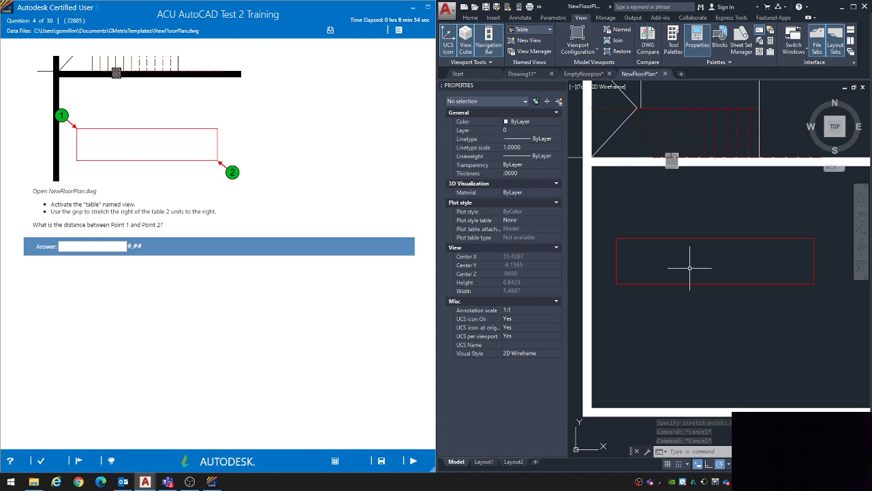
pyautogui.click(479, 19)
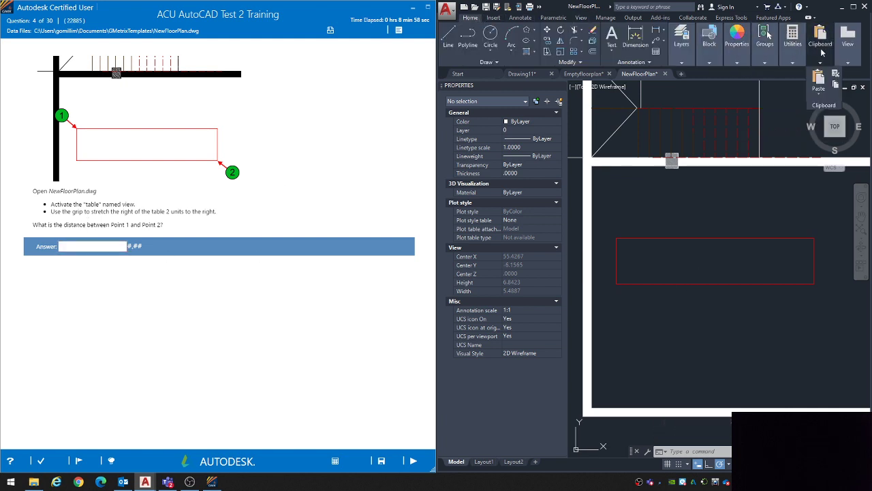
pyautogui.moveTo(794, 51)
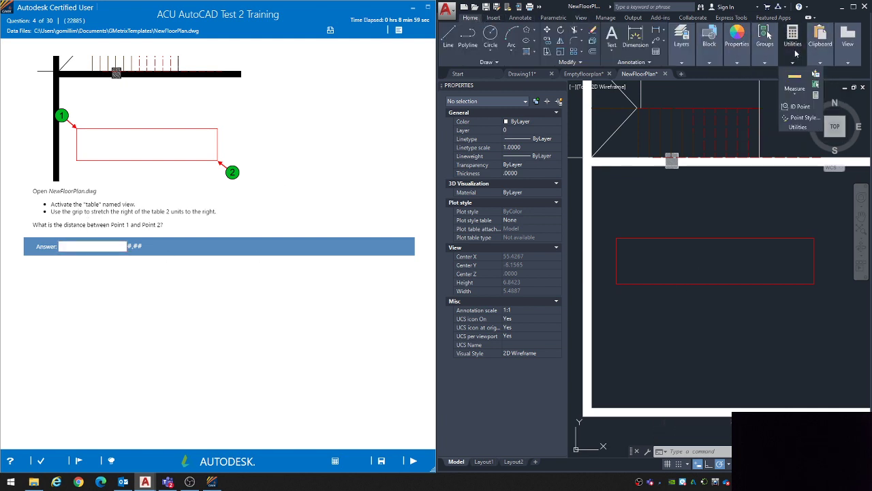
pyautogui.click(794, 91)
pyautogui.press('Escape')
pyautogui.press('Escape')
pyautogui.press('Escape')
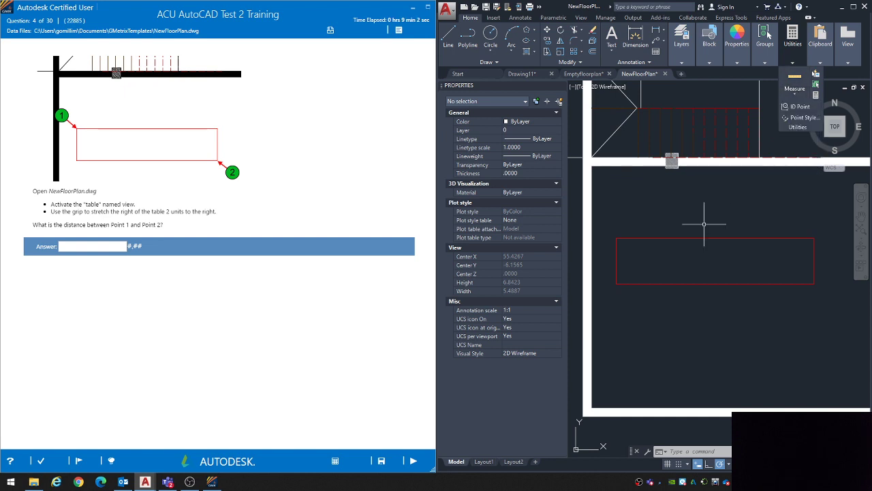
# Step: Measure the distance from the table's upper-left corner to its lower-right corner with the DIST command
pyautogui.write('di')
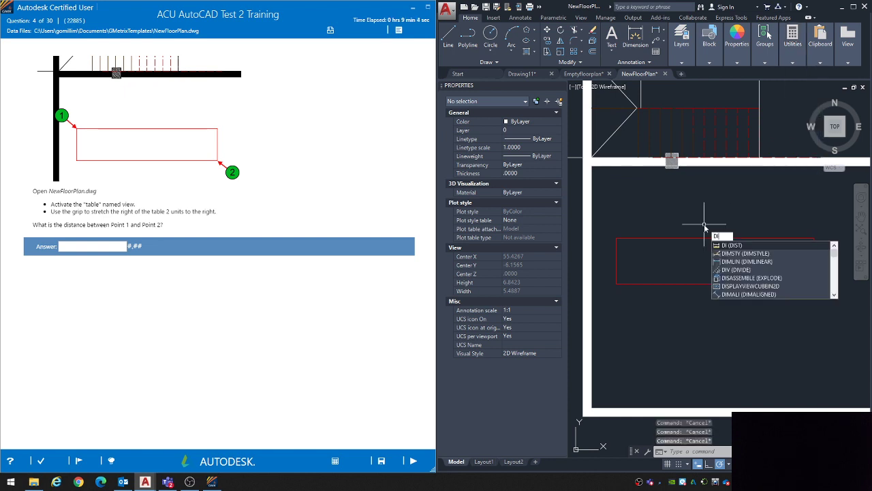
pyautogui.press('Return')
pyautogui.click(616, 238)
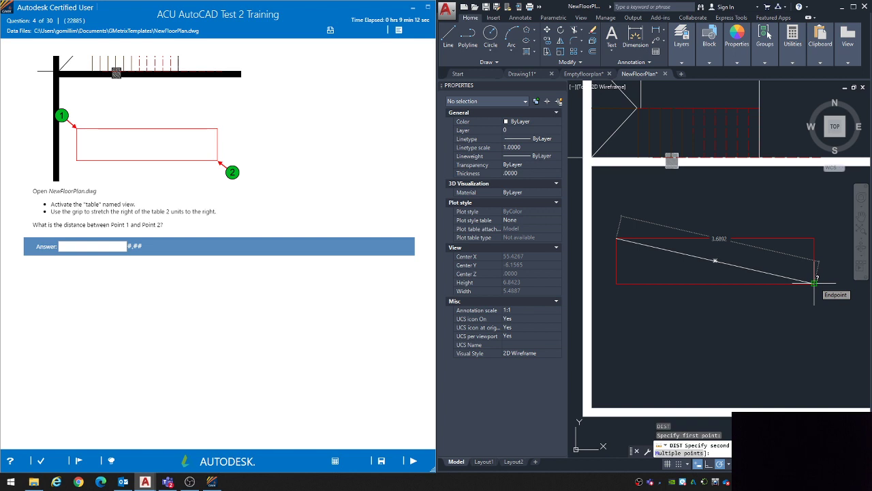
# Step: Answer question 4 with 3.69, submit it and continue to question 5
pyautogui.click(86, 245)
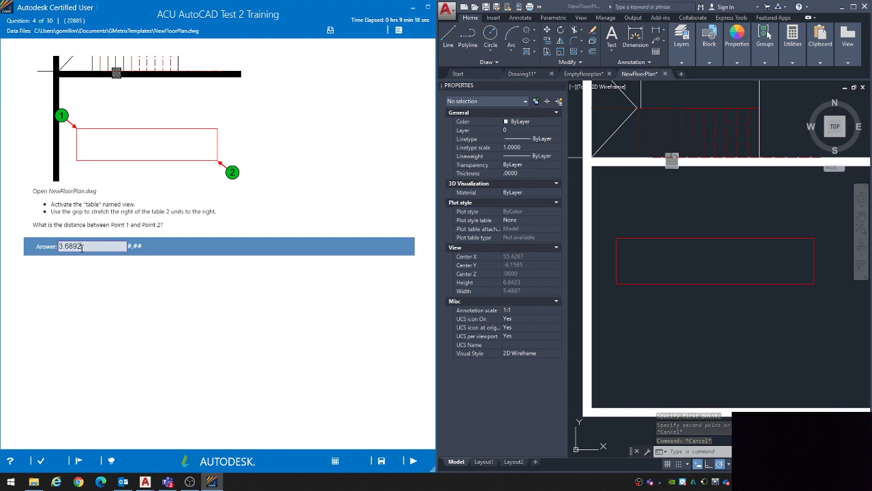
pyautogui.moveTo(73, 247); pyautogui.dragTo(74, 246)
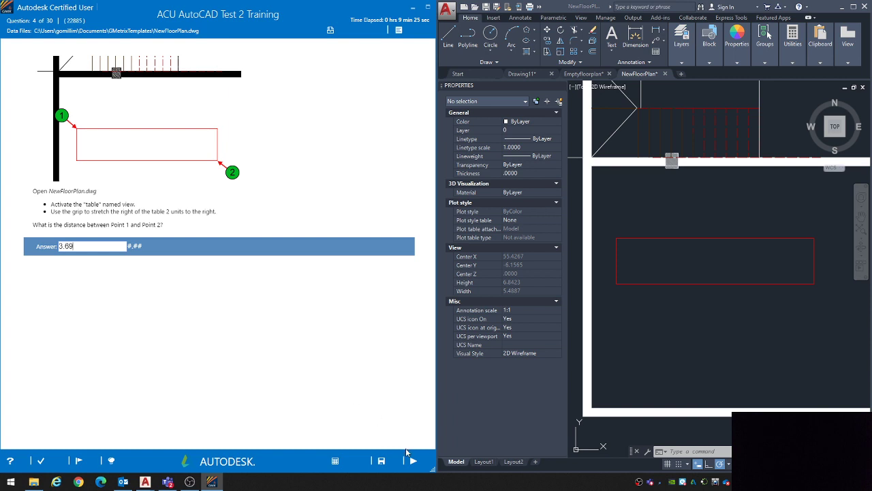
pyautogui.click(412, 460)
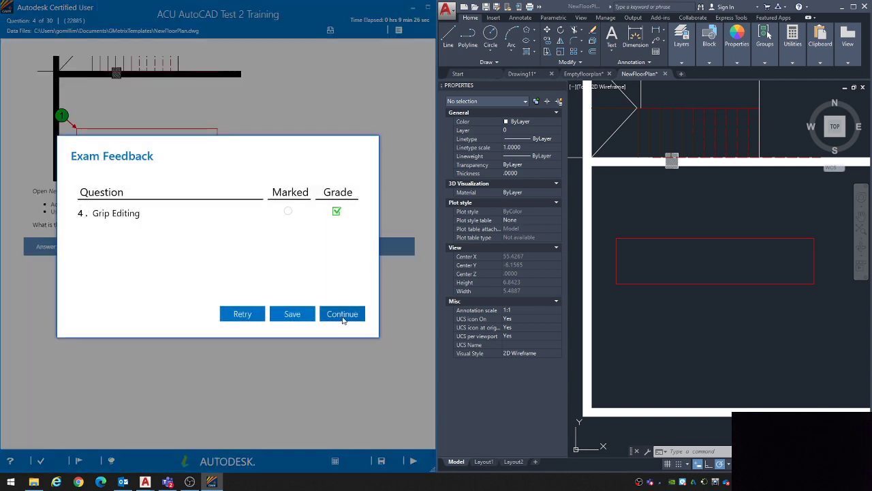
pyautogui.click(342, 315)
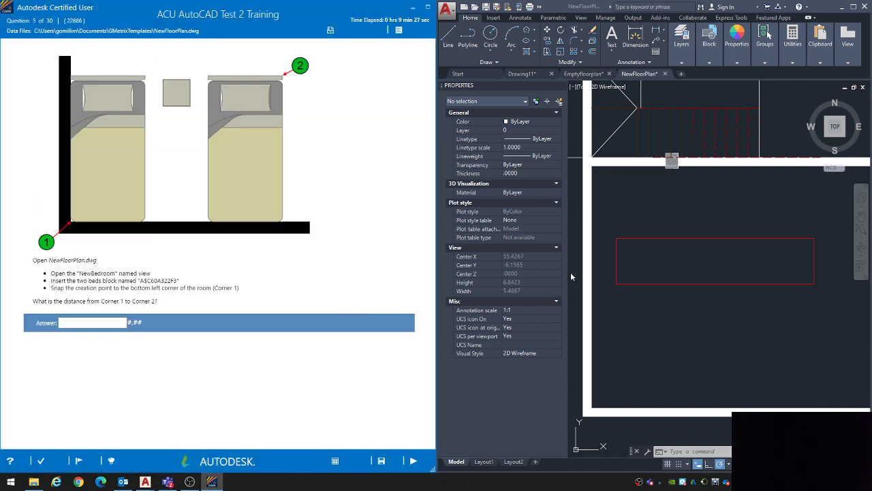
# Step: Read the first instruction of question 5 and activate the NewBedroom named view in the NewFloorPlan drawing
pyautogui.click(650, 222)
pyautogui.press('Escape')
pyautogui.press('Escape')
pyautogui.press('Escape')
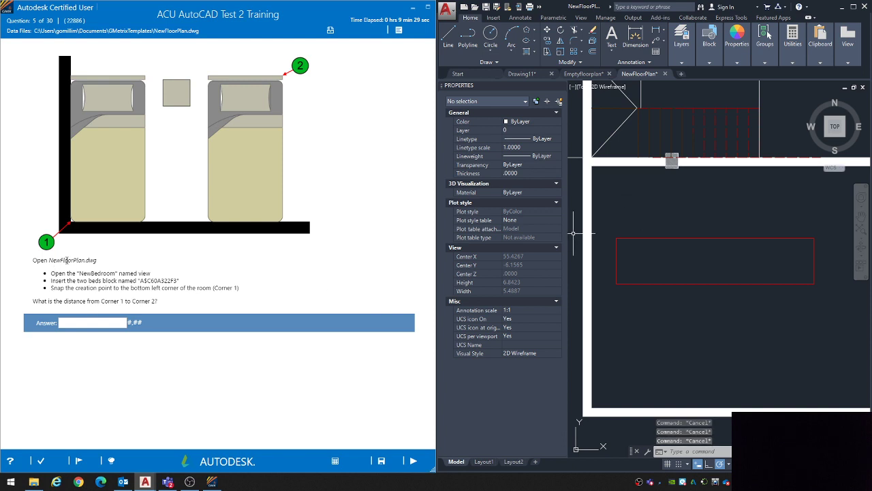
pyautogui.moveTo(72, 274); pyautogui.dragTo(125, 274)
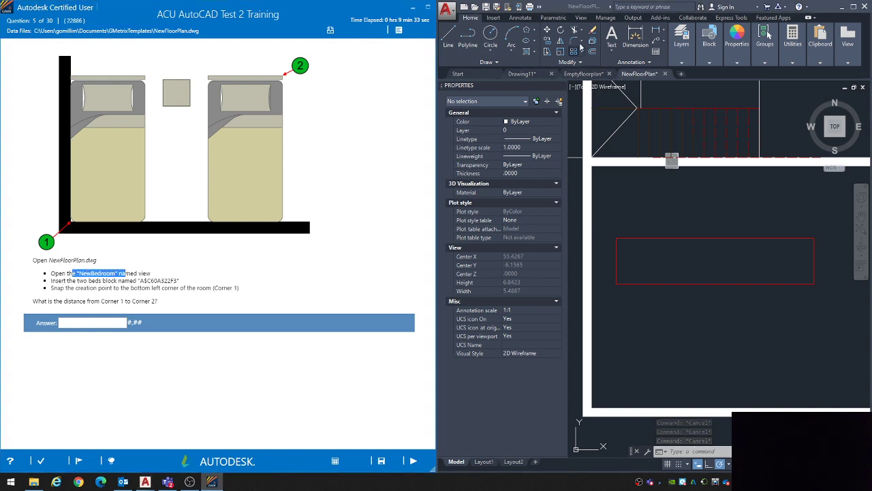
pyautogui.click(584, 19)
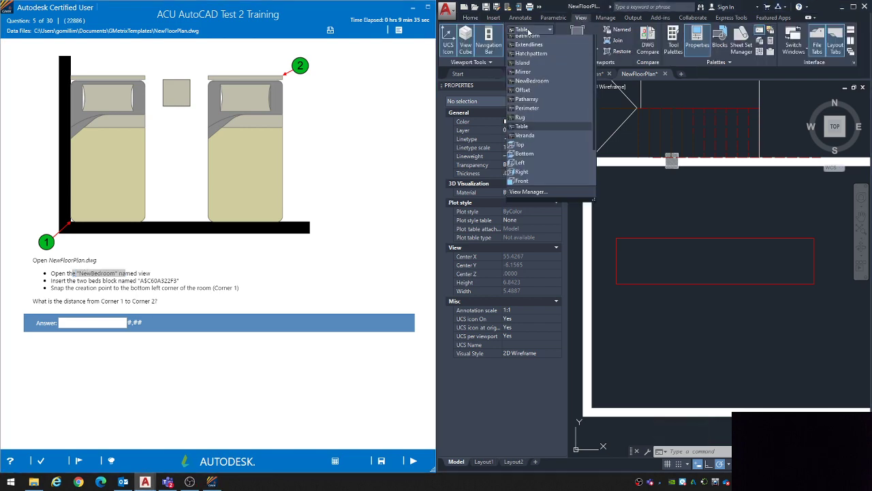
pyautogui.click(528, 29)
pyautogui.click(531, 85)
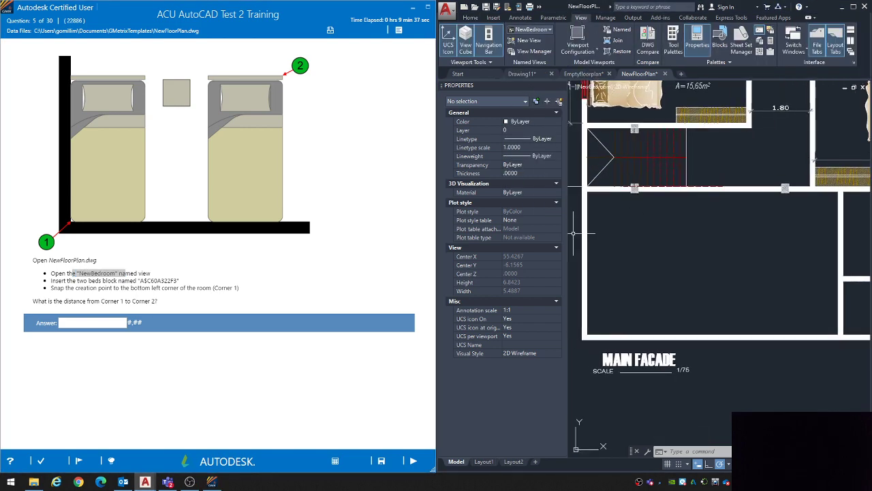
# Step: Review the instructions for inserting the two-beds block A$C60A322F3 at Corner 1 and the distance question
pyautogui.click(473, 19)
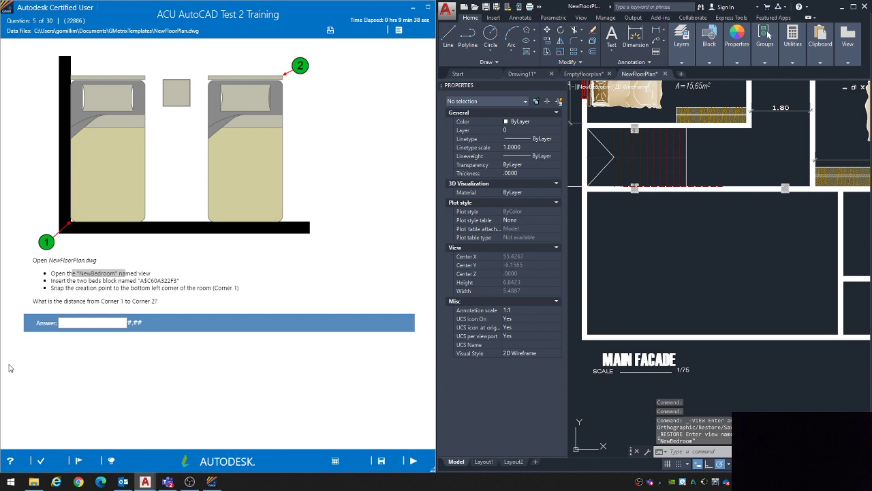
pyautogui.click(76, 282)
pyautogui.moveTo(81, 280); pyautogui.dragTo(175, 281)
pyautogui.click(175, 281)
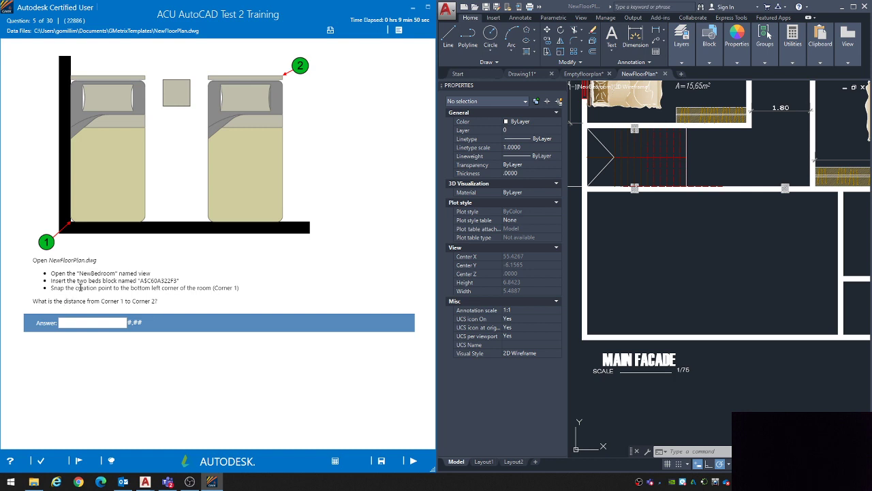
pyautogui.moveTo(80, 288); pyautogui.dragTo(219, 287)
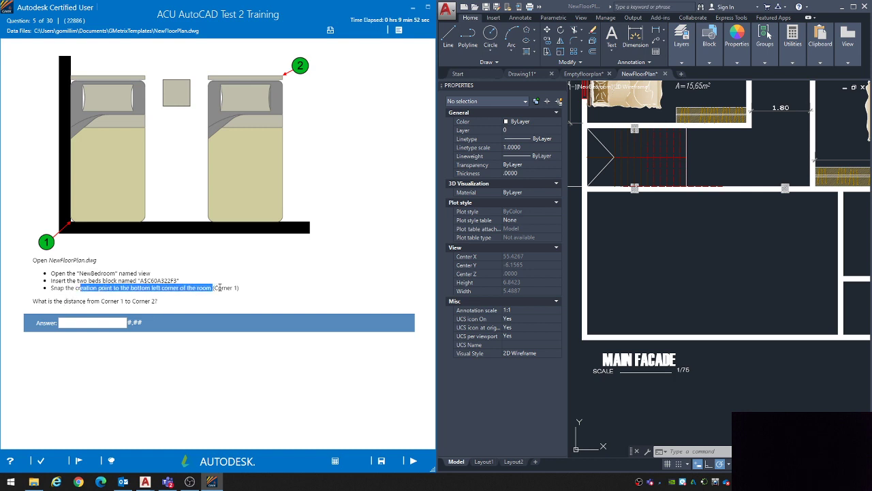
pyautogui.click(77, 311)
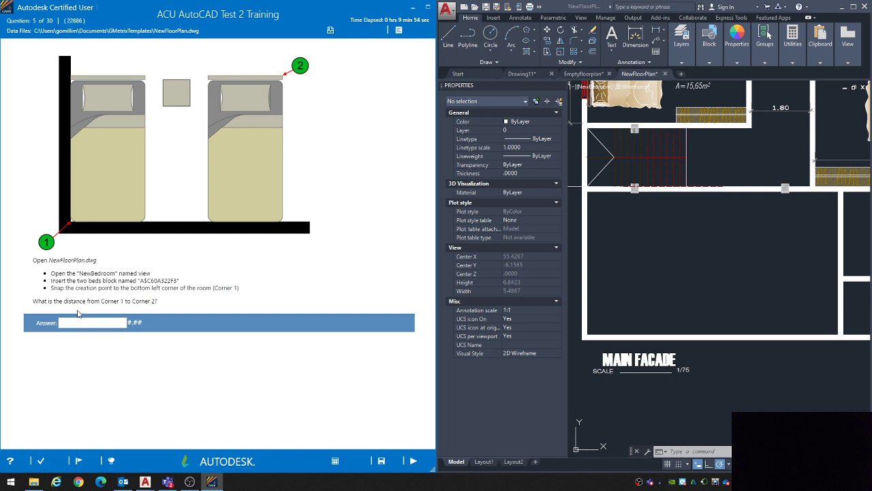
# Step: Insert the two-beds block A$C60A322F3 with its insertion point snapped to the bottom left inside corner of the bedroom
pyautogui.click(634, 274)
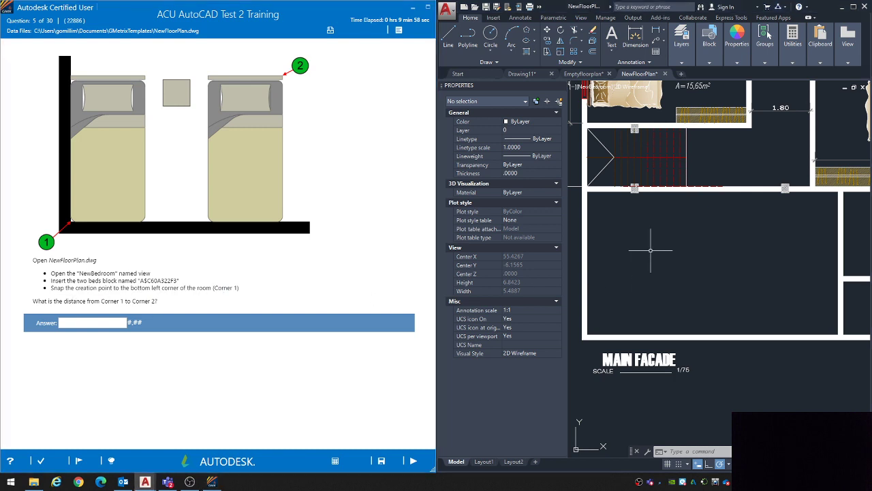
pyautogui.click(715, 38)
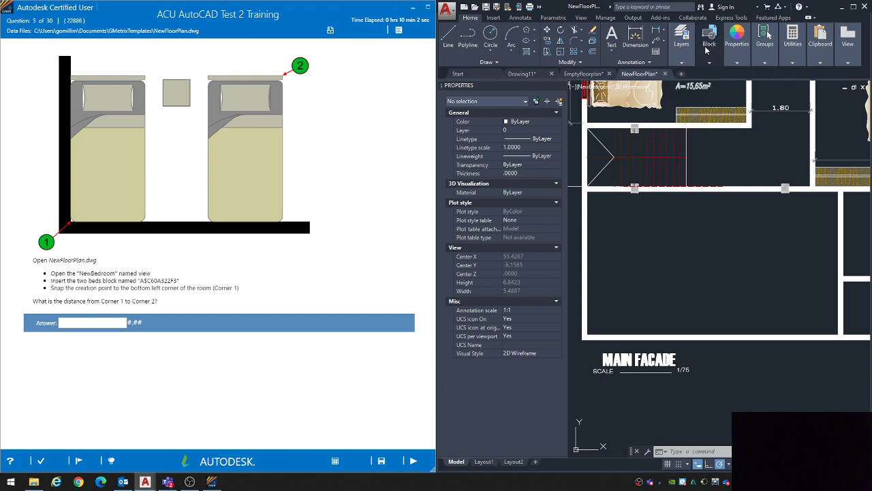
pyautogui.moveTo(716, 49)
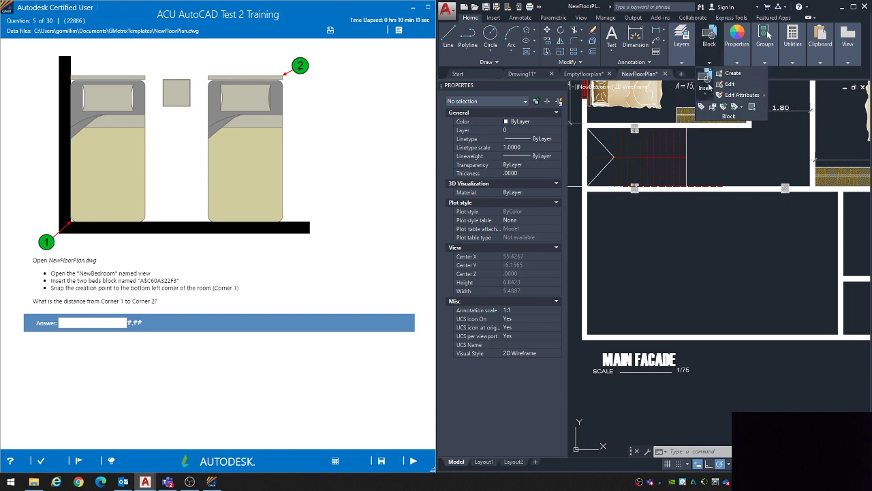
pyautogui.click(709, 87)
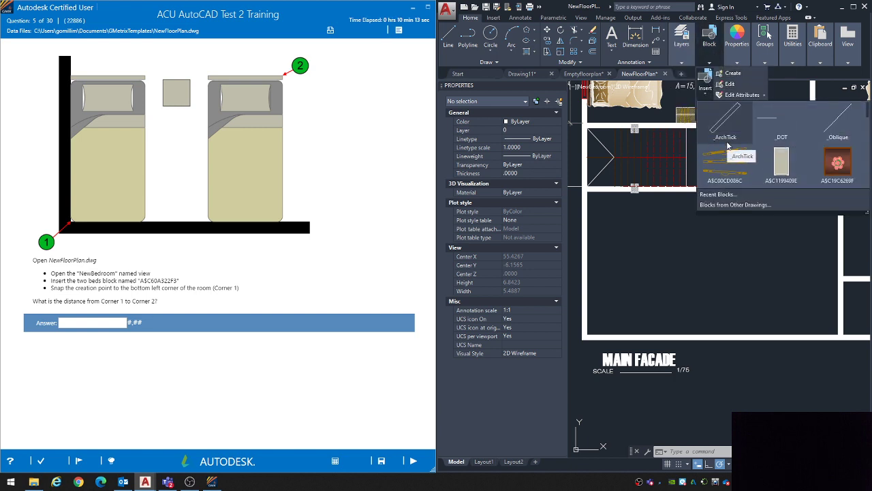
pyautogui.scroll(-1, 735, 141)
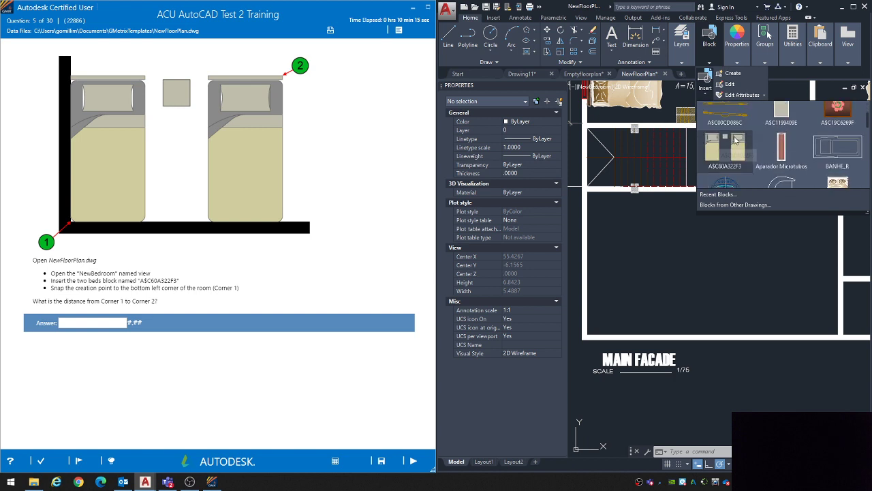
pyautogui.scroll(-1, 732, 144)
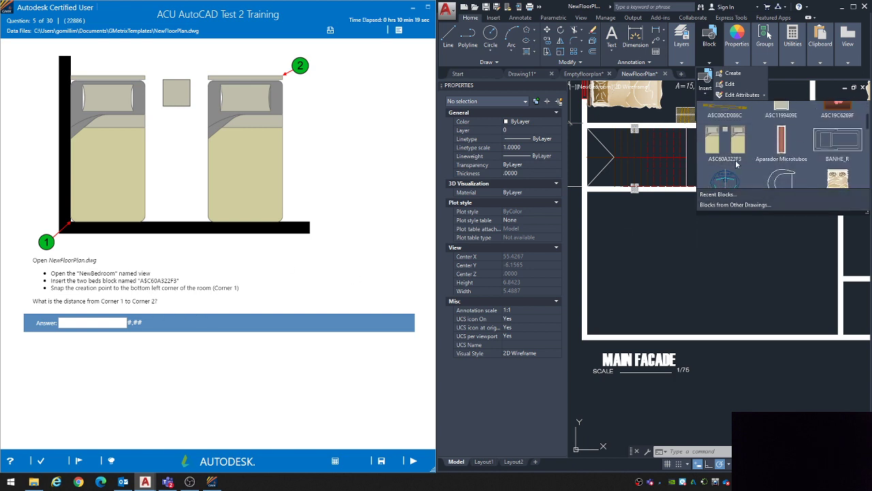
pyautogui.scroll(-1, 733, 137)
pyautogui.click(732, 134)
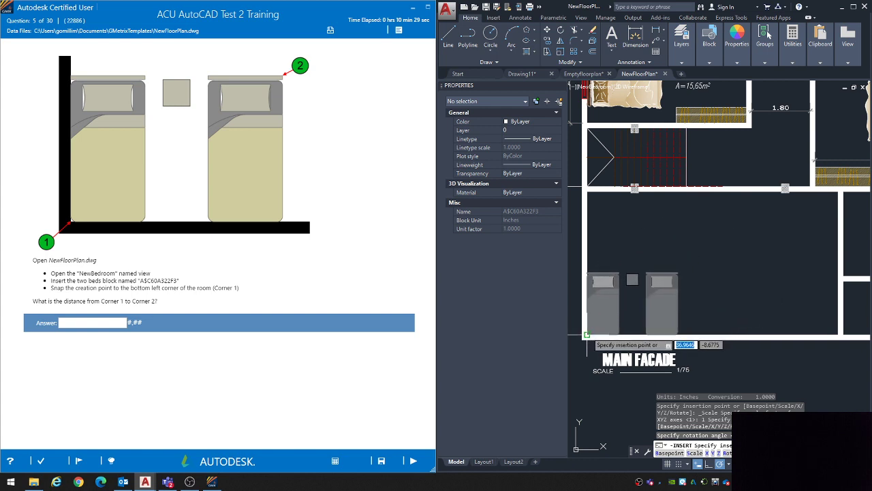
pyautogui.click(587, 334)
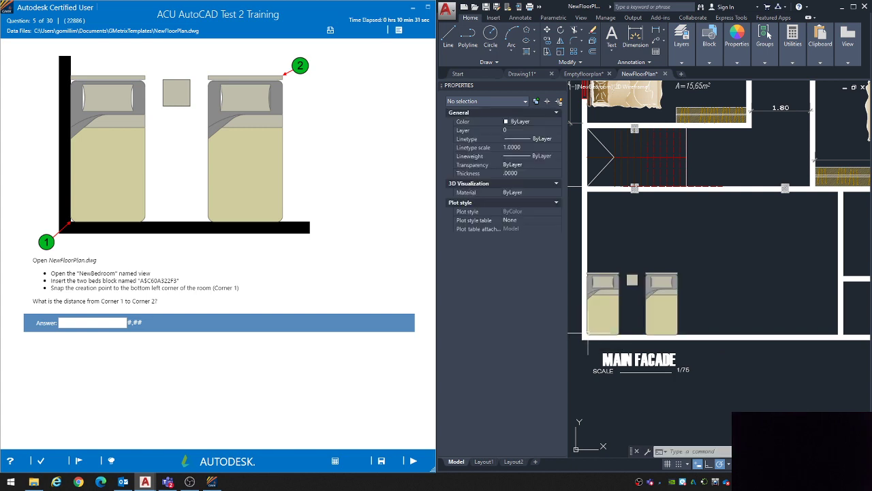
pyautogui.press('Escape')
pyautogui.press('Escape')
# Step: Measure the distance from the bedroom's bottom left corner to the top right corner of the right bed's headboard with the DIST command
pyautogui.scroll(4, 595, 324)
pyautogui.scroll(3, 597, 327)
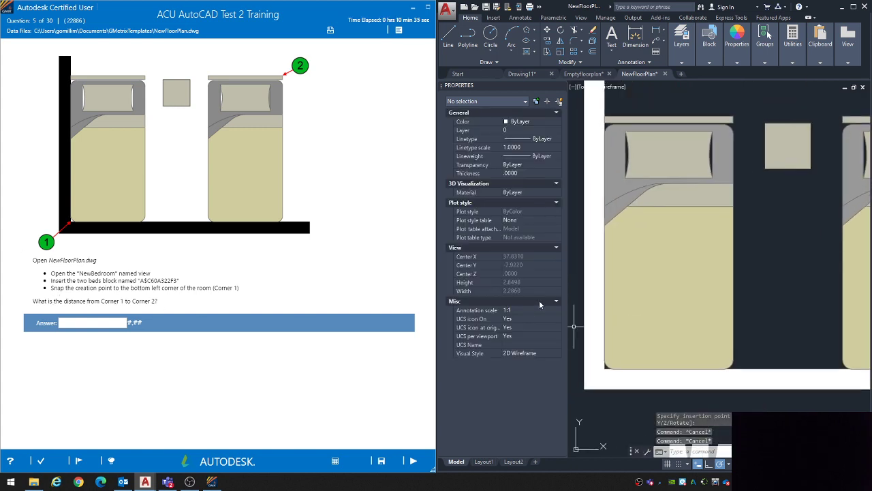
pyautogui.moveTo(710, 270); pyautogui.dragTo(696, 286, button='middle')
pyautogui.scroll(-2, 695, 286)
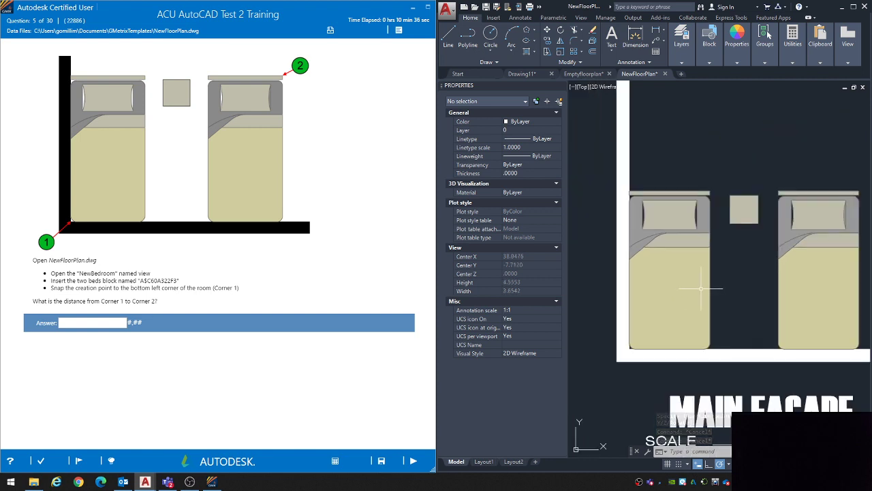
pyautogui.write('dist')
pyautogui.press('Return')
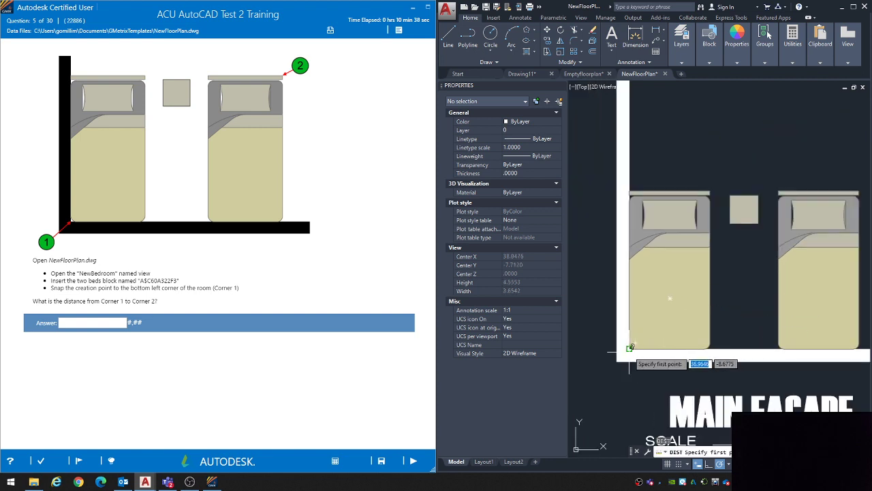
pyautogui.scroll(4, 631, 346)
pyautogui.click(630, 346)
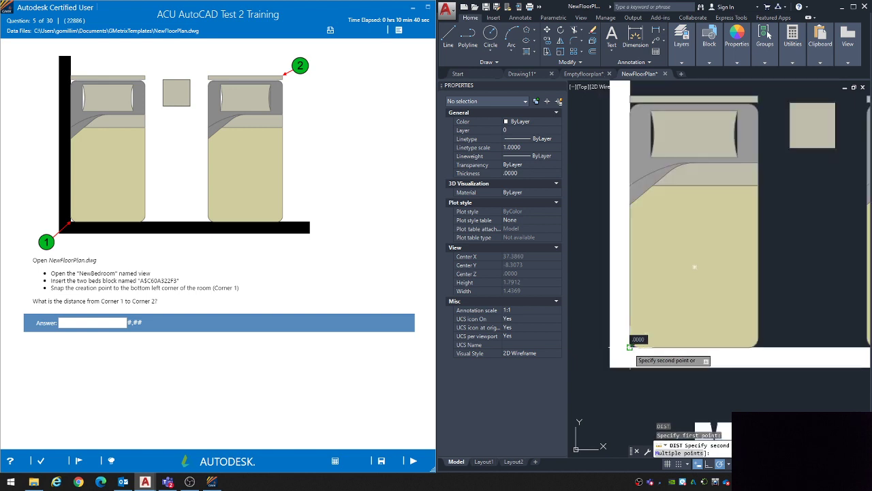
pyautogui.scroll(-4, 654, 320)
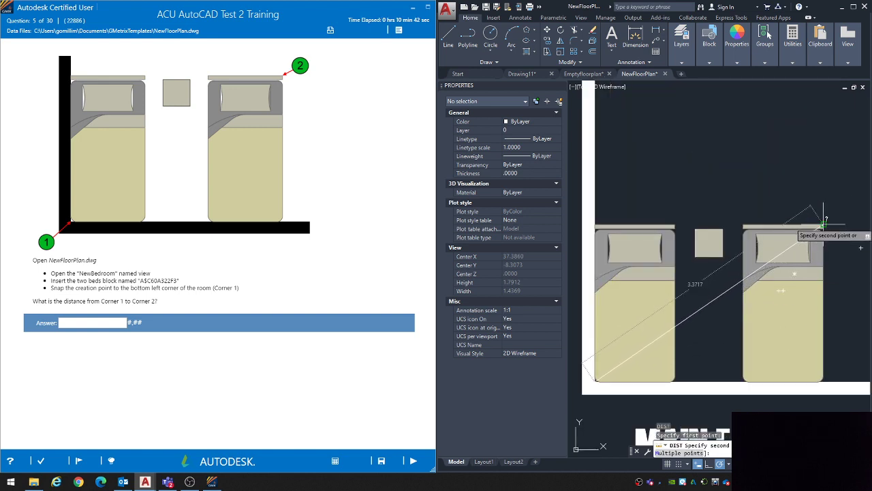
pyautogui.scroll(4, 836, 222)
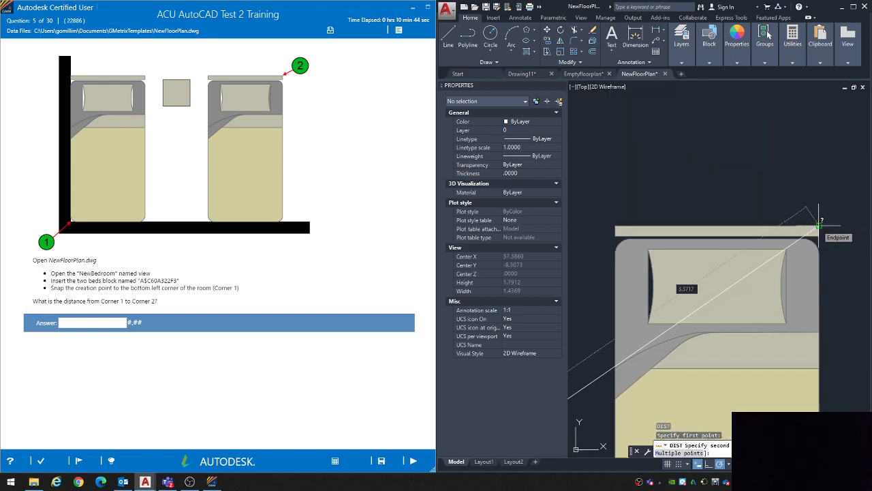
pyautogui.click(819, 225)
pyautogui.scroll(-2, 755, 307)
pyautogui.press('Escape')
pyautogui.press('Escape')
pyautogui.press('Escape')
# Step: Recheck the distance from Corner 1 to Corner 2 with a second DIST preview, then cancel the command
pyautogui.scroll(-3, 720, 289)
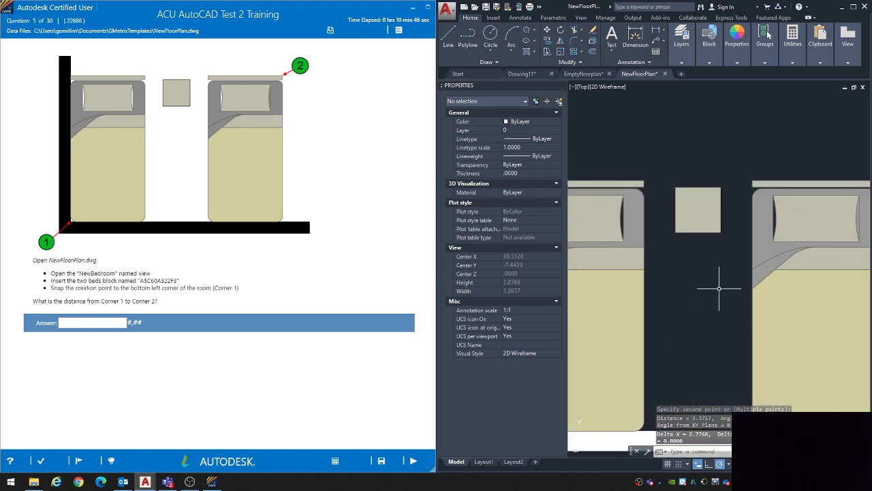
pyautogui.write('dist')
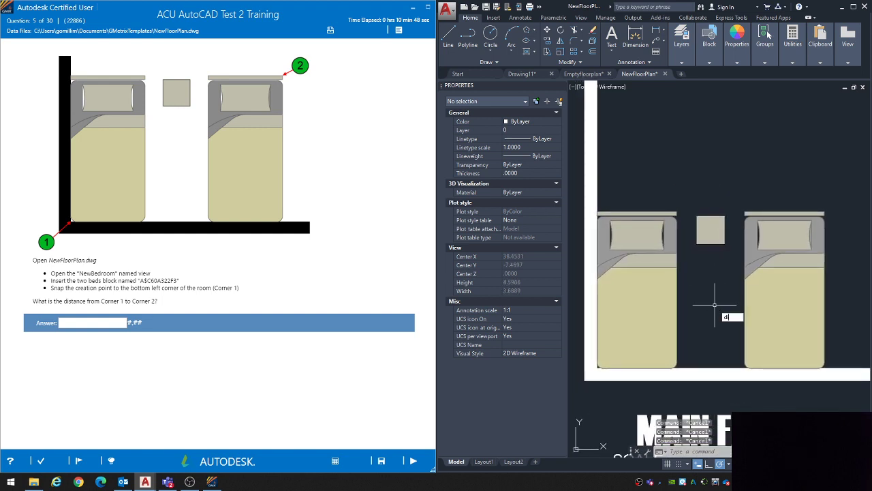
pyautogui.press('Return')
pyautogui.click(597, 368)
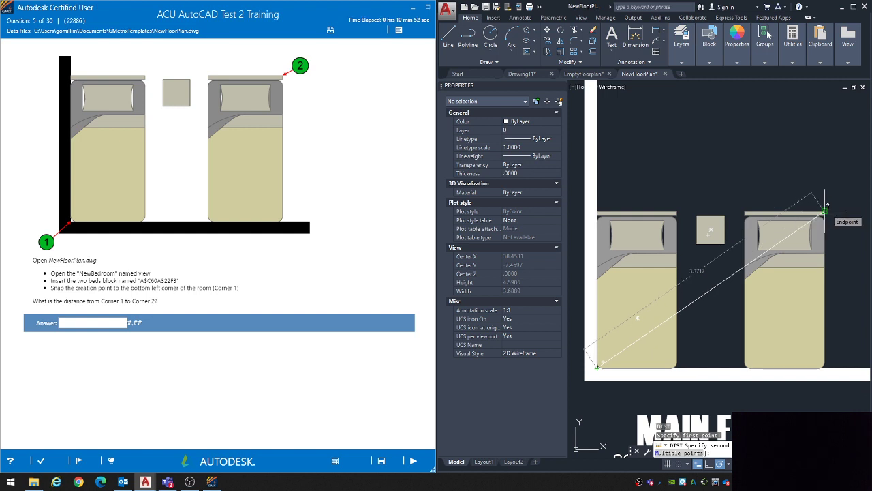
pyautogui.press('Escape')
pyautogui.press('Escape')
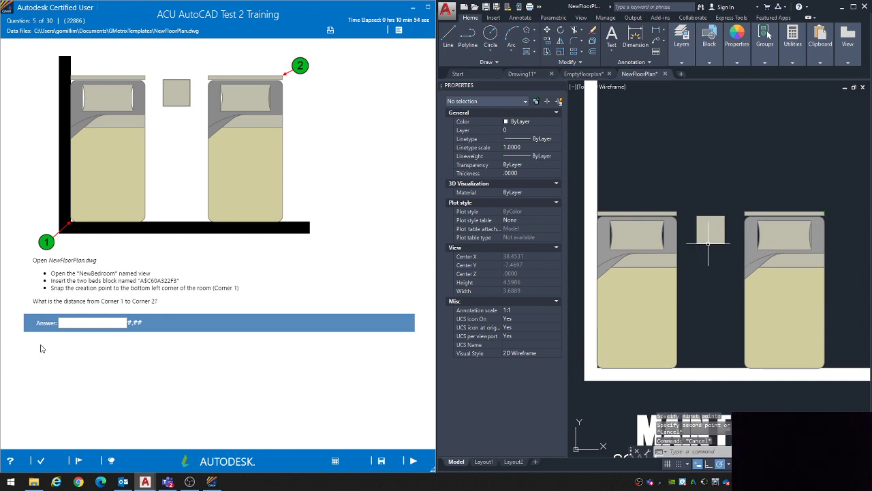
# Step: Answer question 5 with 3.37, submit it and continue to question 6
pyautogui.click(85, 323)
pyautogui.write('3.37')
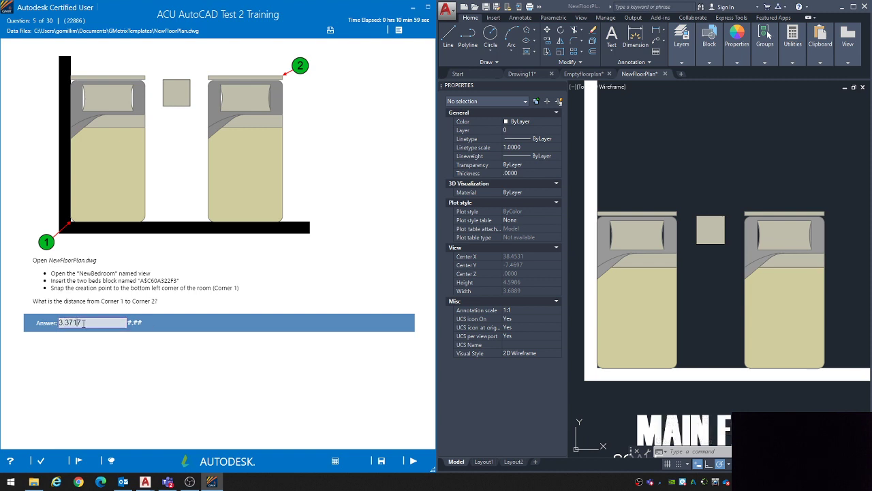
pyautogui.press('BackSpace')
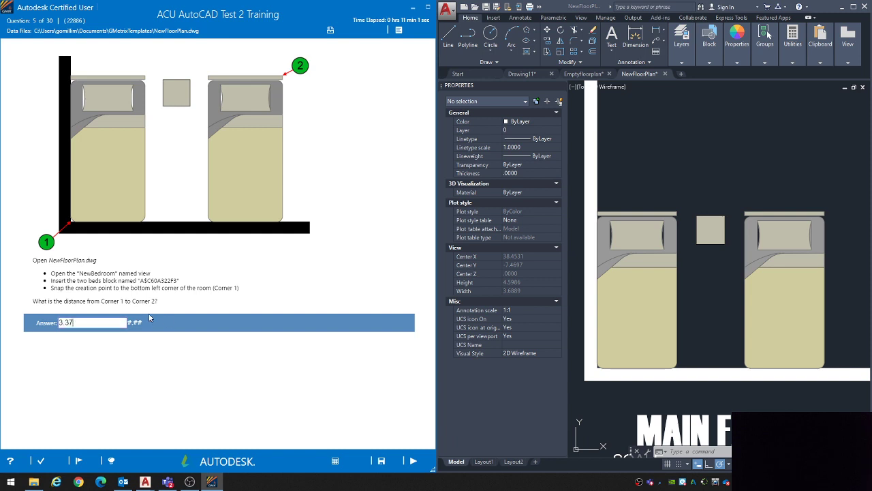
pyautogui.click(413, 461)
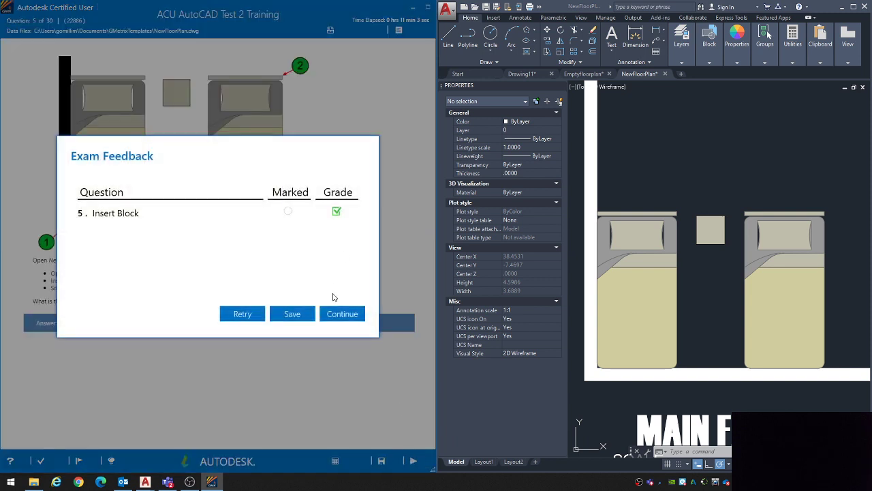
pyautogui.click(337, 314)
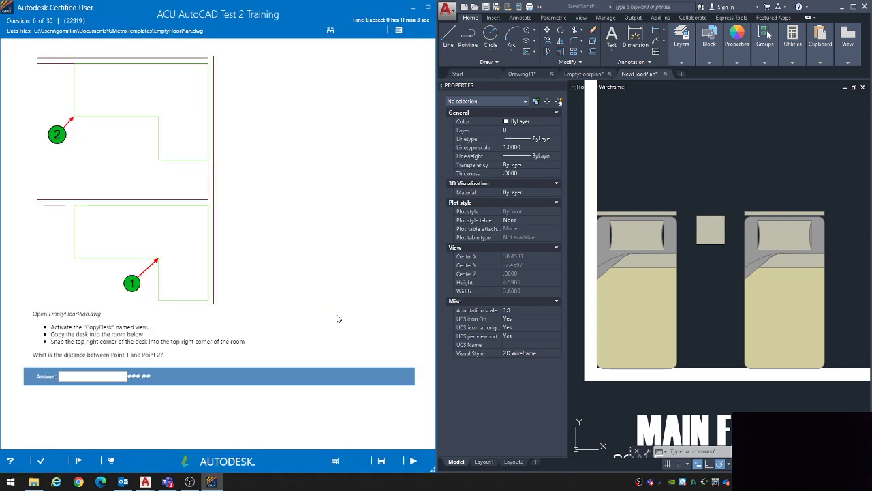
# Step: Switch to the EmptyFloorPlan drawing and activate its CopyDesk named view
pyautogui.click(585, 73)
pyautogui.scroll(-8, 681, 205)
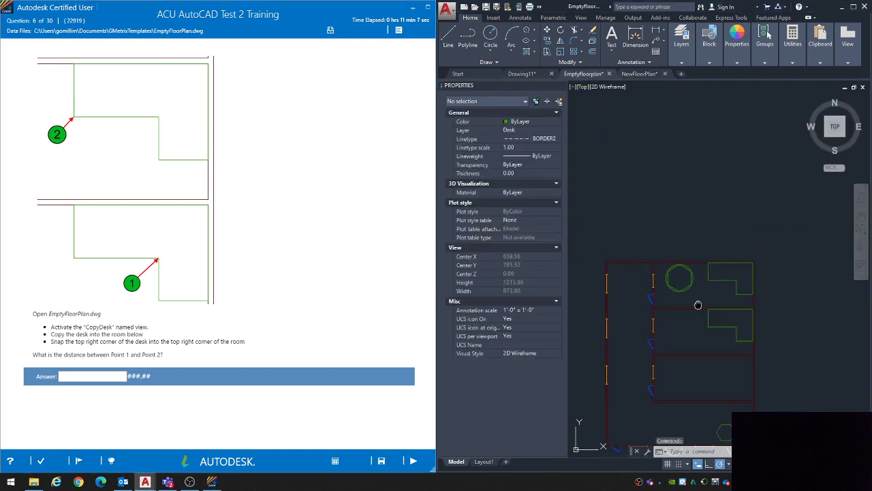
pyautogui.press('Escape')
pyautogui.press('Escape')
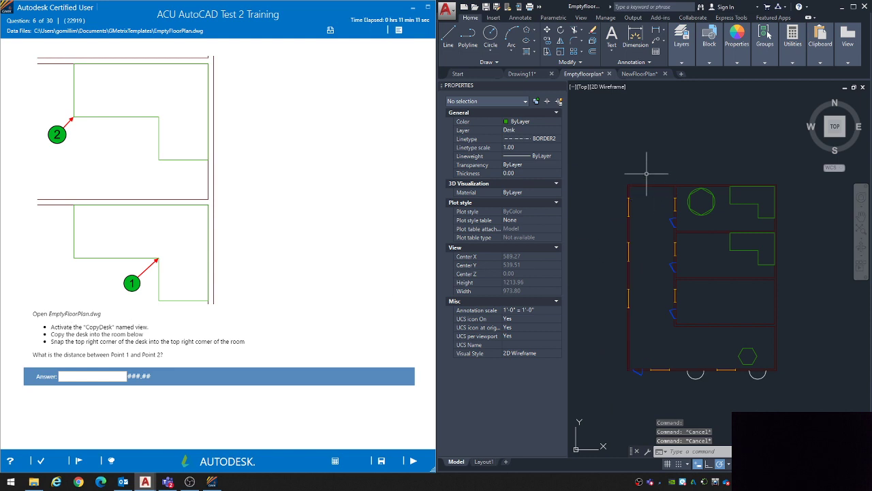
pyautogui.click(580, 18)
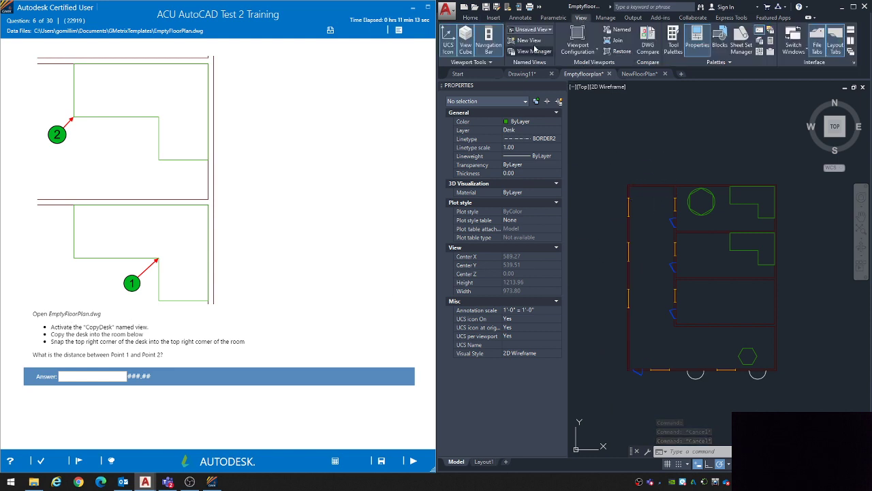
pyautogui.click(531, 29)
pyautogui.click(527, 49)
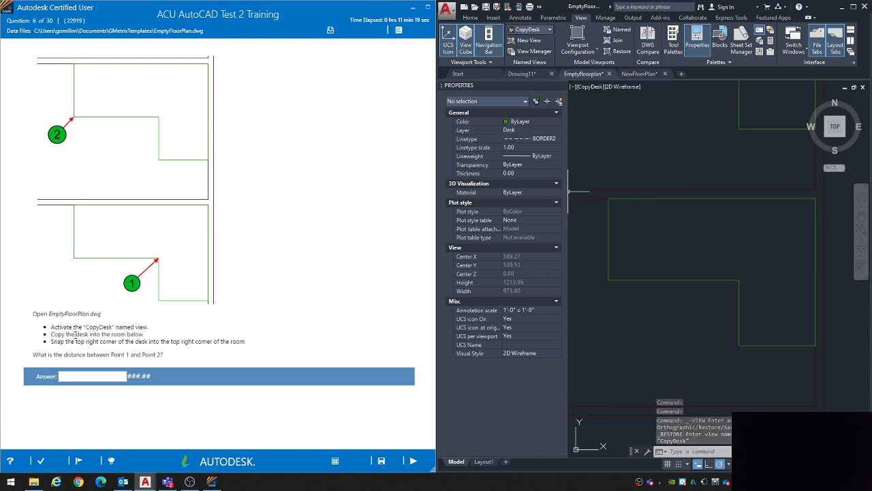
# Step: Review question 6's instructions for copying the desk into the room below, its corner snap and the distance question, comparing them with the floor plan
pyautogui.scroll(-4, 667, 363)
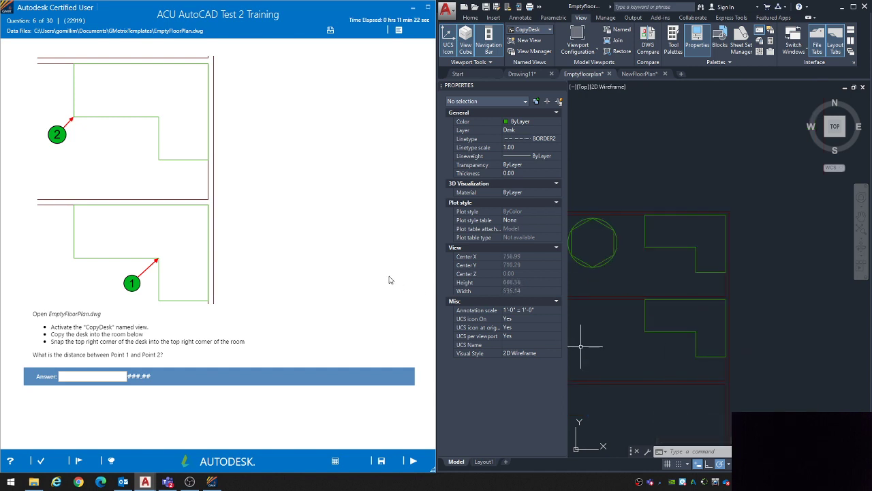
pyautogui.moveTo(677, 295)
pyautogui.mouseDown(button='middle')
pyautogui.moveTo(687, 274)
pyautogui.moveTo(715, 267)
pyautogui.mouseUp(button='middle')
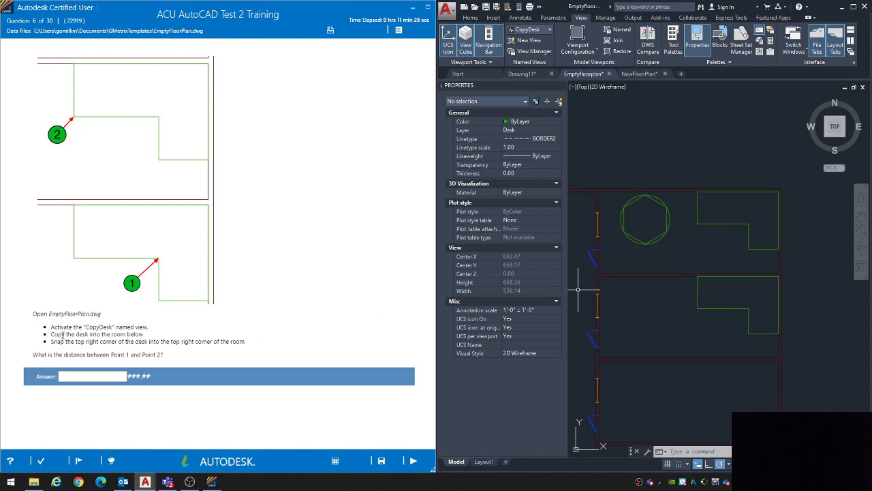
pyautogui.moveTo(62, 333); pyautogui.dragTo(114, 333)
pyautogui.click(114, 332)
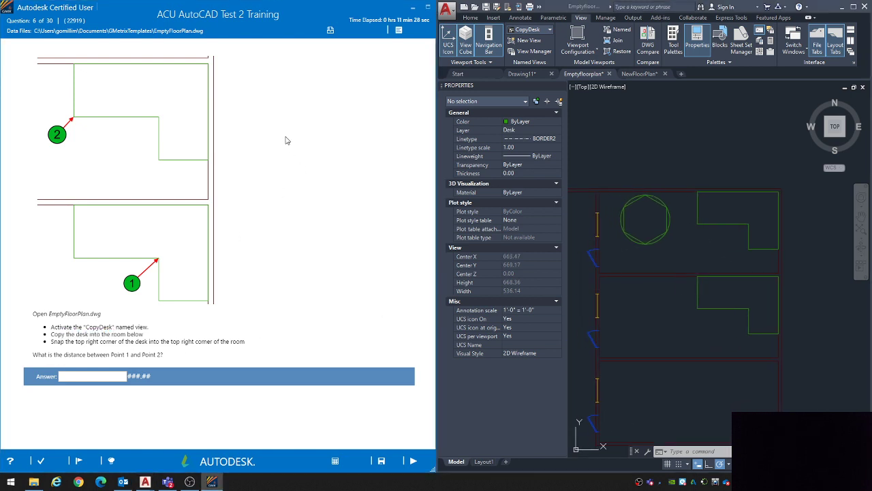
pyautogui.moveTo(653, 315); pyautogui.dragTo(659, 247, button='middle')
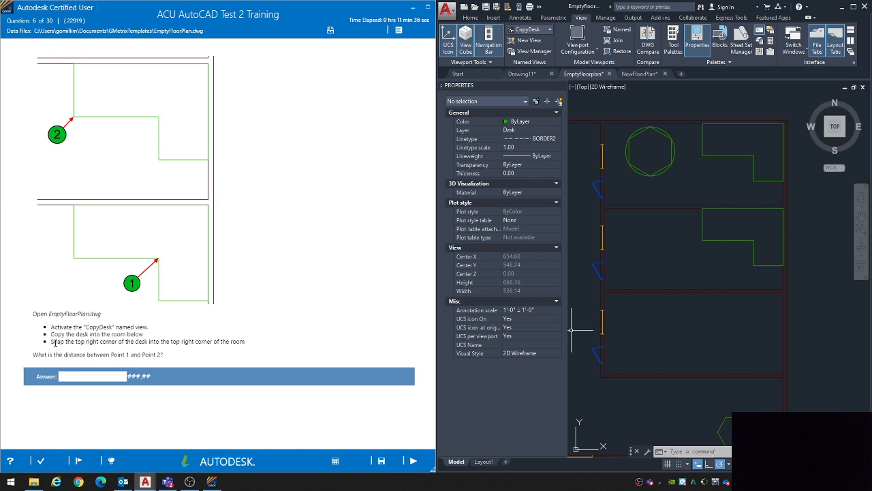
pyautogui.moveTo(53, 343); pyautogui.dragTo(239, 342)
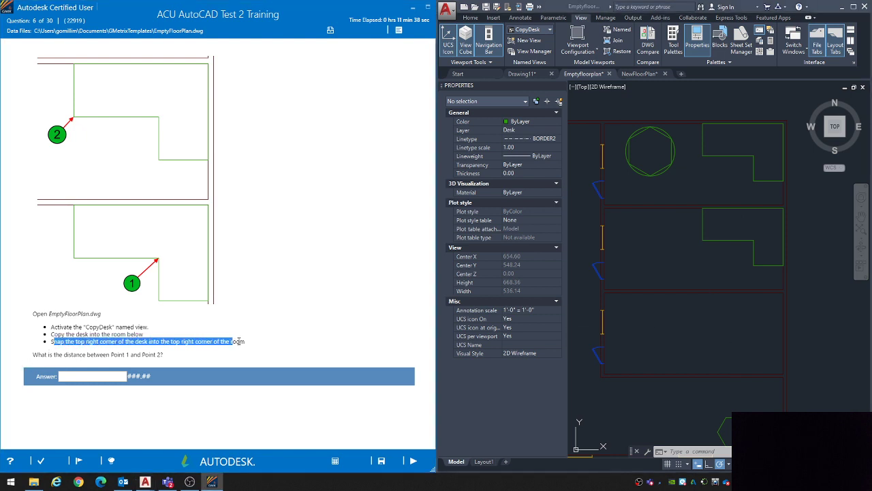
pyautogui.click(234, 341)
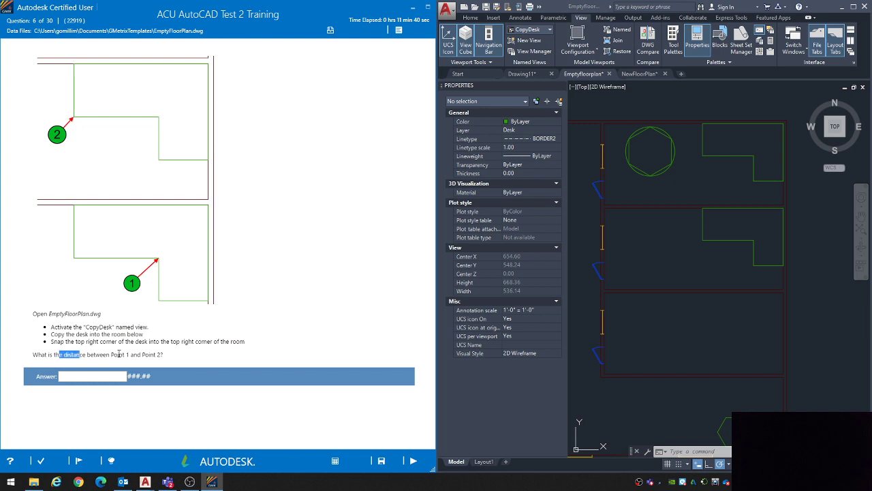
pyautogui.moveTo(119, 354); pyautogui.dragTo(165, 354)
pyautogui.click(53, 341)
pyautogui.moveTo(52, 341); pyautogui.dragTo(250, 340)
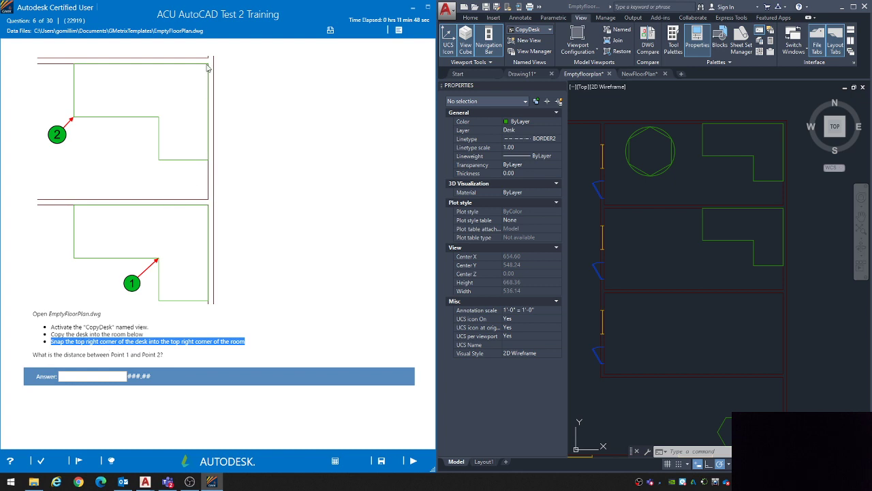
# Step: Copy the middle room's desk into the room below, snapping its top right corner to that room's top right corner
pyautogui.click(733, 268)
pyautogui.click(731, 238)
pyautogui.write('co')
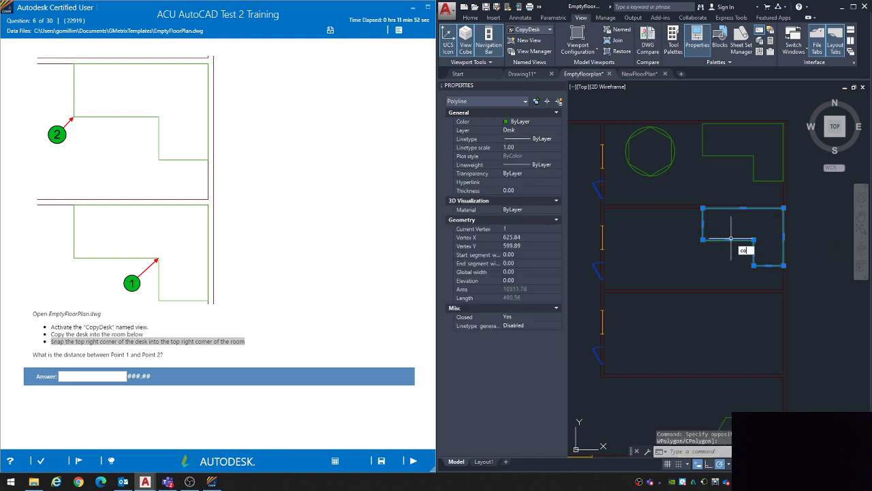
pyautogui.press('Return')
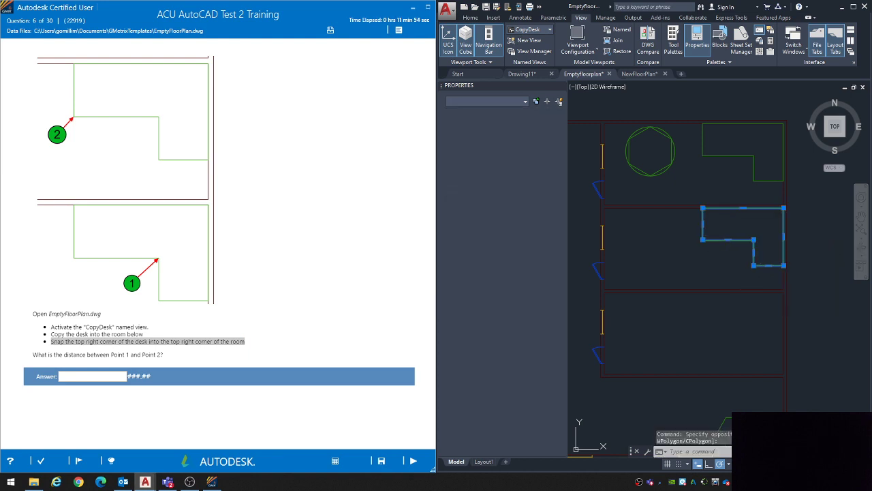
pyautogui.click(784, 208)
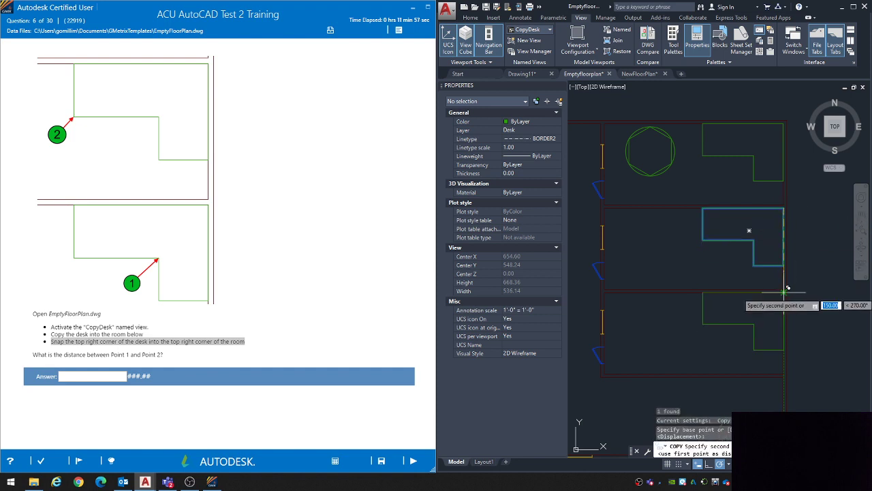
pyautogui.click(785, 291)
pyautogui.press('Escape')
pyautogui.press('Escape')
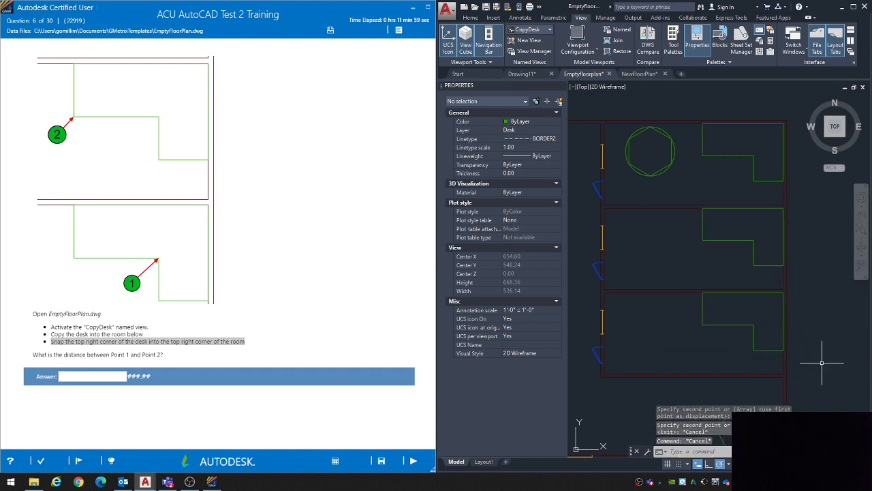
# Step: Preview the DIST measurement from Point 1 on the copied desk to Point 2 on the desk above, then cancel the command
pyautogui.moveTo(606, 316); pyautogui.dragTo(593, 304, button='middle')
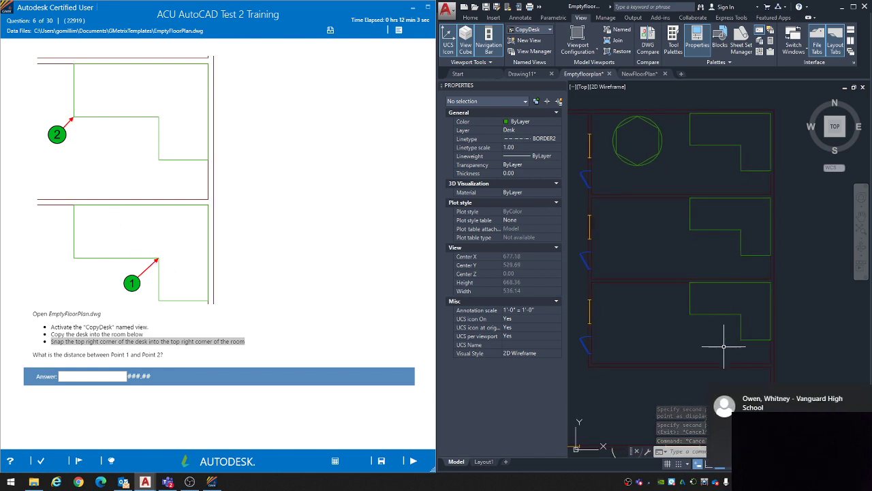
pyautogui.write('d')
pyautogui.click(856, 394)
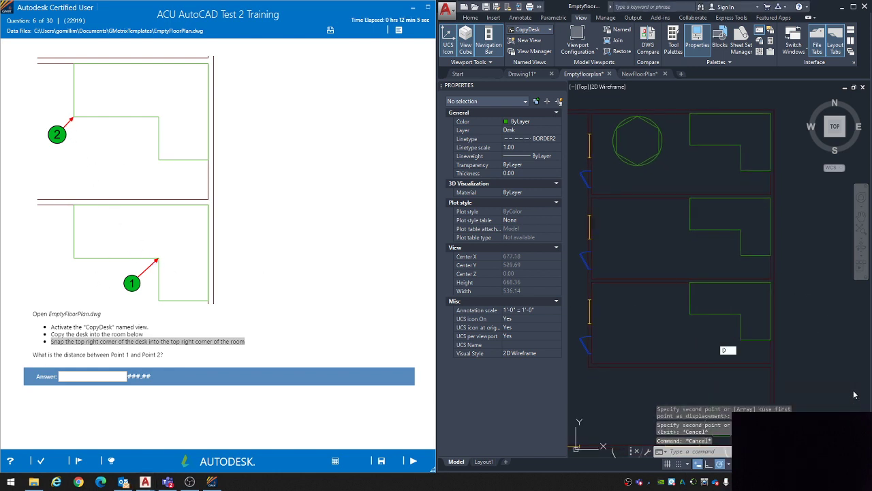
pyautogui.press('Escape')
pyautogui.moveTo(739, 310); pyautogui.dragTo(732, 314, button='middle')
pyautogui.write('di')
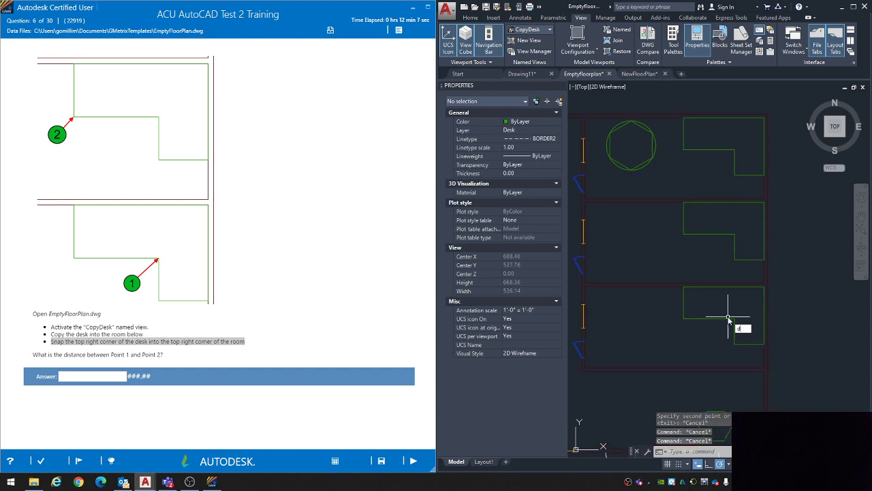
pyautogui.press('Return')
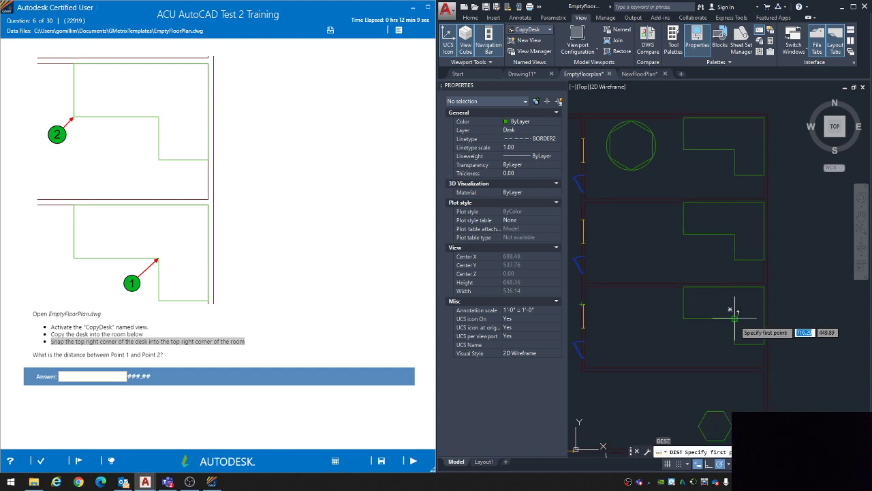
pyautogui.click(706, 312)
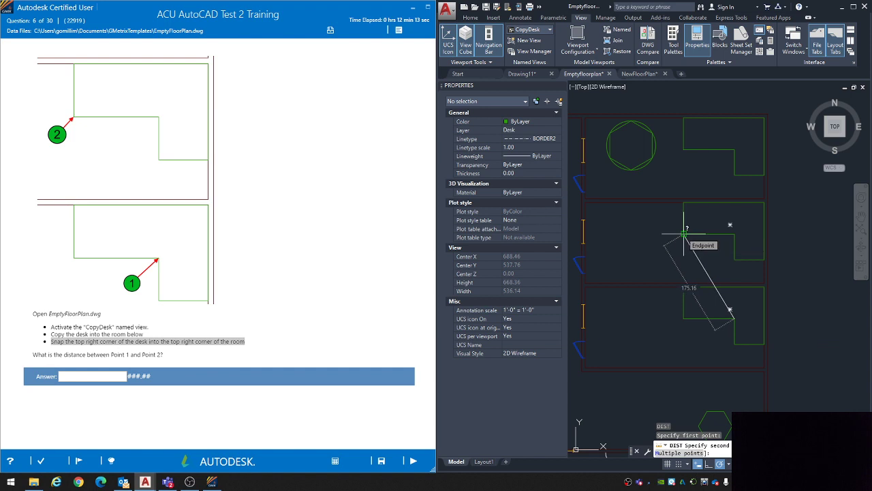
pyautogui.press('Escape')
# Step: Answer question 6 with 175.16, submit it and continue to question 7
pyautogui.click(98, 378)
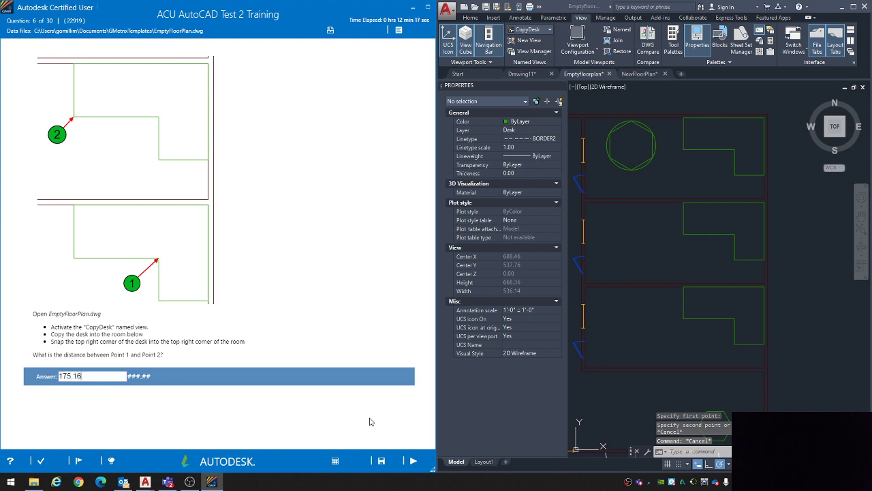
pyautogui.click(413, 461)
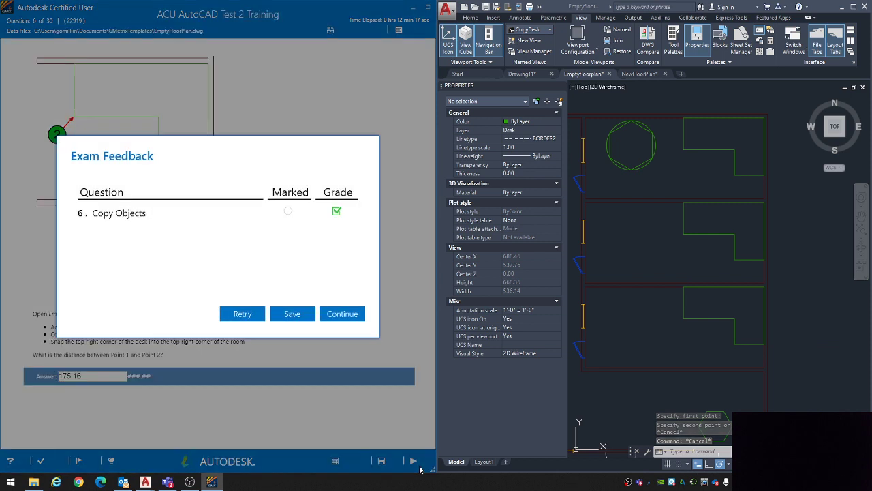
pyautogui.click(345, 317)
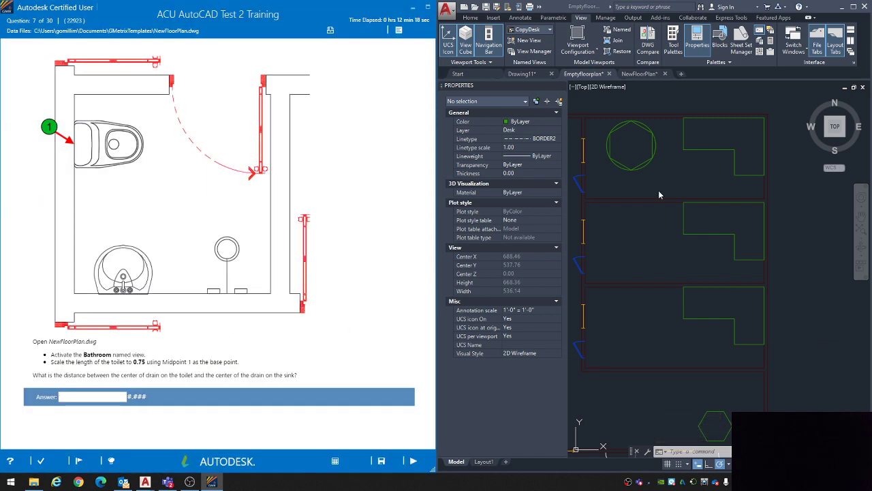
# Step: Switch to the NewFloorPlan drawing and activate its Bathroom named view
pyautogui.click(645, 75)
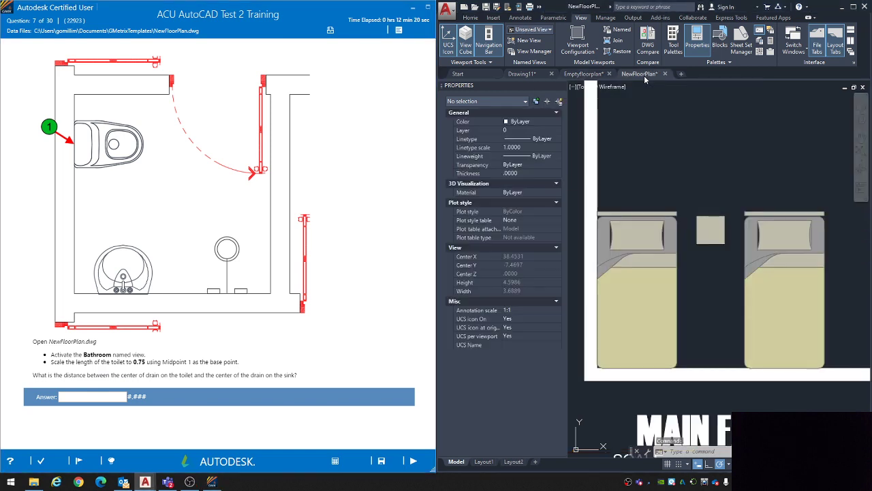
pyautogui.scroll(-1, 696, 179)
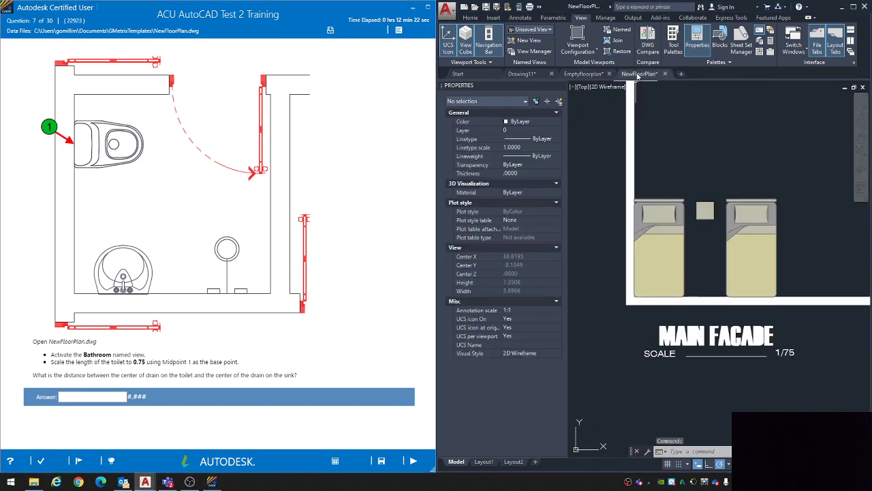
pyautogui.click(526, 31)
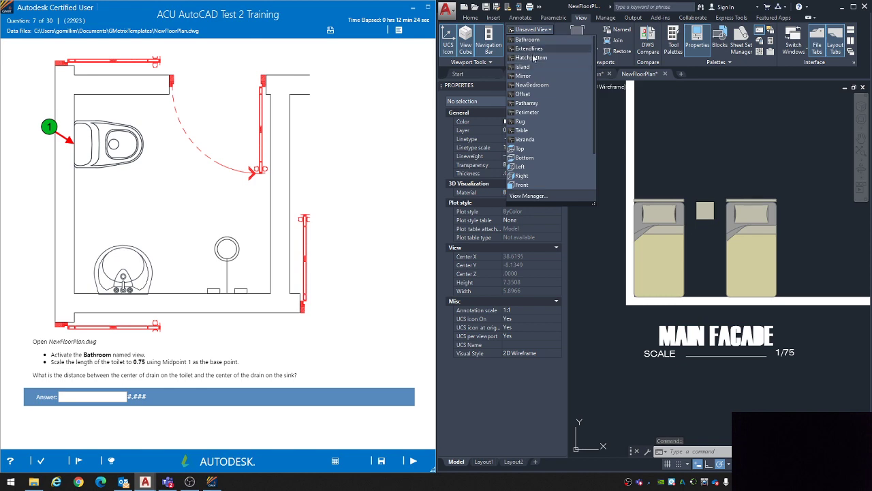
pyautogui.click(527, 40)
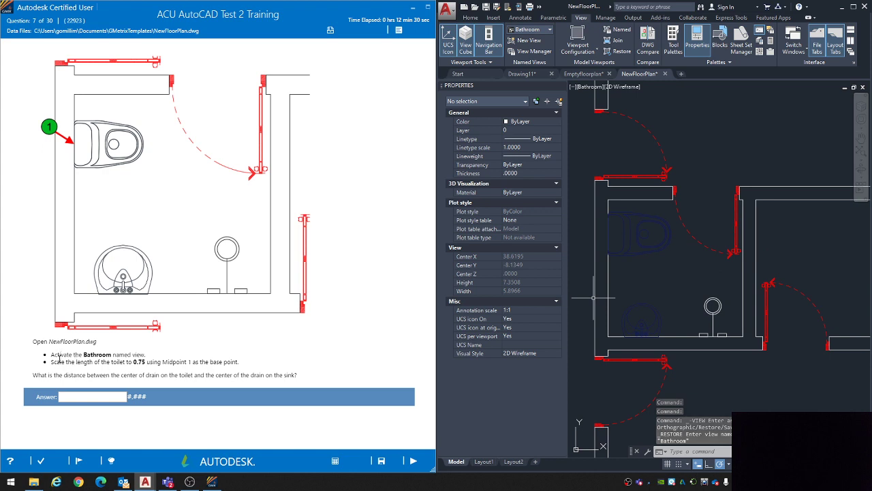
# Step: Following question 7's instruction, scale the toilet by a factor of .75 using the midpoint of its wall-side edge as base point
pyautogui.moveTo(51, 361); pyautogui.dragTo(236, 362)
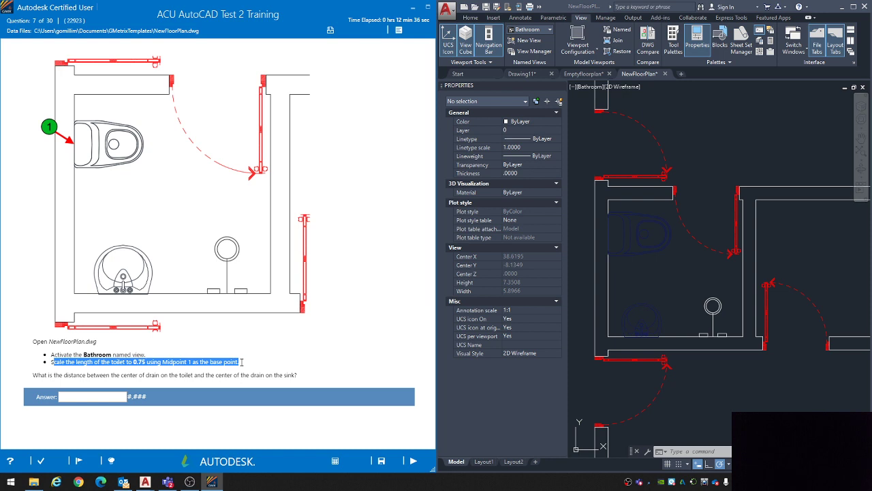
pyautogui.click(242, 366)
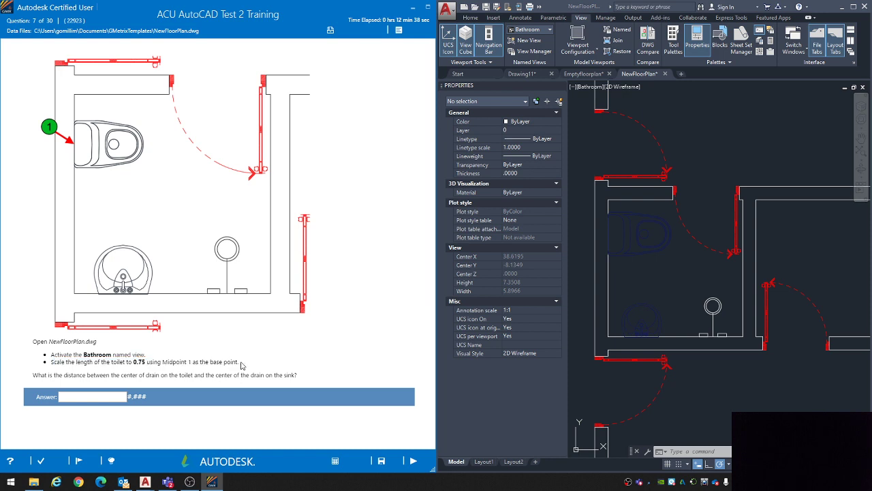
pyautogui.click(651, 274)
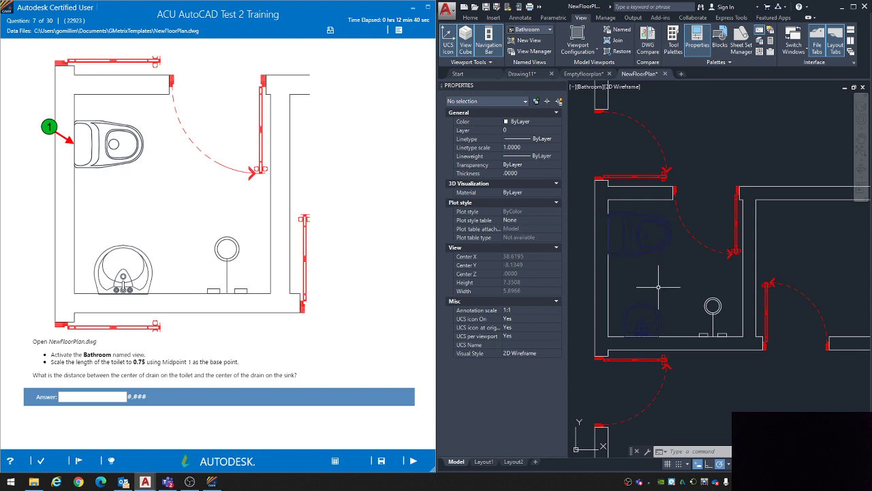
pyautogui.moveTo(656, 290); pyautogui.dragTo(654, 294, button='middle')
pyautogui.scroll(5, 677, 272)
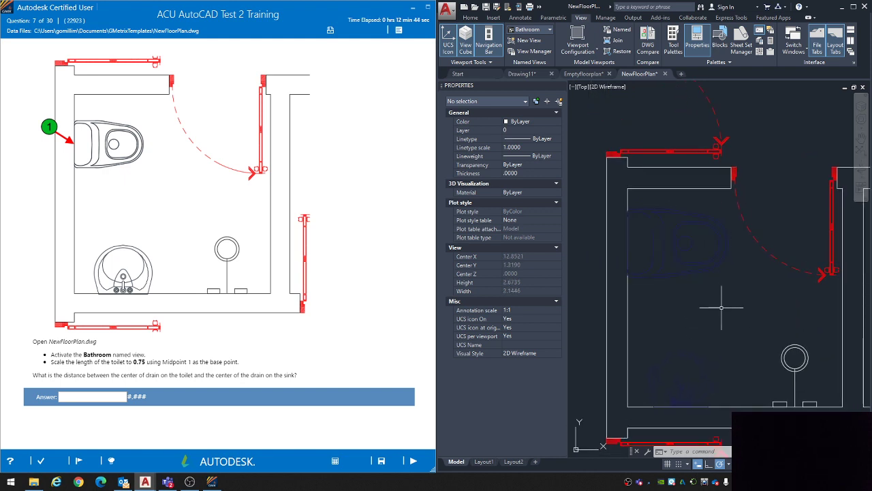
pyautogui.write('scale')
pyautogui.press('Return')
pyautogui.click(695, 251)
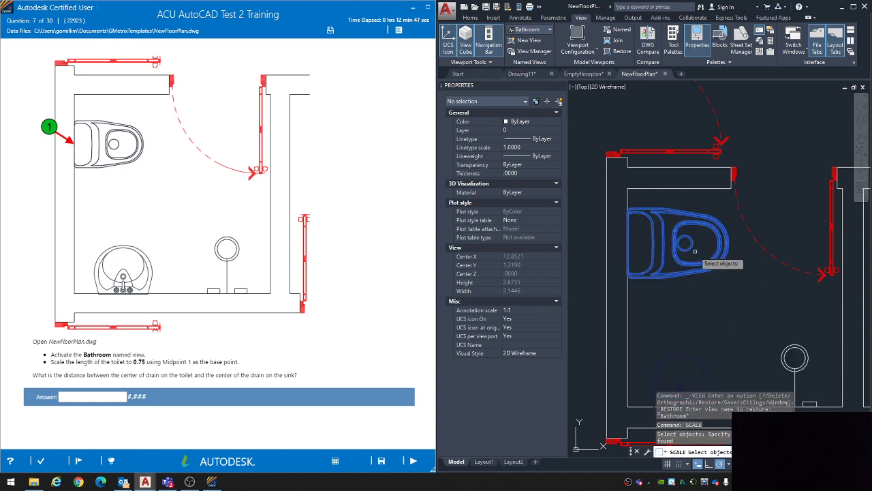
pyautogui.press('Return')
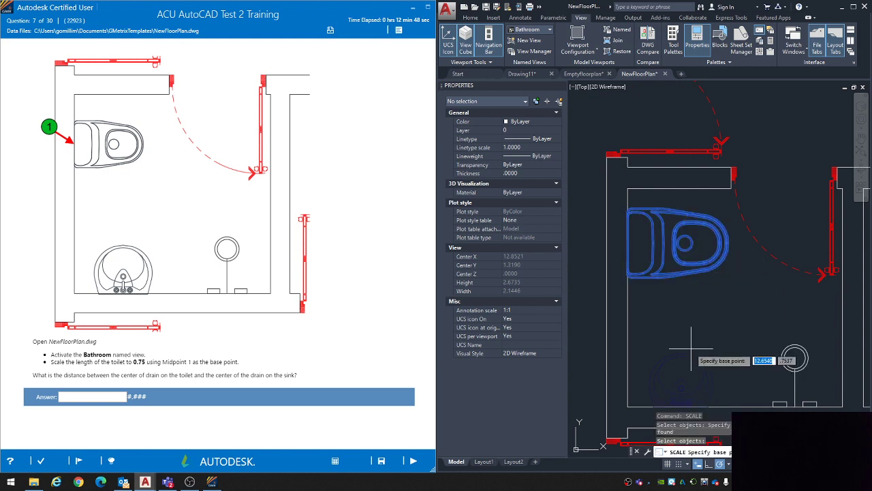
pyautogui.click(636, 246)
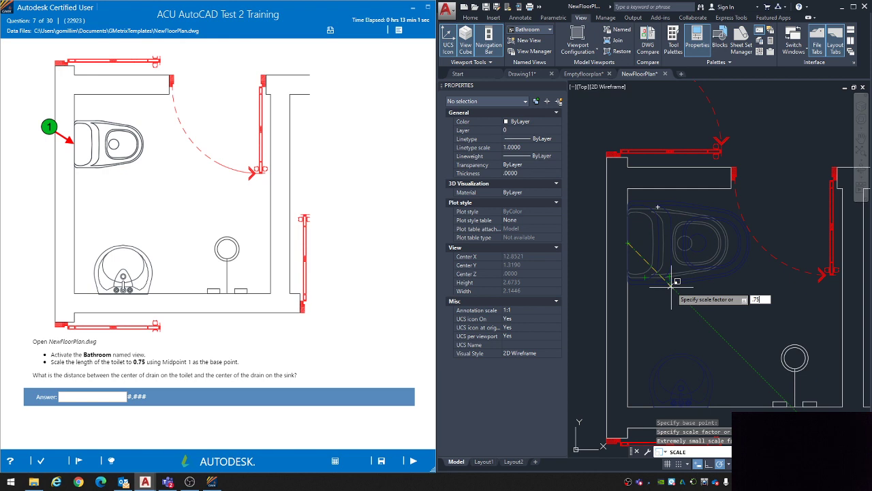
pyautogui.press('Return')
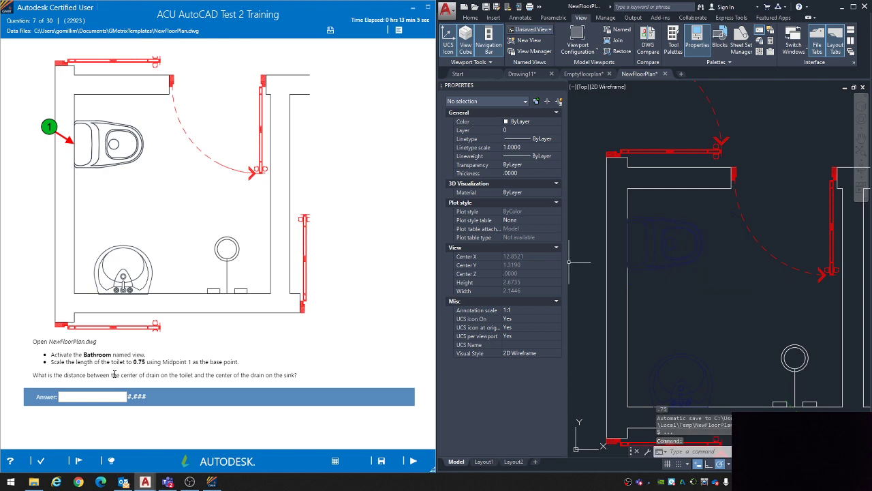
# Step: Preview the DIST measurement from the toilet's drain center to the sink's drain center, as question 7 asks, then cancel the command
pyautogui.moveTo(88, 374); pyautogui.dragTo(240, 378)
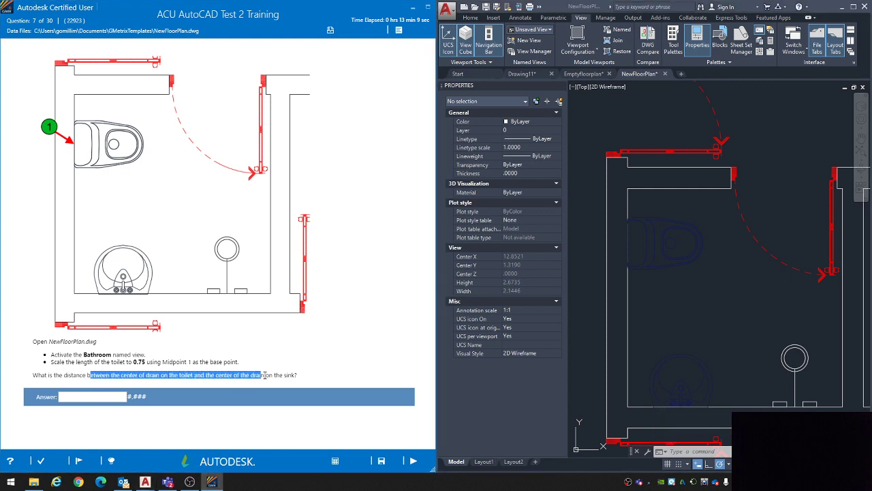
pyautogui.click(296, 375)
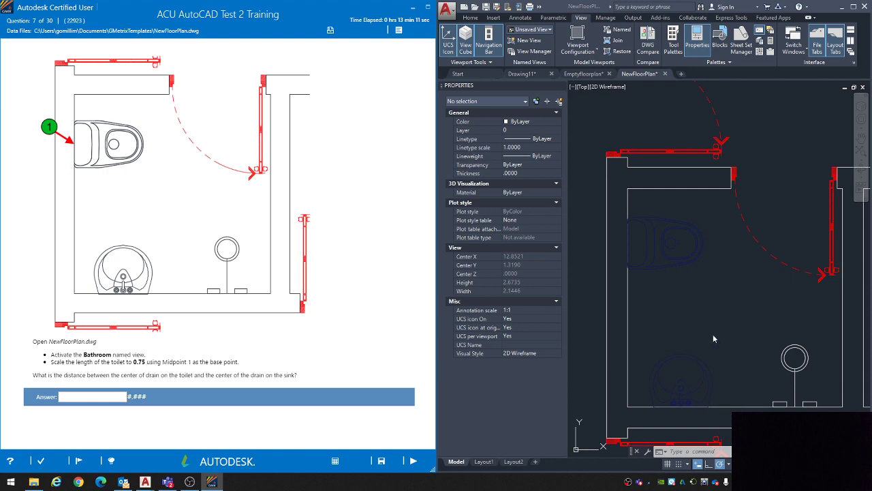
pyautogui.moveTo(727, 306)
pyautogui.mouseDown(button='middle')
pyautogui.moveTo(669, 284)
pyautogui.moveTo(696, 277)
pyautogui.mouseUp(button='middle')
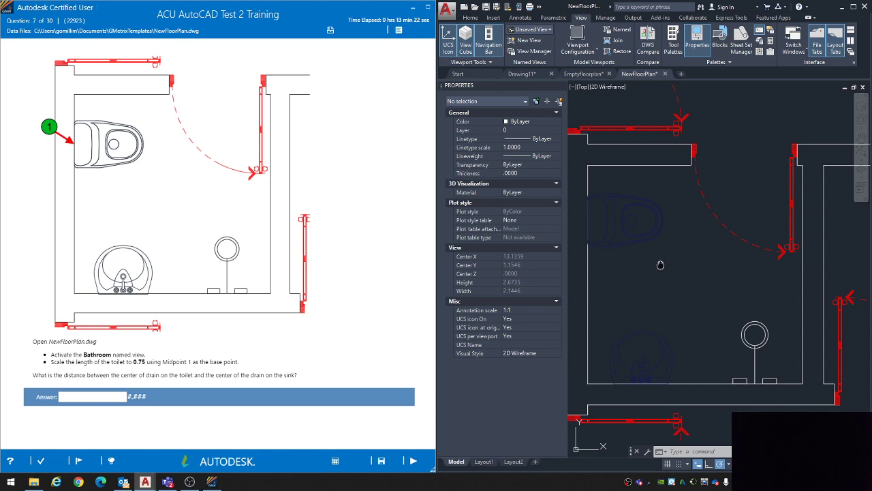
pyautogui.moveTo(661, 264); pyautogui.dragTo(657, 265, button='middle')
pyautogui.write('di')
pyautogui.press('Return')
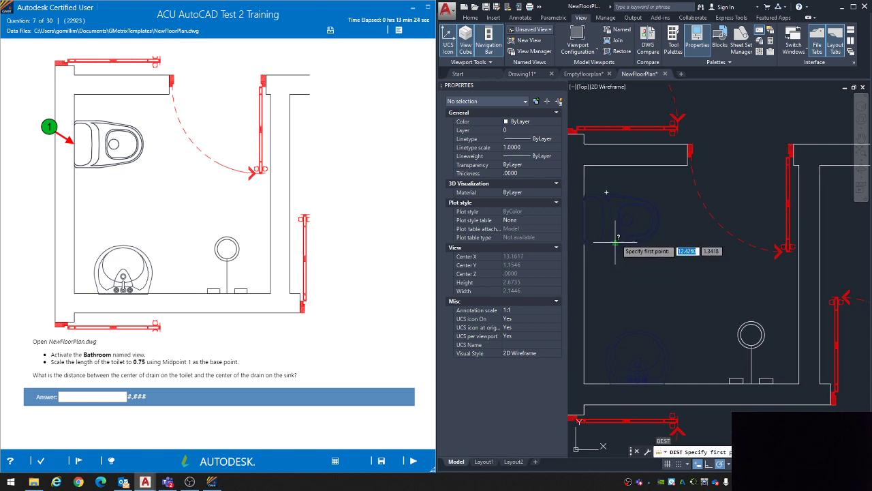
pyautogui.scroll(4, 627, 219)
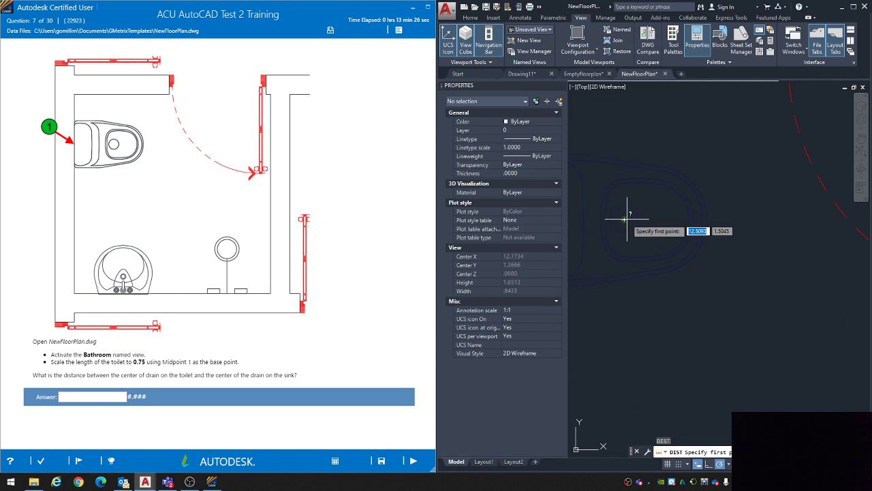
pyautogui.click(624, 219)
pyautogui.scroll(-4, 623, 216)
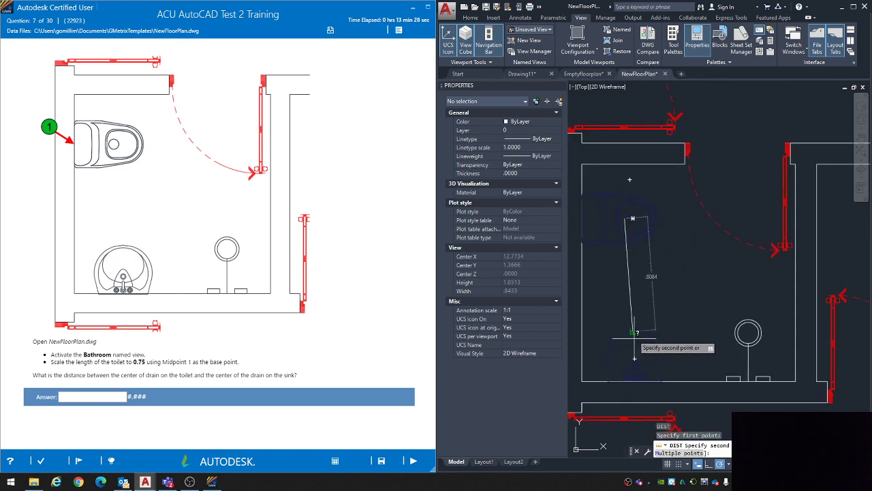
pyautogui.scroll(6, 644, 377)
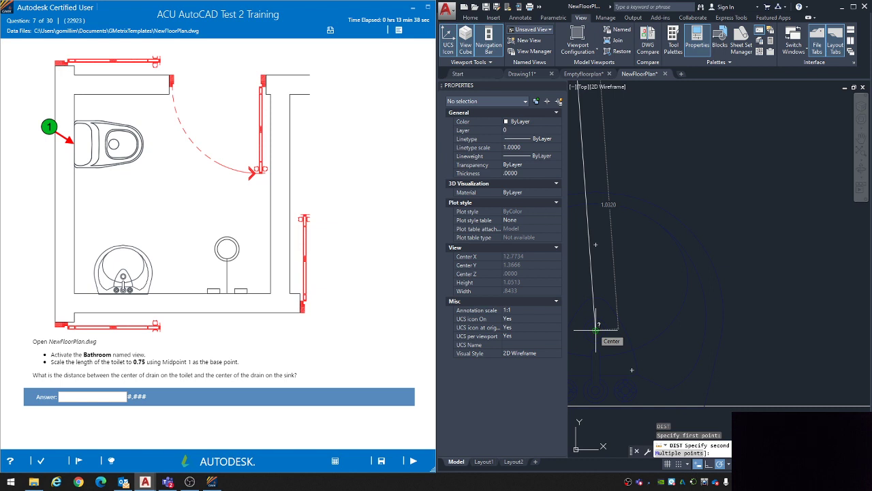
pyautogui.press('Escape')
# Step: Answer question 7 with 1.032, submit it and continue to question 8
pyautogui.click(108, 396)
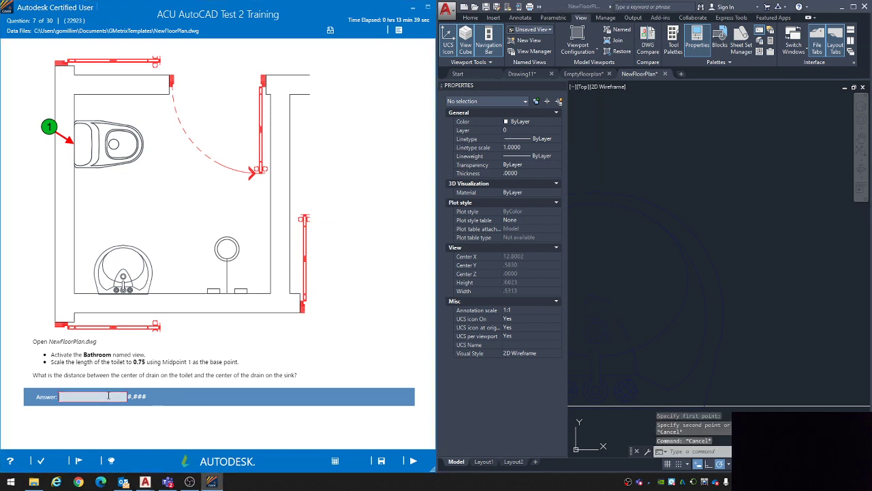
pyautogui.write('1.032')
pyautogui.click(414, 463)
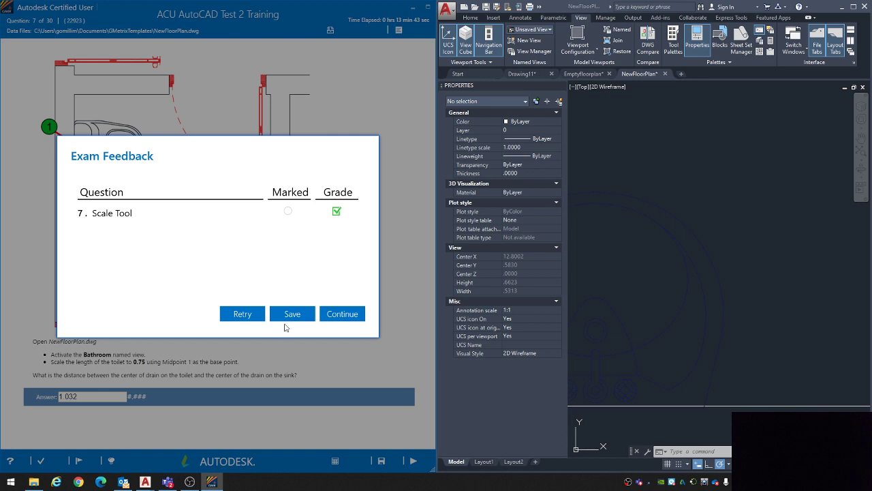
pyautogui.click(333, 314)
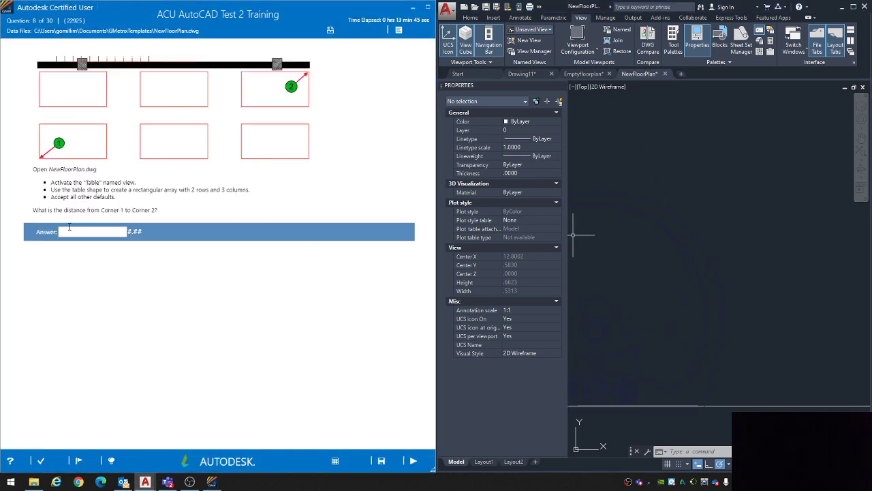
# Step: Activate the Table named view in NewFloorPlan and inspect the table shape
pyautogui.click(530, 30)
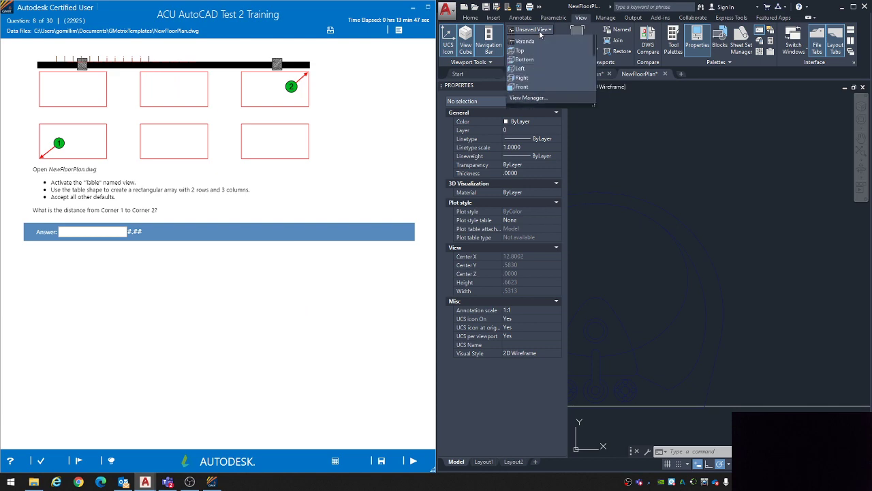
pyautogui.click(526, 130)
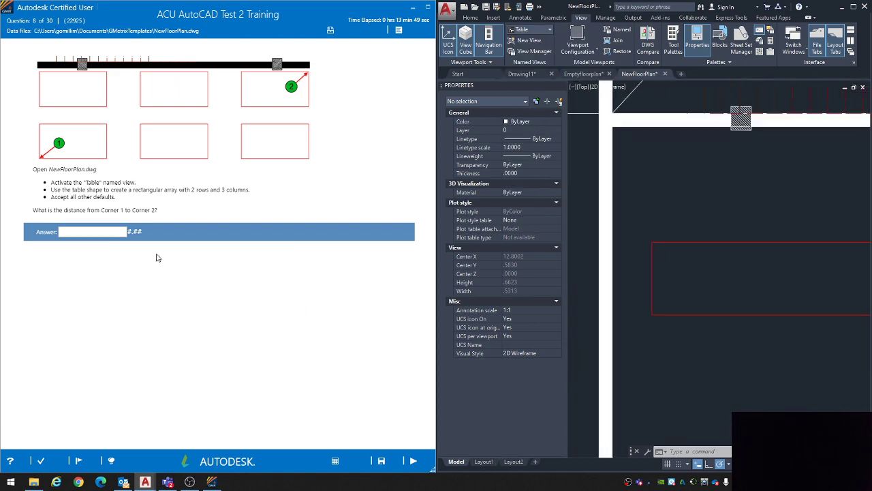
pyautogui.scroll(-5, 716, 335)
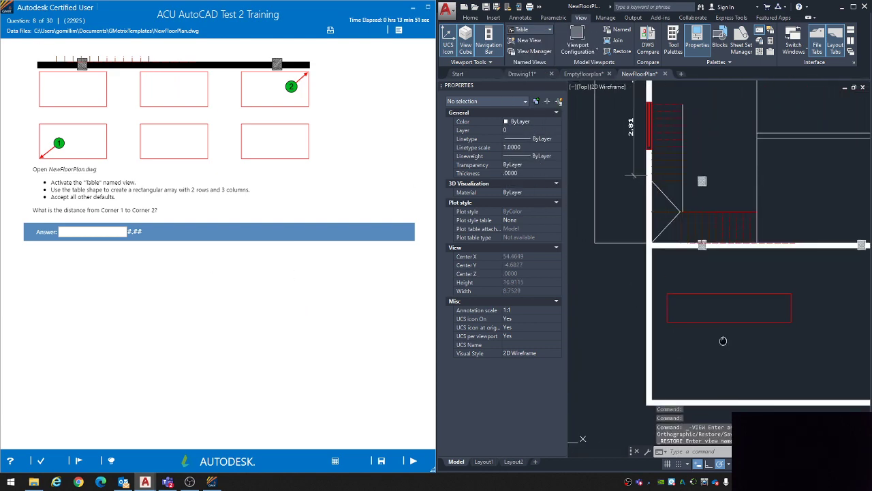
pyautogui.moveTo(724, 341); pyautogui.dragTo(698, 320, button='middle')
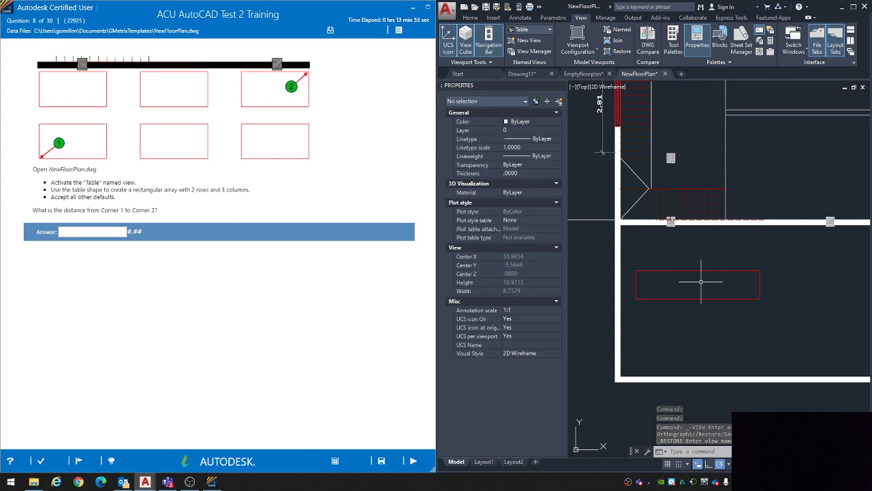
pyautogui.scroll(2, 725, 299)
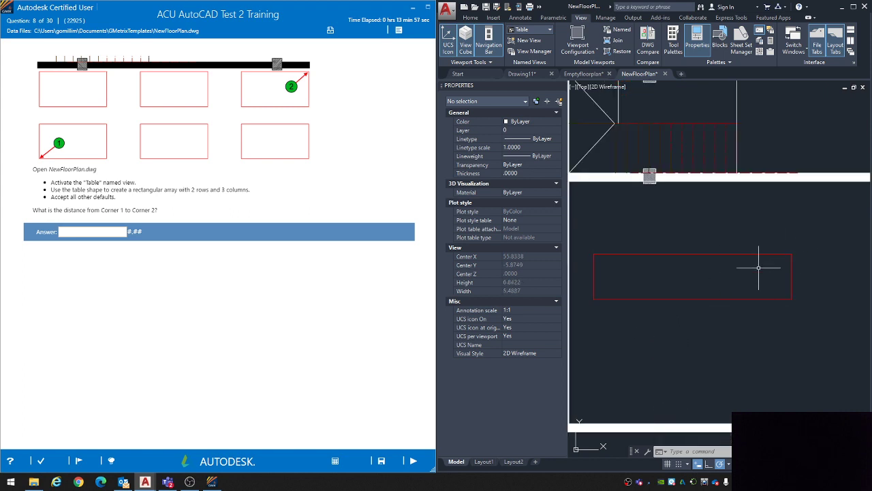
pyautogui.scroll(-3, 764, 306)
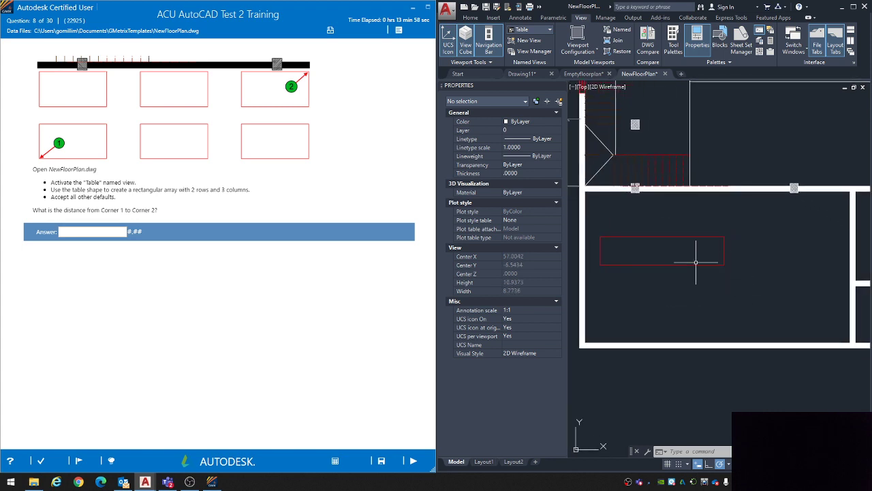
# Step: Close NewFloorPlan.dwg without saving its changes and reopen it from the recent documents
pyautogui.click(666, 74)
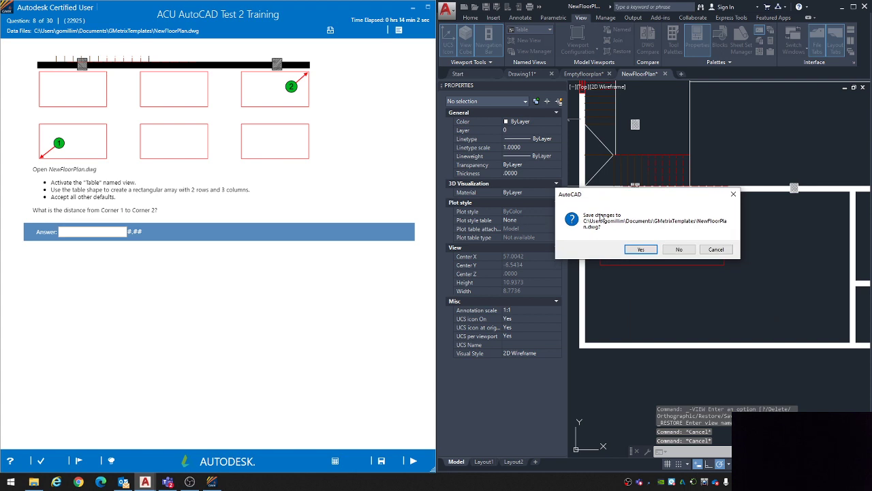
pyautogui.click(679, 250)
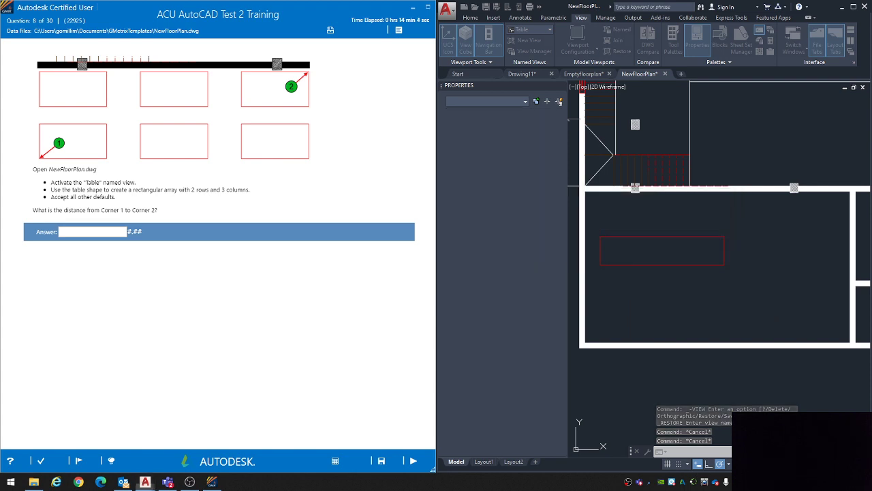
pyautogui.click(447, 15)
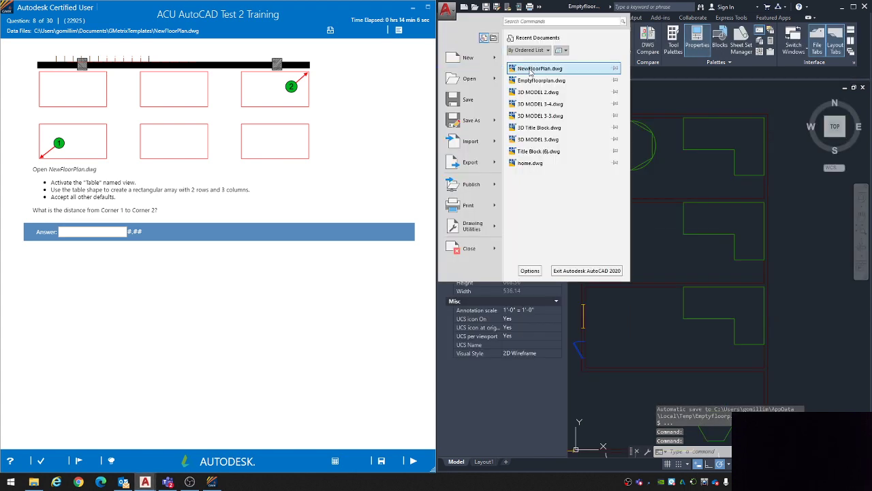
pyautogui.click(538, 70)
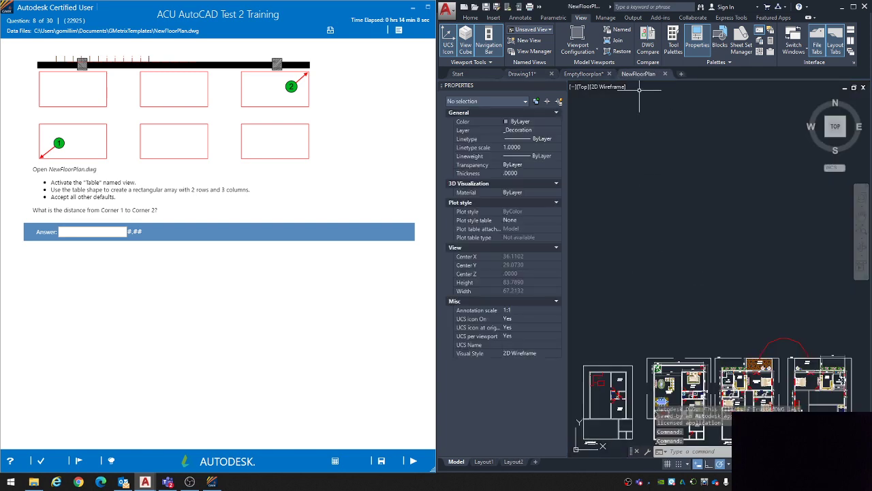
# Step: Activate the Table named view in the reopened NewFloorPlan drawing
pyautogui.rightClick(544, 35)
pyautogui.click(534, 31)
pyautogui.click(534, 31)
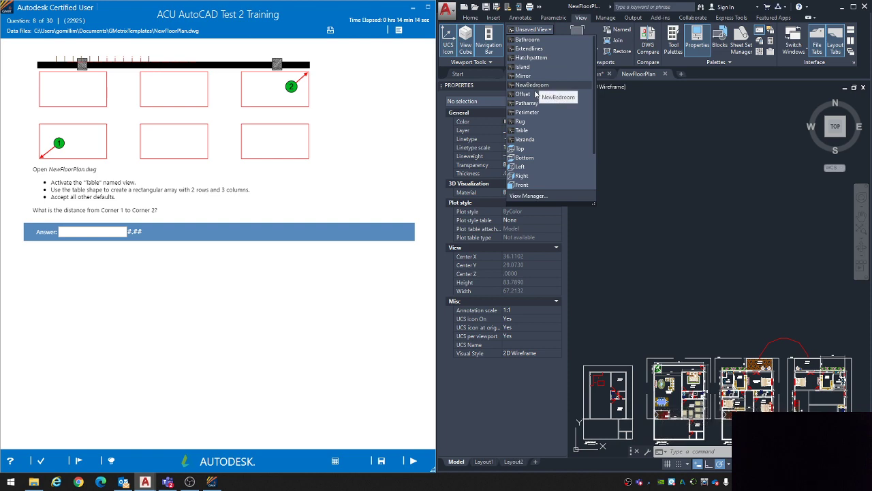
pyautogui.click(523, 130)
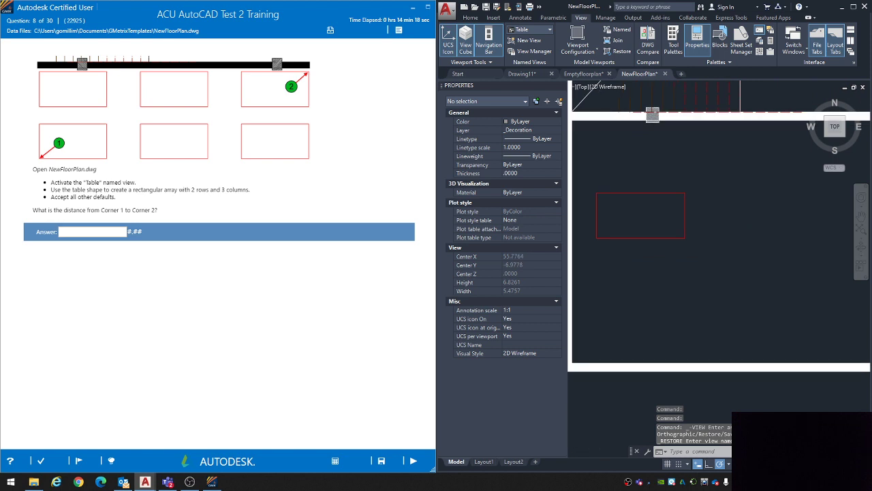
pyautogui.scroll(-2, 667, 294)
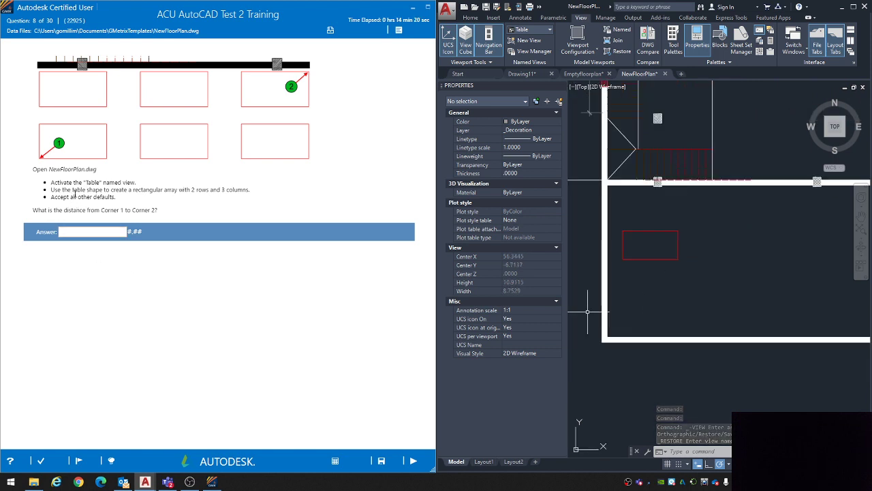
# Step: Following question 8's instructions, create a rectangular array from the red table rectangle
pyautogui.moveTo(75, 191); pyautogui.dragTo(209, 187)
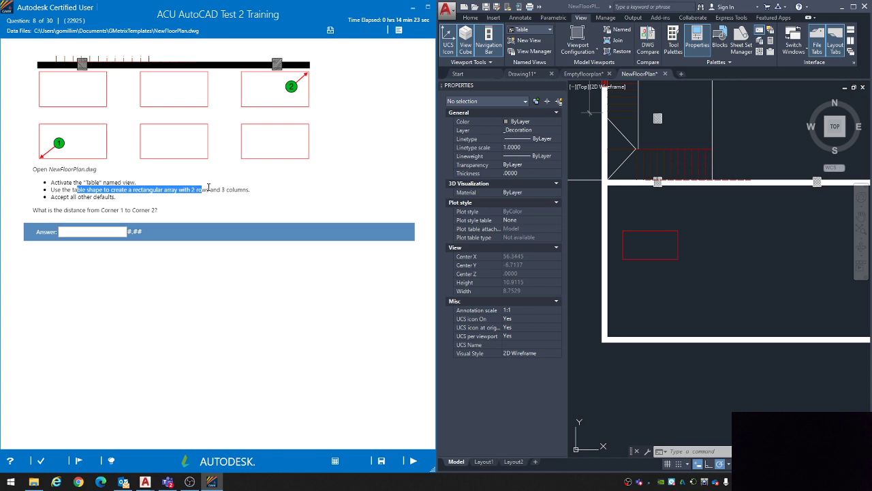
pyautogui.doubleClick(245, 189)
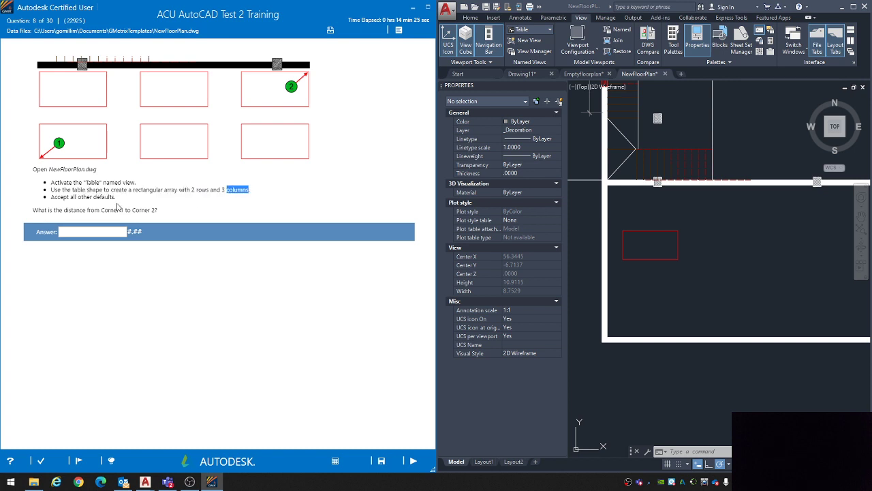
pyautogui.moveTo(65, 197); pyautogui.dragTo(106, 197)
pyautogui.click(70, 187)
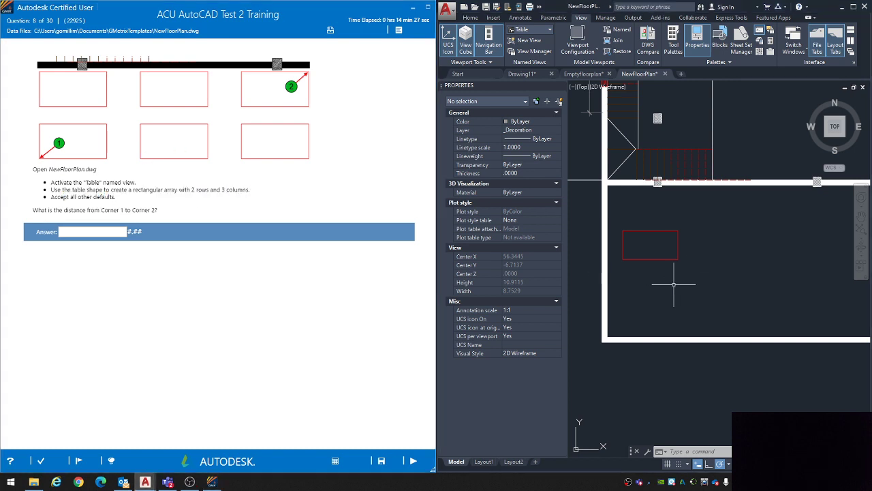
pyautogui.moveTo(685, 292); pyautogui.dragTo(682, 281, button='middle')
pyautogui.click(470, 18)
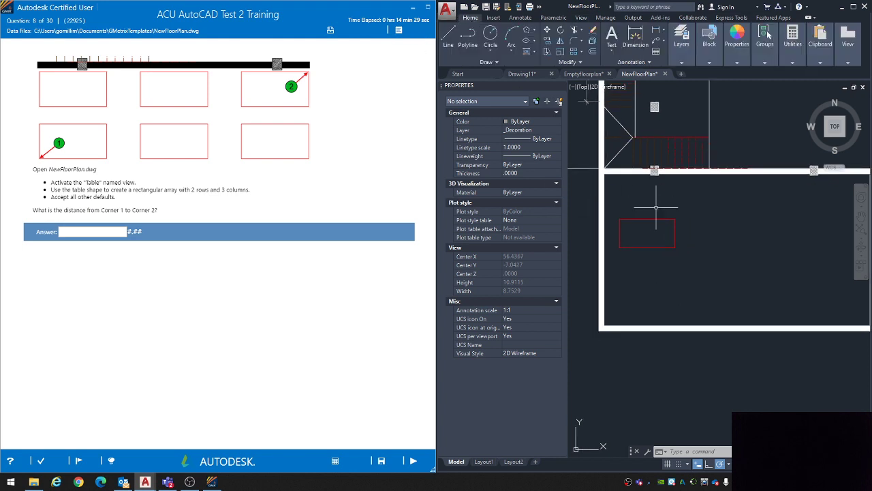
pyautogui.click(672, 250)
pyautogui.click(663, 241)
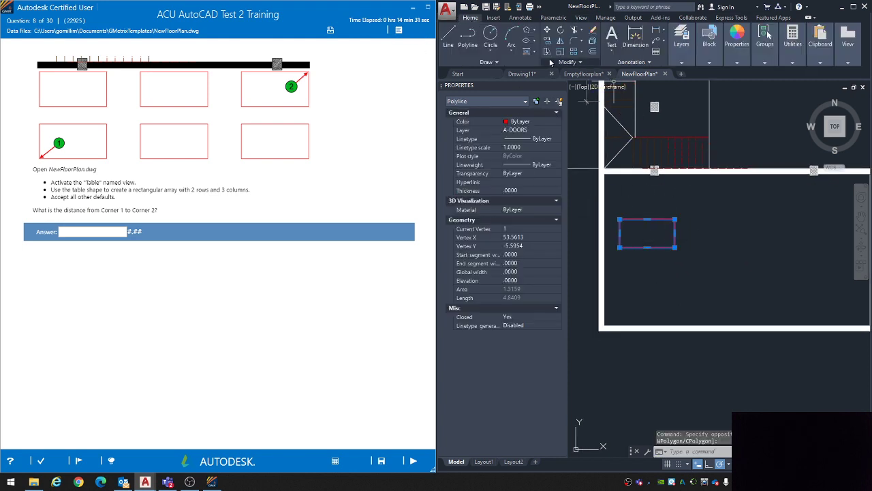
pyautogui.click(583, 54)
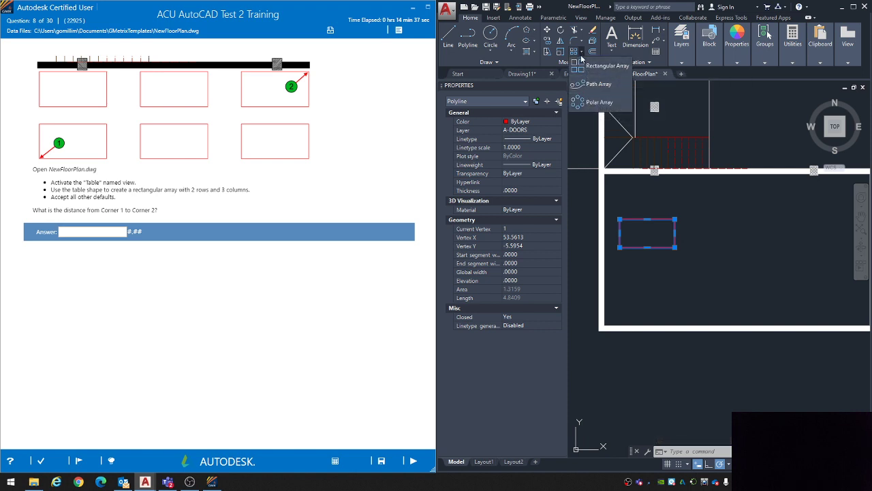
pyautogui.click(584, 66)
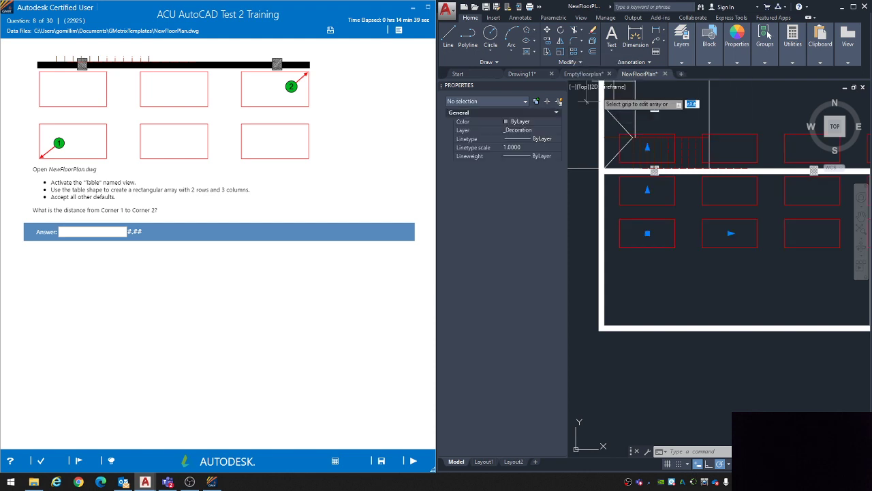
# Step: Set the table array to 2 rows and 3 columns, keep the other defaults and finish it
pyautogui.moveTo(707, 268); pyautogui.dragTo(706, 278, button='middle')
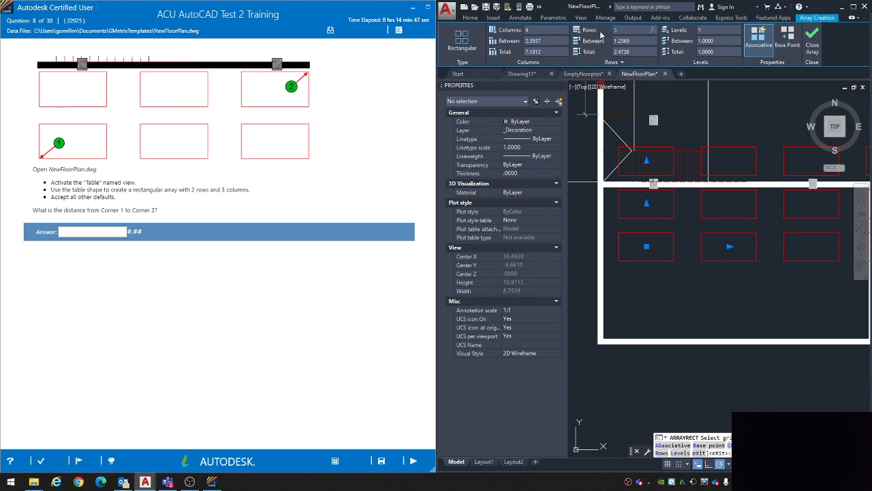
pyautogui.write('2')
pyautogui.press('Return')
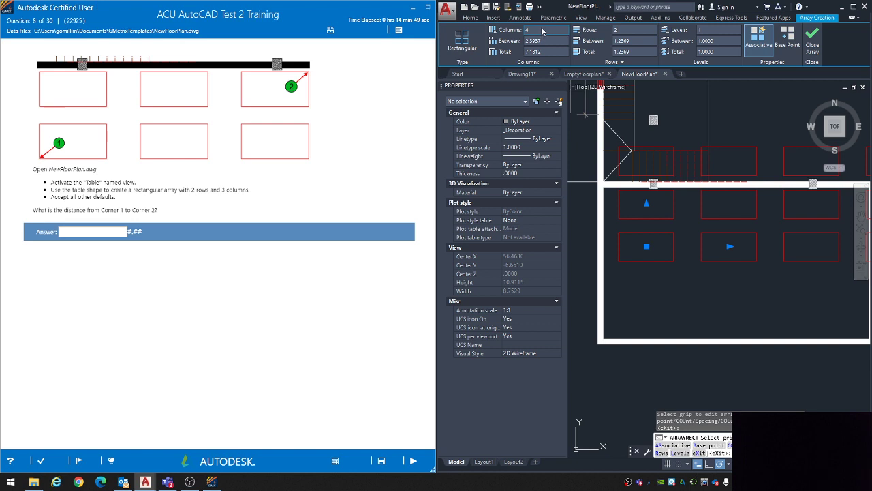
pyautogui.click(541, 31)
pyautogui.write('3')
pyautogui.press('Return')
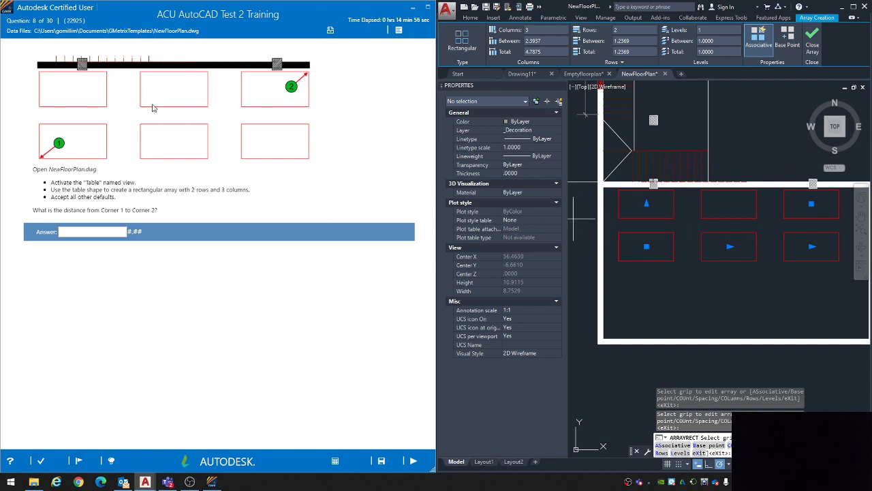
pyautogui.moveTo(709, 278); pyautogui.dragTo(687, 321, button='middle')
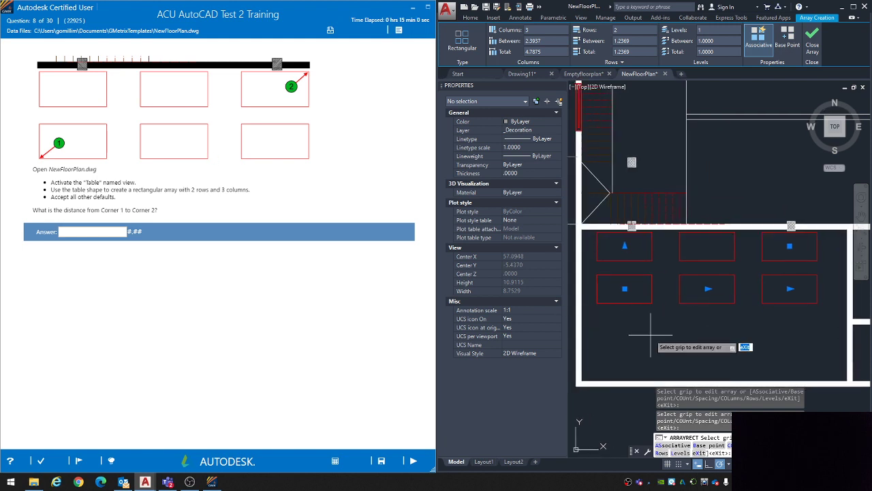
pyautogui.press('Return')
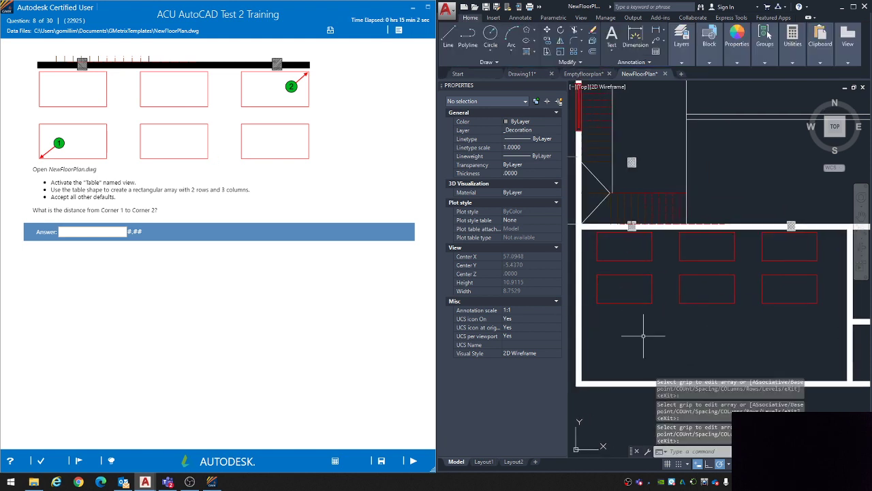
# Step: Preview the DIST measurement from the lower-left table's outer bottom corner to the upper-right table's outer top corner, then cancel the command
pyautogui.moveTo(706, 347); pyautogui.dragTo(697, 355, button='middle')
pyautogui.write('di')
pyautogui.press('Return')
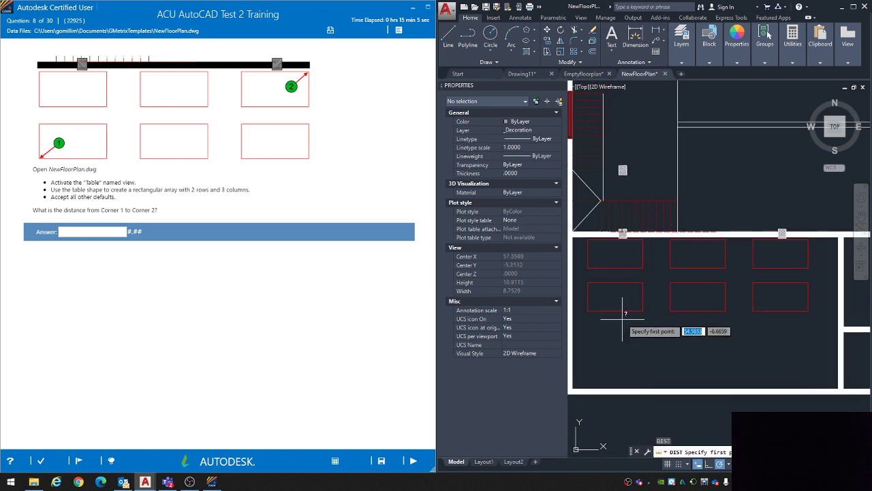
pyautogui.click(588, 310)
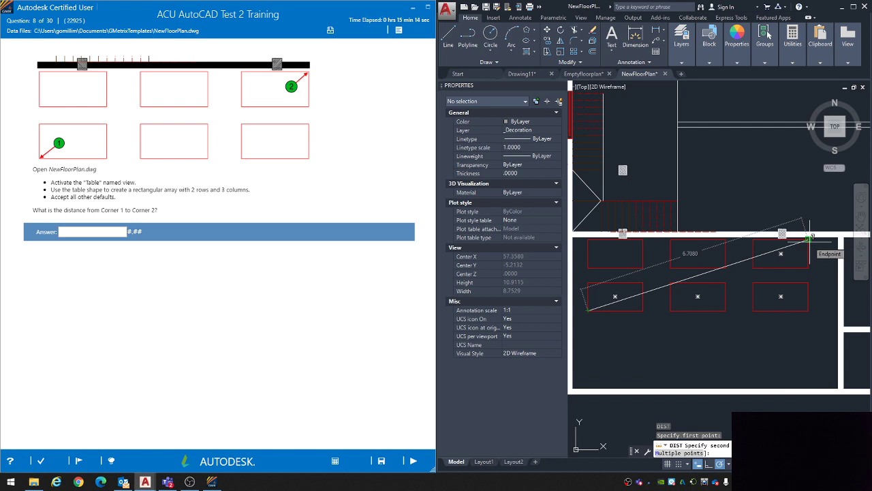
pyautogui.press('Escape')
pyautogui.press('Escape')
pyautogui.press('Escape')
# Step: Answer question 8 with 6.71, submit it and continue to question 9
pyautogui.click(92, 232)
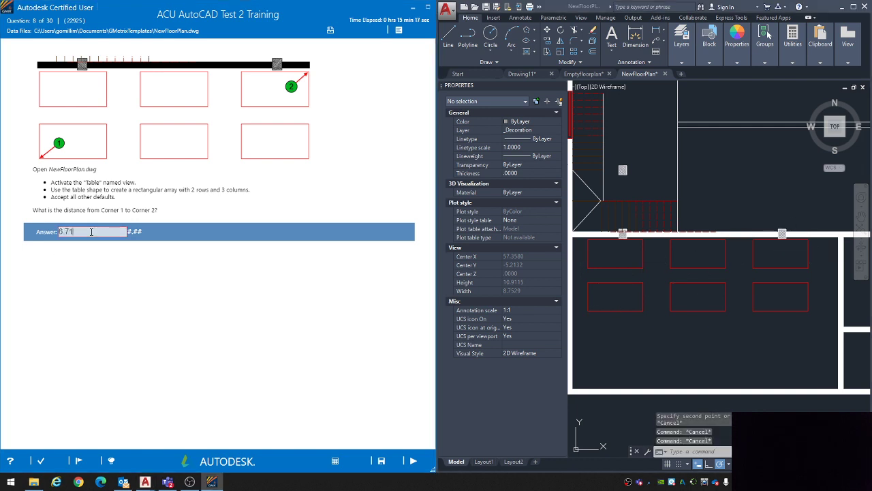
pyautogui.click(413, 461)
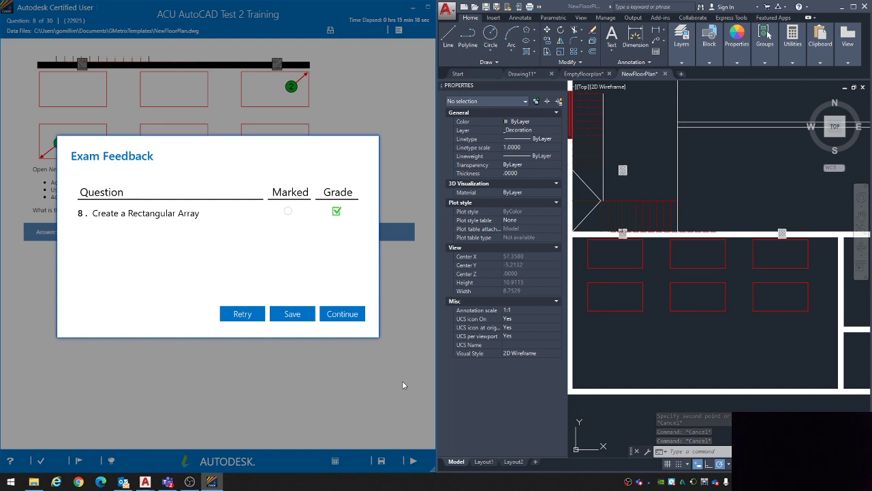
pyautogui.click(351, 318)
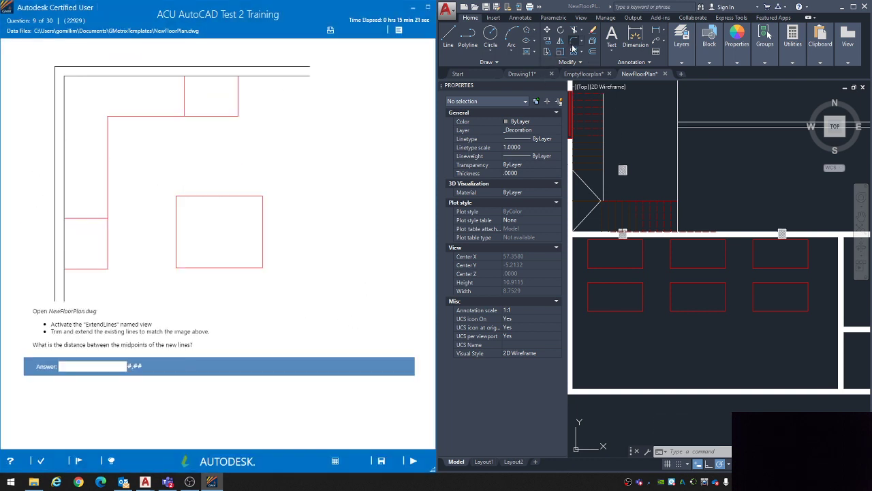
# Step: Activate the Extendlines named view for question 9 and get the drawing ready for editing
pyautogui.click(582, 19)
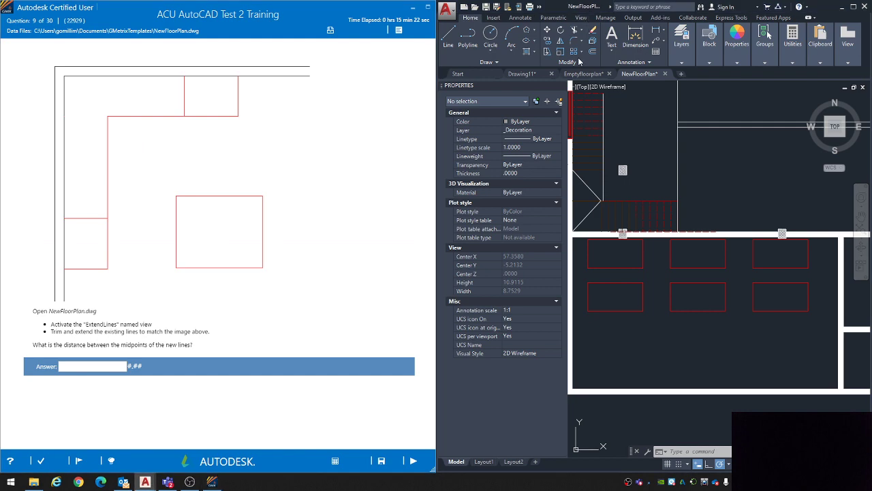
pyautogui.click(580, 18)
pyautogui.click(530, 30)
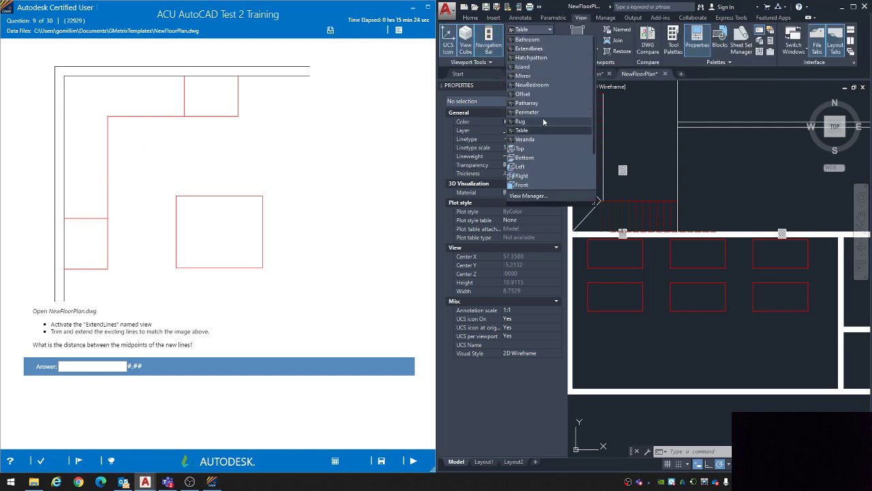
pyautogui.click(529, 49)
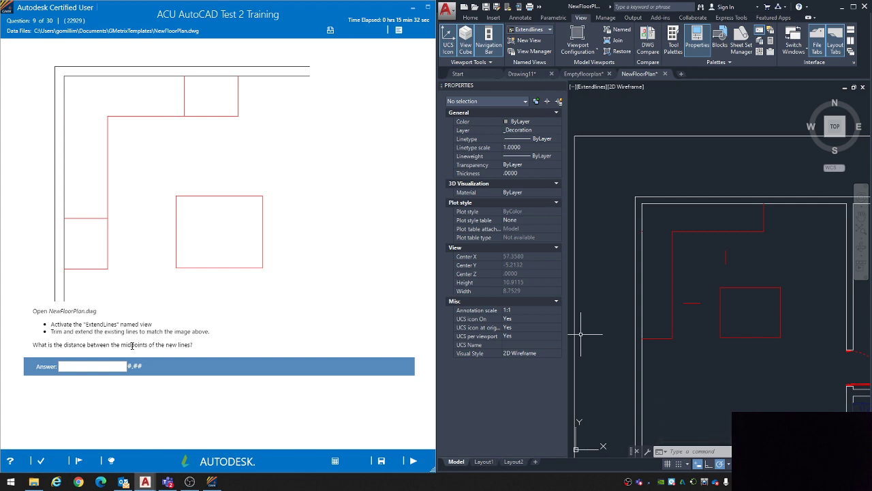
pyautogui.click(676, 259)
pyautogui.moveTo(691, 278); pyautogui.dragTo(664, 264, button='middle')
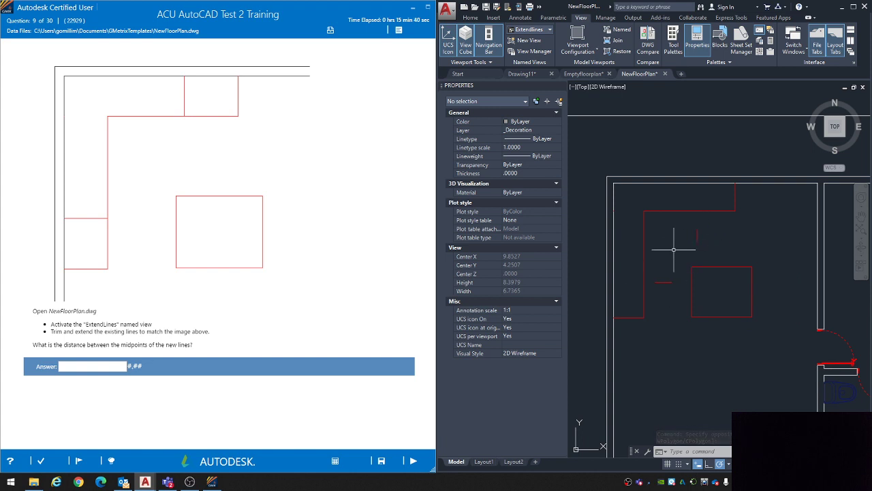
pyautogui.click(470, 19)
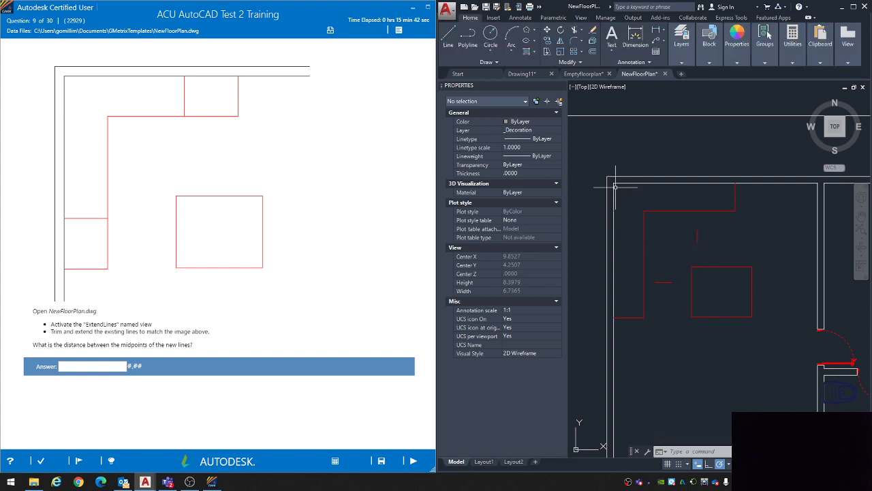
pyautogui.moveTo(666, 188); pyautogui.dragTo(668, 170, button='middle')
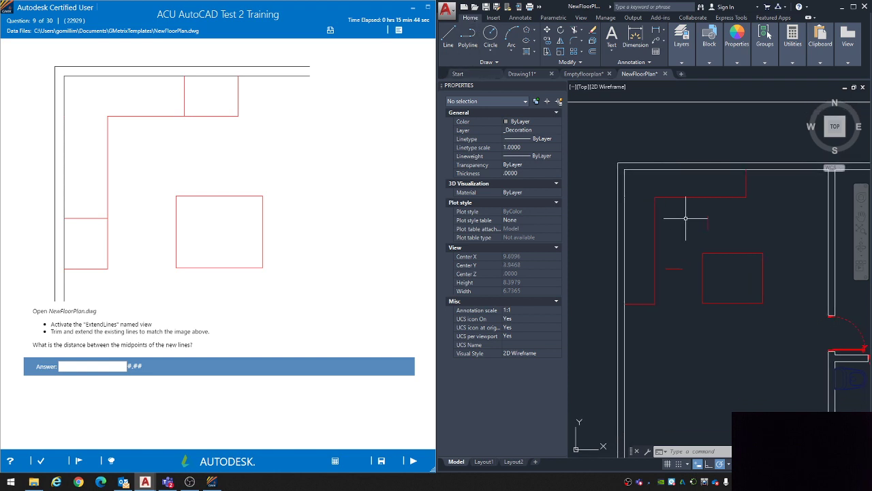
pyautogui.write('x')
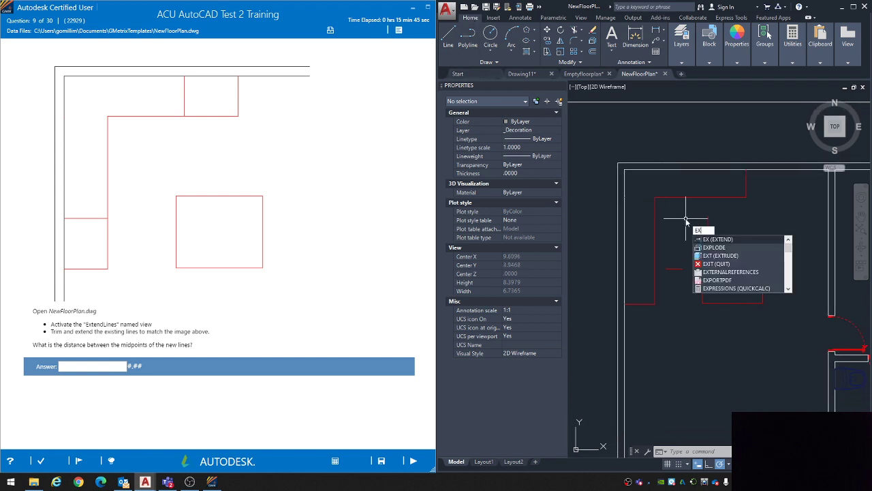
pyautogui.press('Return')
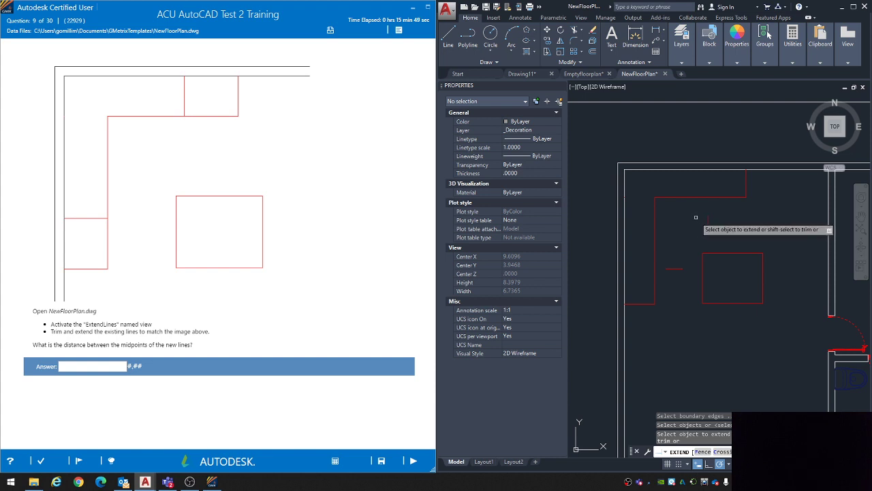
pyautogui.press('Escape')
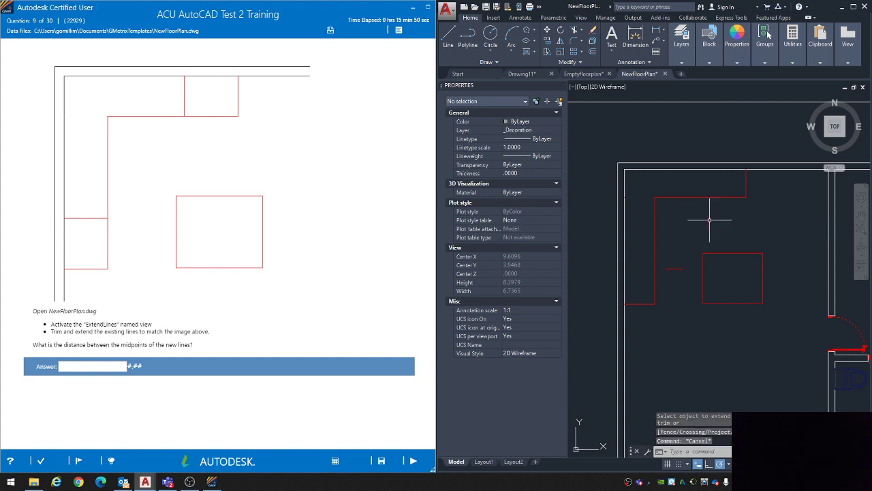
pyautogui.click(581, 30)
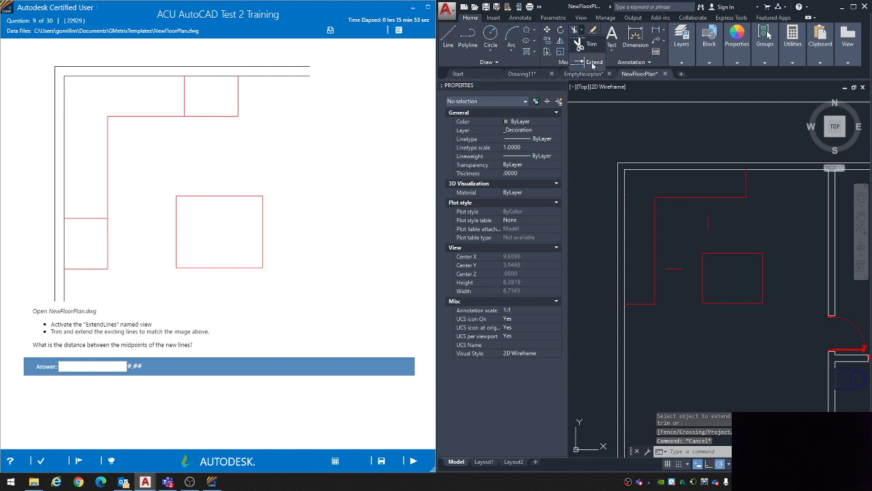
pyautogui.press('Escape')
pyautogui.press('Escape')
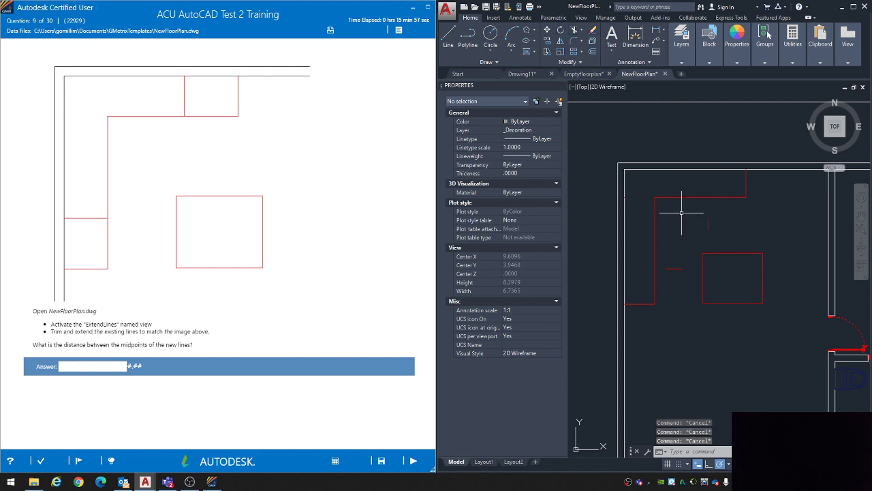
# Step: Extend the upper end of the short vertical red line to the counter's horizontal front edge, using all objects as boundaries
pyautogui.write('EX')
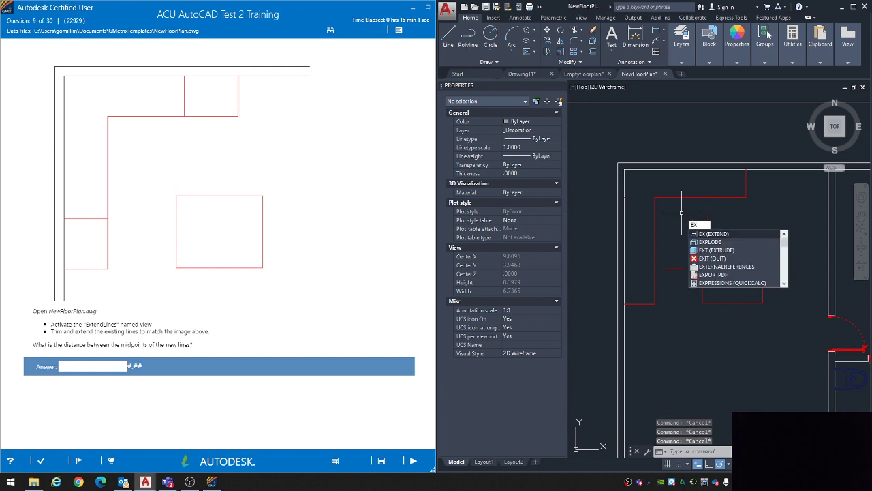
pyautogui.press('Return')
pyautogui.press('Return')
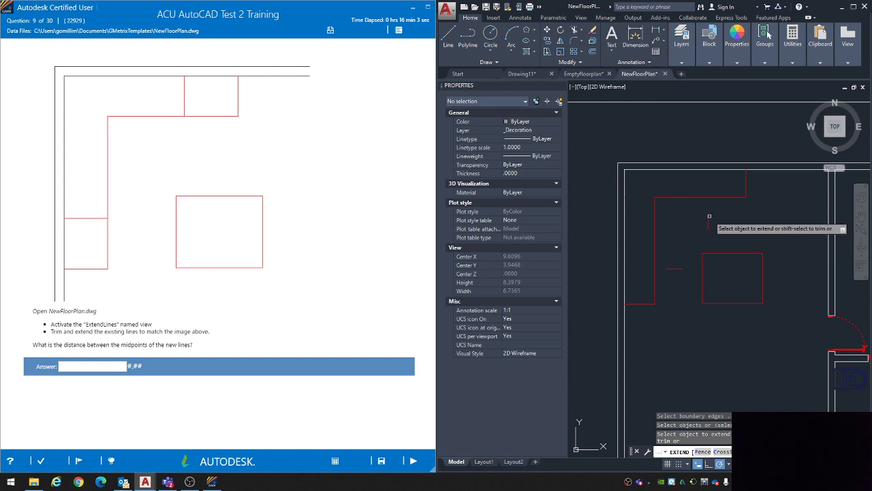
pyautogui.click(708, 215)
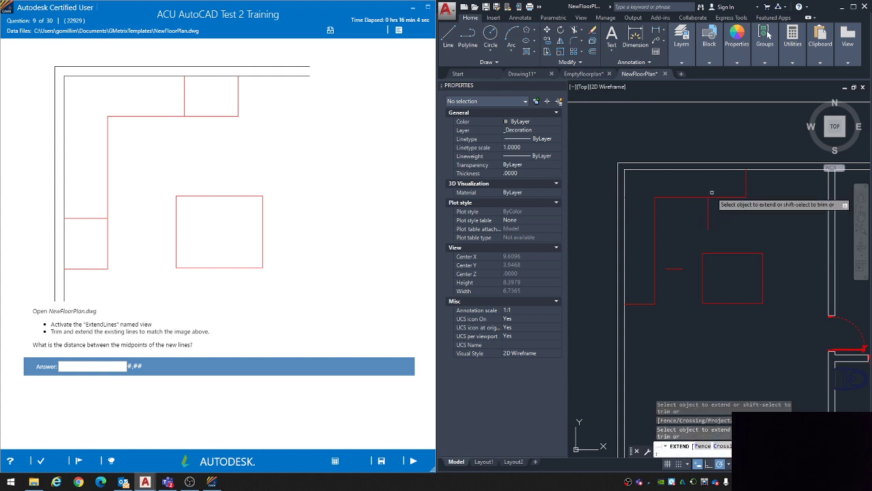
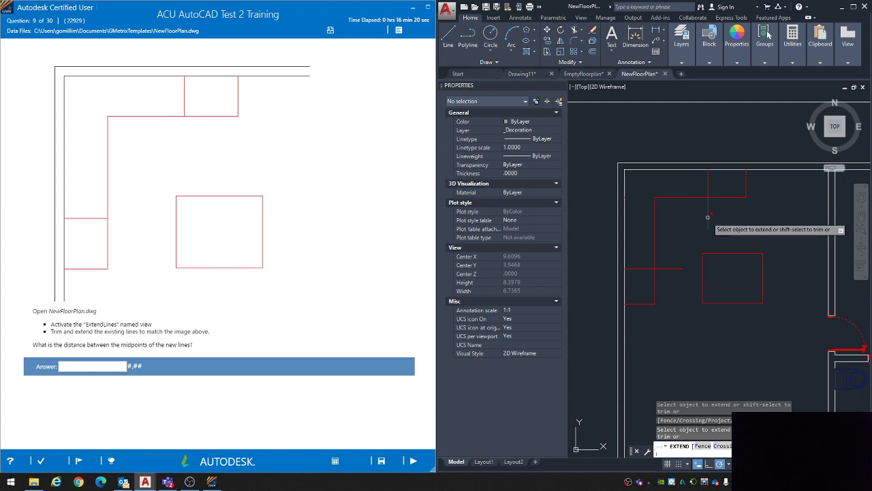
# Step: Trim the overhanging part of the short horizontal red line back to the counter's vertical front edge and finish the command
pyautogui.keyDown('shift'); pyautogui.click(671, 269); pyautogui.keyUp('shift')
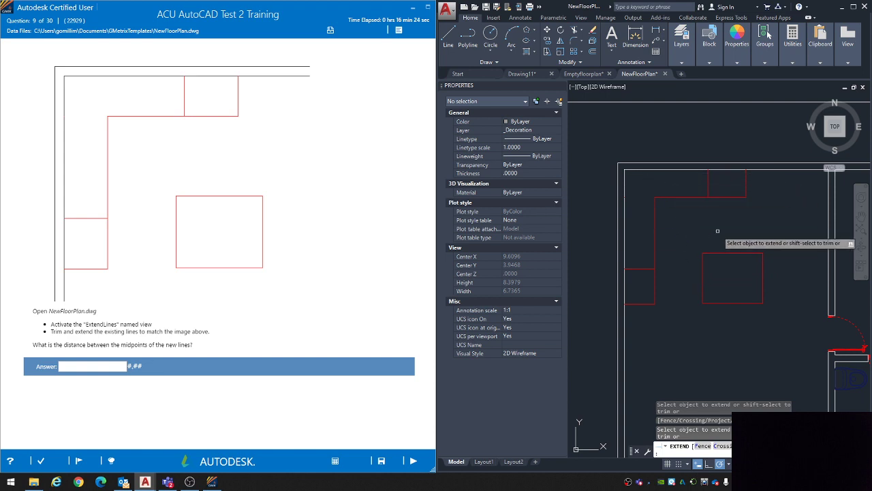
pyautogui.press('Escape')
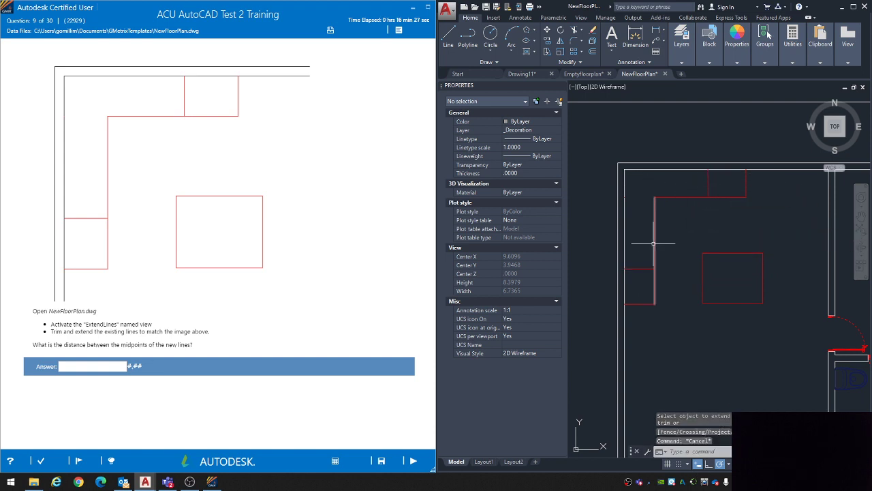
# Step: Preview the DIST measurement from the short horizontal red line's midpoint to the short vertical red line's midpoint, and cancel the command
pyautogui.write('dist')
pyautogui.press('Return')
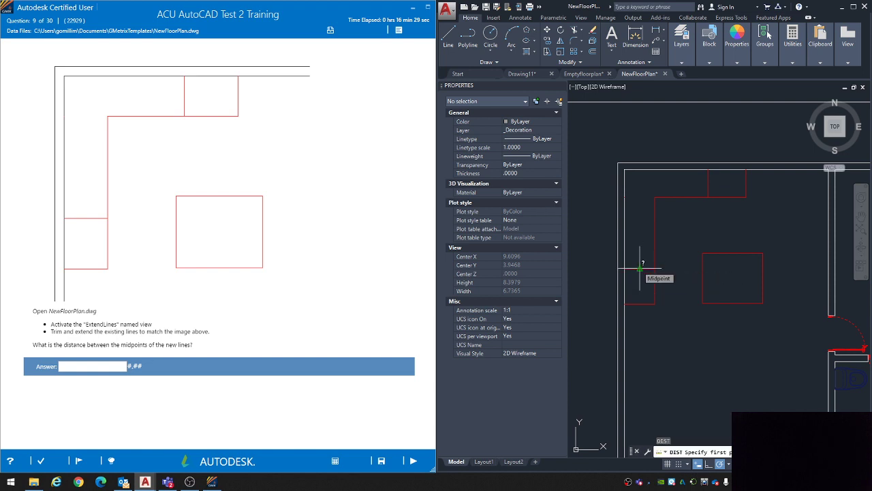
pyautogui.click(641, 267)
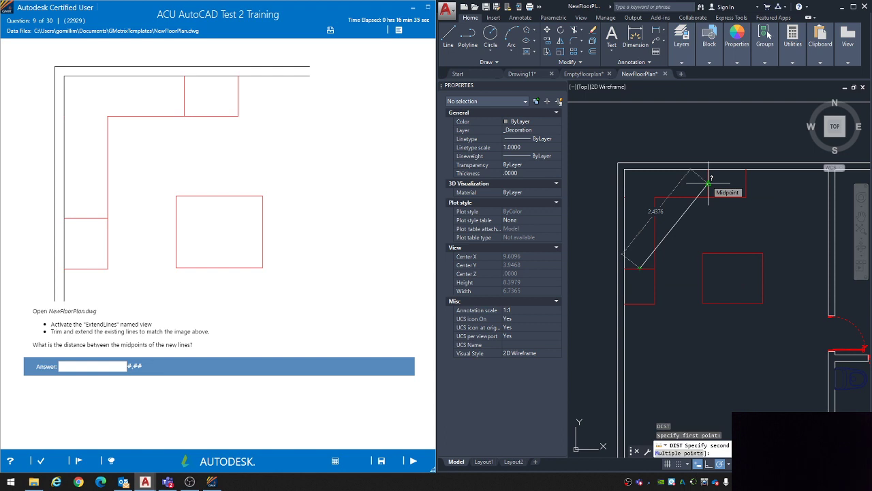
pyautogui.press('Escape')
pyautogui.press('Escape')
# Step: Answer question 9 with 2.44, submit it and continue to question 10
pyautogui.click(85, 368)
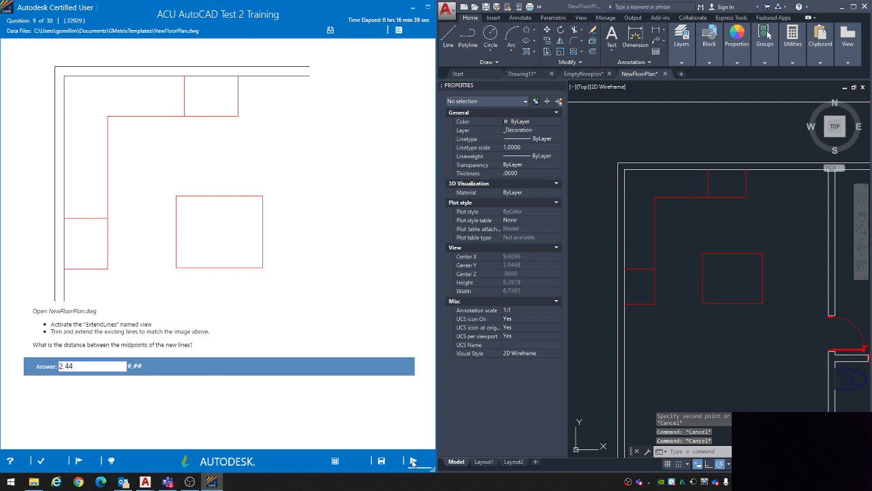
pyautogui.click(413, 462)
pyautogui.click(343, 312)
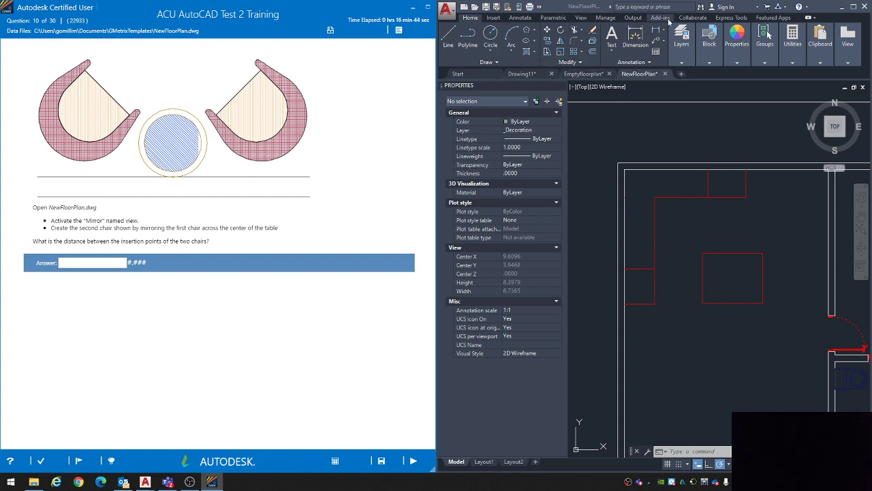
# Step: Activate the Mirror named view for question 10, review the chair-mirroring instruction and get the drawing ready for editing
pyautogui.click(581, 18)
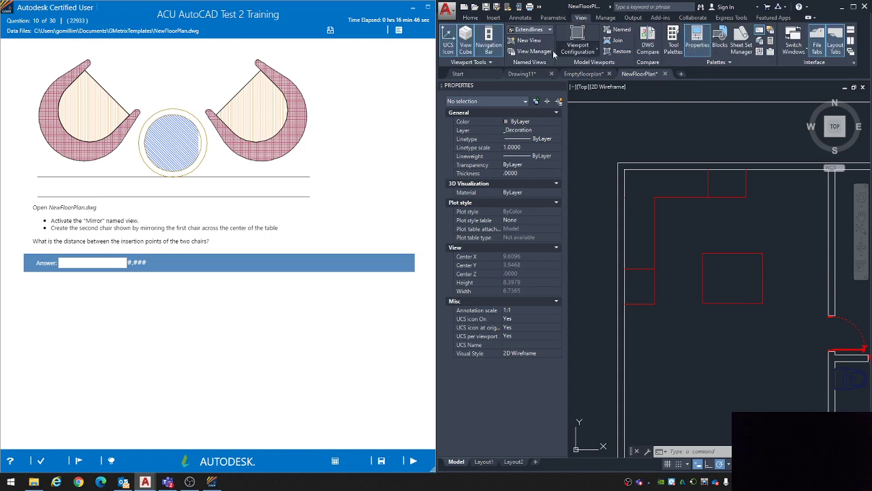
pyautogui.click(531, 30)
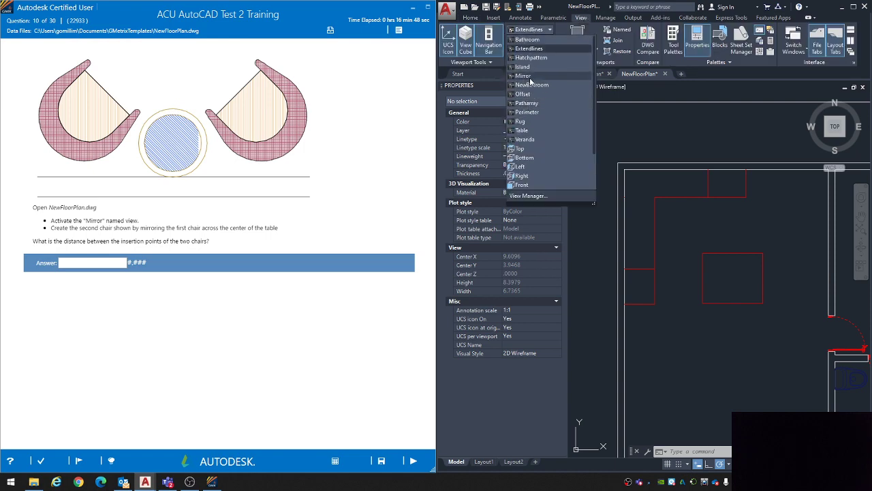
pyautogui.click(523, 75)
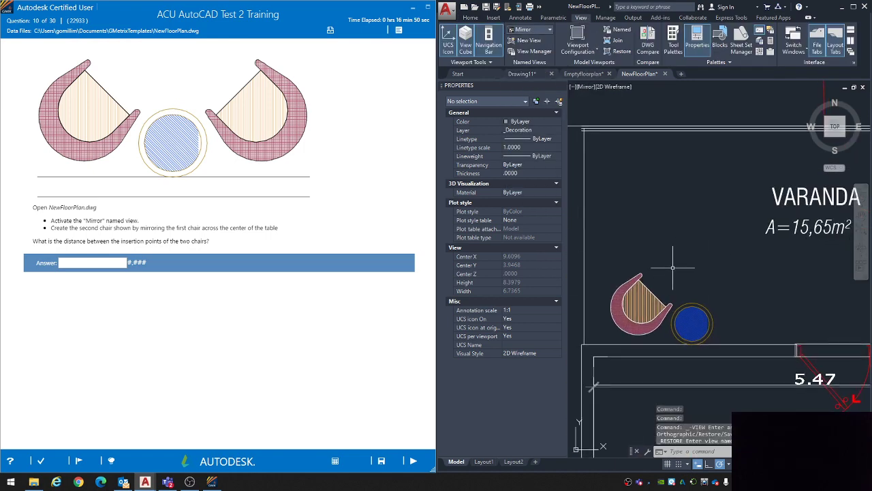
pyautogui.moveTo(52, 228); pyautogui.dragTo(225, 230)
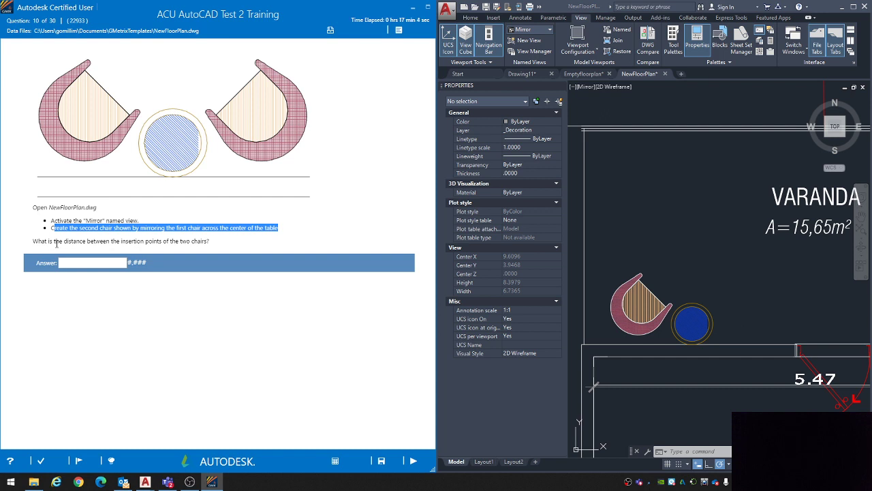
pyautogui.click(652, 232)
pyautogui.press('Escape')
pyautogui.press('Escape')
pyautogui.press('Escape')
pyautogui.moveTo(653, 245); pyautogui.dragTo(633, 213, button='middle')
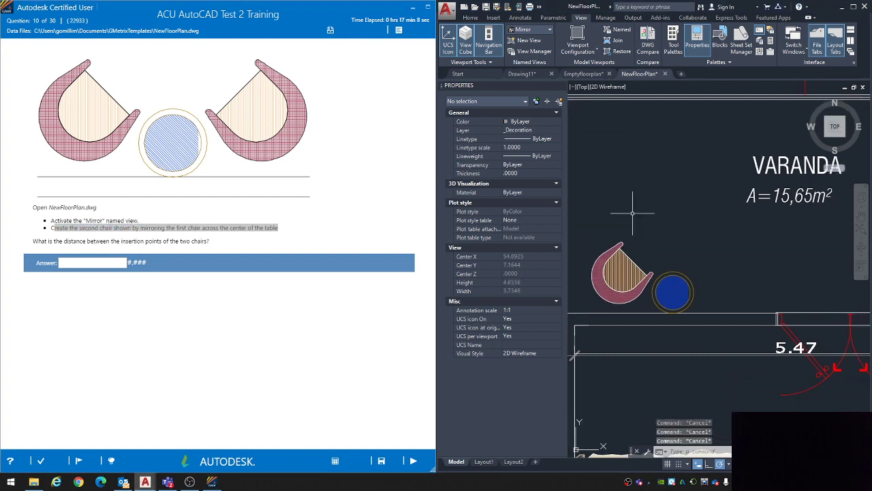
# Step: Mirror the chair group across a vertical line through the round table's center, keeping the source objects
pyautogui.click(471, 17)
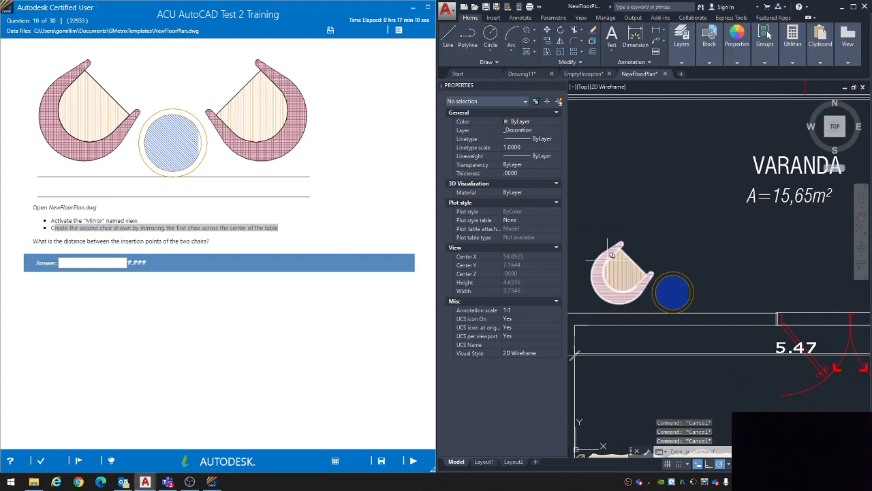
pyautogui.click(607, 259)
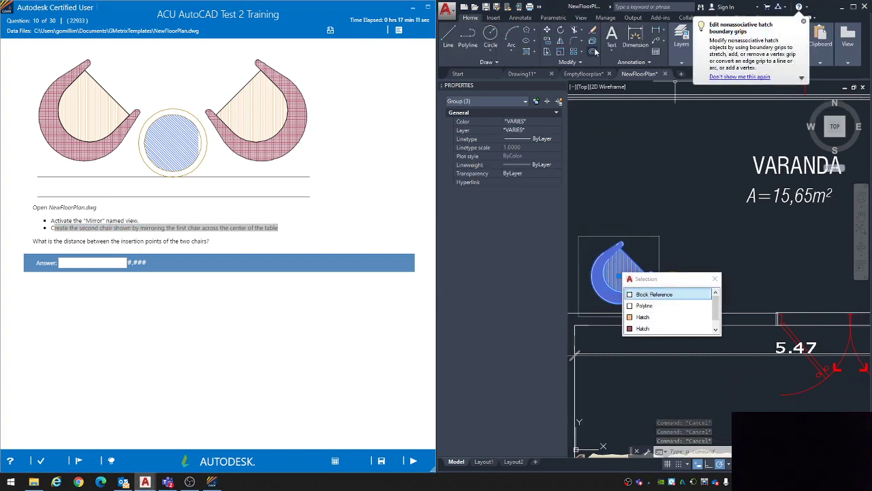
pyautogui.click(803, 21)
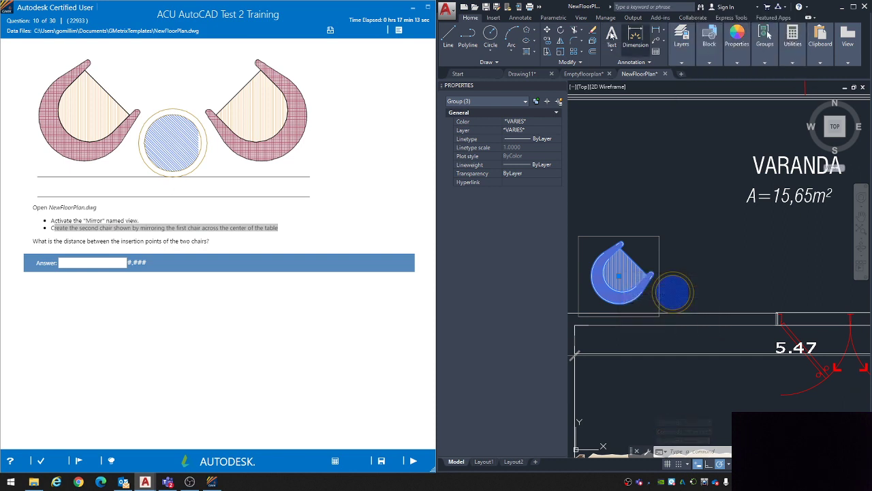
pyautogui.click(560, 42)
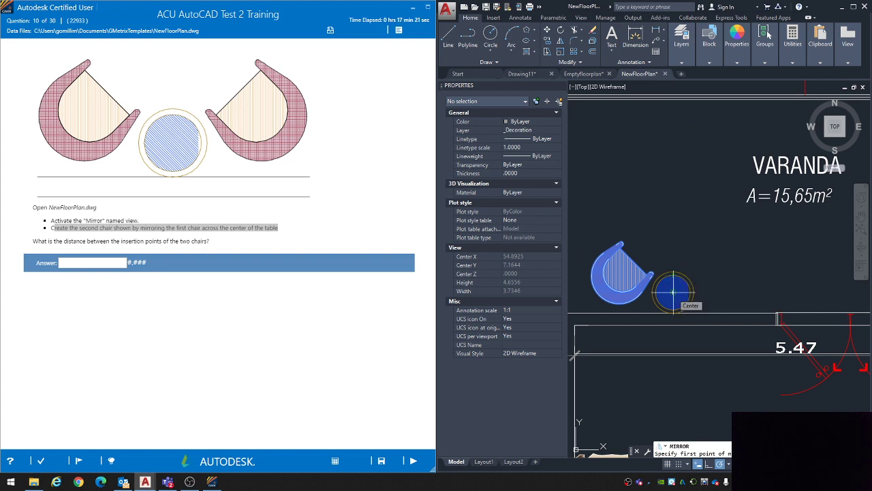
pyautogui.click(673, 291)
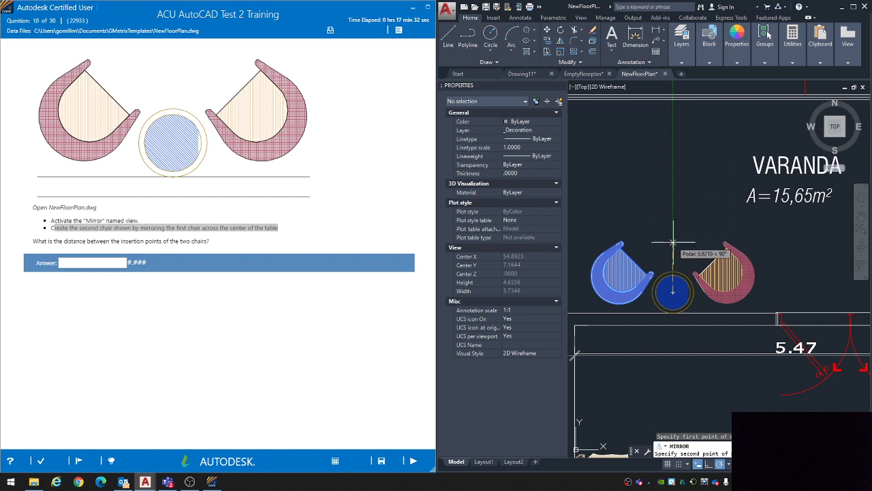
pyautogui.click(672, 140)
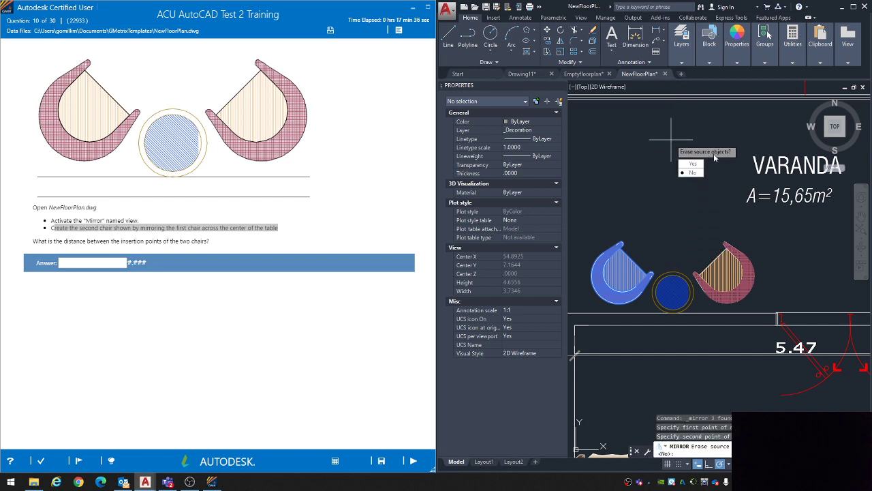
pyautogui.click(692, 172)
pyautogui.press('Escape')
pyautogui.press('Escape')
pyautogui.press('Escape')
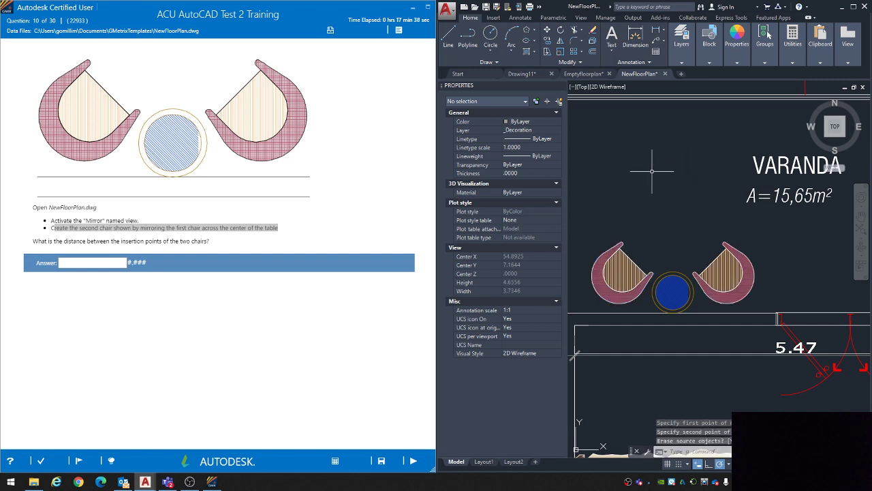
pyautogui.doubleClick(124, 242)
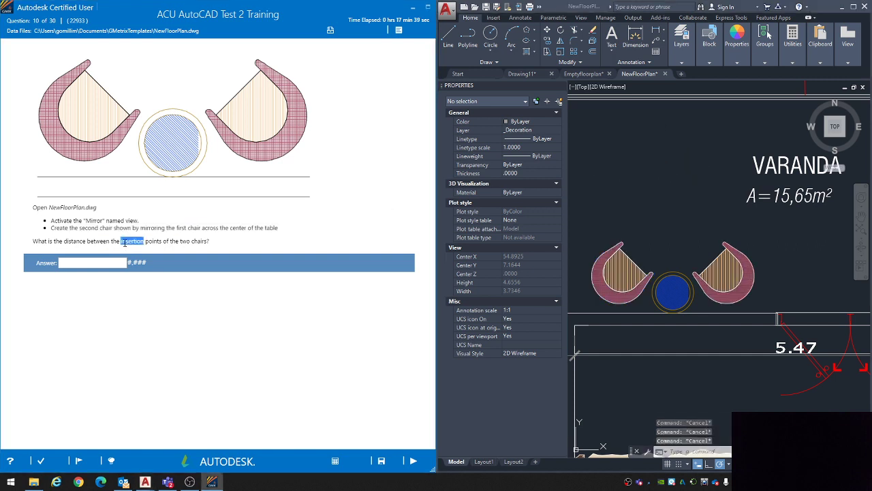
pyautogui.click(66, 241)
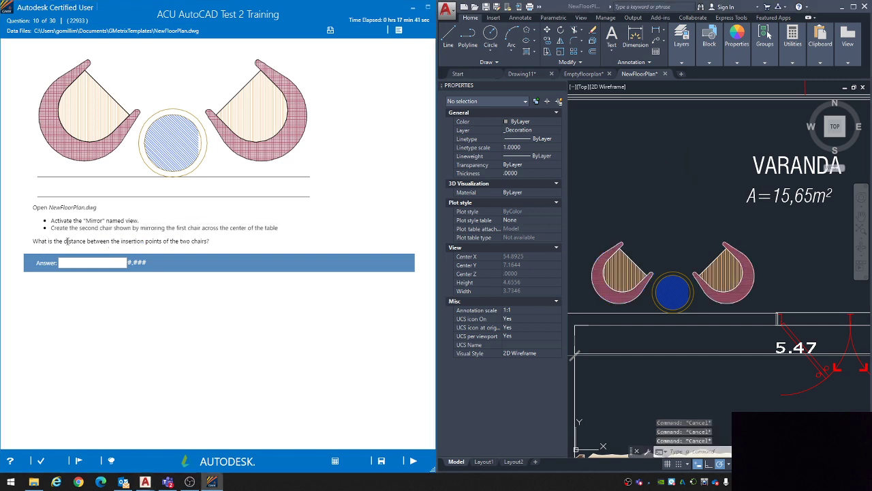
pyautogui.doubleClick(139, 240)
pyautogui.click(139, 248)
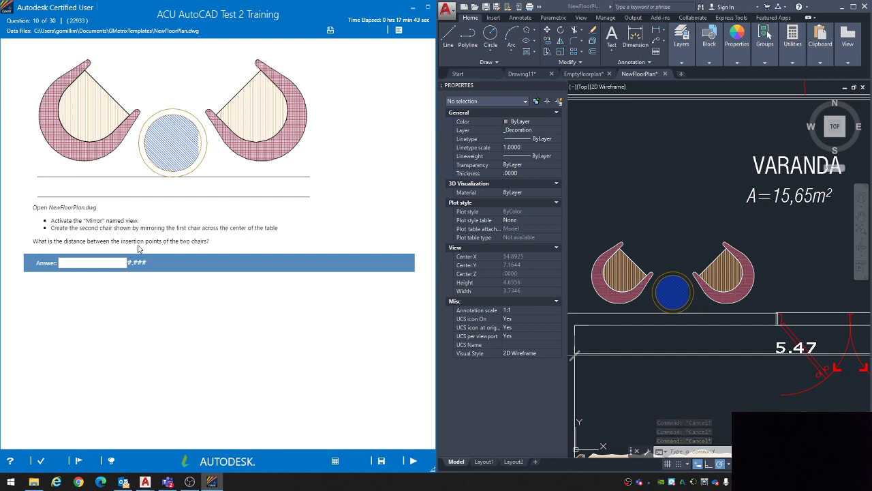
# Step: Insert the CAD6 block from the drawing's block gallery in the empty area above the original chair
pyautogui.click(635, 188)
pyautogui.click(709, 41)
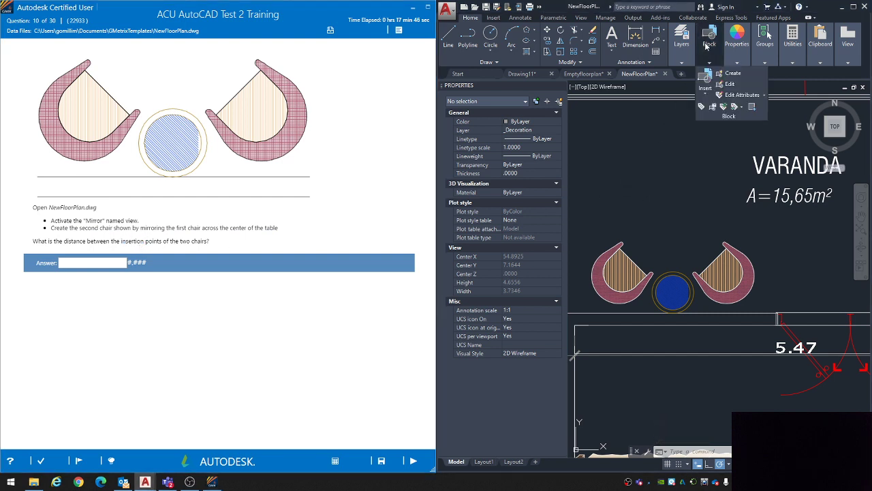
pyautogui.click(705, 95)
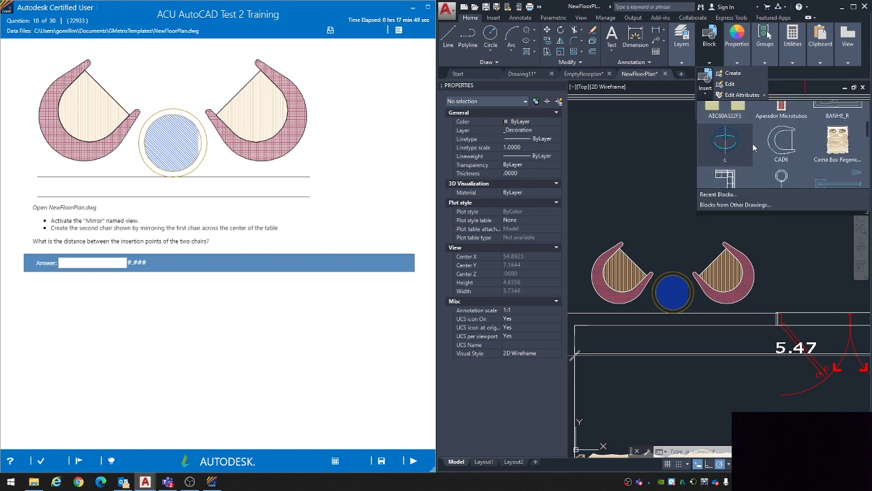
pyautogui.scroll(-2, 754, 147)
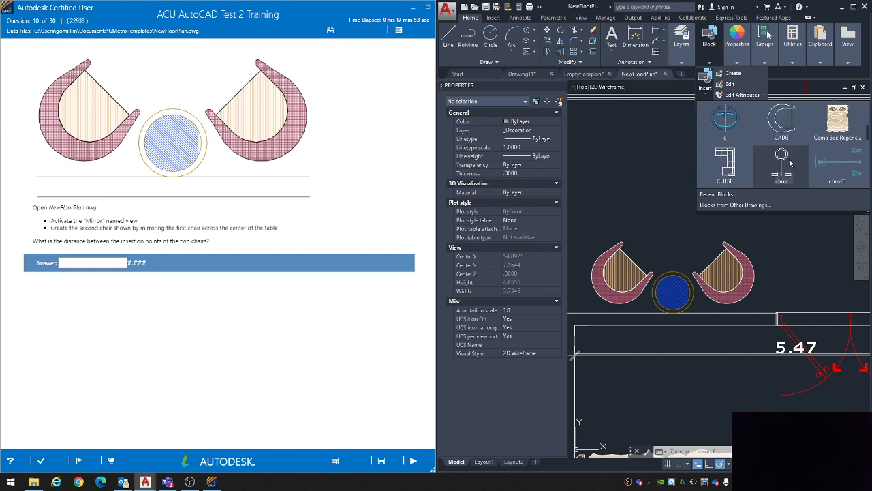
pyautogui.scroll(-6, 790, 162)
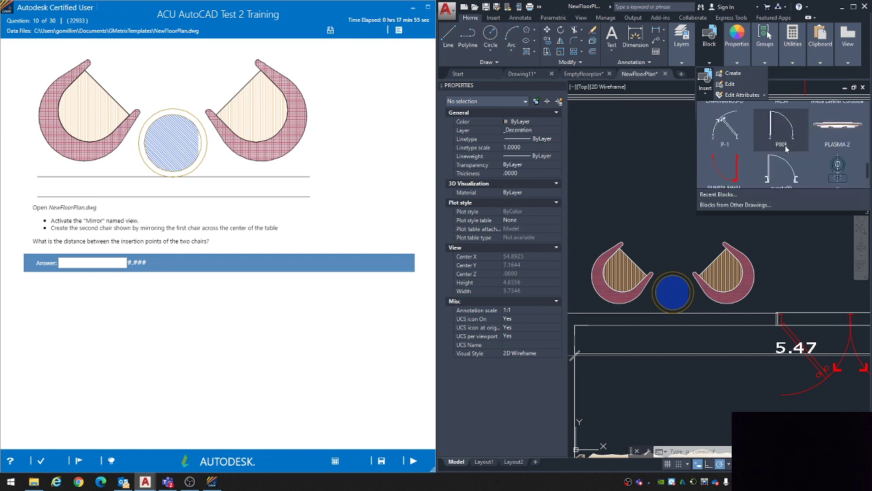
pyautogui.scroll(12, 786, 149)
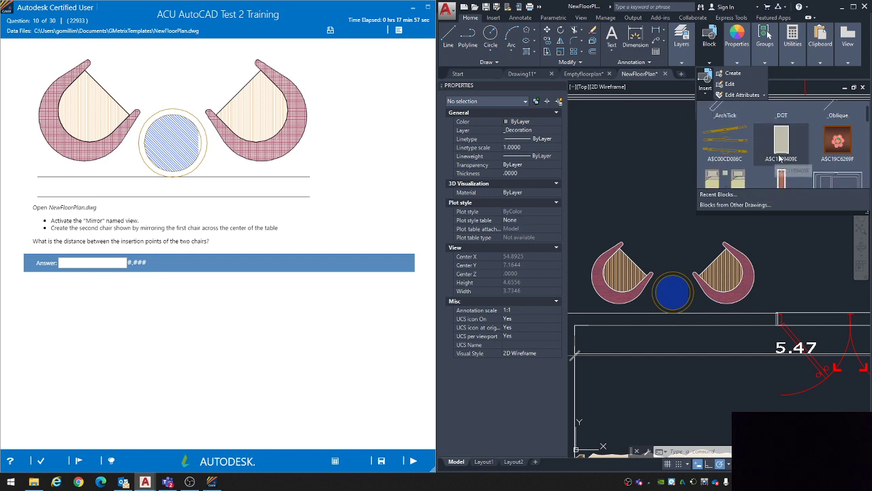
pyautogui.scroll(1, 779, 155)
pyautogui.scroll(-6, 779, 155)
pyautogui.click(784, 152)
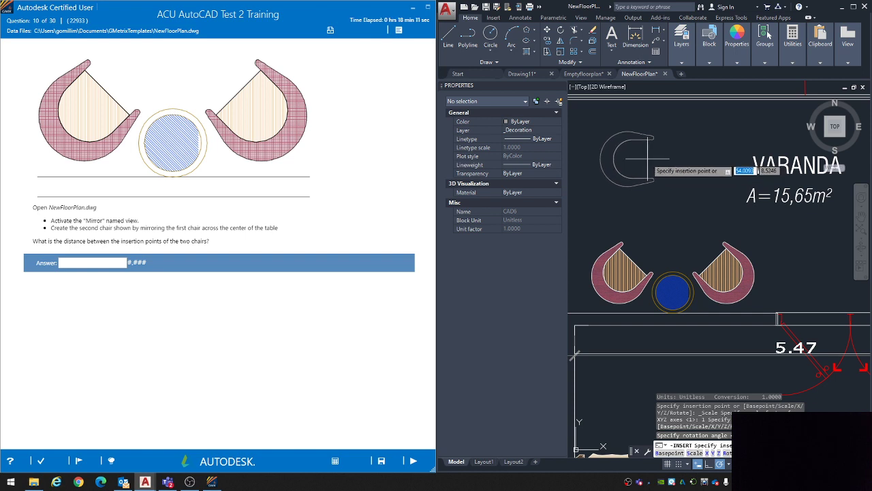
pyautogui.click(651, 160)
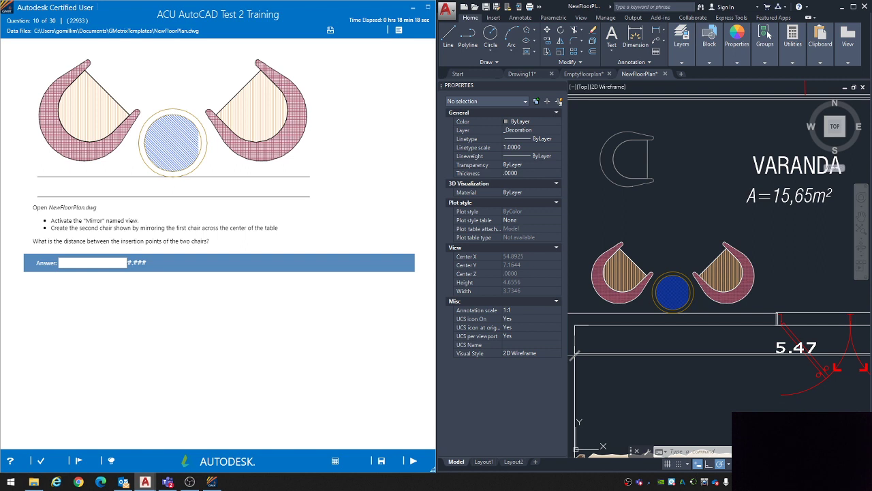
# Step: Check the Insertion object snap, draw a line between the two hatched chairs' insertion points, and delete it
pyautogui.click(728, 464)
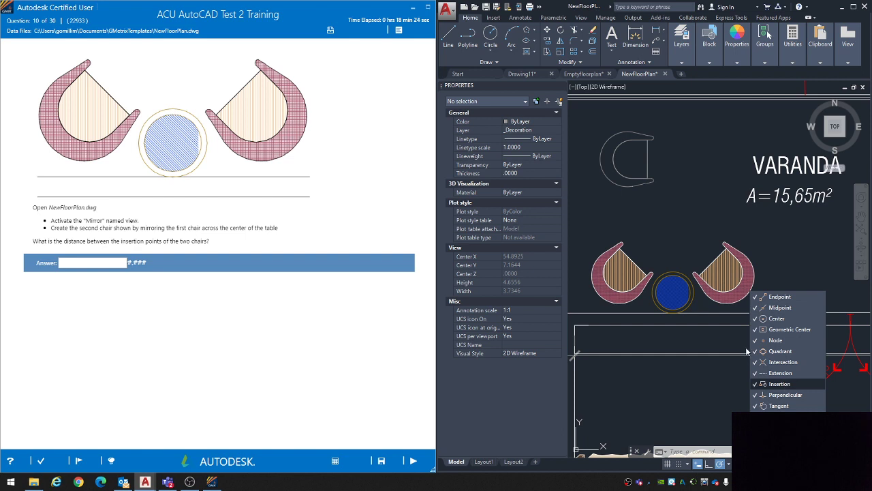
pyautogui.click(672, 235)
pyautogui.write('l')
pyautogui.press('Return')
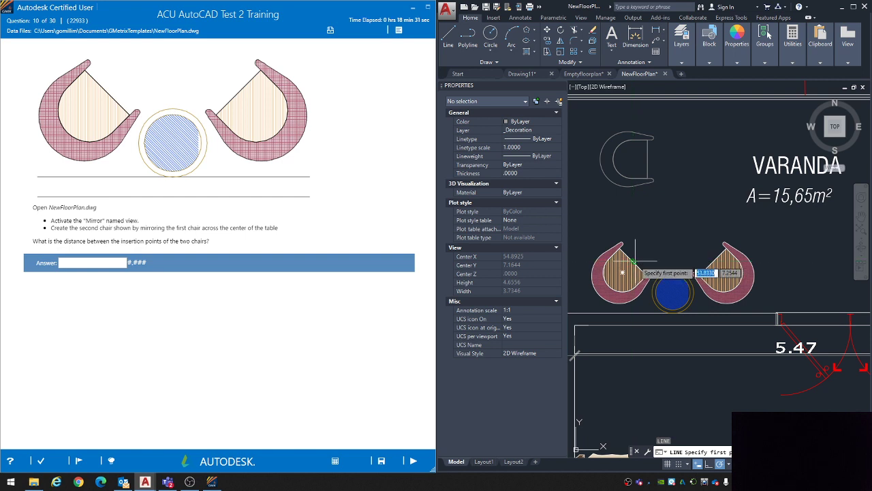
pyautogui.click(711, 260)
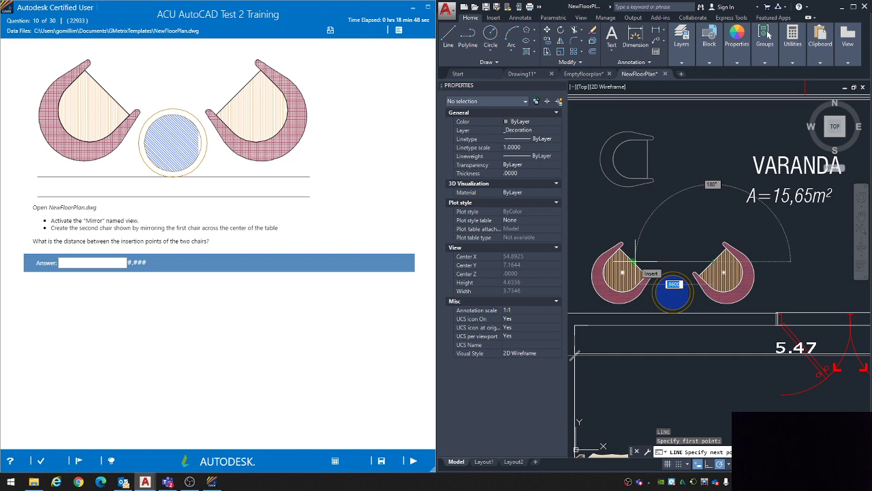
pyautogui.click(634, 262)
pyautogui.press('Return')
pyautogui.click(688, 261)
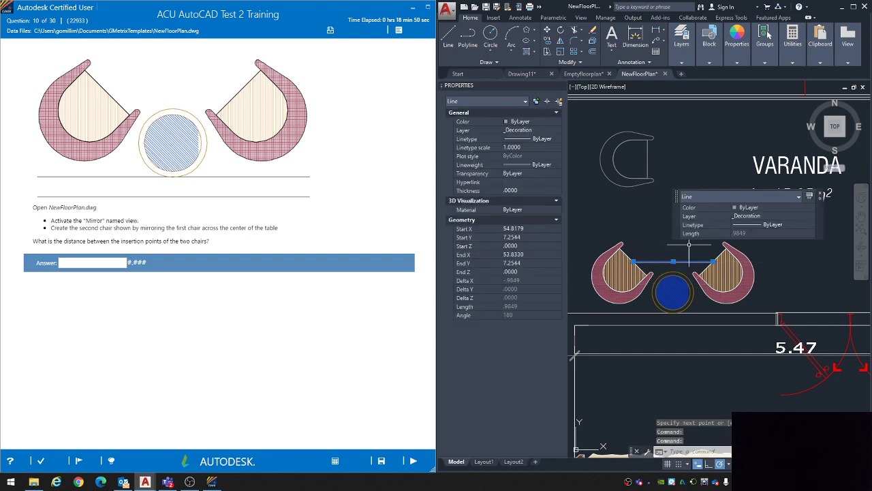
pyautogui.press('Delete')
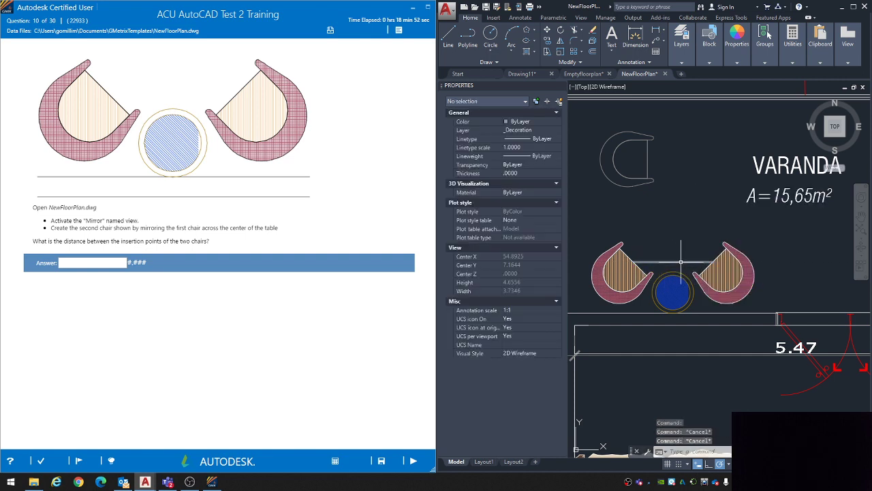
# Step: Measure the distance between the insertion points of the two hatched chairs with the Distance command, and repeat the check
pyautogui.write('dist')
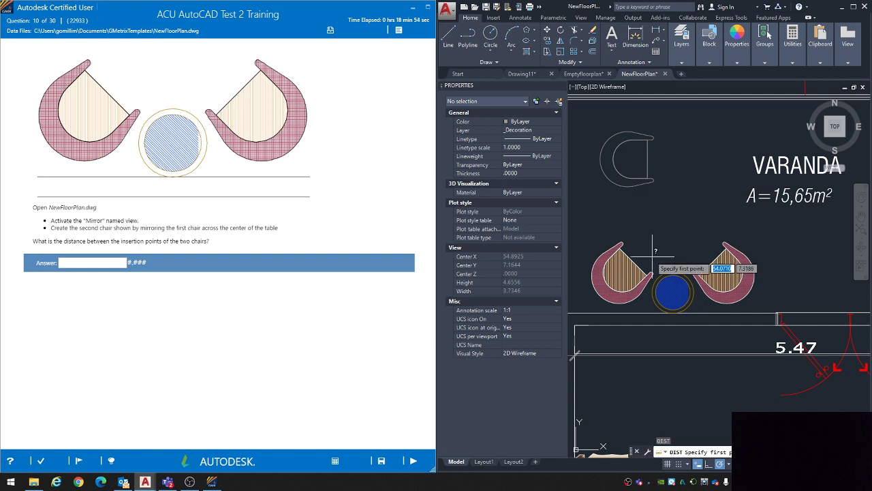
pyautogui.press('Return')
pyautogui.click(632, 261)
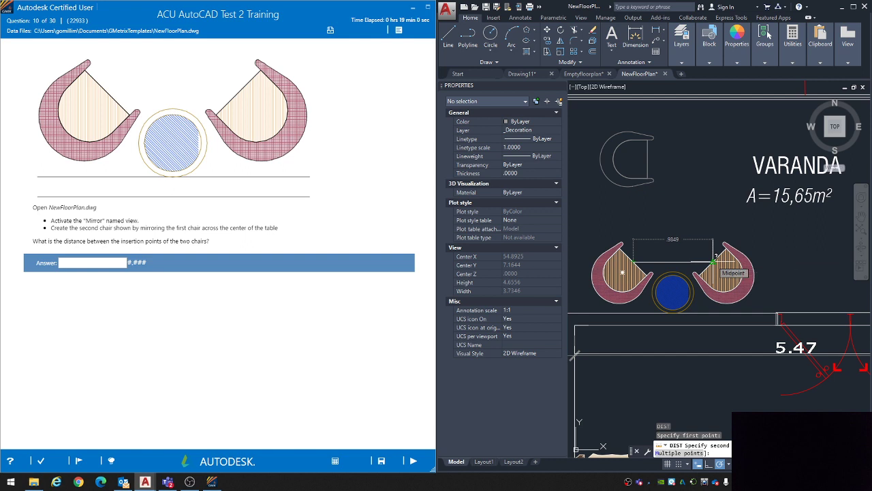
pyautogui.press('Escape')
pyautogui.click(87, 263)
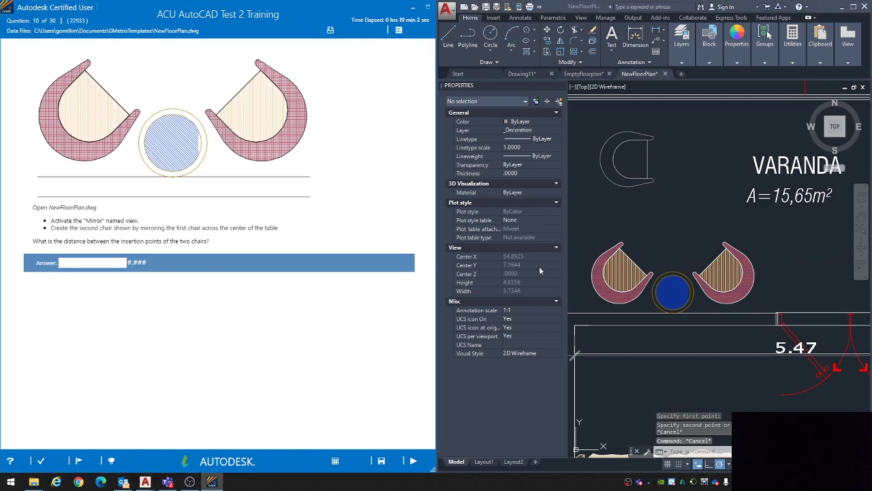
pyautogui.click(648, 239)
pyautogui.press('Escape')
pyautogui.press('Escape')
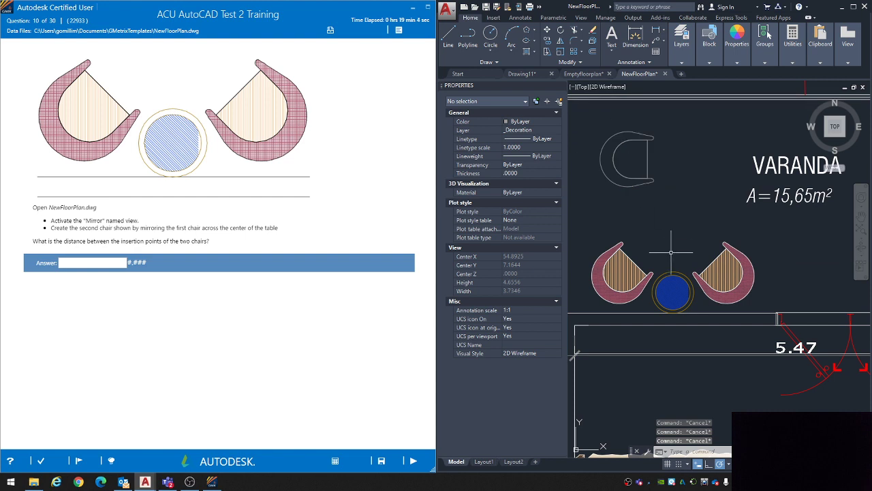
pyautogui.write('dist')
pyautogui.press('Return')
pyautogui.click(633, 261)
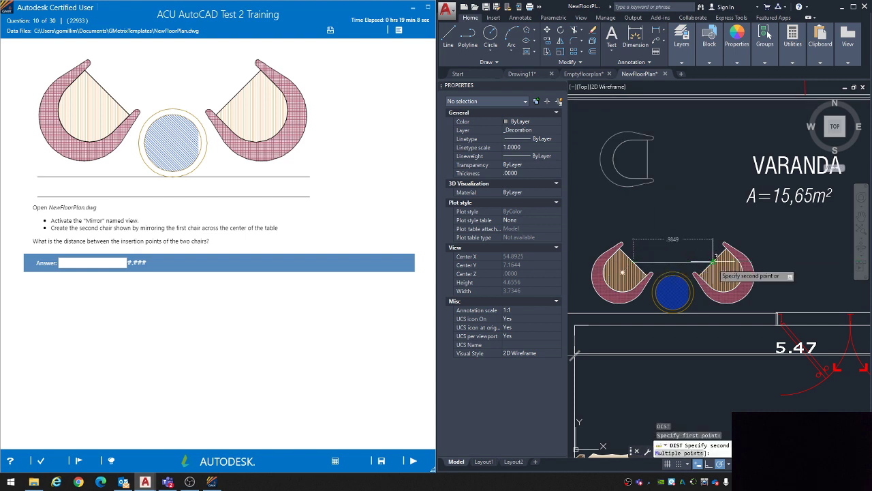
pyautogui.press('Escape')
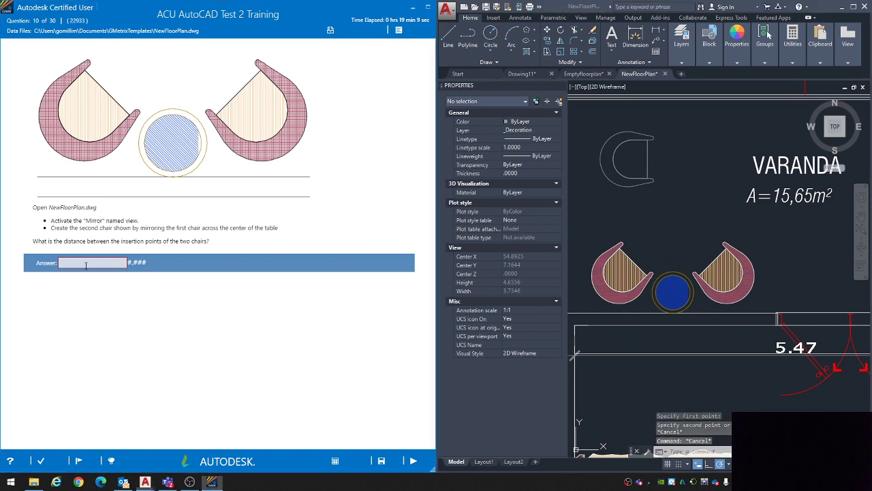
# Step: Enter .985 as the answer to question 10 and submit it for grading
pyautogui.click(86, 263)
pyautogui.write('9')
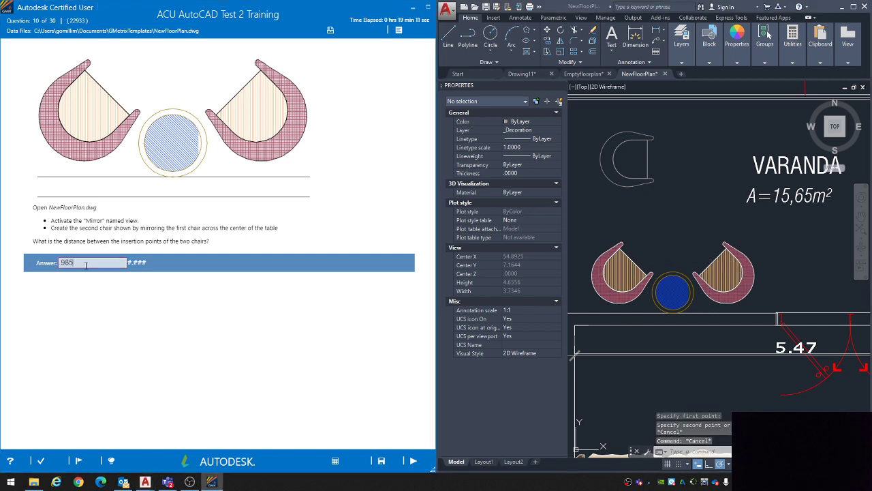
pyautogui.write('85')
pyautogui.click(413, 461)
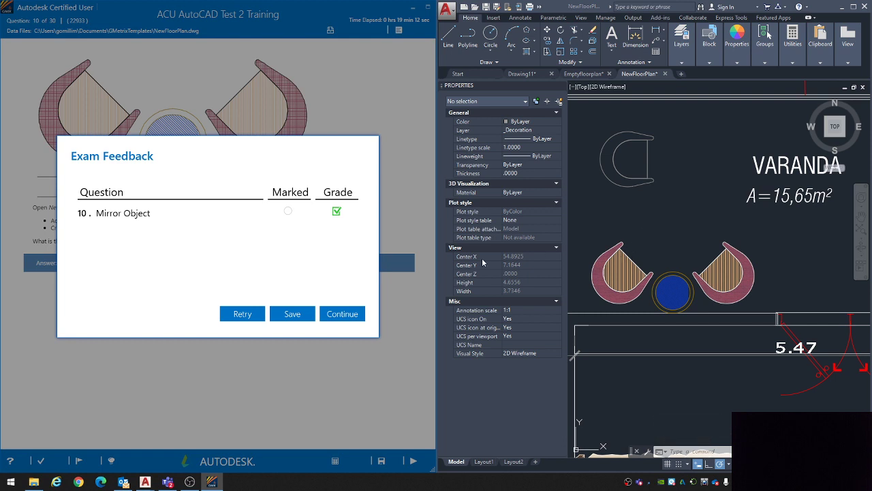
# Step: Recheck the chair-to-chair distance from the original chair's insertion point and continue to question 11
pyautogui.click(640, 219)
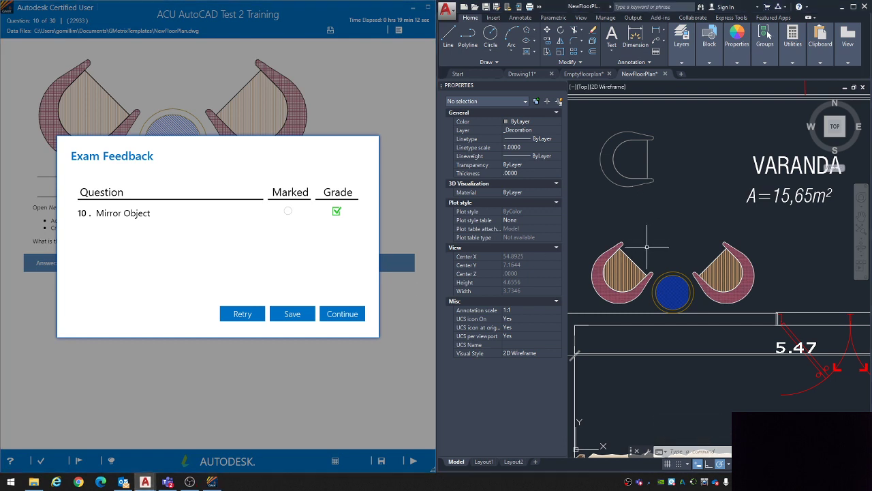
pyautogui.write('di')
pyautogui.press('Return')
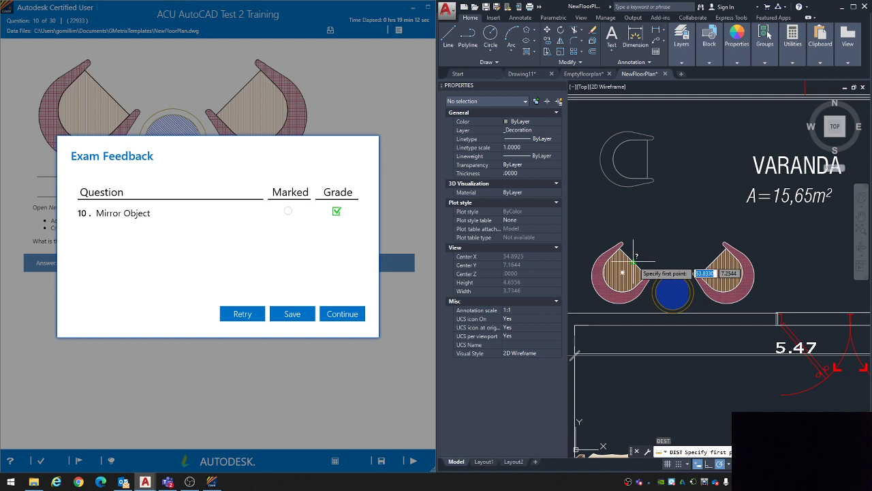
pyautogui.click(632, 262)
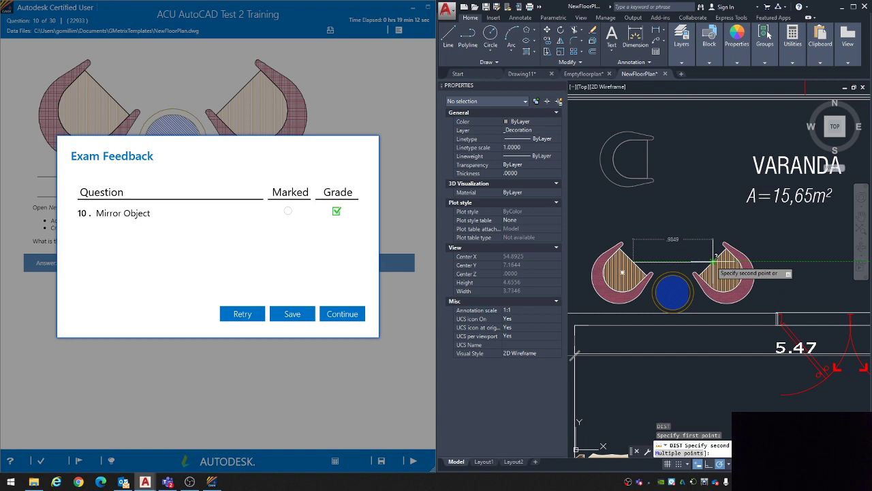
pyautogui.click(338, 315)
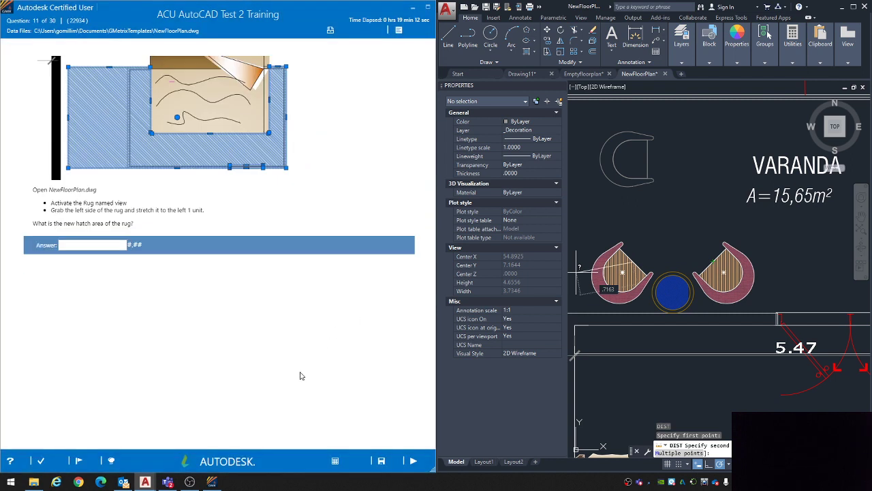
pyautogui.press('Escape')
pyautogui.press('Escape')
pyautogui.press('Escape')
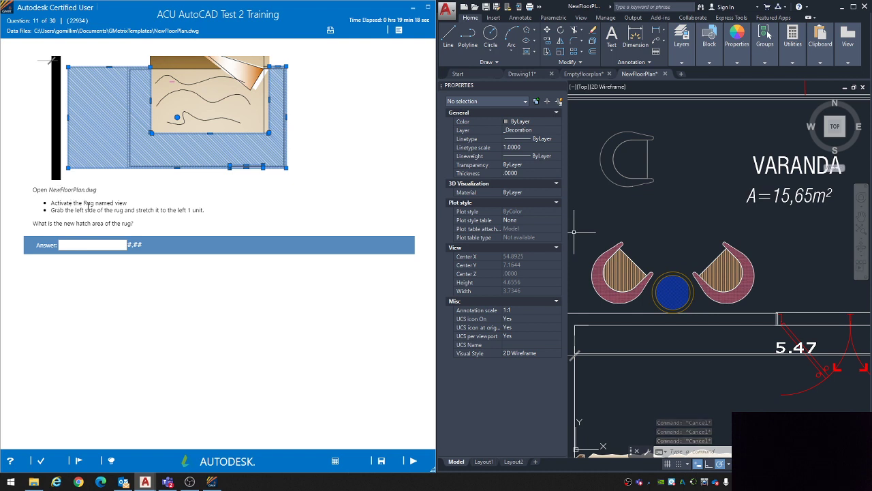
# Step: Activate the Rug named view for question 11 and highlight the instruction about stretching the rug 1 unit to the left
pyautogui.click(580, 17)
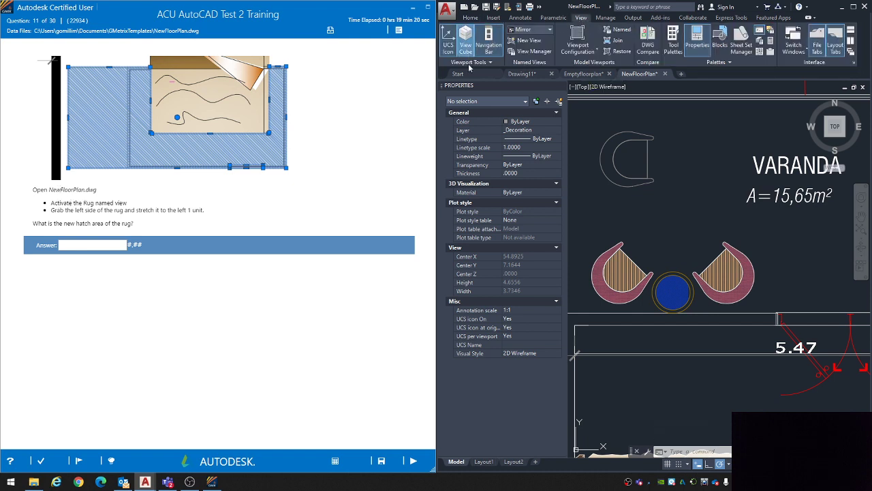
pyautogui.click(531, 29)
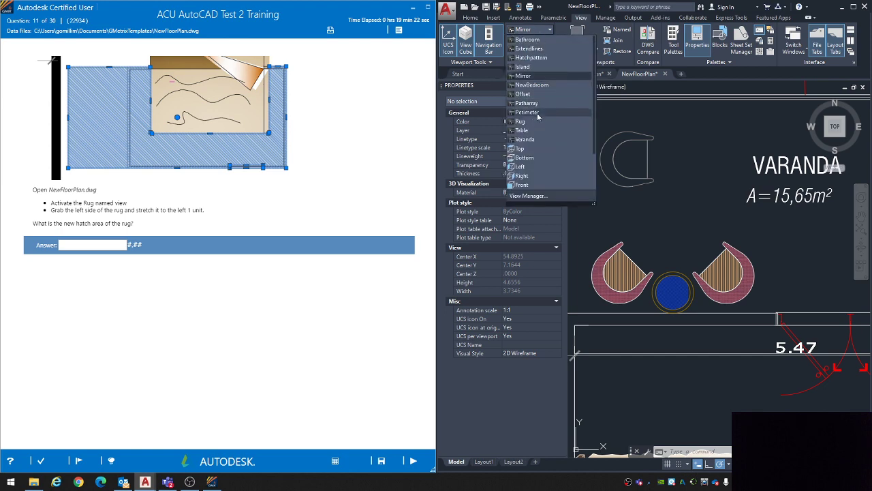
pyautogui.click(526, 121)
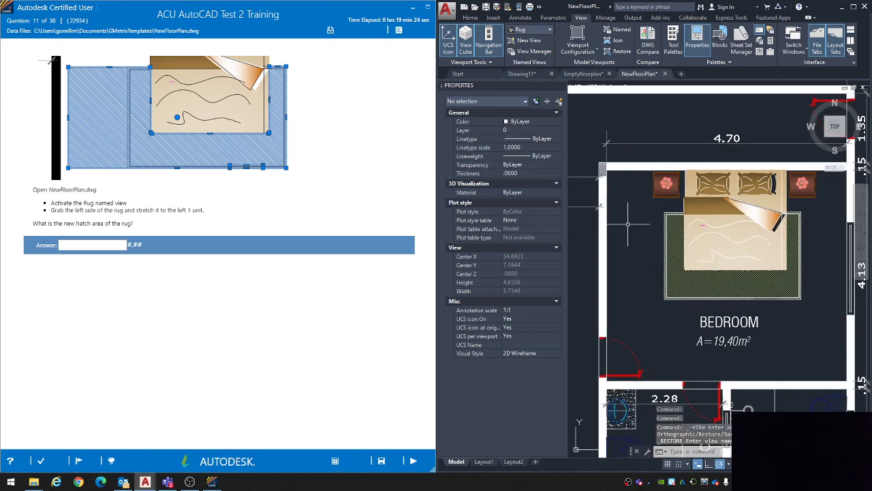
pyautogui.click(471, 18)
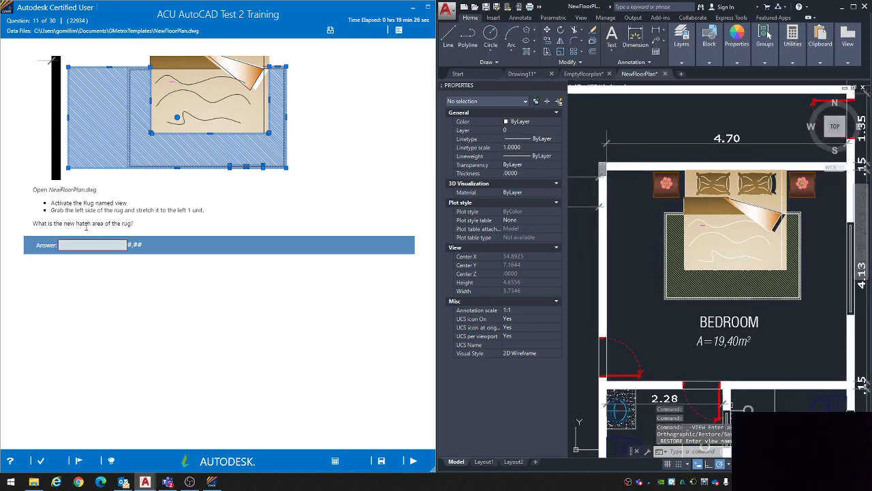
pyautogui.moveTo(55, 211); pyautogui.dragTo(197, 212)
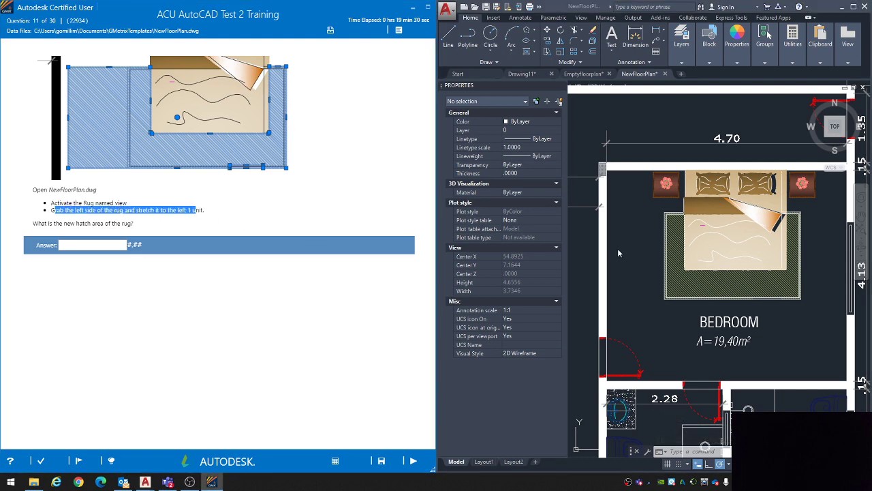
# Step: Try stretching the left edge of the rug's hatch 1 unit to the left, and undo the stretch
pyautogui.click(649, 254)
pyautogui.click(671, 256)
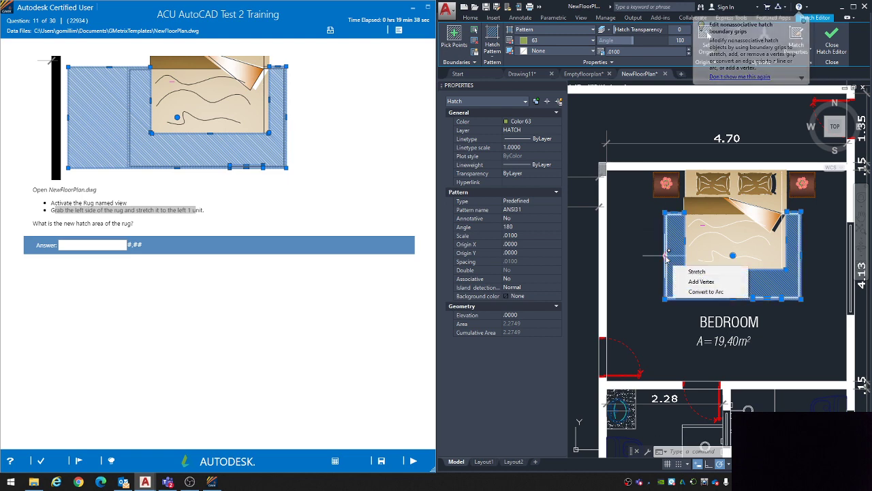
pyautogui.click(666, 255)
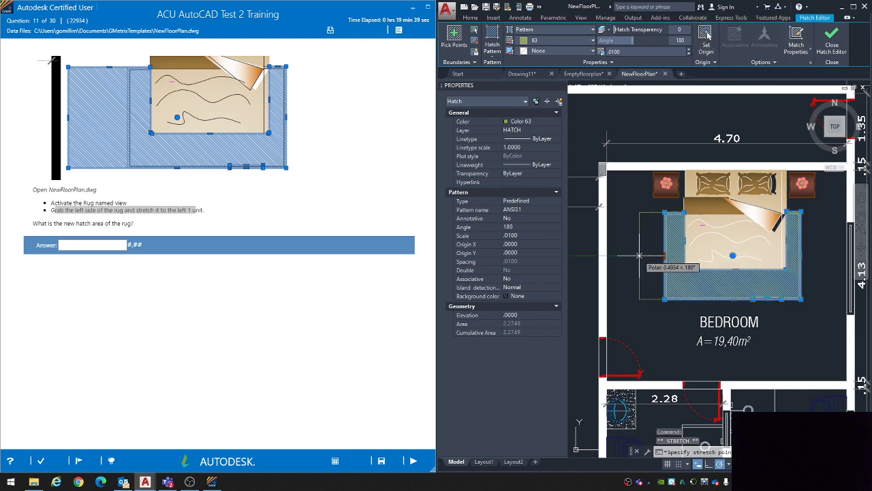
pyautogui.write('1')
pyautogui.press('Return')
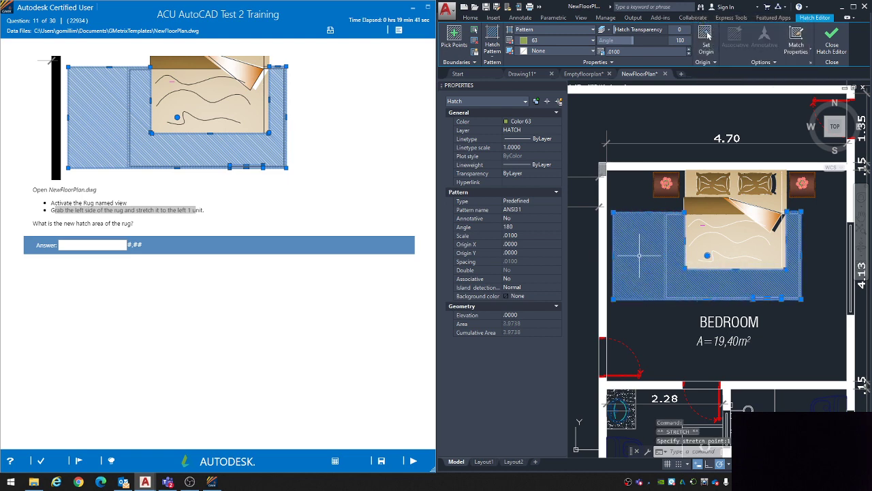
pyautogui.press('Escape')
pyautogui.press('Escape')
pyautogui.press('Escape')
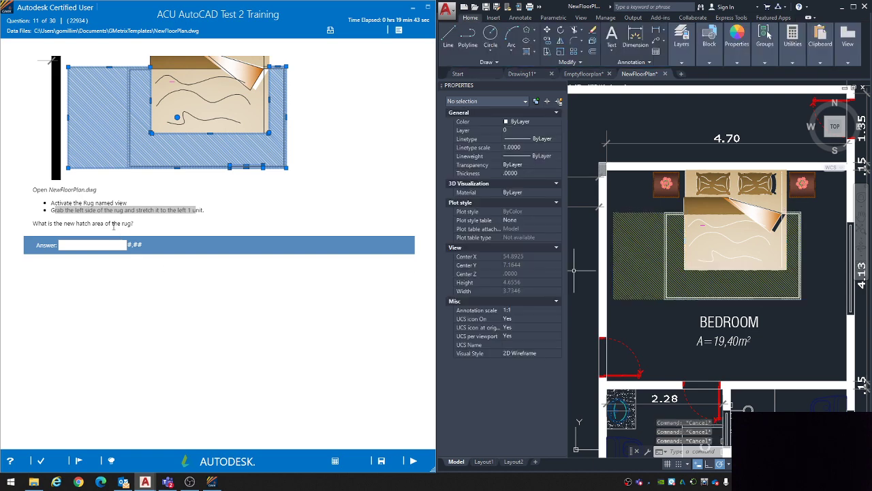
pyautogui.hotkey('ctrl', 'z')
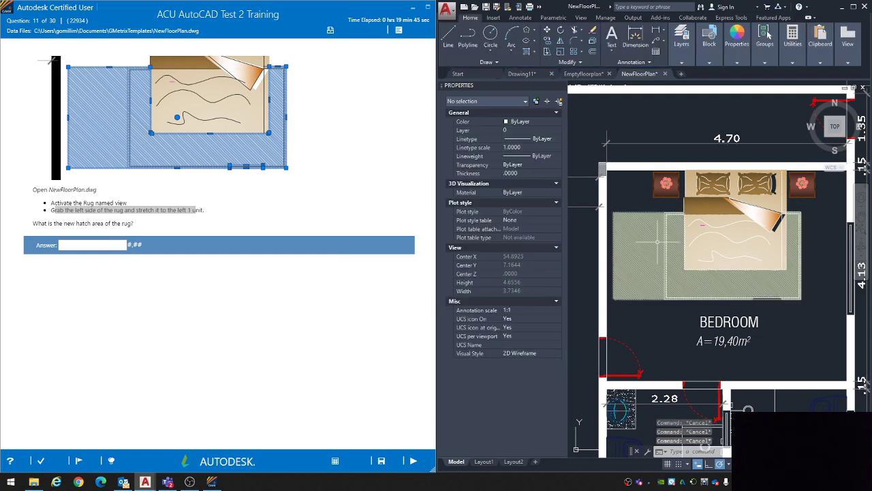
# Step: Stretch the left edge of the rug's outer border polyline 1 unit to the left
pyautogui.scroll(3, 666, 226)
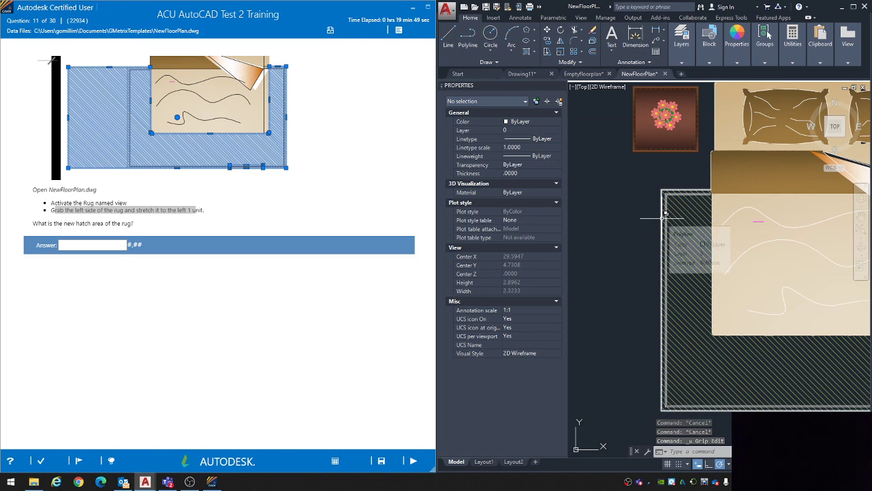
pyautogui.click(665, 214)
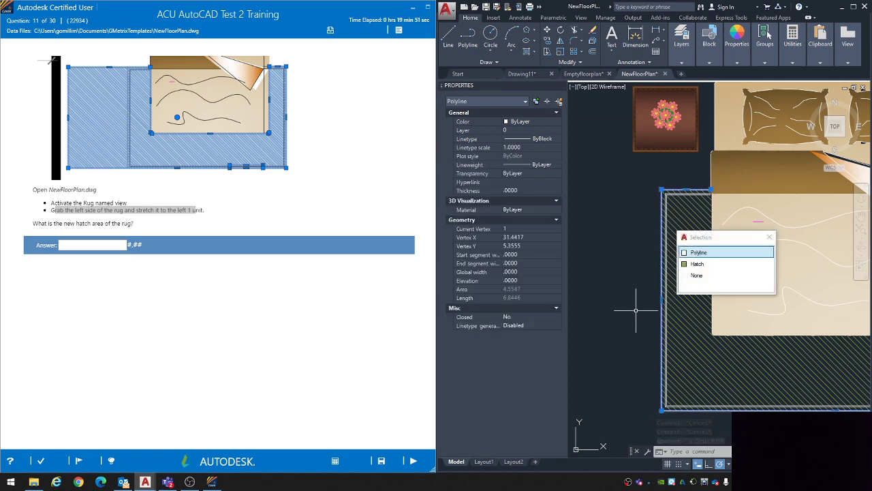
pyautogui.click(661, 299)
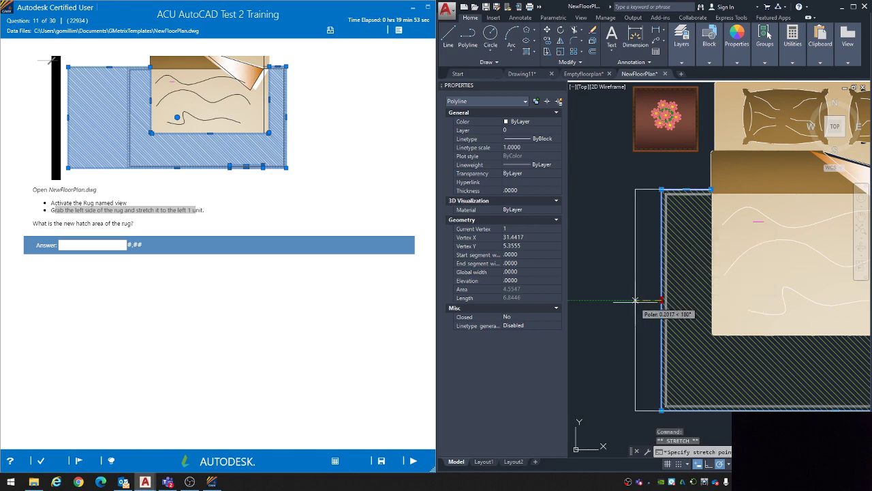
pyautogui.write('1')
pyautogui.press('Return')
pyautogui.scroll(-2, 622, 299)
pyautogui.moveTo(619, 300); pyautogui.dragTo(662, 299, button='middle')
pyautogui.press('Escape')
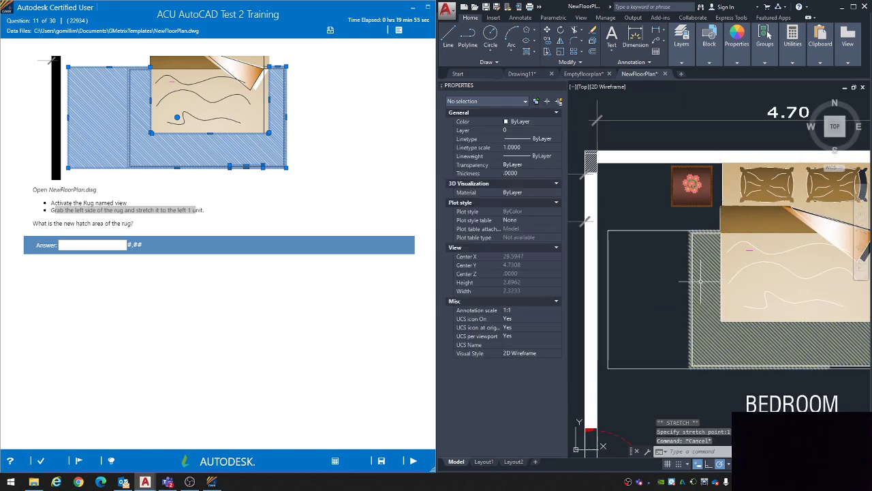
# Step: Stretch the left edge of the rug's hatch 1 unit to the left and clear the selection
pyautogui.click(700, 281)
pyautogui.click(689, 299)
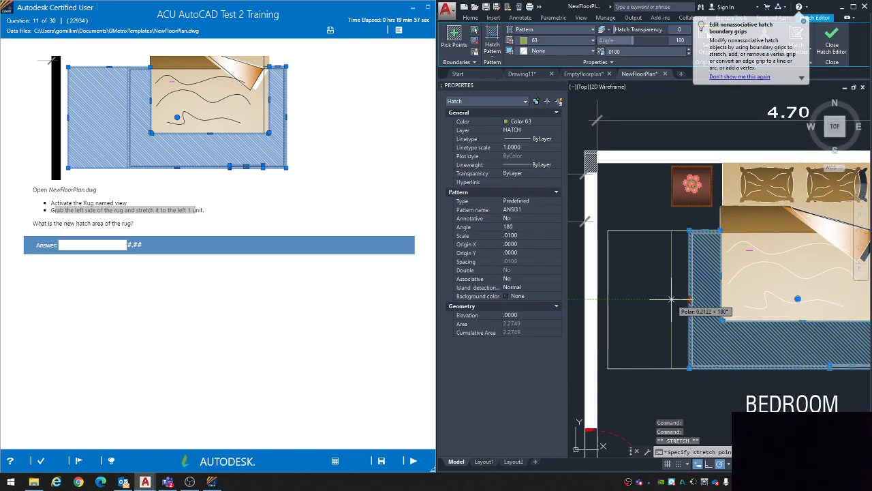
pyautogui.write('1')
pyautogui.press('Return')
pyautogui.press('Escape')
pyautogui.press('Escape')
pyautogui.press('Escape')
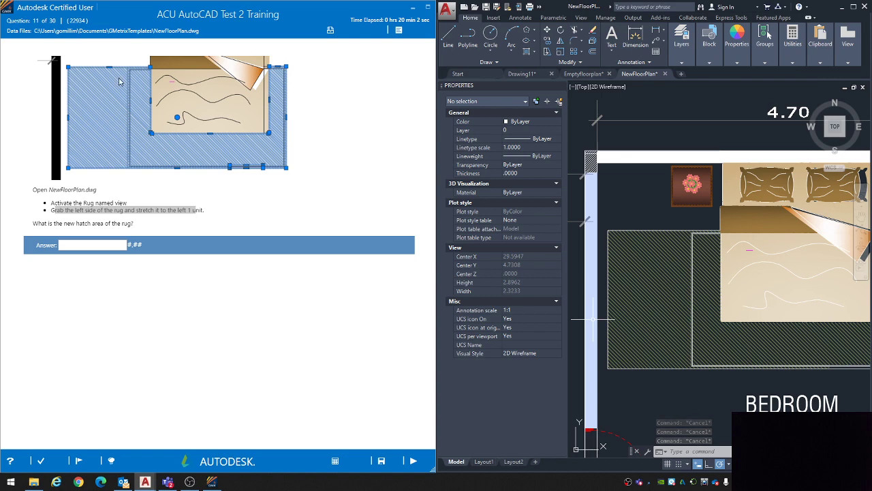
# Step: Stretch the left edge of the outer border polyline 1 unit back to the right, leaving the hatch as it is
pyautogui.click(614, 285)
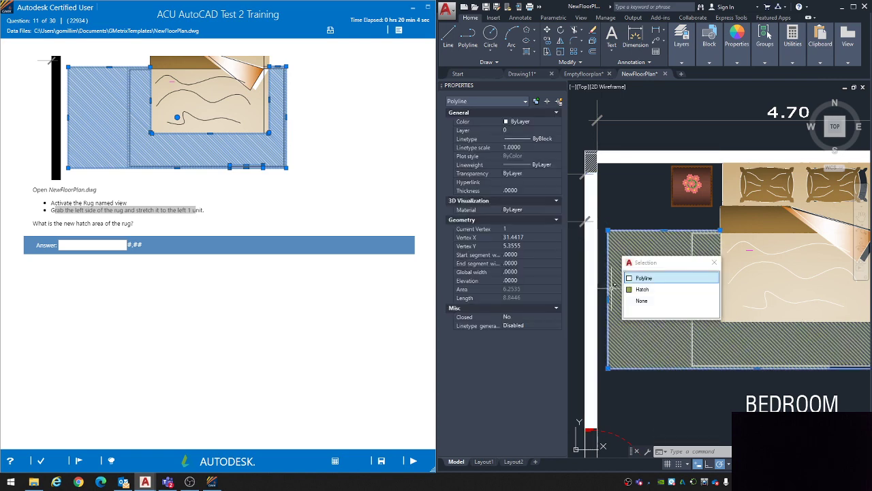
pyautogui.click(609, 299)
pyautogui.write('1')
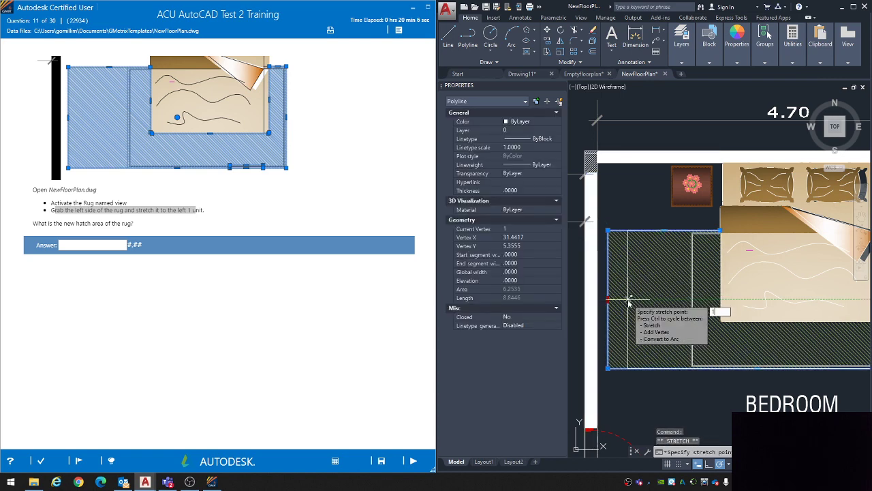
pyautogui.press('Return')
pyautogui.press('Escape')
pyautogui.press('Escape')
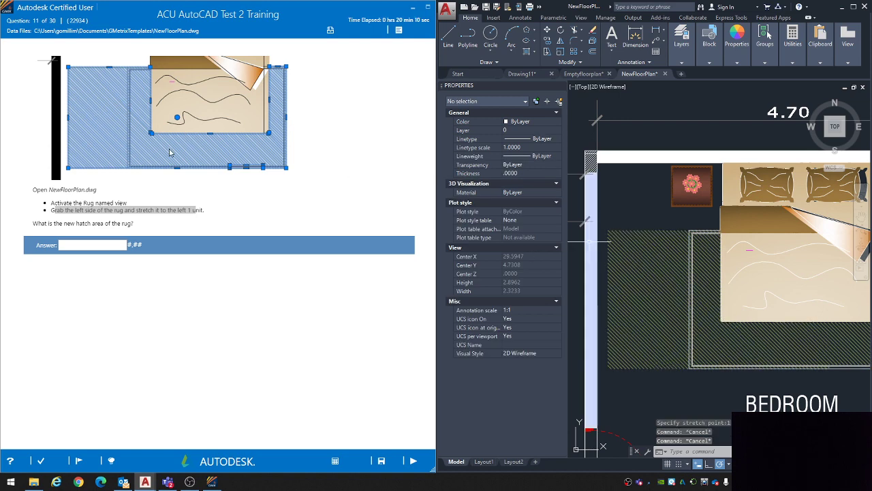
# Step: Answer question 11 with 3.97 from the stretched rug hatch's area property and continue to question 12
pyautogui.click(643, 286)
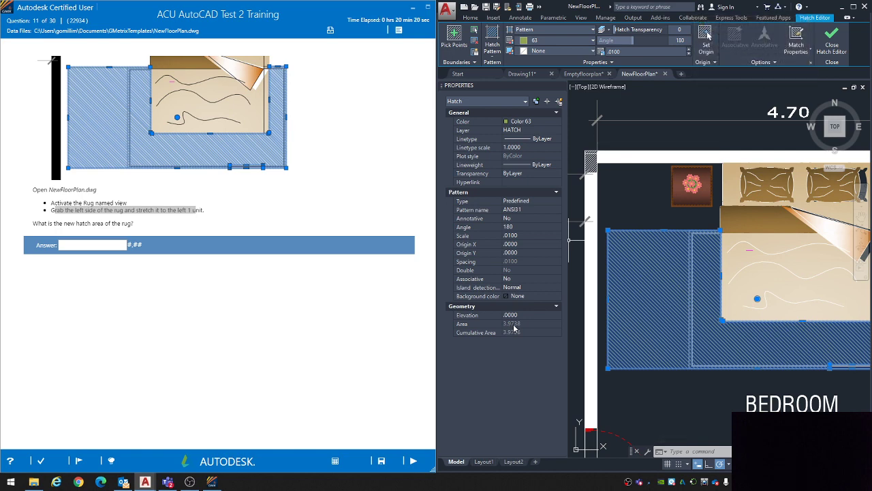
pyautogui.click(66, 244)
pyautogui.write('3.97')
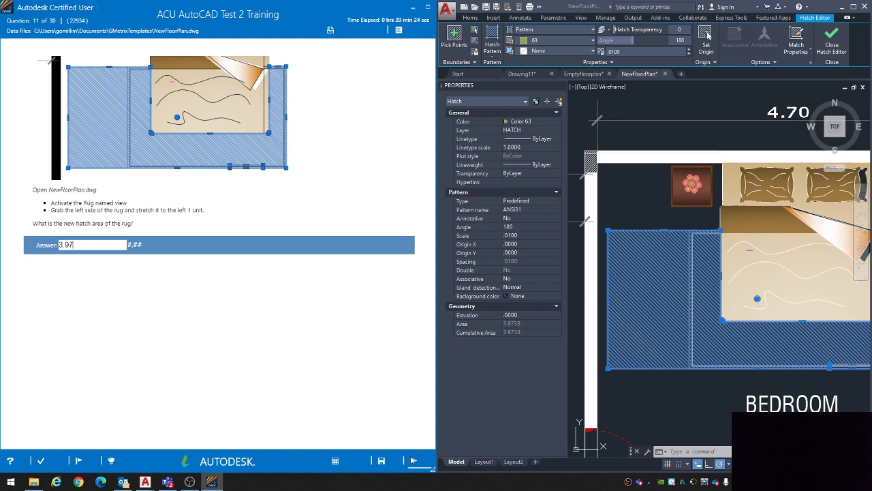
pyautogui.click(412, 460)
pyautogui.click(344, 314)
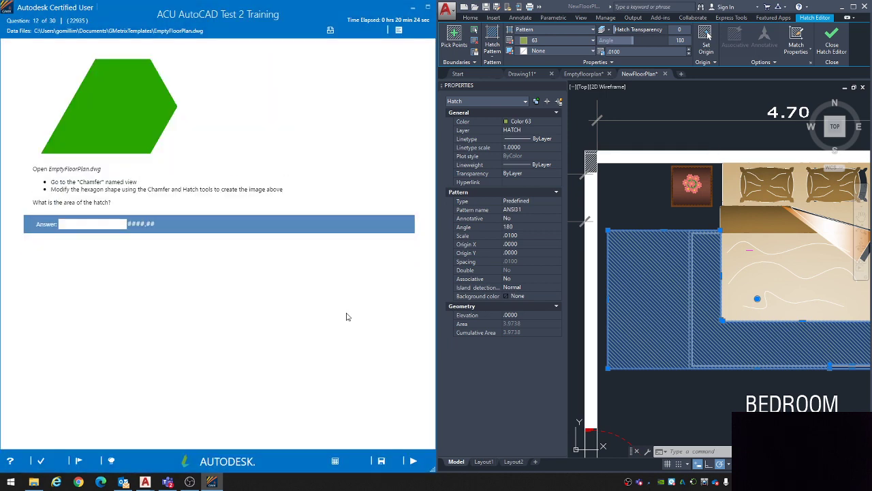
# Step: Clear the rug hatch selection, switch to the Emptyfloorplan drawing and restore its Chamfer named view
pyautogui.press('Escape')
pyautogui.press('Escape')
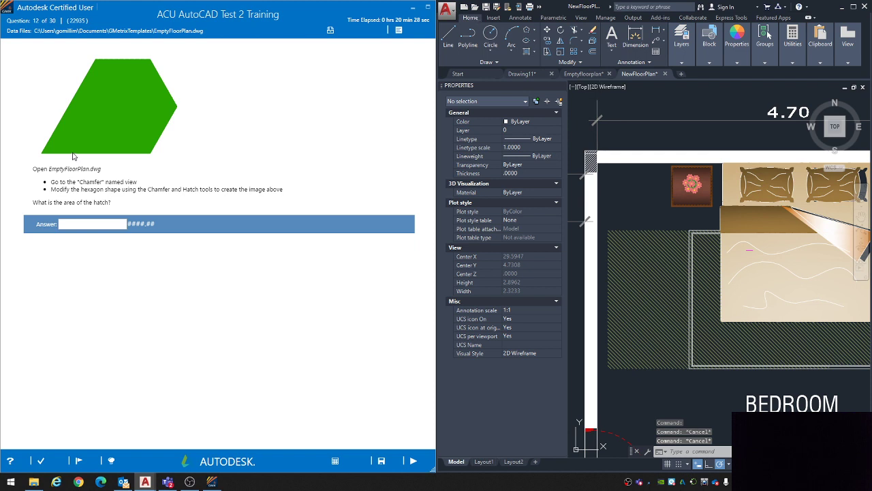
pyautogui.click(583, 73)
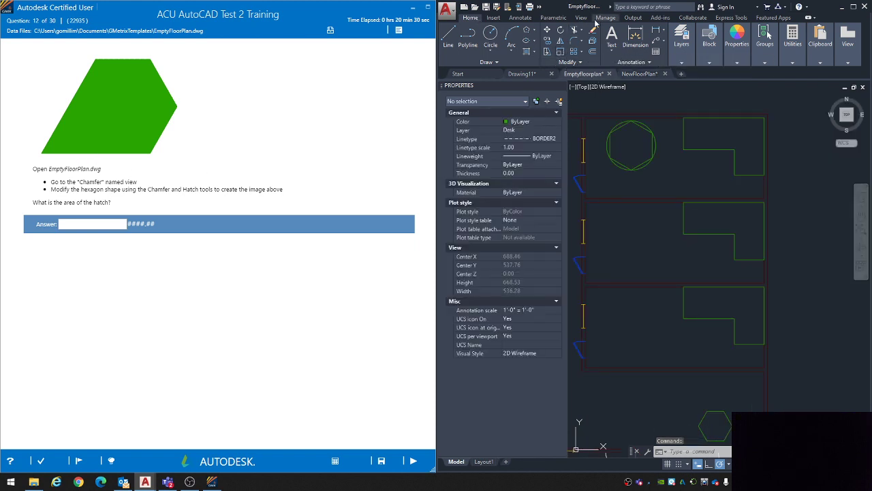
pyautogui.click(581, 18)
pyautogui.click(539, 30)
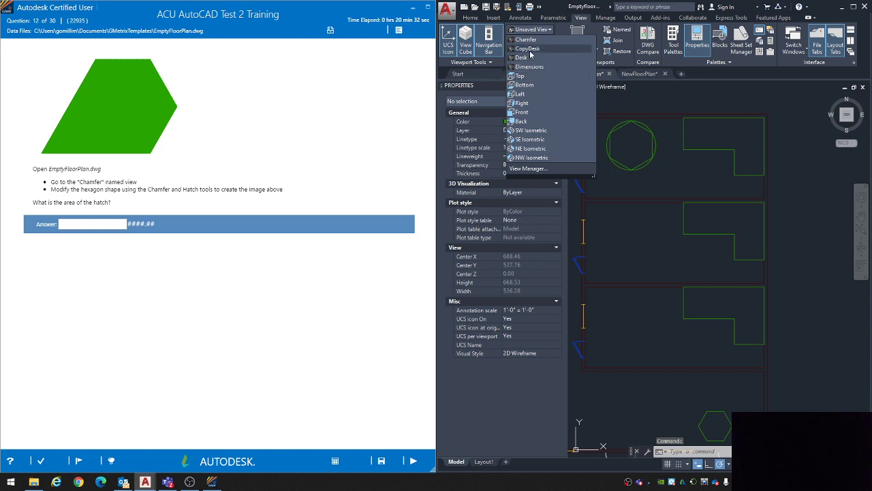
pyautogui.click(528, 40)
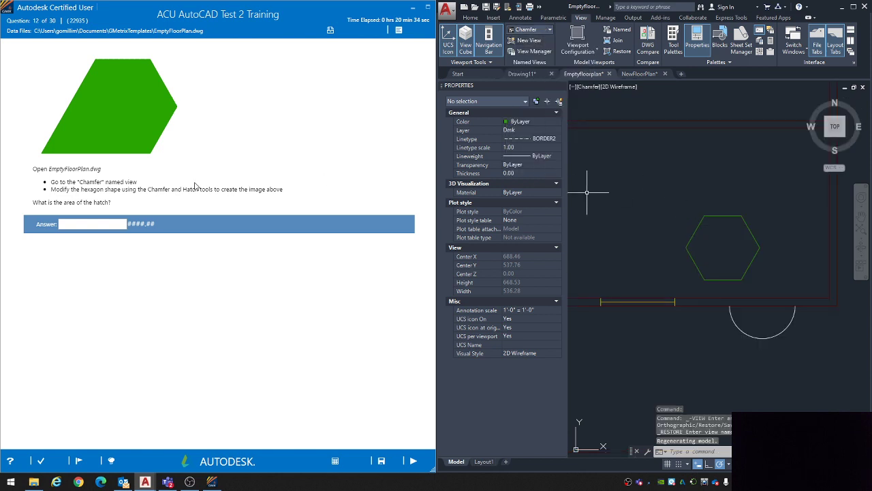
pyautogui.moveTo(58, 189); pyautogui.dragTo(271, 189)
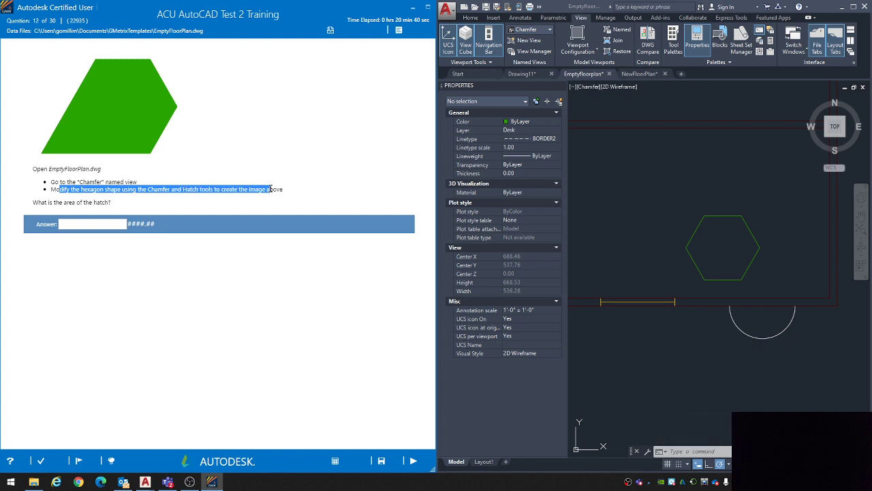
pyautogui.click(270, 189)
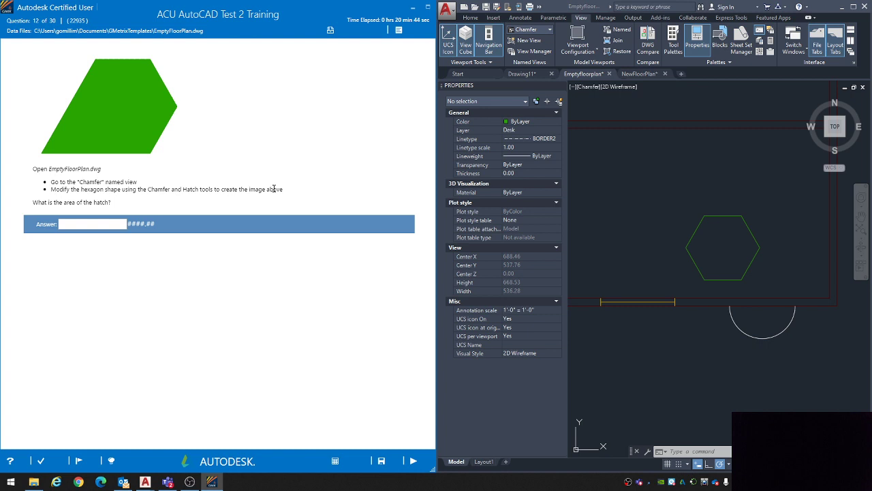
# Step: Draw trial lines extending the hexagon's bottom and upper-left edges until they cross, and erase both lines
pyautogui.moveTo(659, 218)
pyautogui.mouseDown(button='middle')
pyautogui.moveTo(682, 215)
pyautogui.moveTo(658, 201)
pyautogui.mouseUp(button='middle')
pyautogui.click(470, 17)
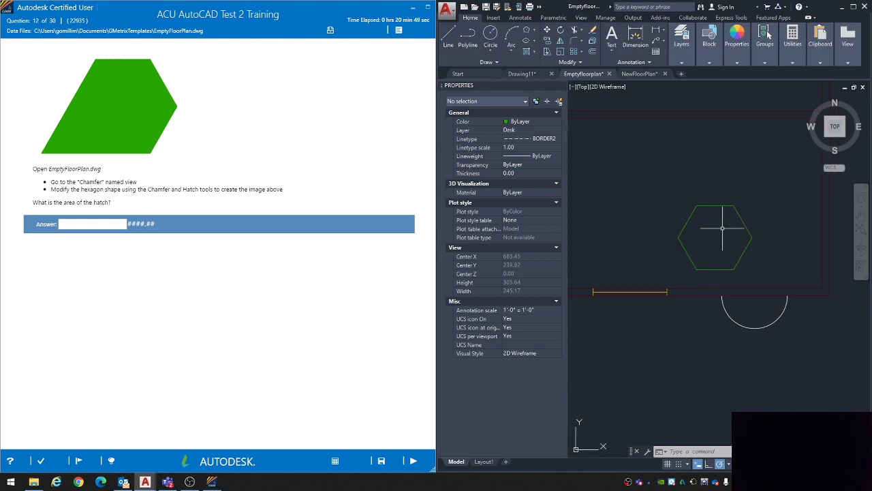
pyautogui.write('l')
pyautogui.press('Return')
pyautogui.click(696, 269)
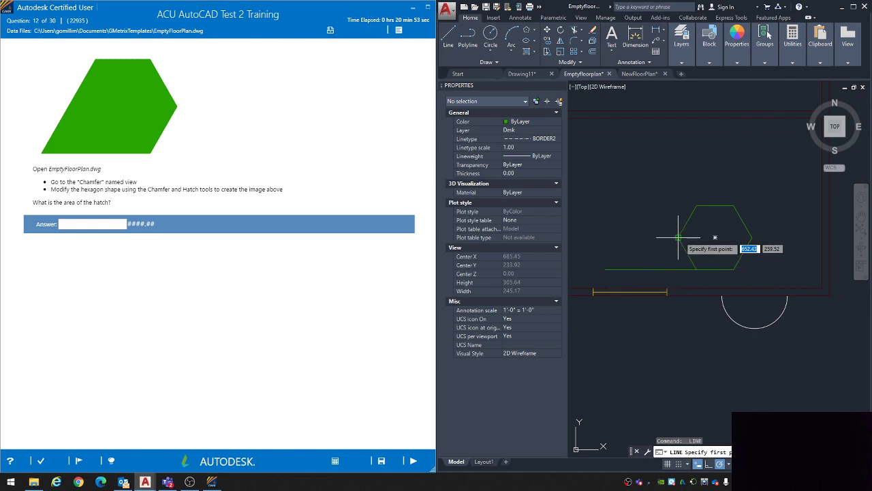
pyautogui.click(655, 279)
pyautogui.press('Escape')
pyautogui.press('Escape')
pyautogui.press('Escape')
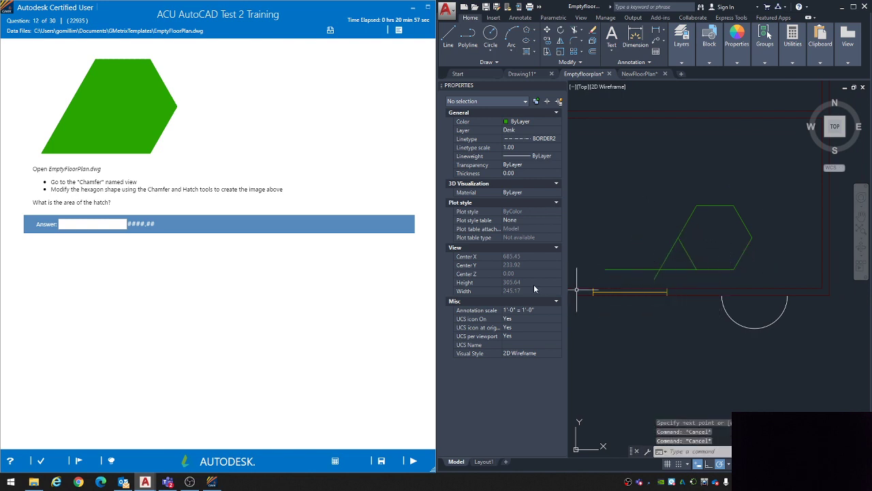
pyautogui.click(666, 278)
pyautogui.click(653, 260)
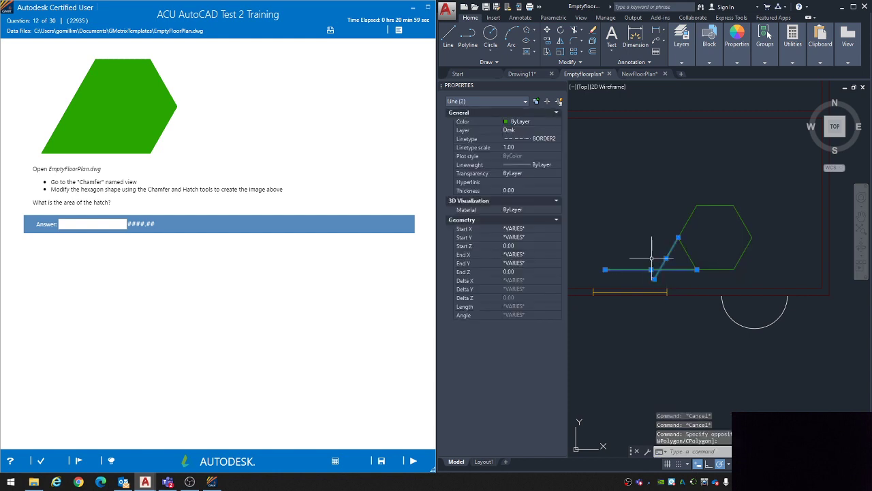
pyautogui.press('Delete')
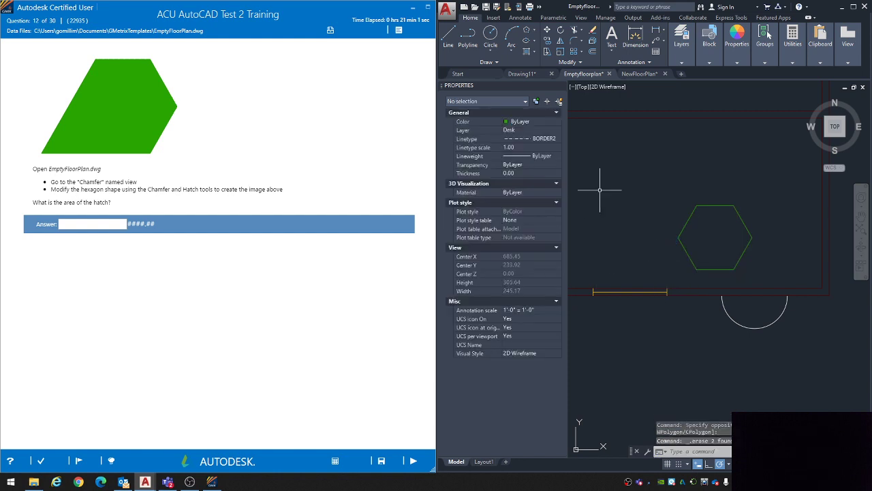
# Step: Fillet the hexagon's upper-left slanted edge and bottom edge with zero radius so they meet at a sharp corner
pyautogui.press('Return')
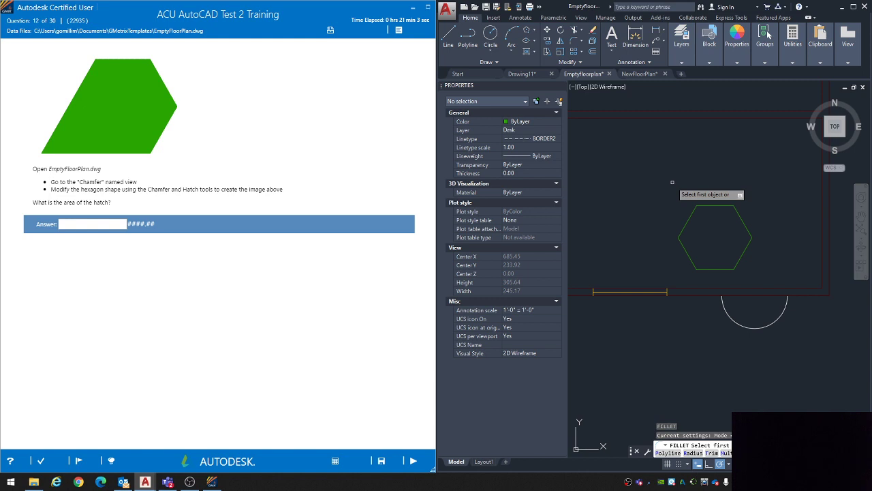
pyautogui.click(685, 229)
pyautogui.click(704, 270)
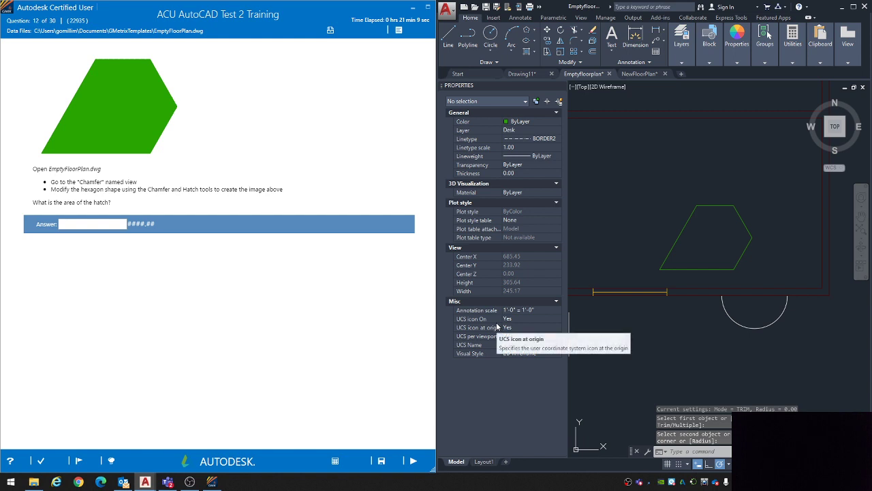
pyautogui.moveTo(80, 184); pyautogui.dragTo(96, 184)
pyautogui.click(95, 185)
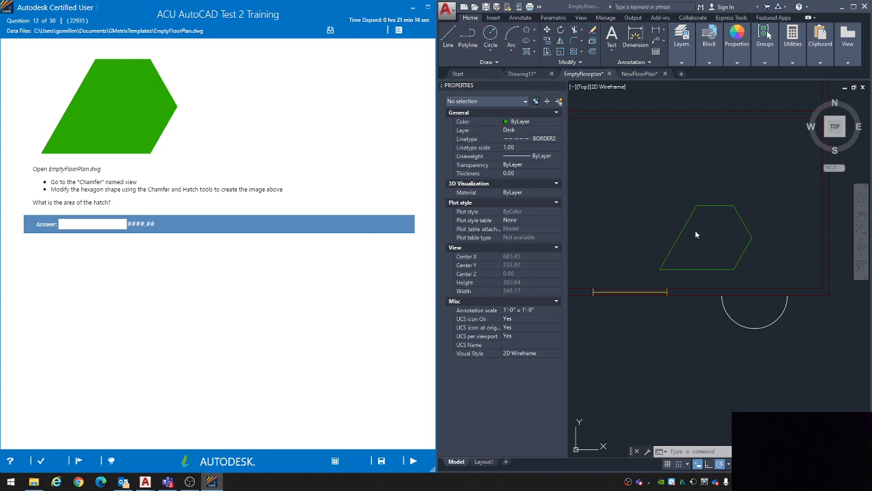
# Step: Hatch the interior of the modified hexagon
pyautogui.click(654, 191)
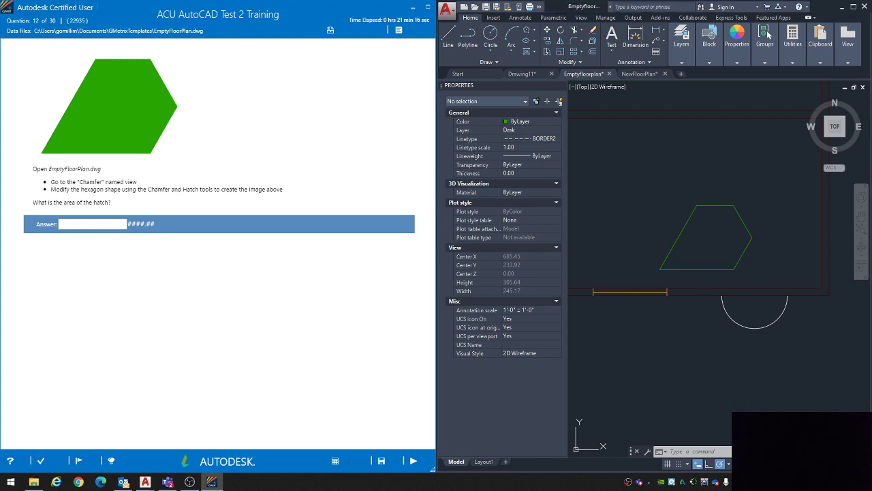
pyautogui.moveTo(735, 248); pyautogui.dragTo(732, 242, button='middle')
pyautogui.write('h')
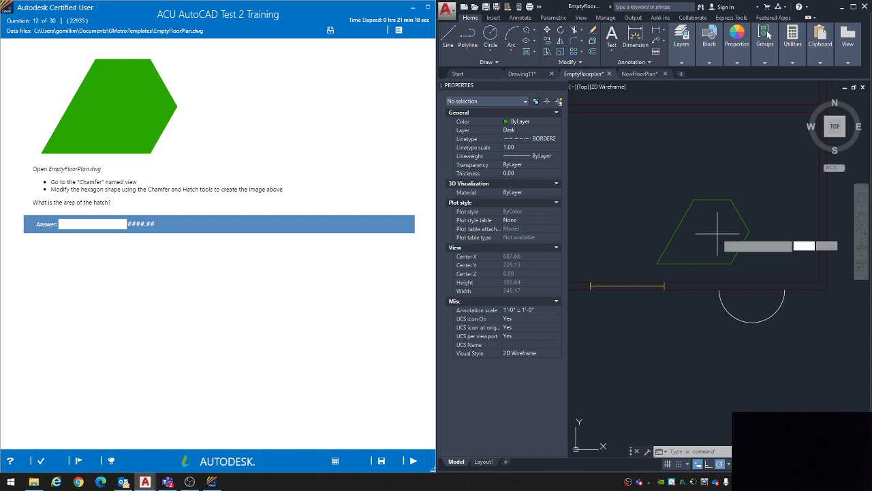
pyautogui.press('Return')
pyautogui.click(713, 234)
pyautogui.press('Return')
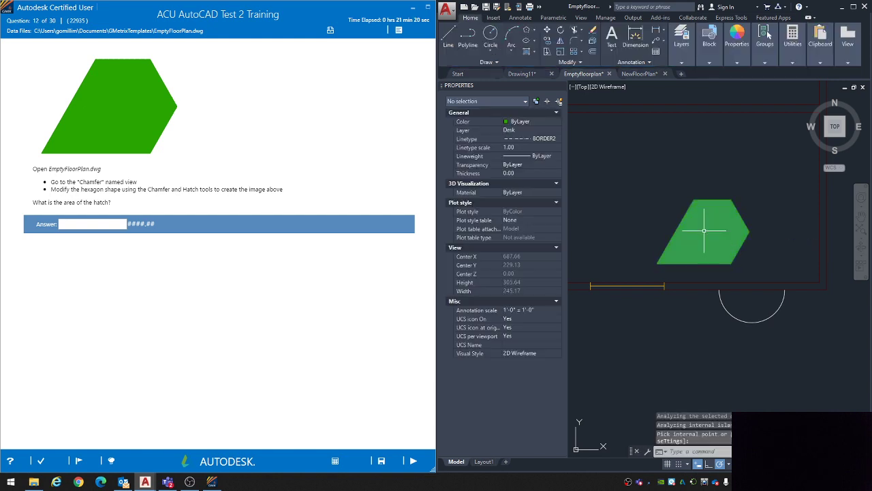
# Step: Answer question 12 with 2727.98 from the new hatch's area property and continue to question 13
pyautogui.click(704, 232)
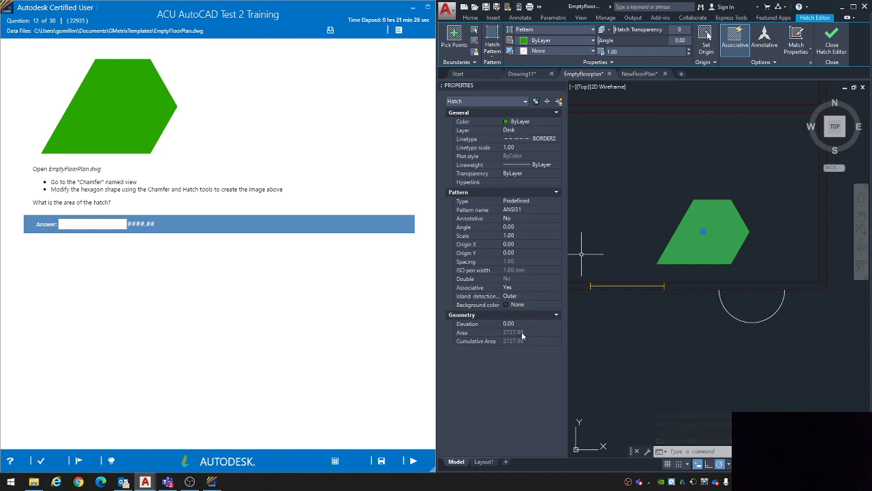
pyautogui.click(87, 227)
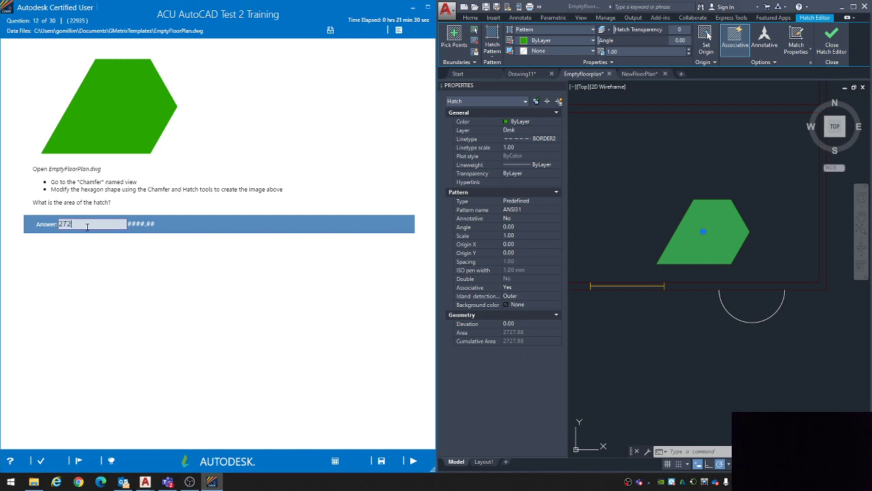
pyautogui.click(414, 462)
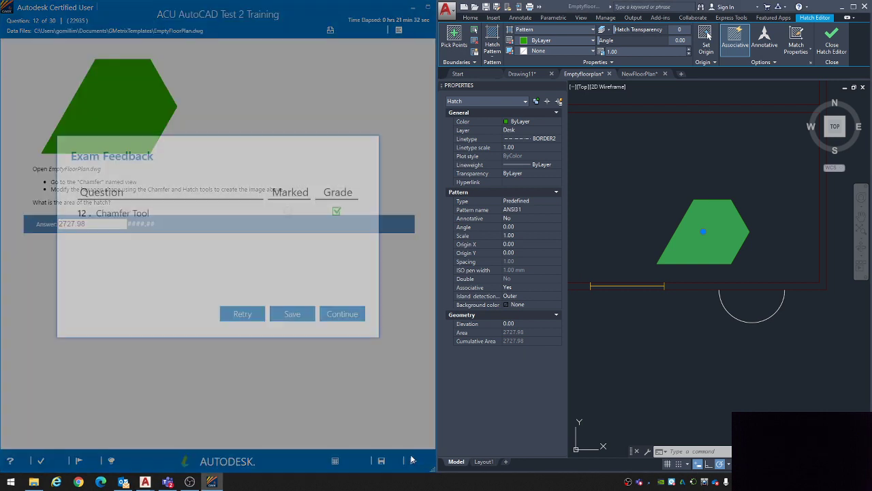
pyautogui.click(343, 313)
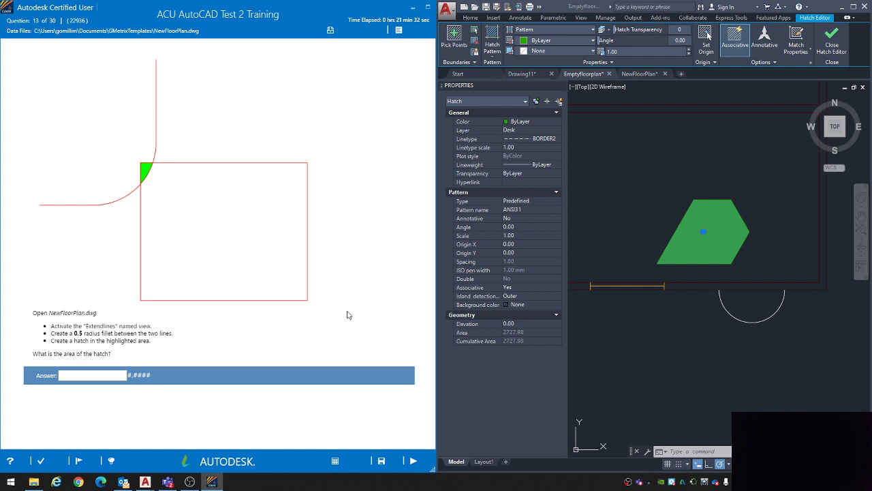
# Step: Clear the hatch selection, switch to the NewFloorPlan drawing and restore its Extendlines named view
pyautogui.click(643, 176)
pyautogui.press('Escape')
pyautogui.press('Escape')
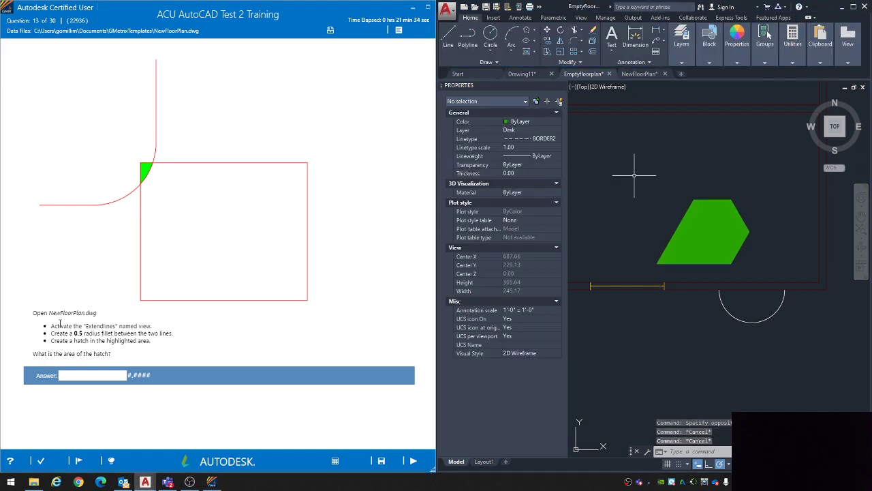
pyautogui.click(639, 73)
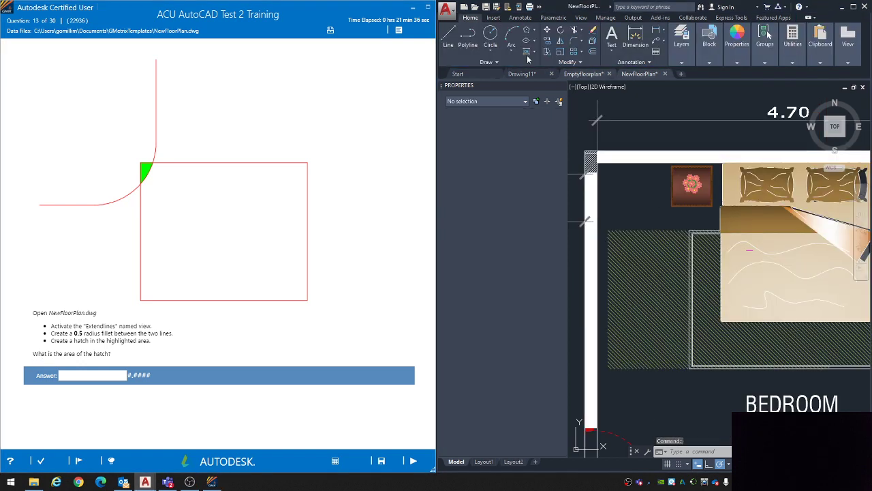
pyautogui.click(581, 17)
pyautogui.click(535, 30)
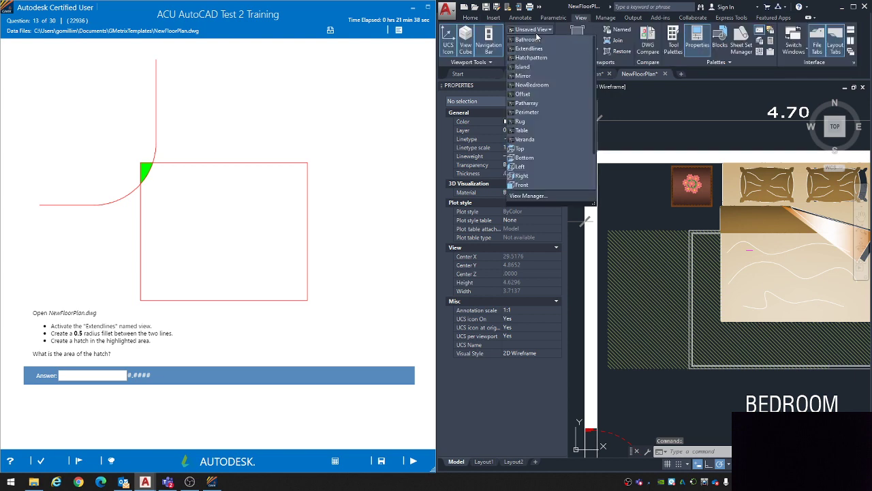
pyautogui.click(529, 48)
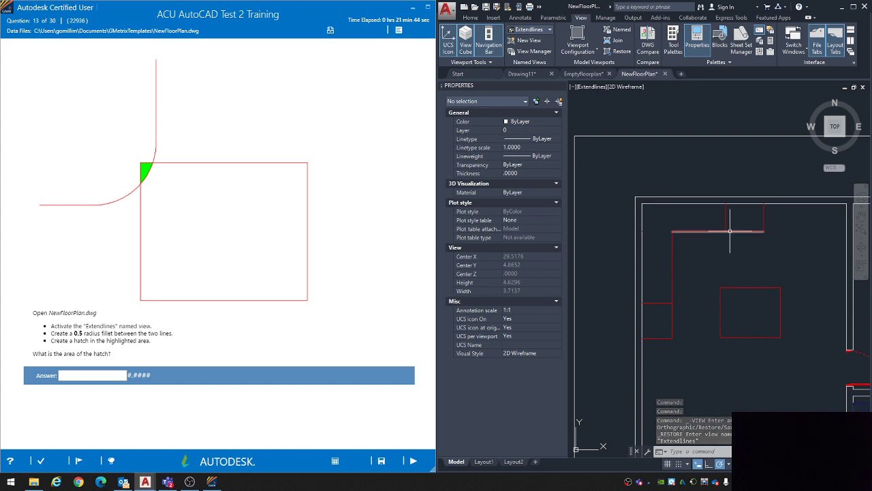
# Step: Close the NewFloorPlan drawing without saving its changes and reopen the original file
pyautogui.click(665, 73)
pyautogui.click(687, 262)
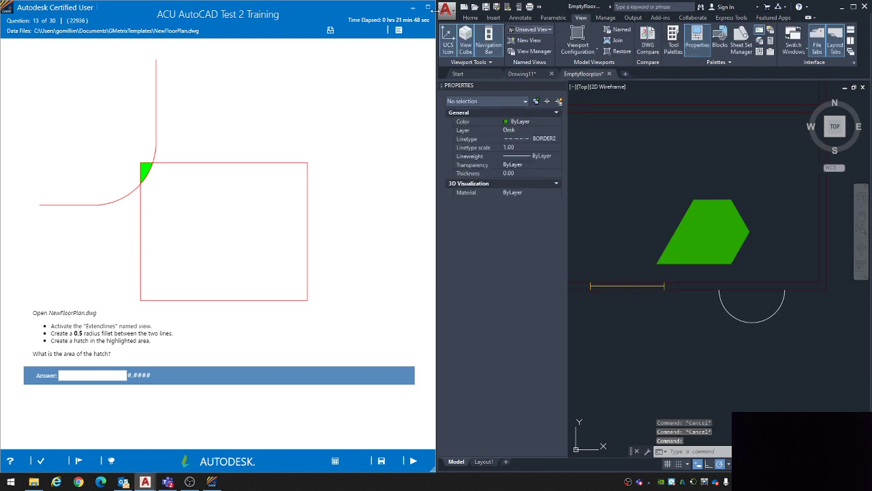
pyautogui.click(446, 9)
pyautogui.click(538, 68)
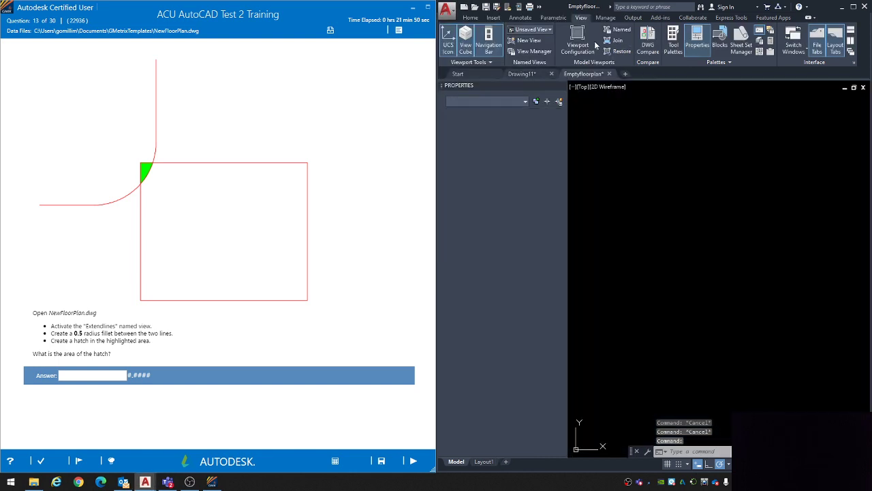
# Step: Restore the Extendlines named view in the reopened NewFloorPlan drawing
pyautogui.click(531, 30)
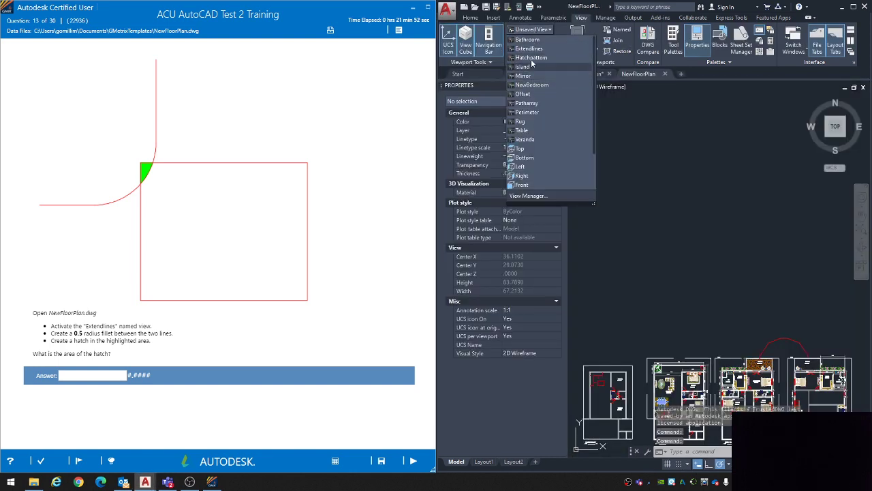
pyautogui.click(529, 49)
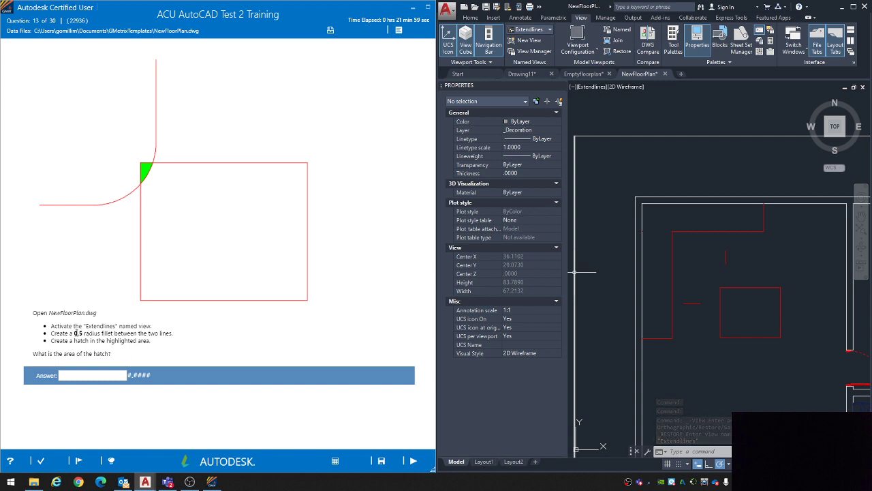
pyautogui.moveTo(75, 333); pyautogui.dragTo(173, 334)
pyautogui.click(239, 347)
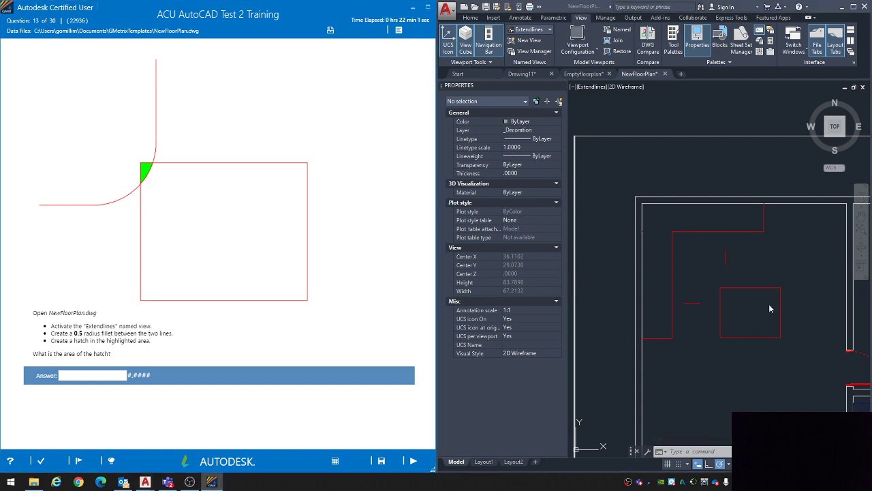
# Step: Fillet the short vertical and horizontal red lines near the rectangle's upper-left corner with a 0.5 radius
pyautogui.click(703, 275)
pyautogui.moveTo(702, 274); pyautogui.dragTo(682, 257, button='middle')
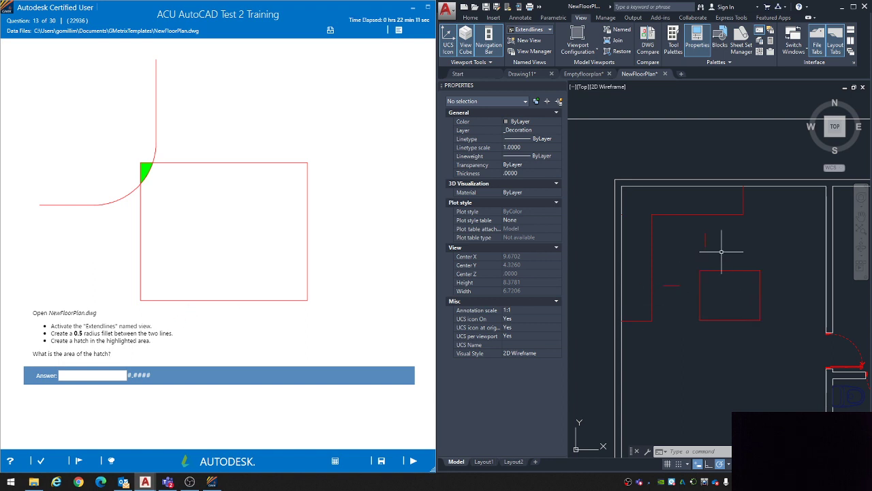
pyautogui.write('f')
pyautogui.press('Return')
pyautogui.write('r')
pyautogui.press('Return')
pyautogui.write('.5')
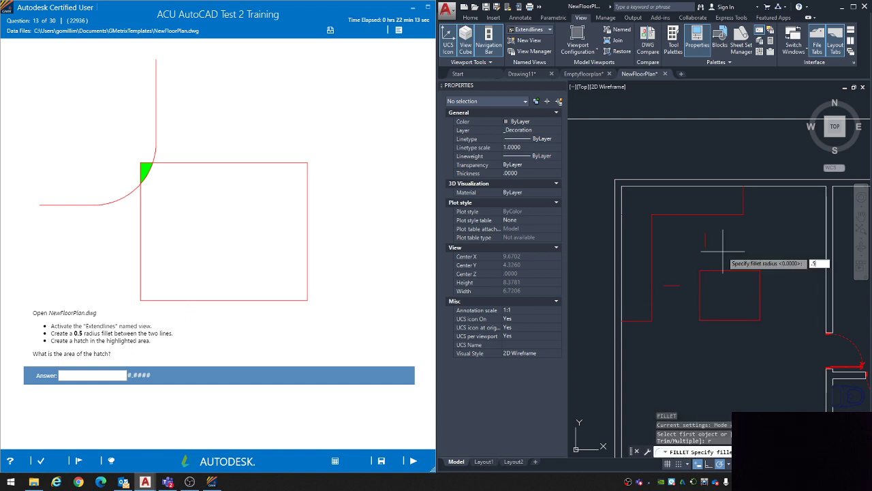
pyautogui.press('Return')
pyautogui.click(705, 238)
pyautogui.click(675, 288)
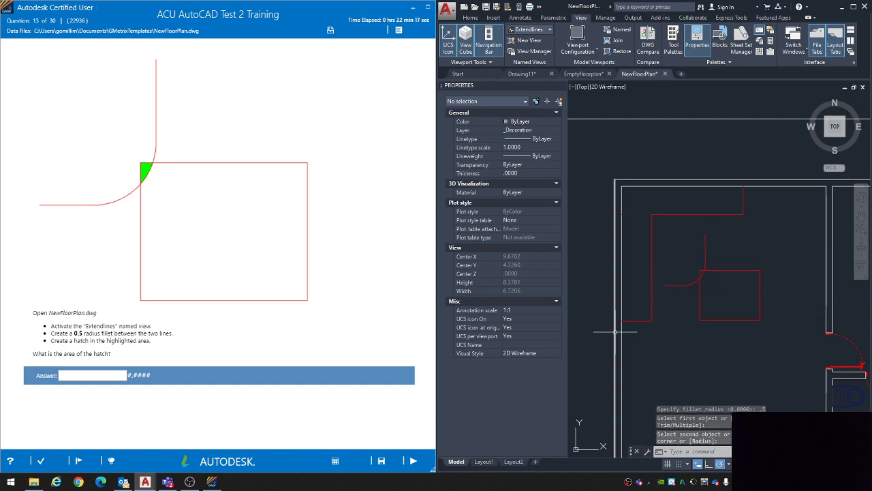
pyautogui.scroll(5, 709, 283)
pyautogui.write('h')
pyautogui.press('Return')
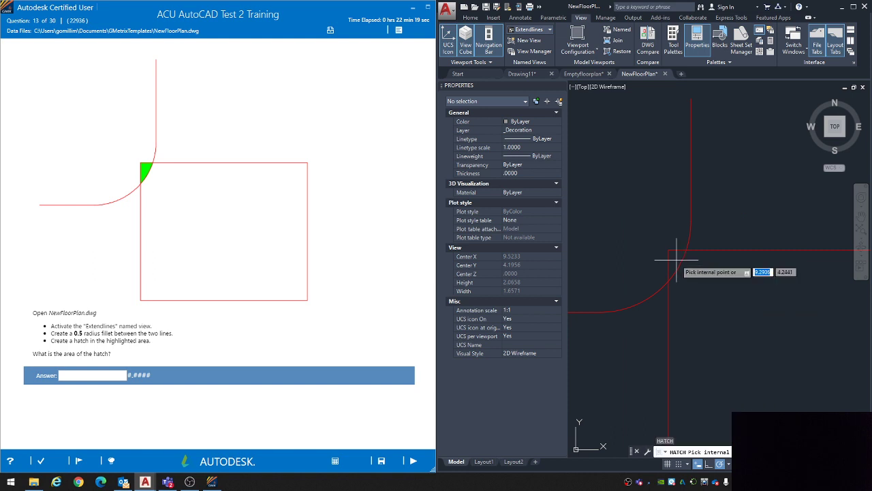
pyautogui.press('Return')
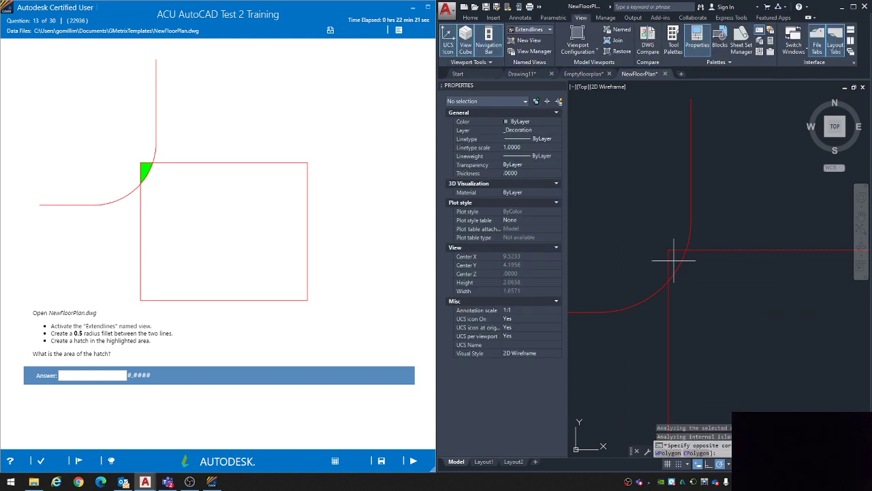
pyautogui.click(680, 253)
pyautogui.press('Escape')
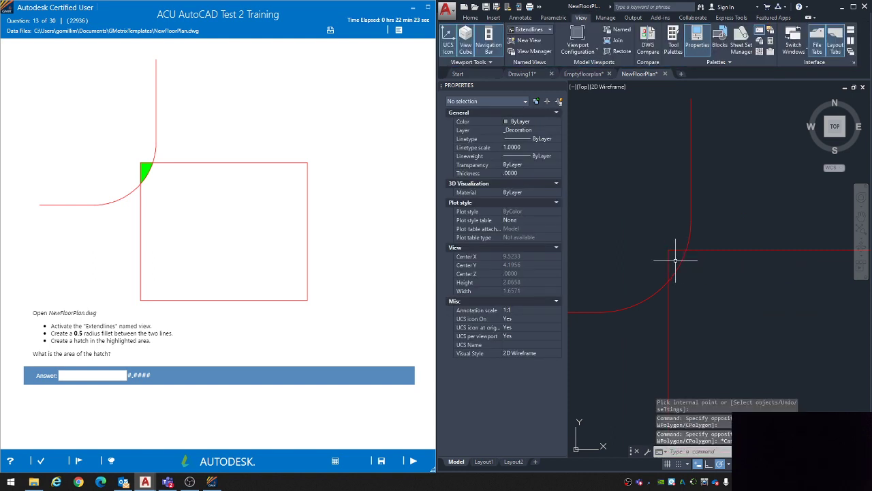
pyautogui.hotkey('ctrl', 'z')
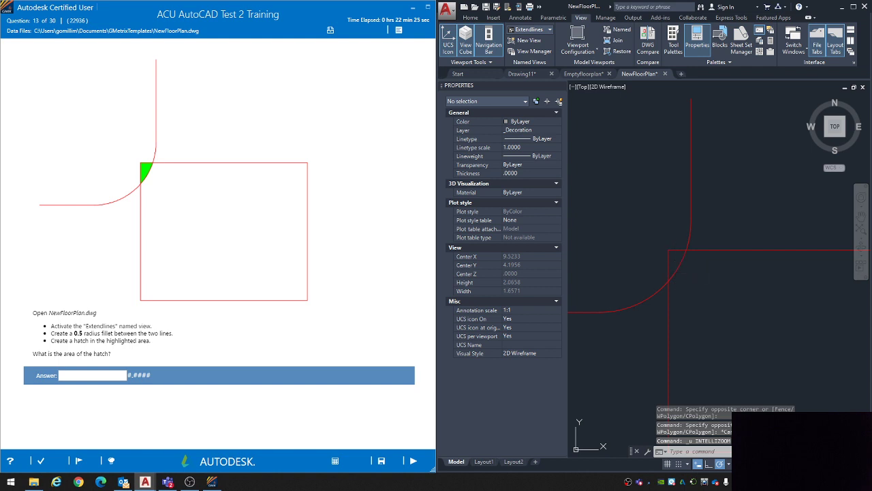
# Step: Hatch the small area between the fillet arc and the red rectangle's upper-left corner with a Solid fill
pyautogui.write('h')
pyautogui.press('Return')
pyautogui.click(544, 30)
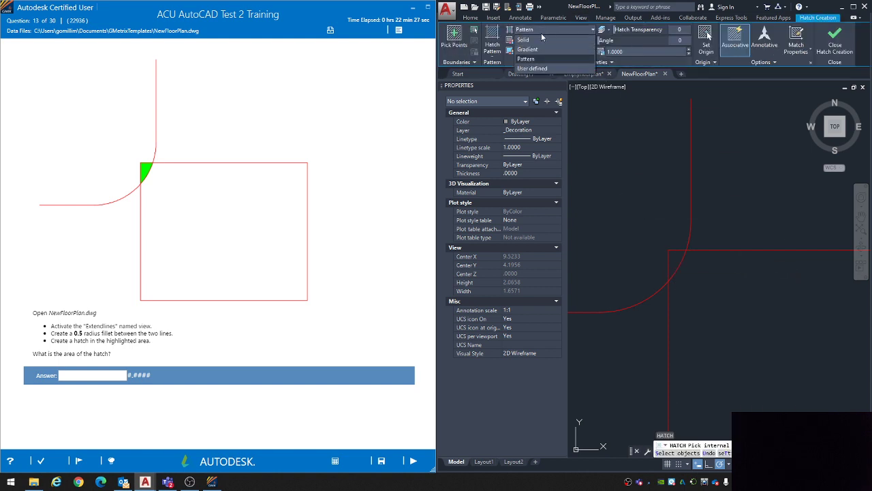
pyautogui.click(538, 39)
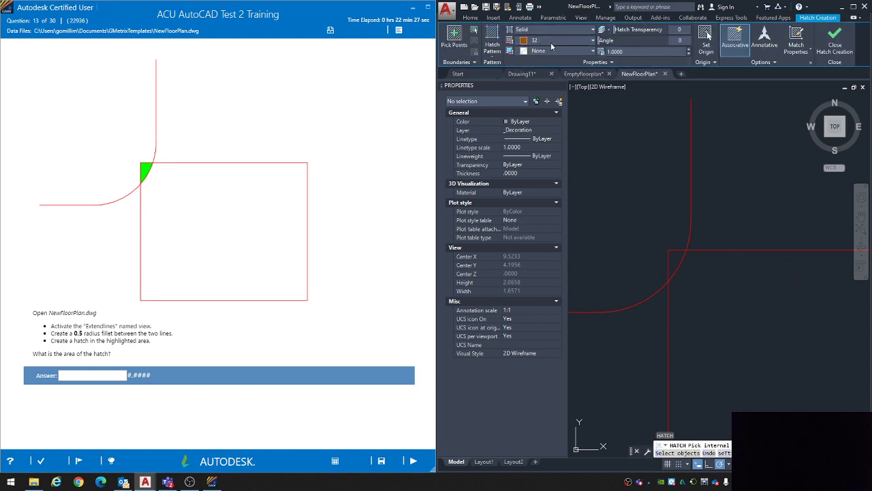
pyautogui.click(674, 257)
pyautogui.press('Return')
# Step: Select the new hatch to read its area, submit 0.0098 as question 13's answer, and continue to question 14
pyautogui.click(675, 261)
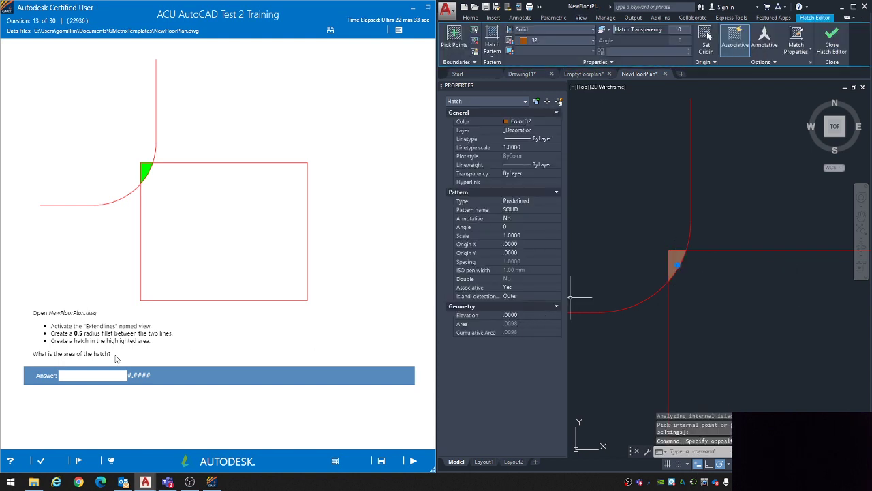
pyautogui.click(103, 373)
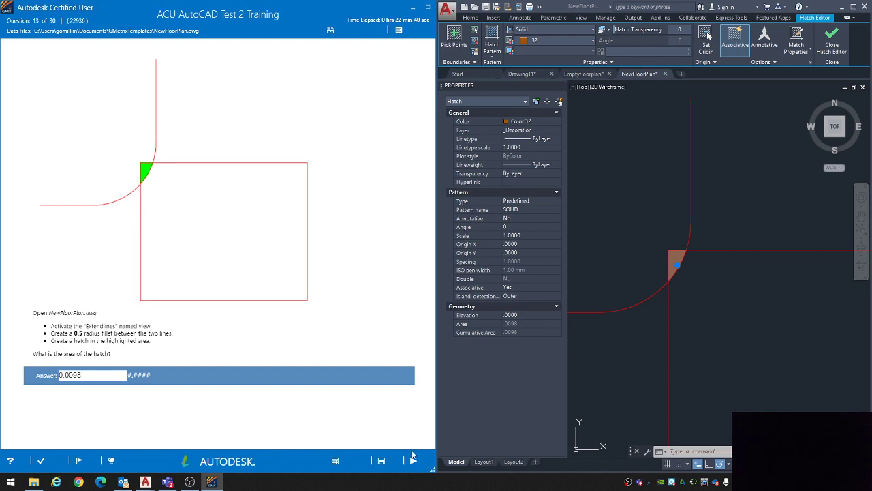
pyautogui.click(413, 458)
pyautogui.click(342, 314)
pyautogui.press('Escape')
pyautogui.press('Escape')
pyautogui.press('Escape')
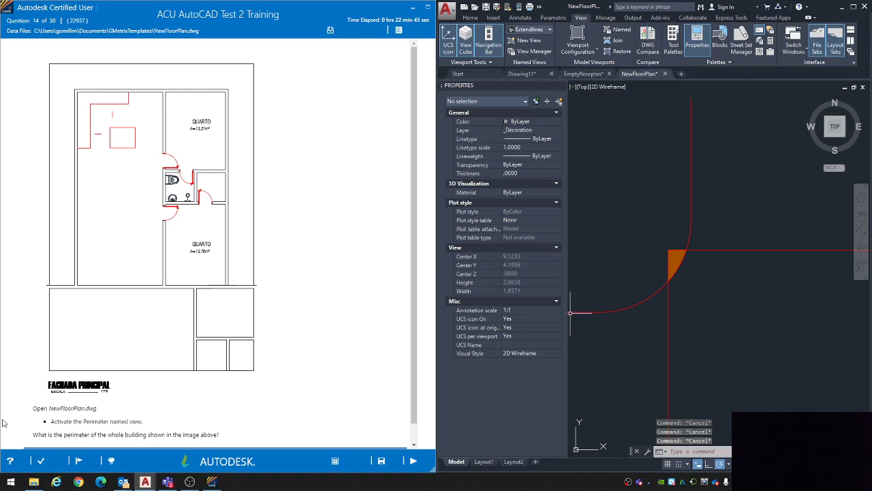
# Step: Restore the Perimeter named view in NewFloorPlan and show the solution hints for question 14
pyautogui.click(549, 30)
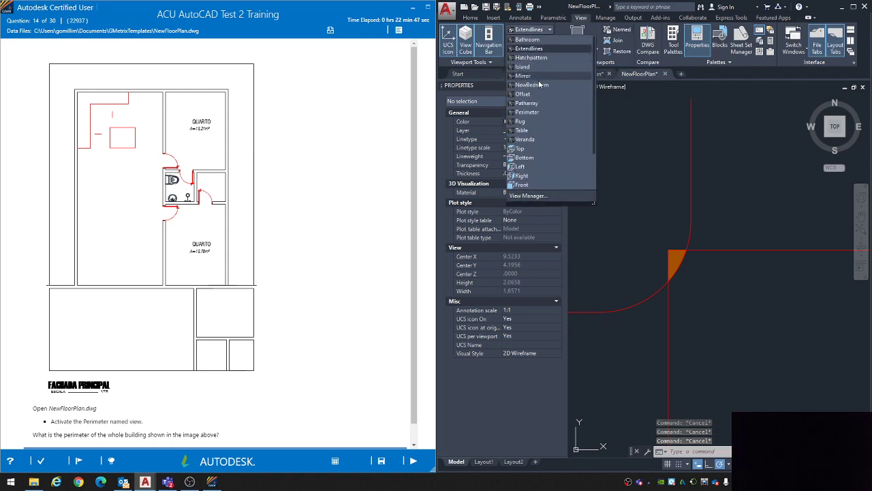
pyautogui.click(545, 108)
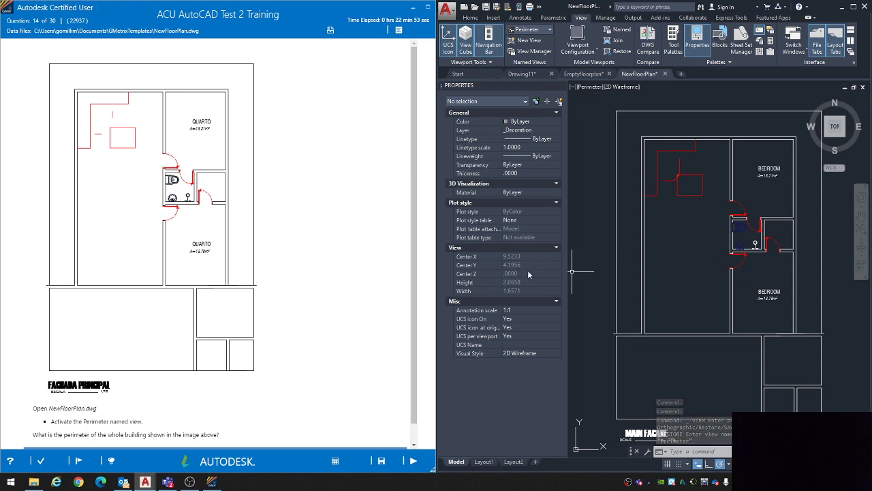
pyautogui.moveTo(641, 260); pyautogui.dragTo(621, 250, button='middle')
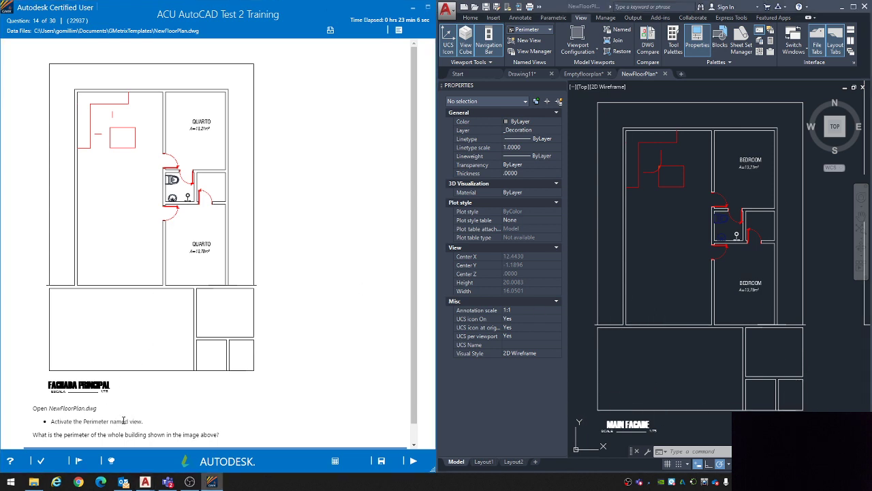
pyautogui.scroll(-1, 130, 428)
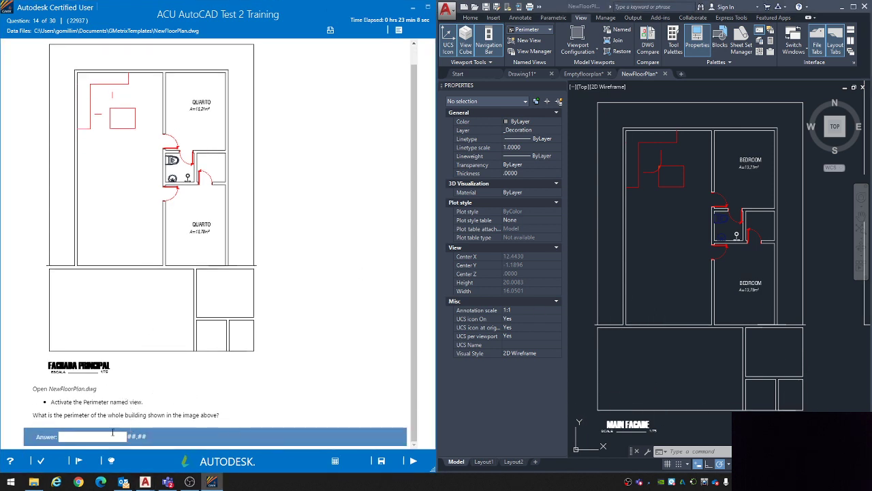
pyautogui.click(111, 462)
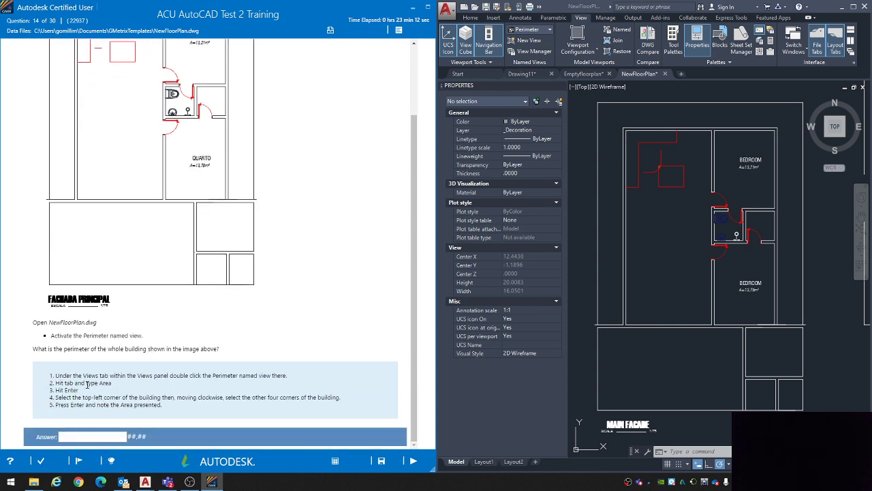
pyautogui.click(661, 249)
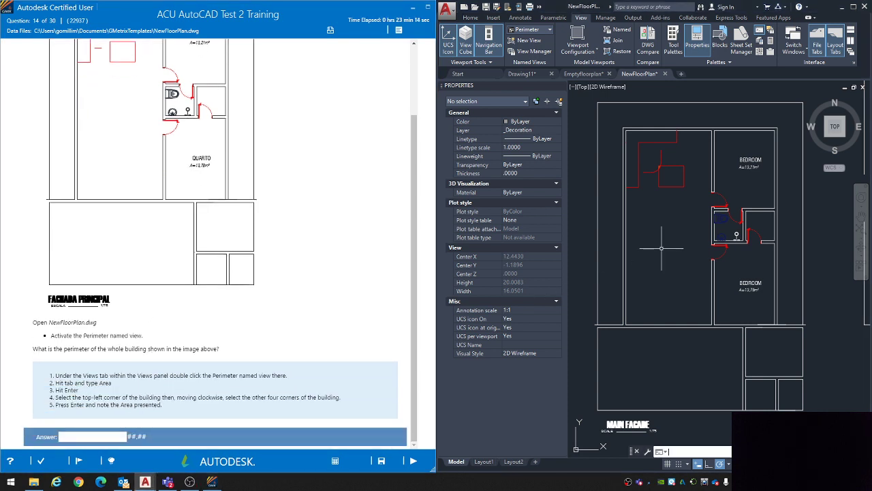
pyautogui.write('area')
pyautogui.press('Return')
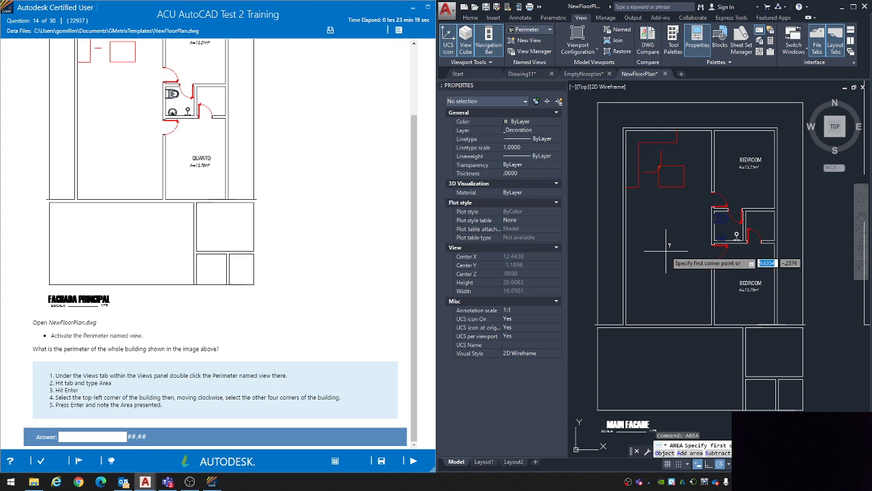
pyautogui.press('Escape')
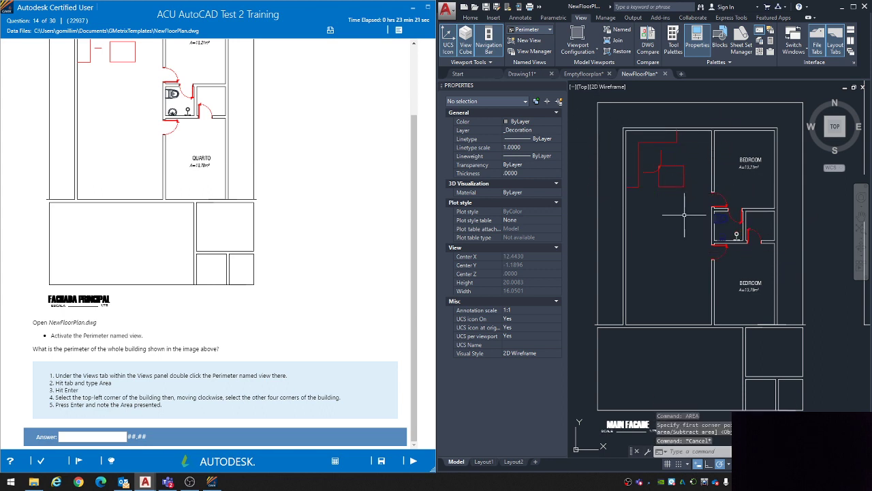
# Step: Measure the area and perimeter of the whole building with the AREA command, using its four outer corners clockwise from the upper-left
pyautogui.write('area')
pyautogui.press('Return')
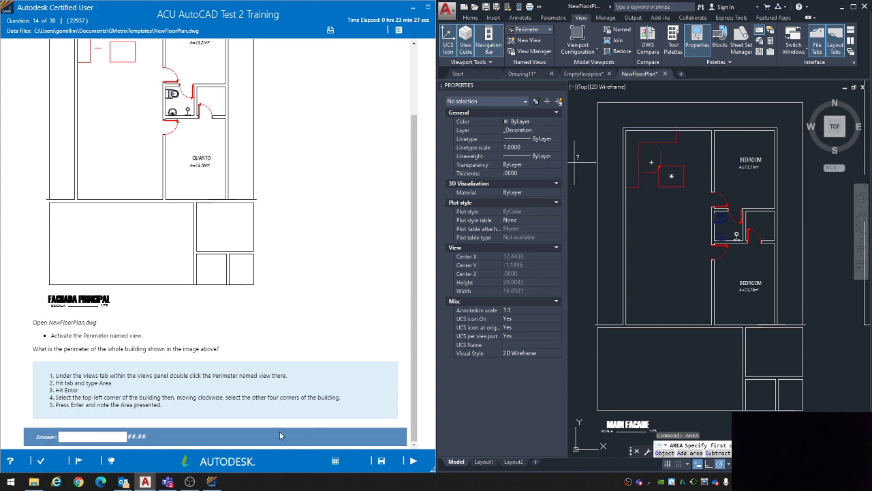
pyautogui.click(597, 103)
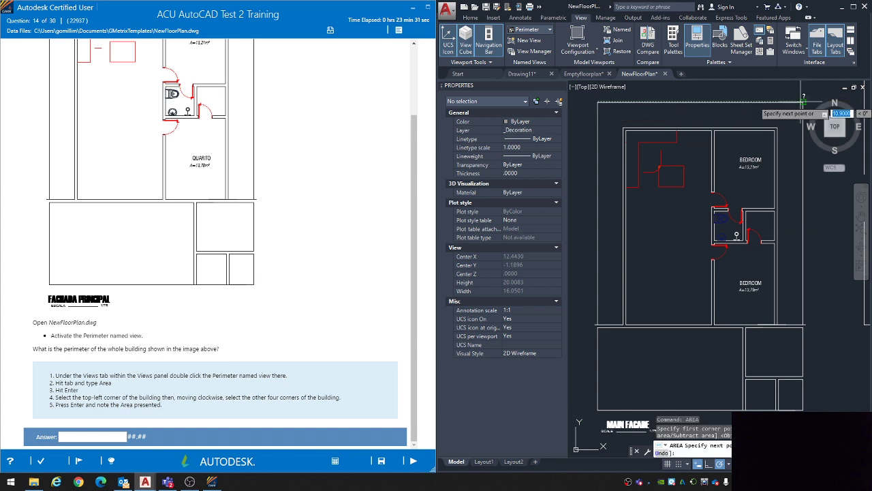
pyautogui.click(803, 102)
pyautogui.click(805, 409)
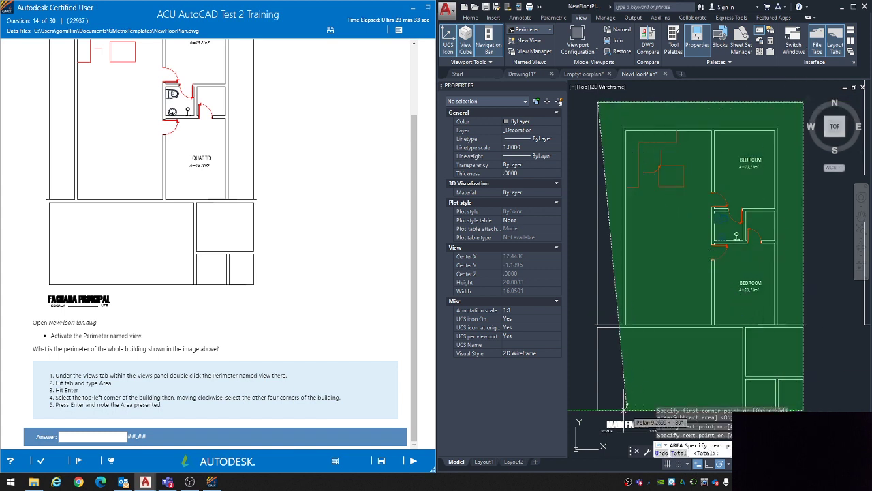
pyautogui.click(598, 409)
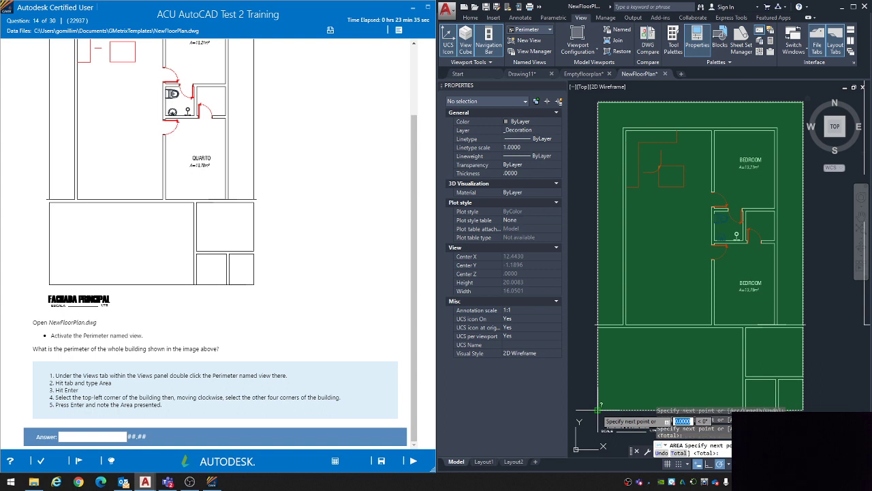
pyautogui.press('Return')
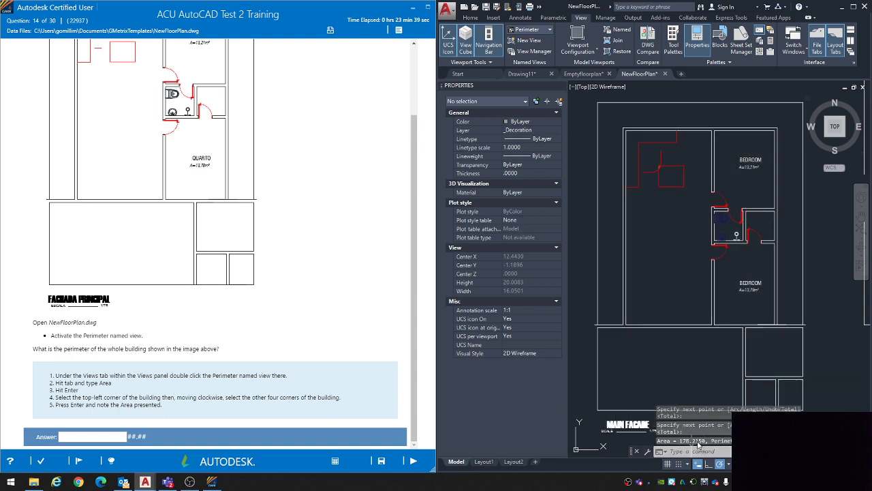
# Step: Submit 178.22 as the answer to question 14 and choose to retry the question
pyautogui.click(106, 437)
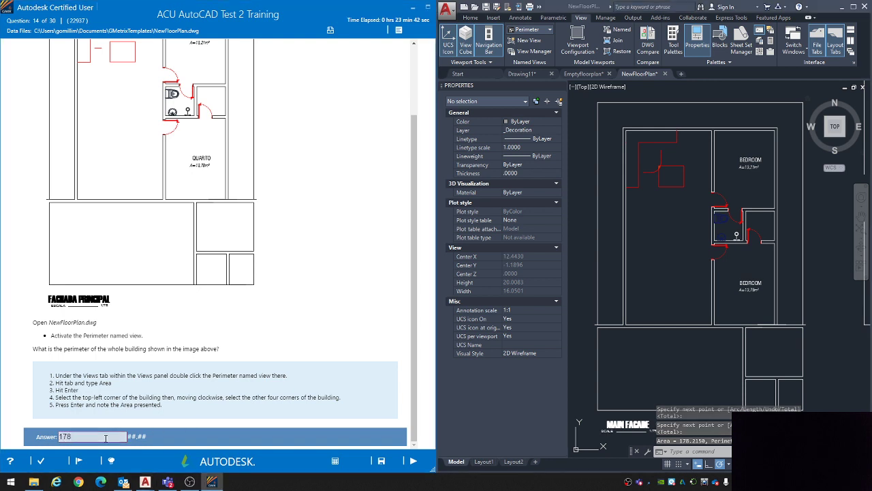
pyautogui.write('17.')
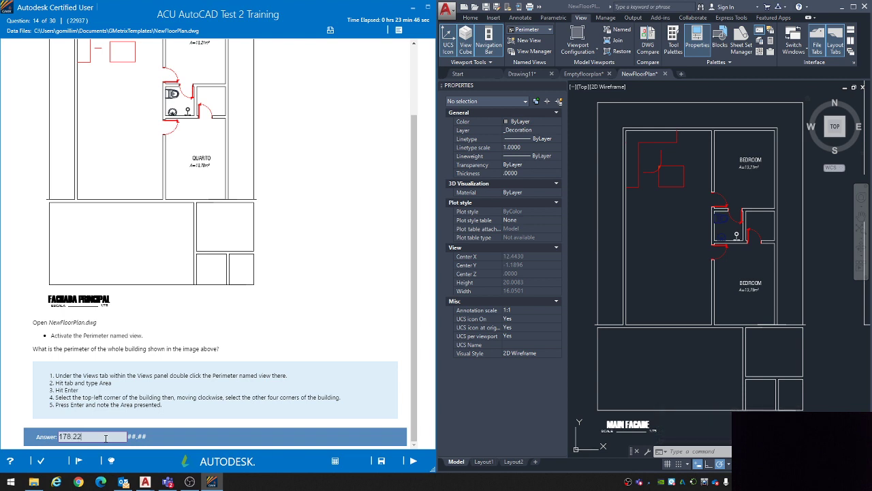
pyautogui.click(413, 461)
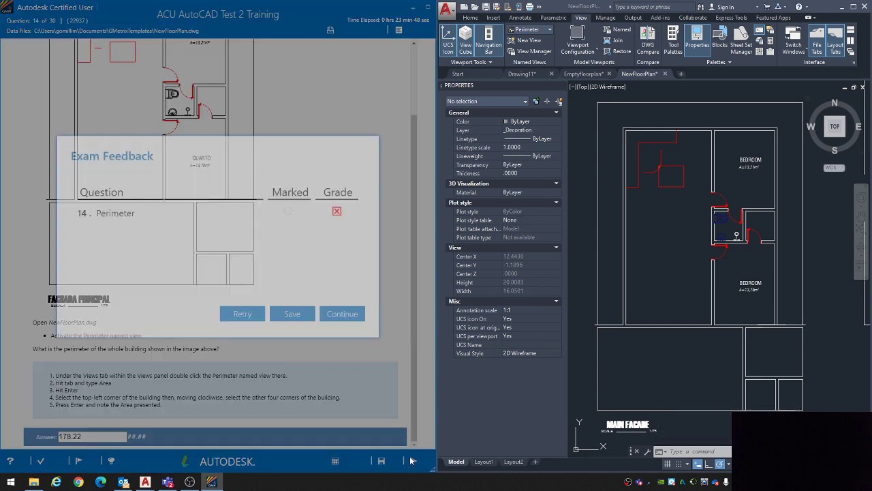
pyautogui.click(253, 315)
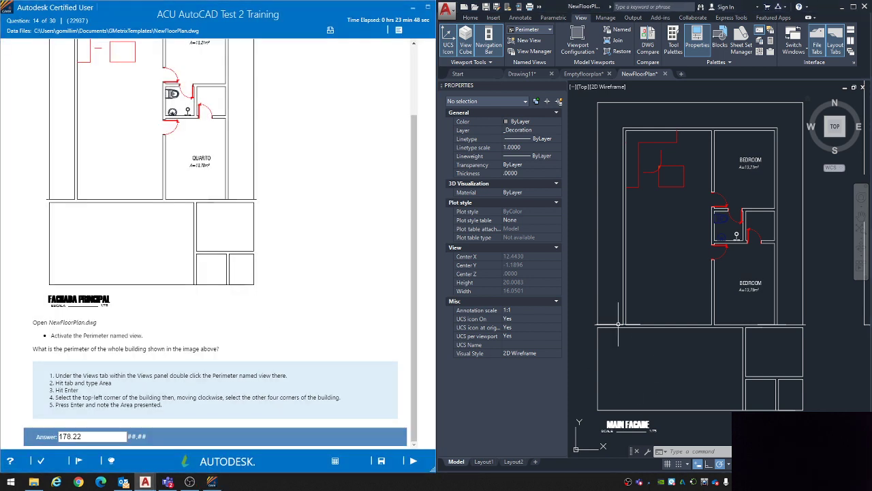
# Step: Draw a rectangle over the whole building outline, from its upper-left to its lower-right outer corner
pyautogui.write('re')
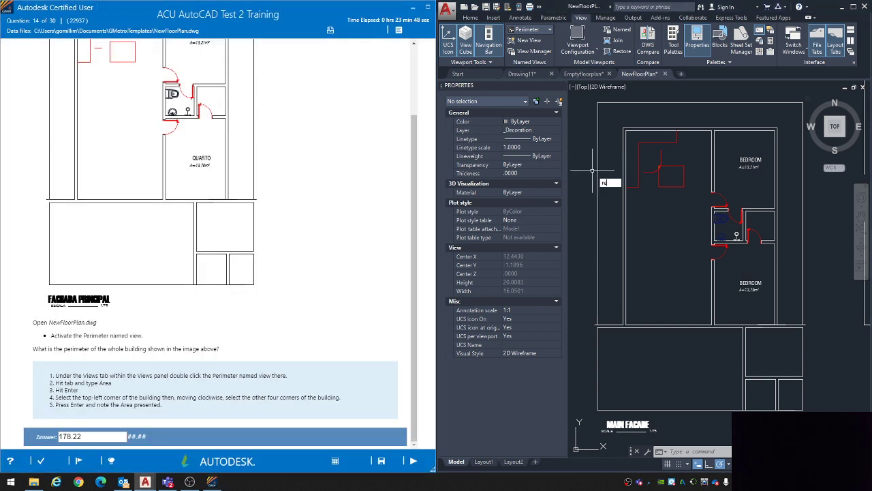
pyautogui.write('ctan')
pyautogui.press('Return')
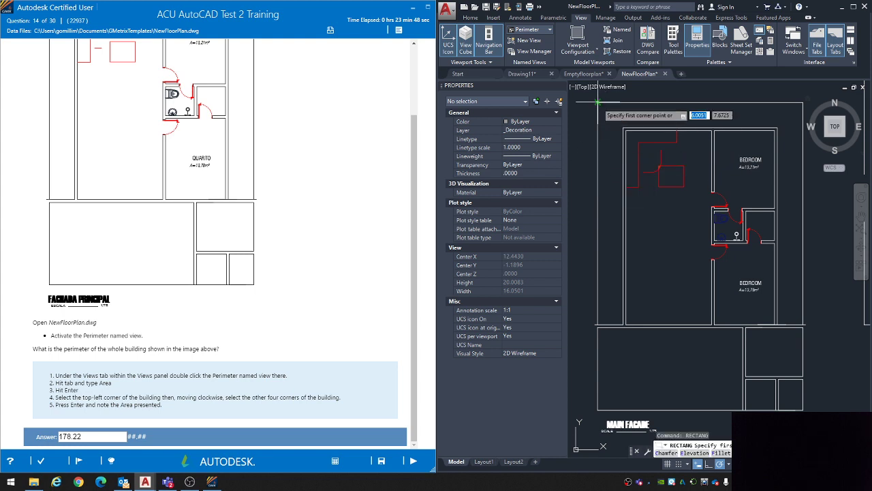
pyautogui.click(803, 410)
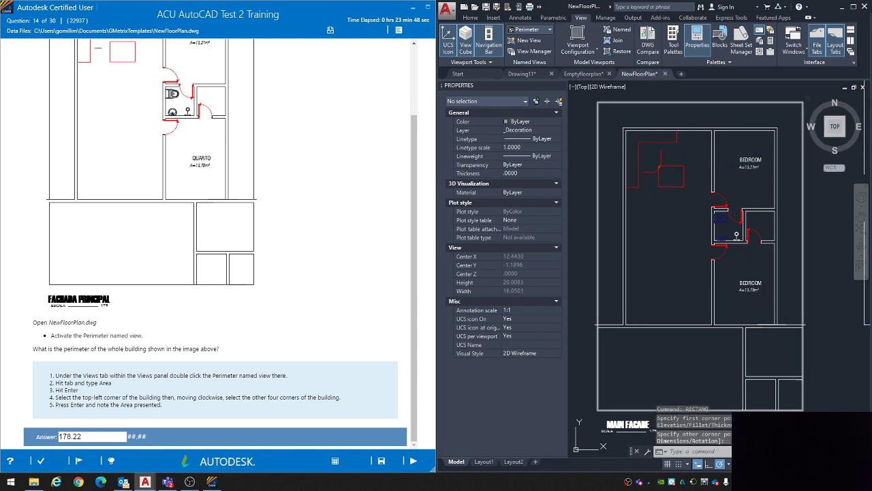
pyautogui.press('Escape')
# Step: Select the rectangle around the building, check its area and length properties, and clear the selection
pyautogui.click(803, 348)
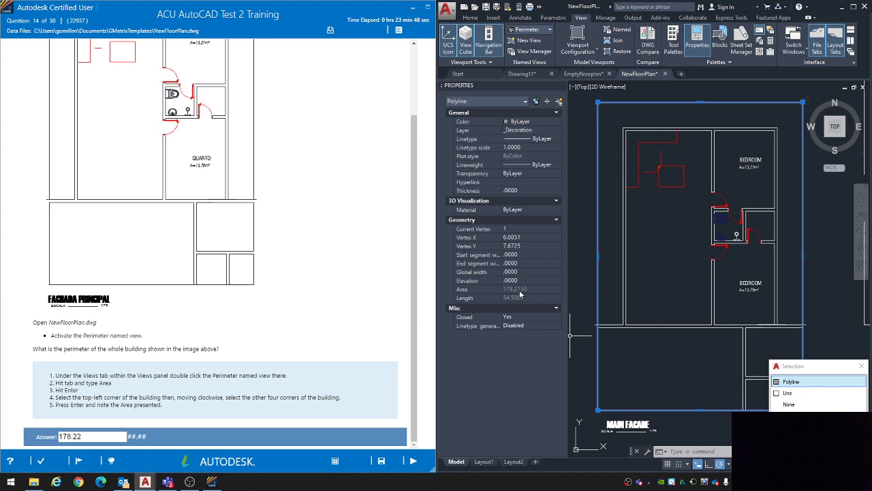
pyautogui.click(662, 355)
pyautogui.press('Escape')
pyautogui.press('Escape')
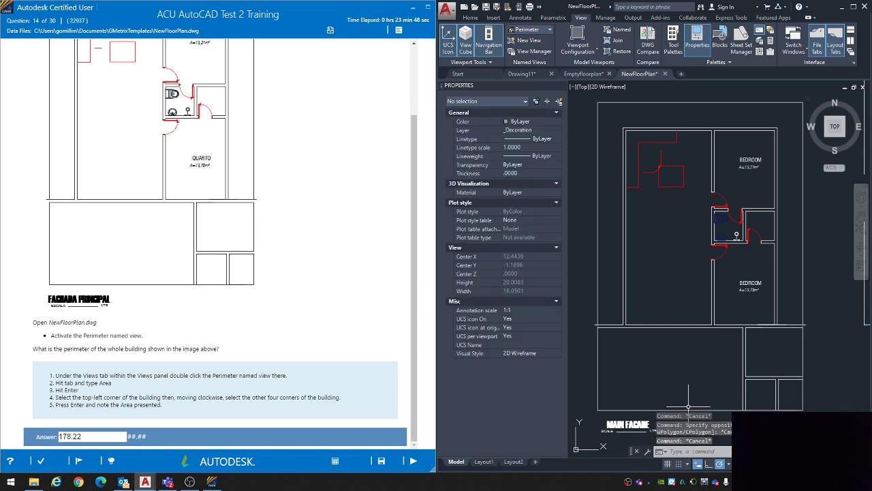
# Step: Stretch the rectangle's lower edge up to the horizontal line just below the bedroom, perpendicular to it
pyautogui.click(683, 409)
pyautogui.scroll(-2, 682, 371)
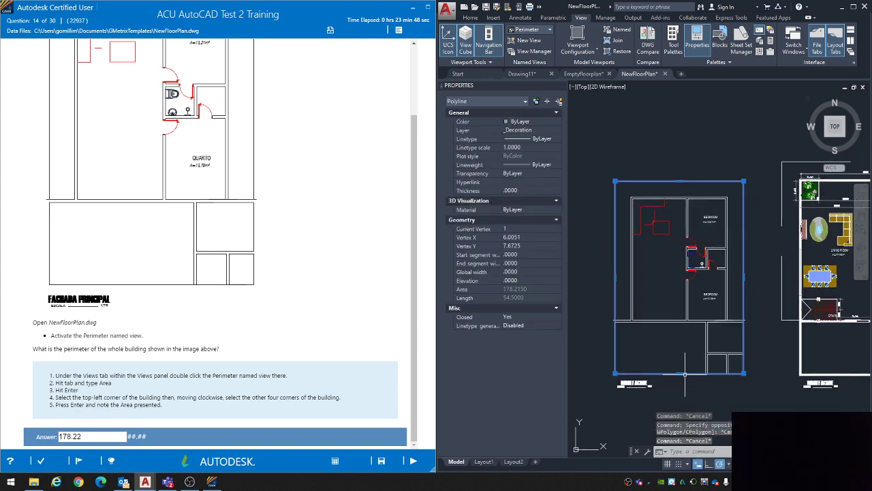
pyautogui.click(679, 372)
pyautogui.scroll(2, 680, 322)
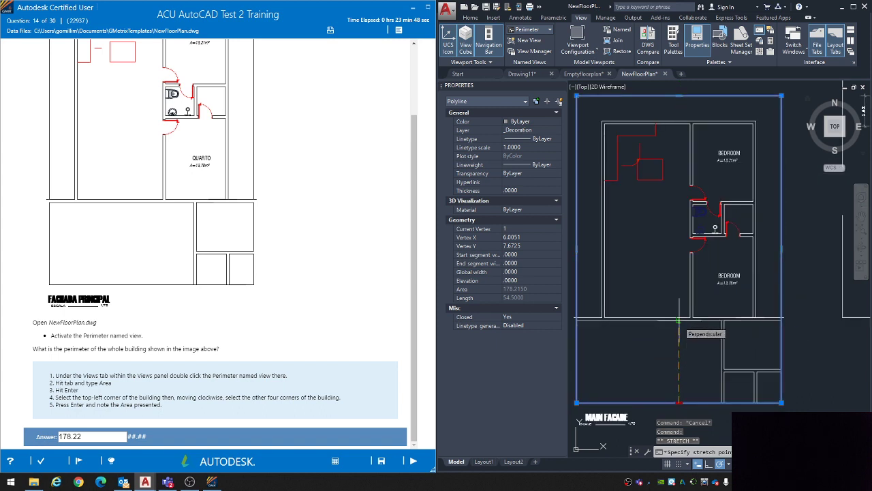
pyautogui.click(679, 319)
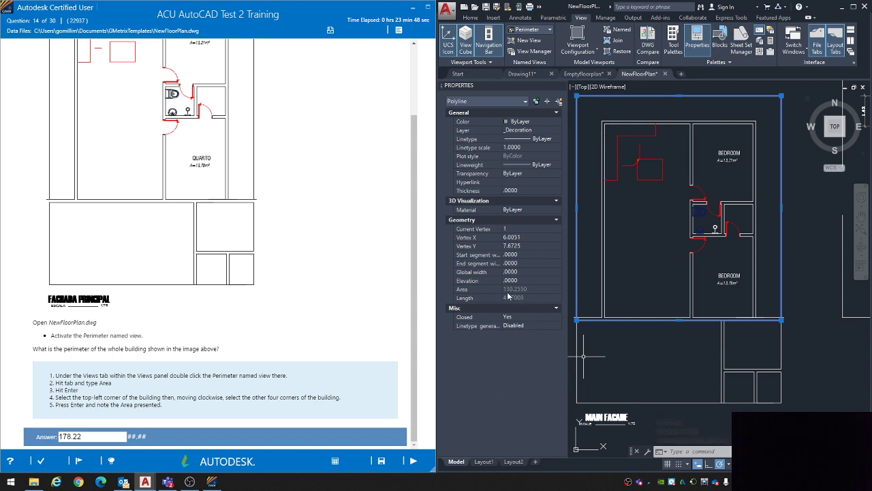
# Step: Submit 130.26 as the answer to question 14 and choose to retry the question
pyautogui.doubleClick(93, 438)
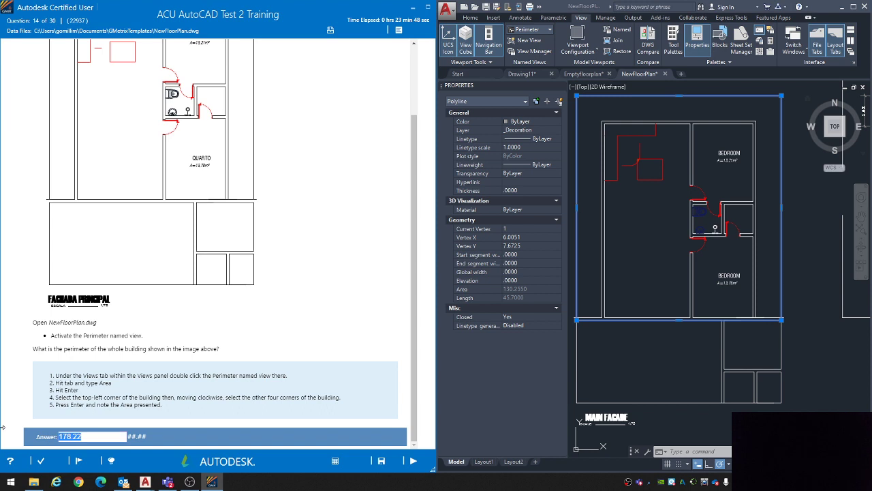
pyautogui.write('1')
pyautogui.click(411, 461)
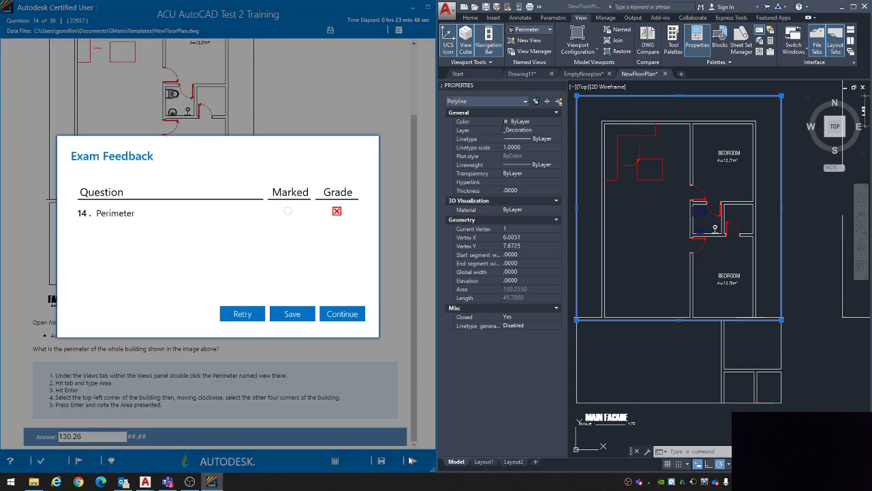
pyautogui.click(242, 312)
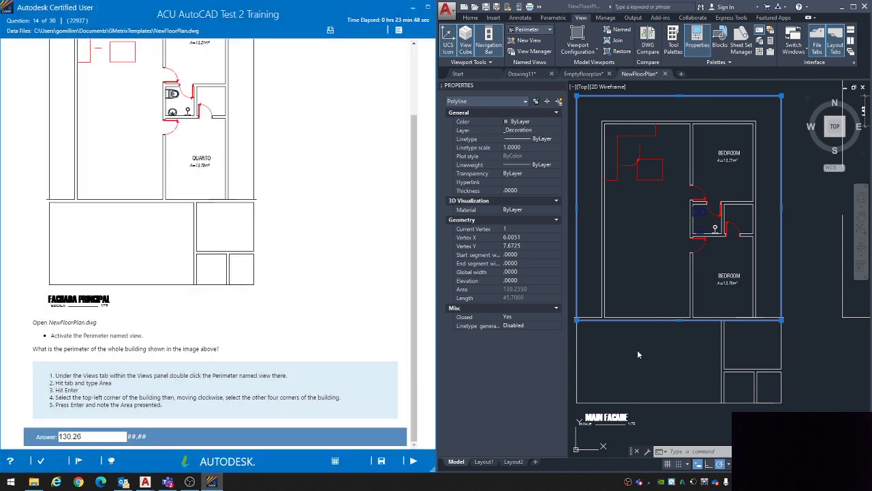
# Step: Clear the selection and delete the shortened rectangle around the upper part of the building
pyautogui.press('Escape')
pyautogui.press('Escape')
pyautogui.click(576, 252)
pyautogui.press('Delete')
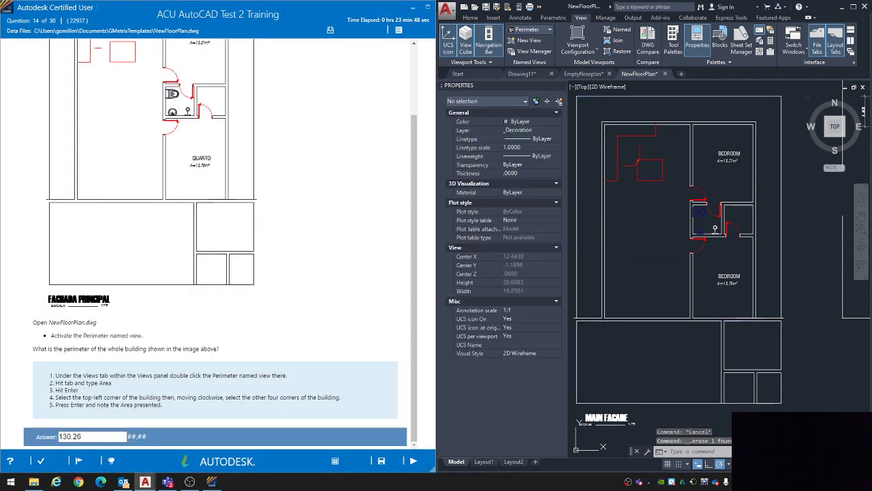
# Step: Draw a new rectangle over the whole building outline, from its upper-left to its lower-right outer corner
pyautogui.moveTo(604, 232); pyautogui.dragTo(617, 254, button='middle')
pyautogui.write('re')
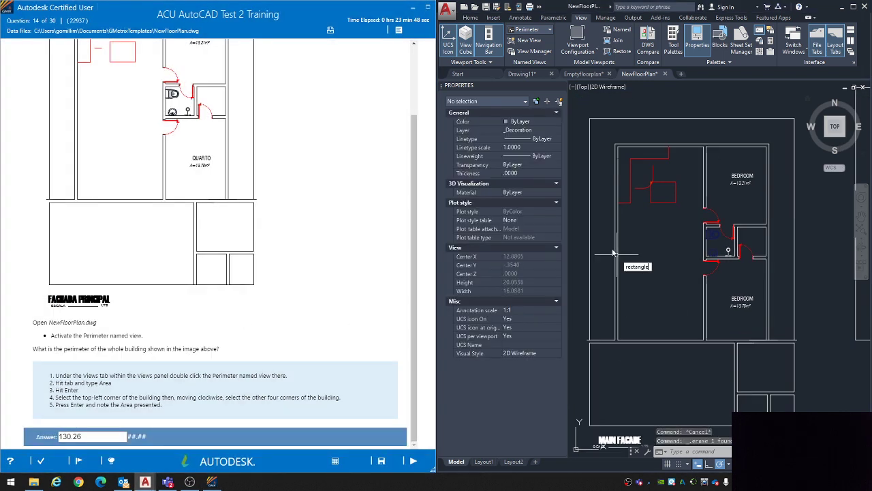
pyautogui.write('ctangle')
pyautogui.press('Return')
pyautogui.click(589, 118)
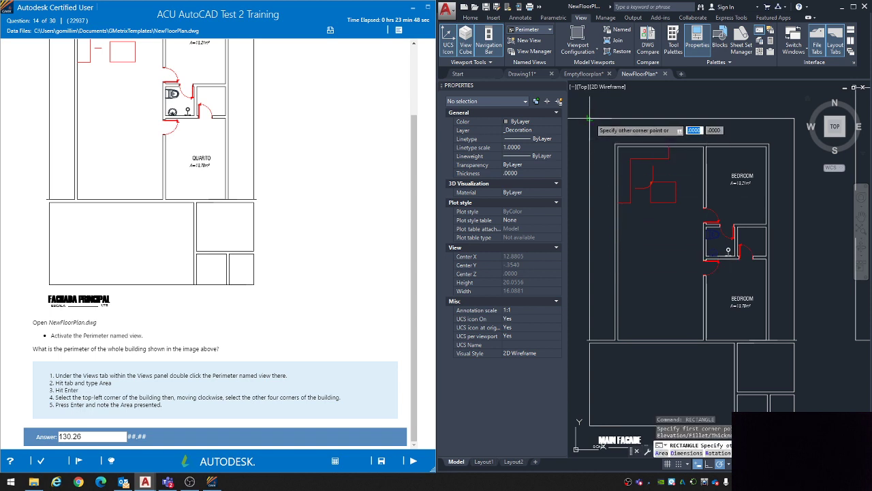
pyautogui.click(794, 409)
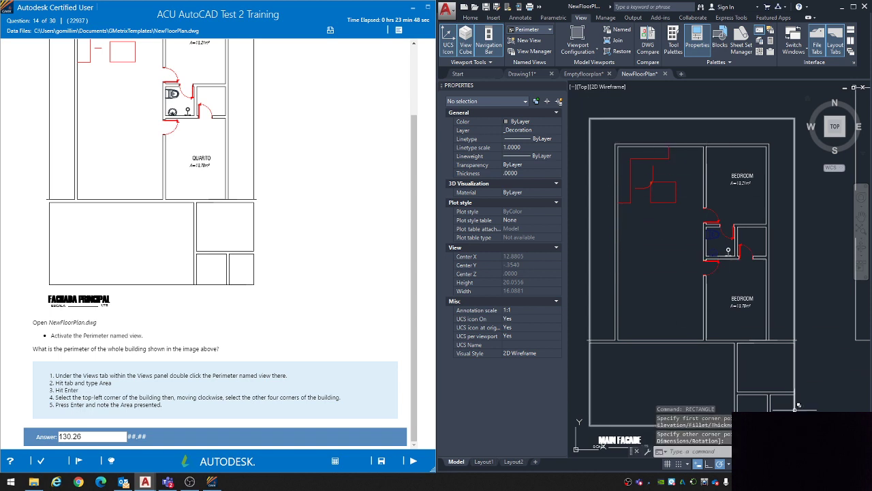
pyautogui.press('Escape')
# Step: Check the new rectangle's length, submit 54.50 as the answer to question 14, and continue to question 15
pyautogui.click(794, 407)
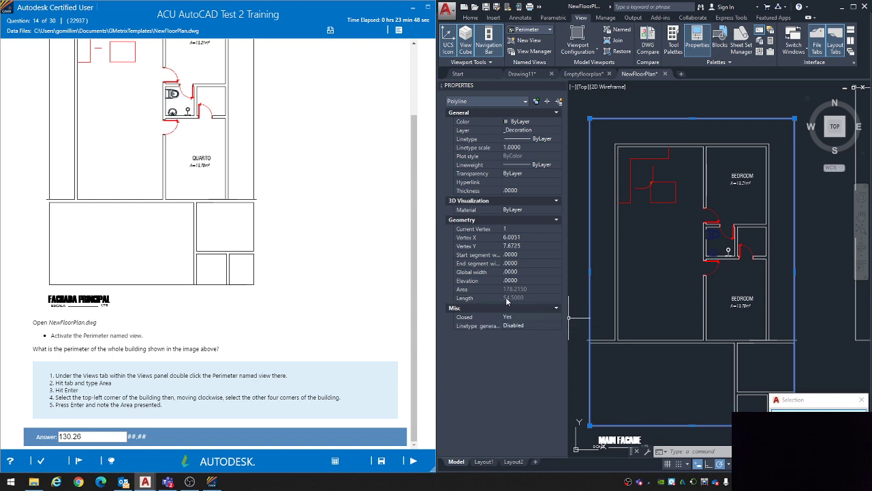
pyautogui.moveTo(87, 437); pyautogui.dragTo(2, 409)
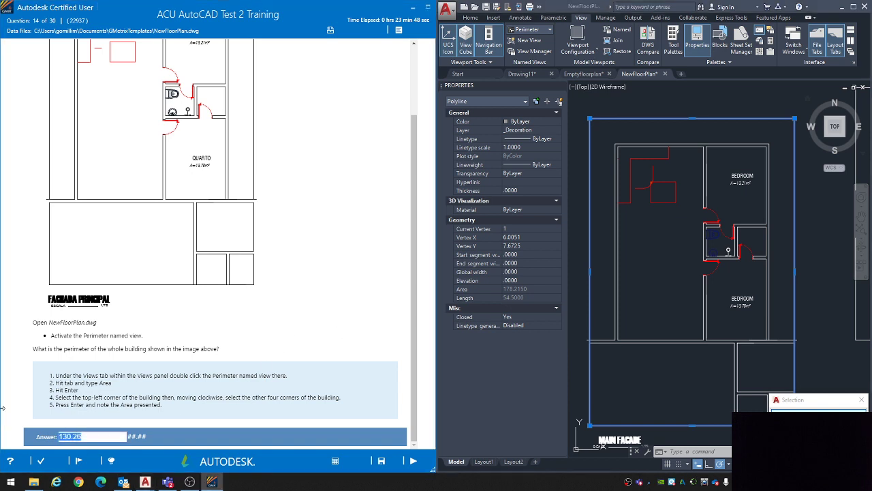
pyautogui.press('BackSpace')
pyautogui.write('54.50')
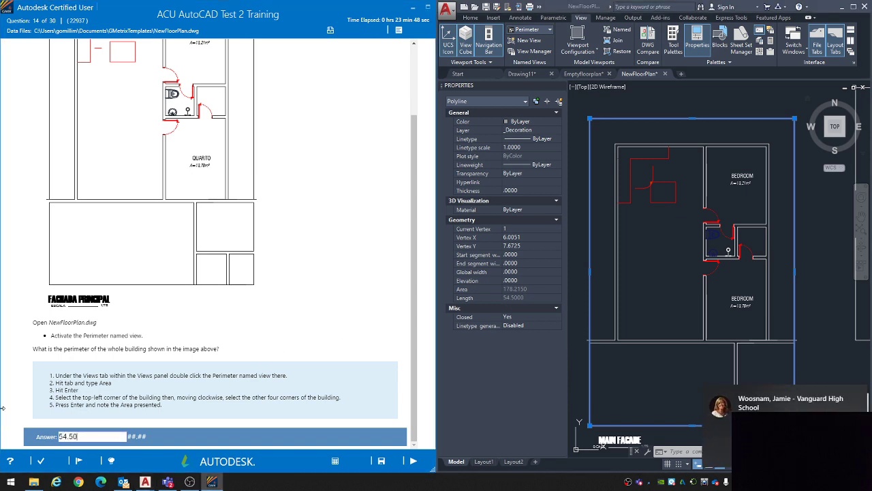
pyautogui.click(413, 461)
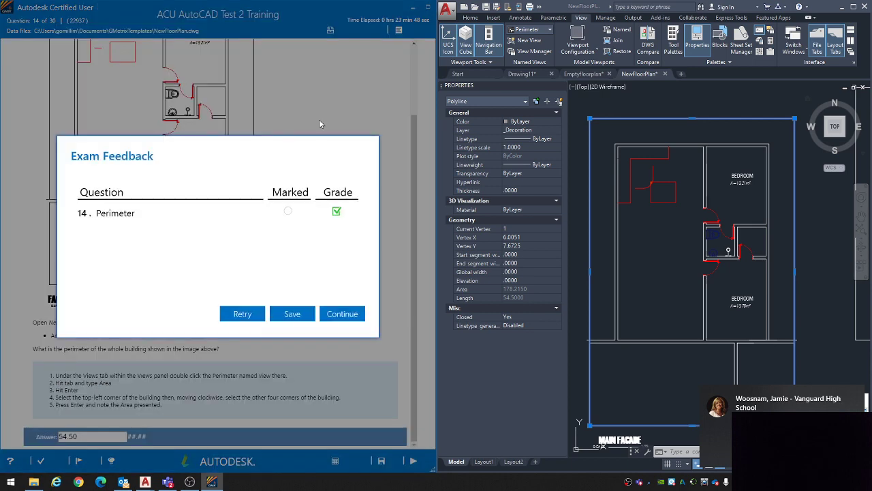
pyautogui.click(342, 315)
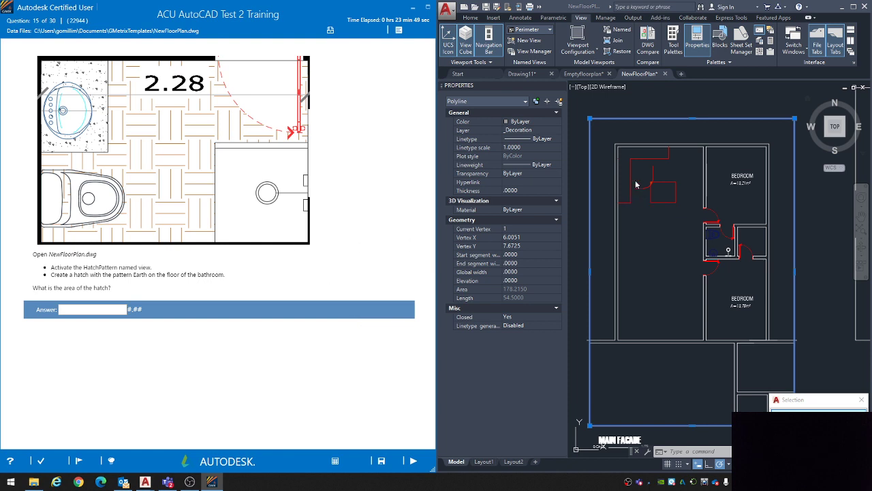
# Step: Clear the selection and activate the Hatchpattern named view in NewFloorPlan.dwg
pyautogui.press('Escape')
pyautogui.press('Escape')
pyautogui.press('Escape')
pyautogui.moveTo(736, 337)
pyautogui.mouseDown(button='middle')
pyautogui.moveTo(757, 335)
pyautogui.moveTo(746, 329)
pyautogui.mouseUp(button='middle')
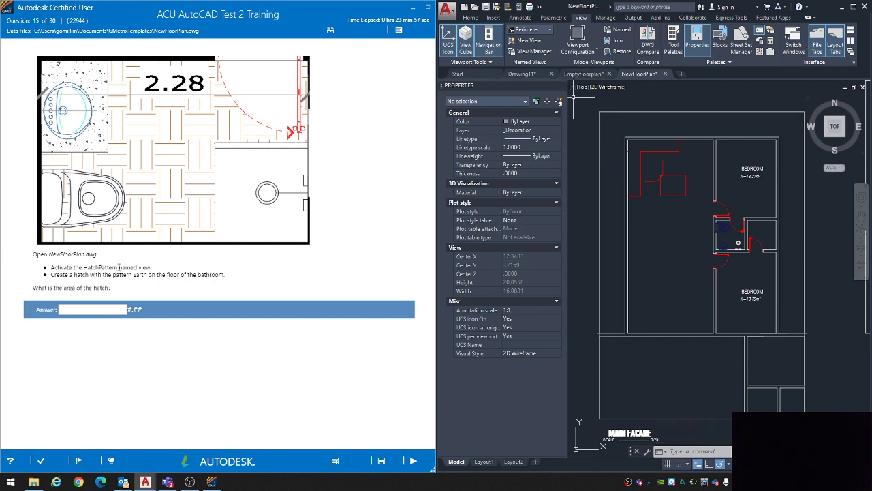
pyautogui.click(530, 30)
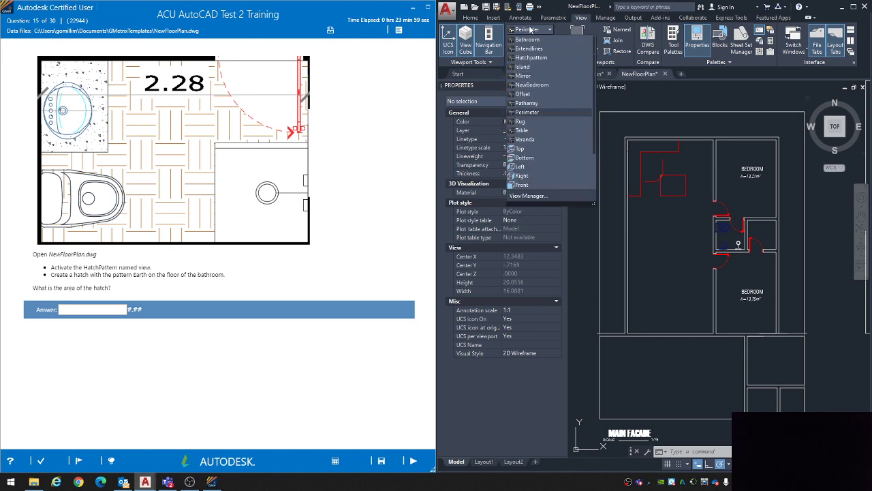
pyautogui.click(539, 66)
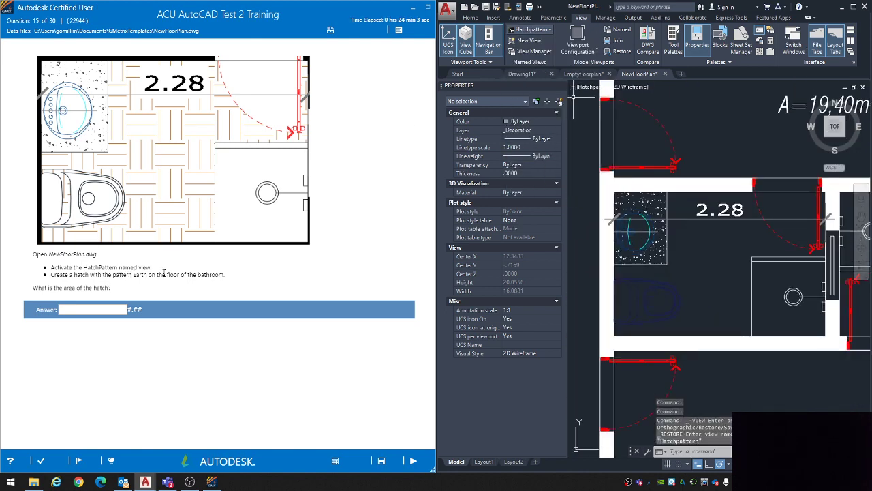
# Step: Start a hatch for the bathroom floor and set its hatch type to Pattern
pyautogui.moveTo(713, 274); pyautogui.dragTo(712, 278, button='middle')
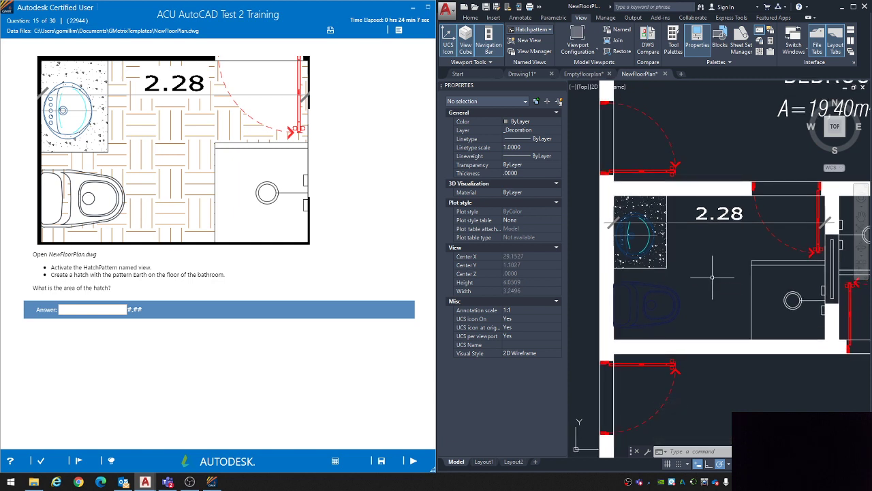
pyautogui.write('HATCH')
pyautogui.press('Return')
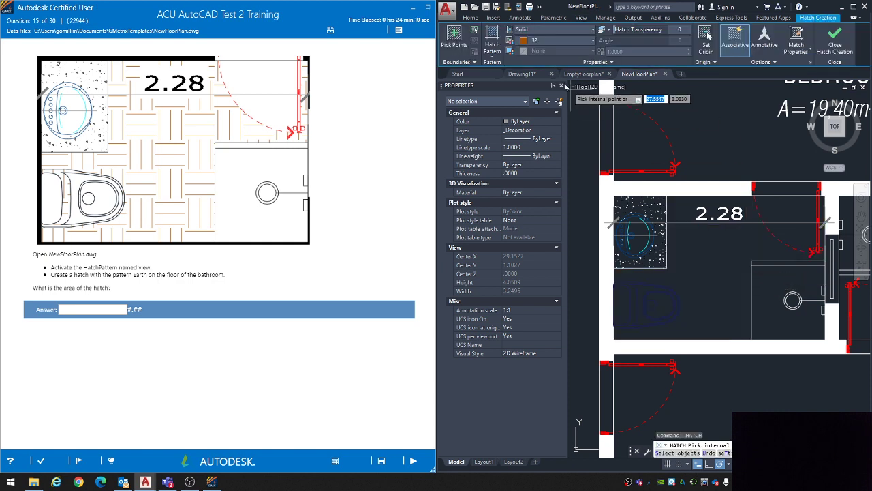
pyautogui.click(545, 30)
pyautogui.click(537, 41)
pyautogui.click(539, 30)
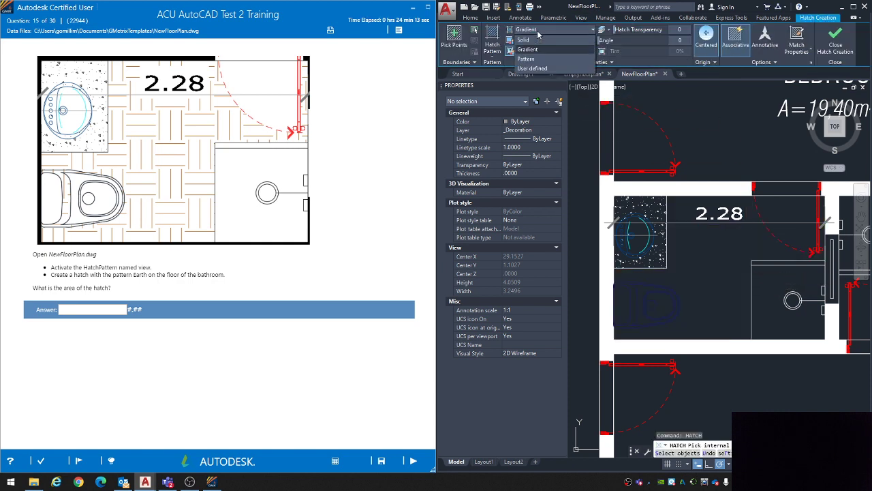
pyautogui.click(537, 56)
pyautogui.click(536, 42)
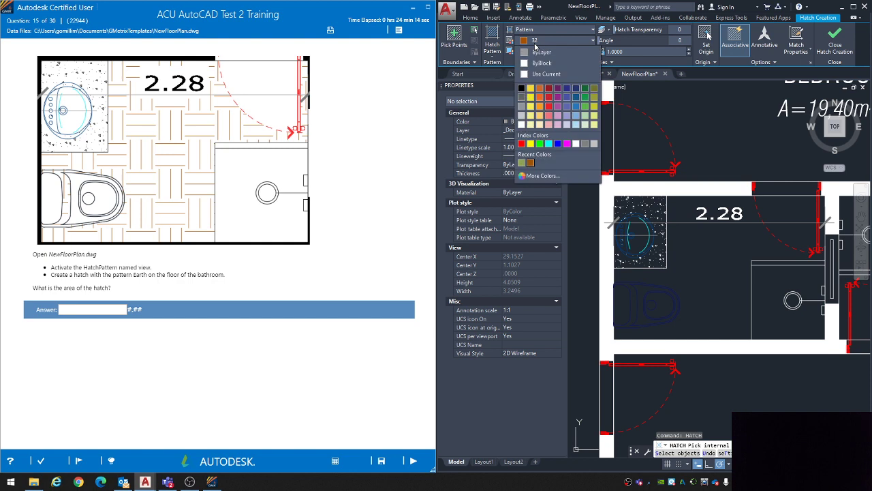
pyautogui.click(534, 43)
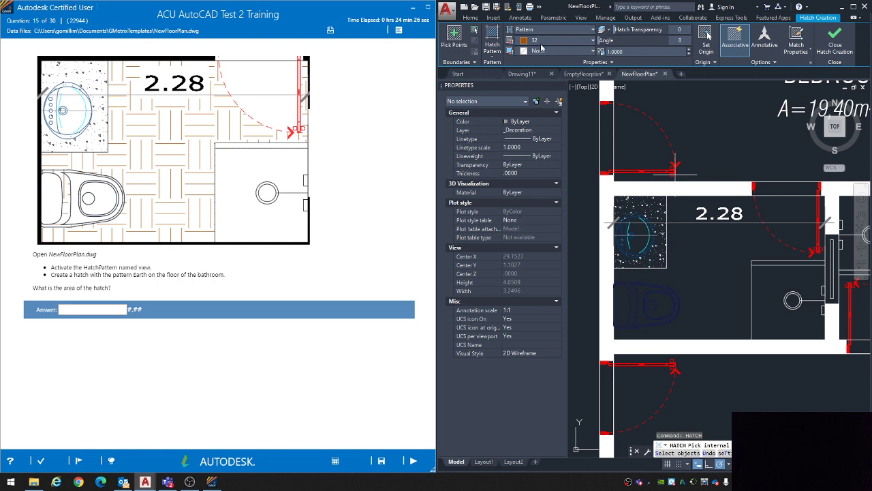
# Step: Choose the EARTH pattern and apply the hatch to the bathroom floor area
pyautogui.click(492, 47)
pyautogui.scroll(-7, 530, 125)
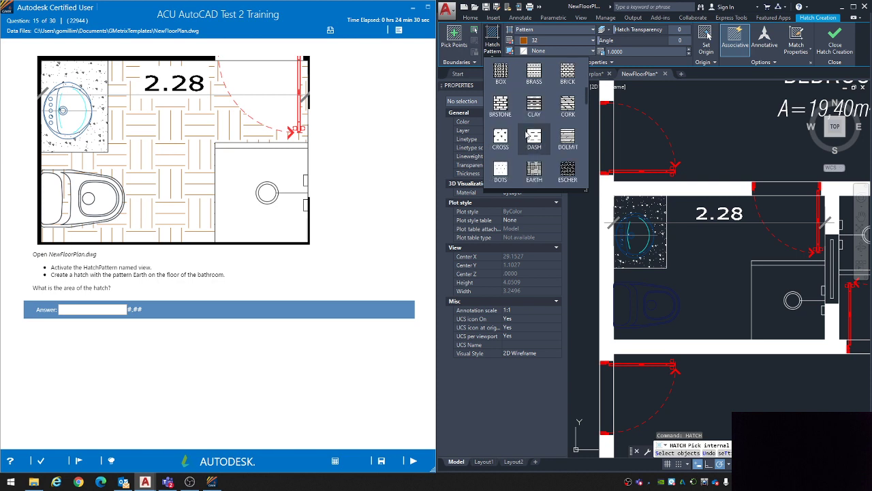
pyautogui.click(533, 170)
pyautogui.click(692, 253)
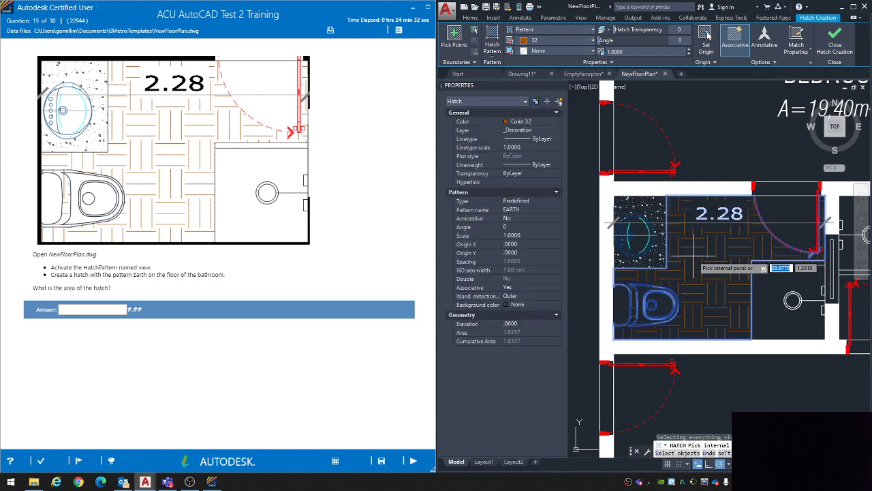
pyautogui.press('Return')
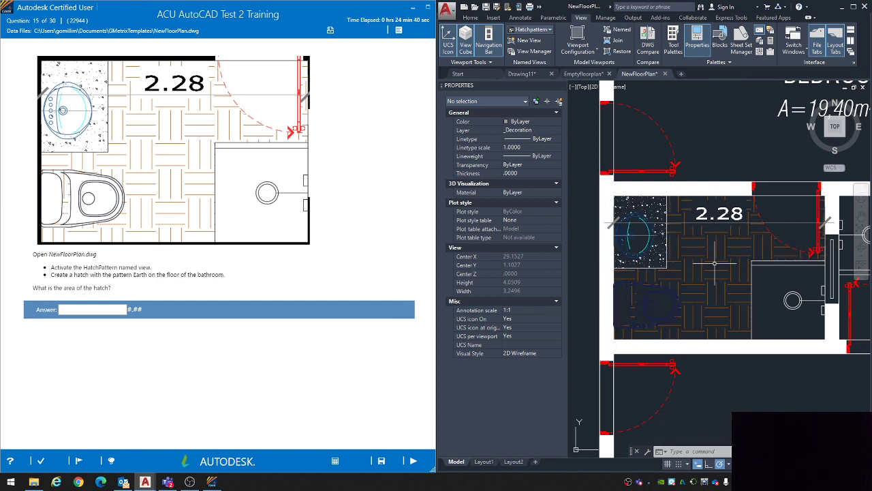
# Step: Check the bathroom hatch's area, submit 1.84 as the answer to question 15, and continue to question 16
pyautogui.click(682, 282)
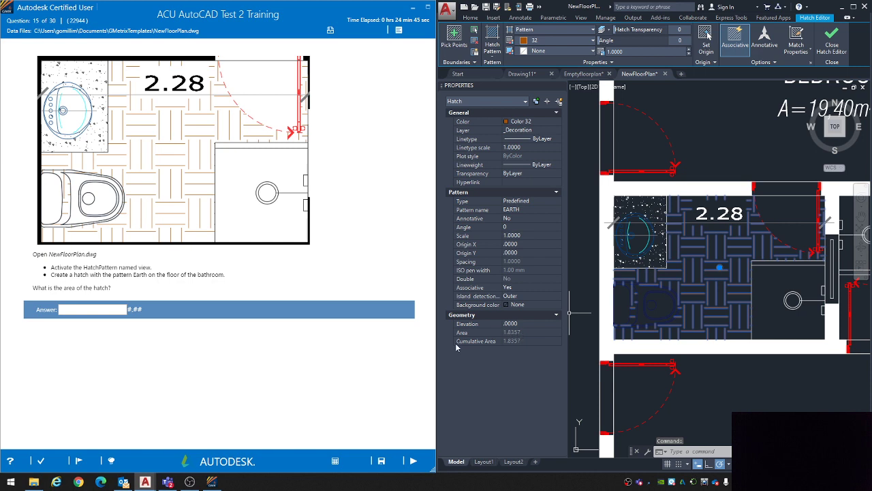
pyautogui.click(116, 313)
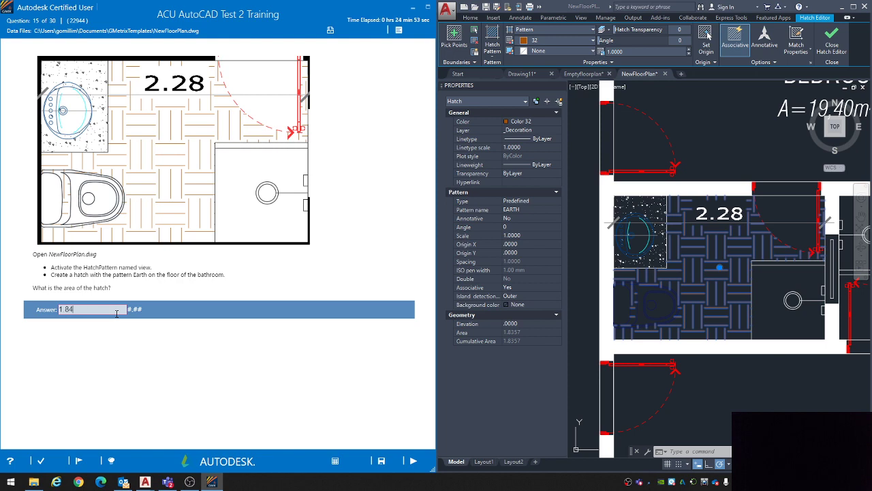
pyautogui.click(413, 461)
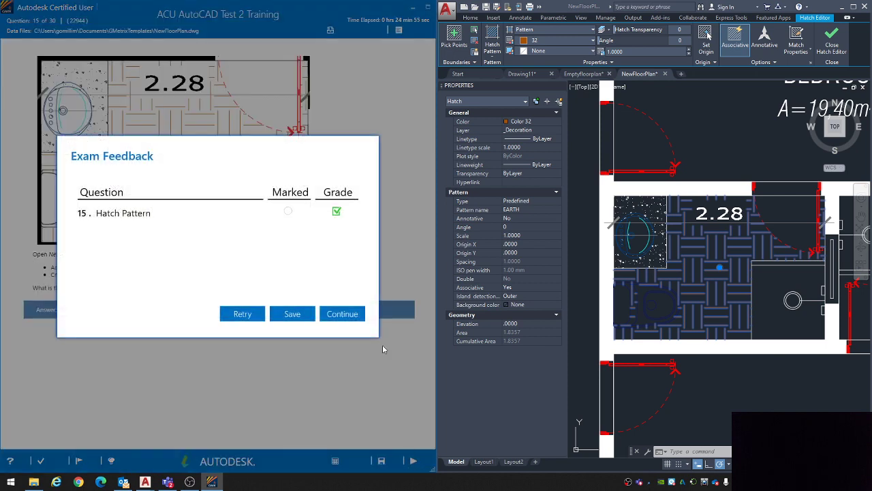
pyautogui.click(342, 314)
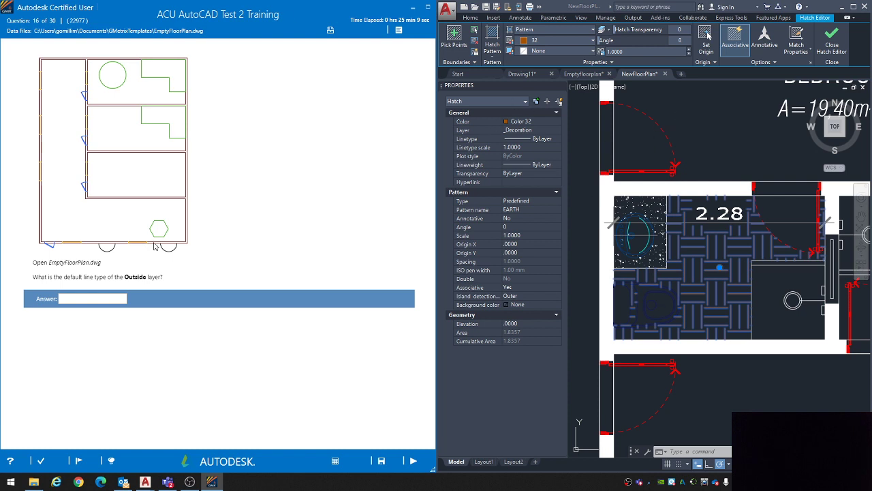
# Step: Switch to the Emptyfloorplan drawing, close the Properties palette, and inspect the floor plan around the green hatch
pyautogui.click(581, 75)
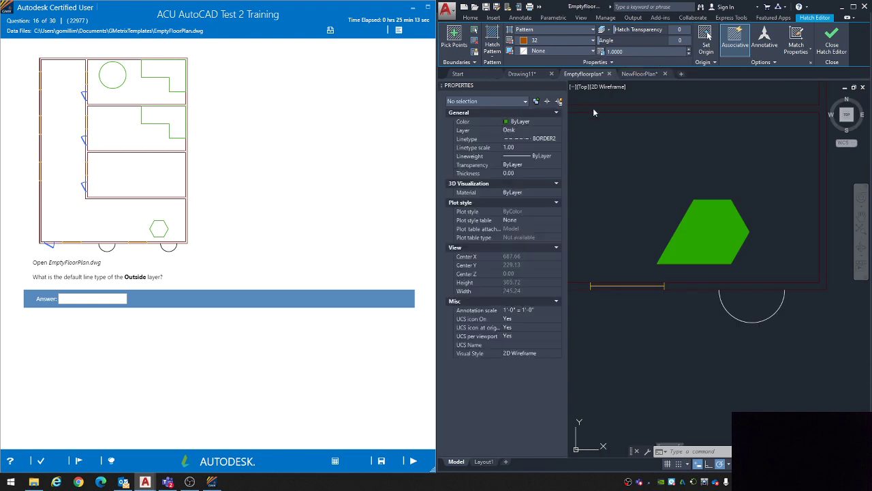
pyautogui.moveTo(638, 75)
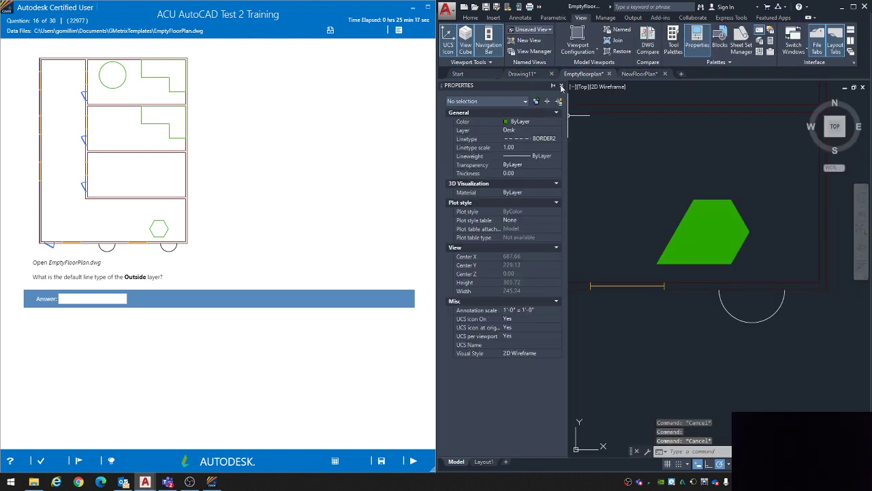
pyautogui.click(561, 85)
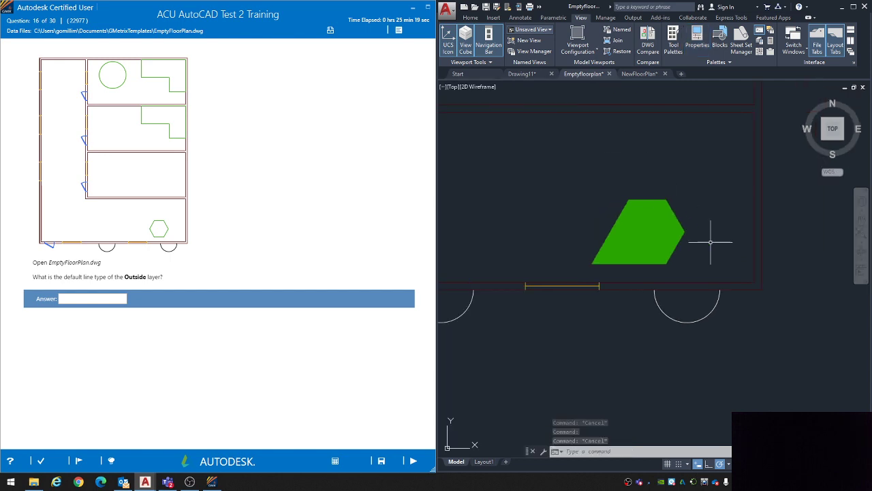
pyautogui.scroll(2, 671, 243)
pyautogui.moveTo(611, 209); pyautogui.dragTo(637, 238, button='middle')
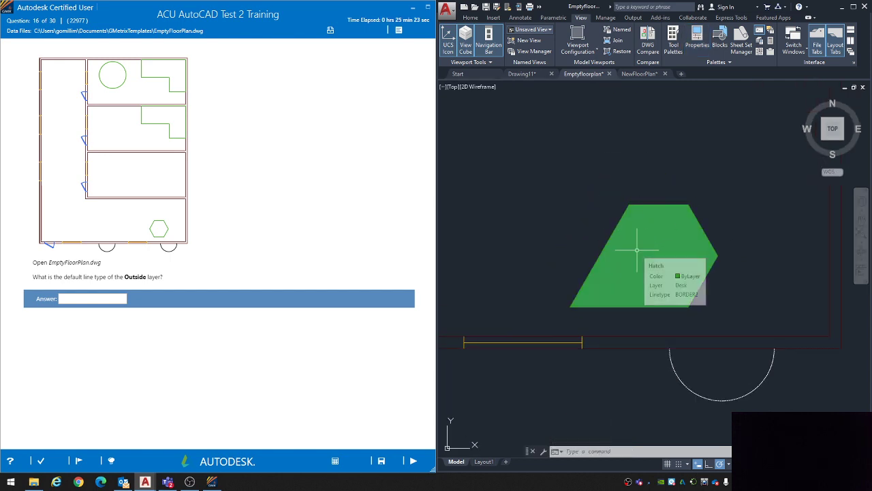
pyautogui.scroll(-2, 618, 238)
# Step: Close Emptyfloorplan.dwg without saving its changes and reopen it from the recent documents
pyautogui.click(610, 76)
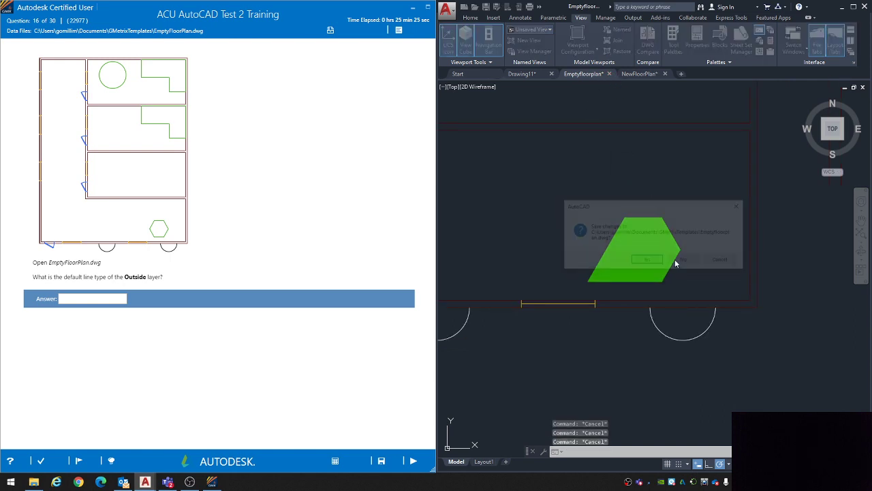
pyautogui.click(685, 261)
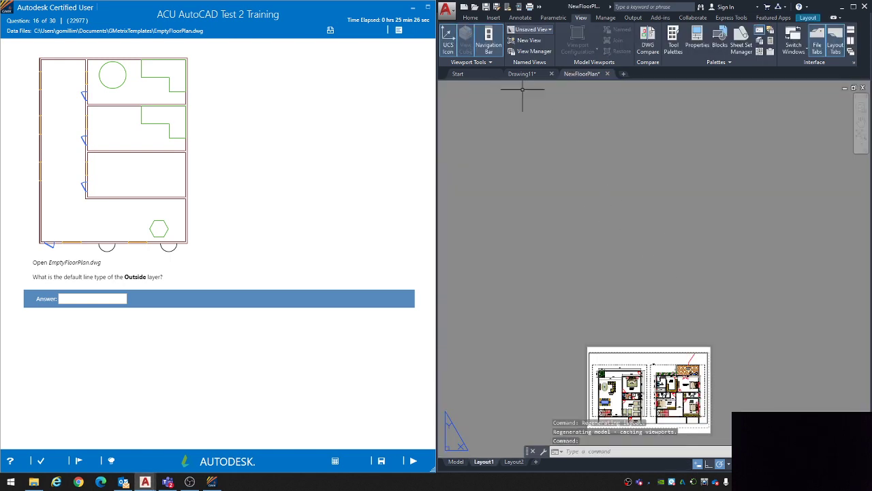
pyautogui.click(447, 9)
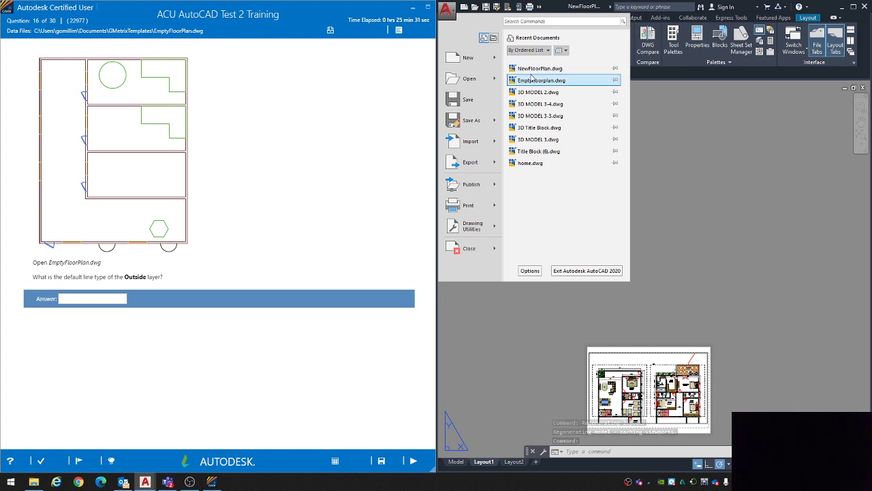
pyautogui.click(534, 73)
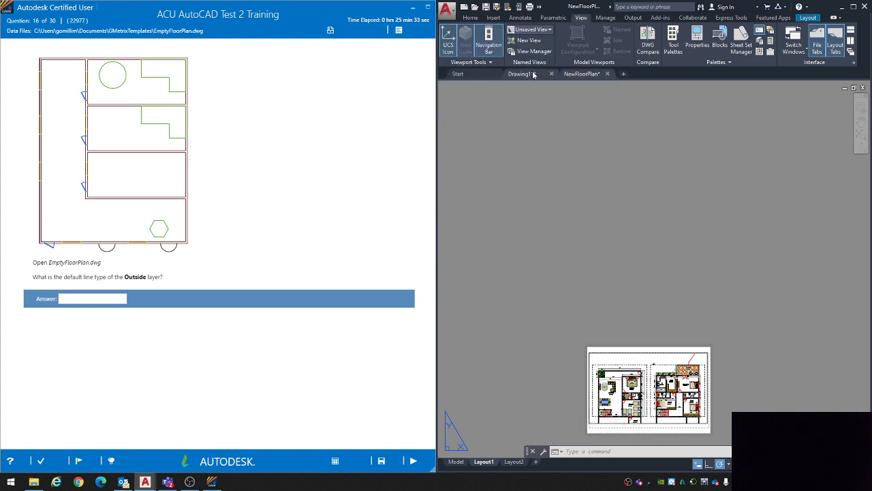
# Step: Open the Emptyfloorplan drawing from the recent documents and inspect its whole floor plan for question 16
pyautogui.click(452, 11)
pyautogui.click(525, 81)
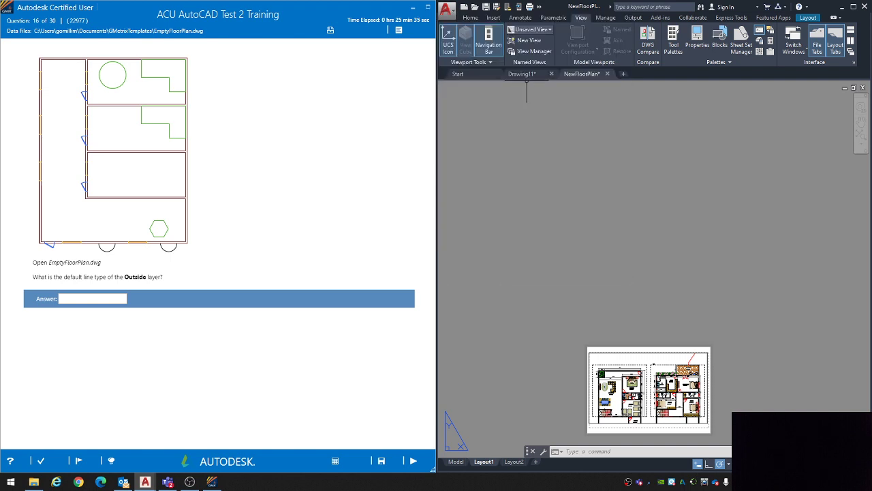
pyautogui.moveTo(587, 281); pyautogui.dragTo(617, 245, button='middle')
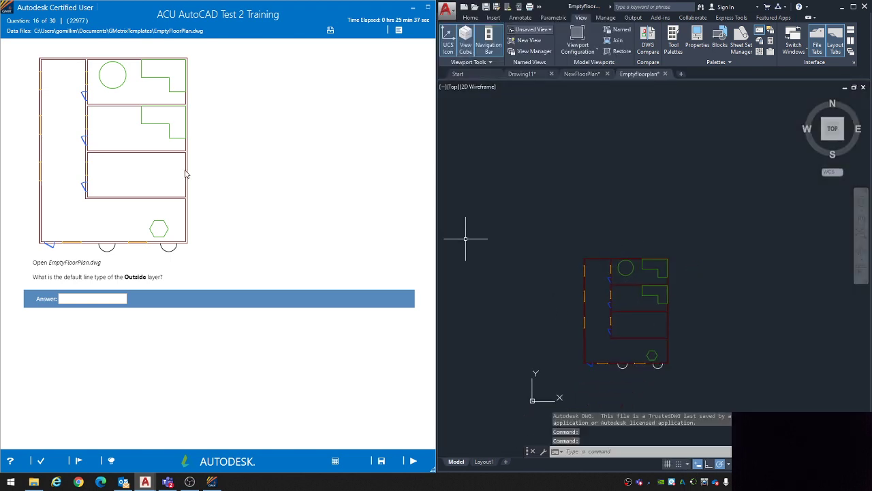
pyautogui.scroll(7, 648, 248)
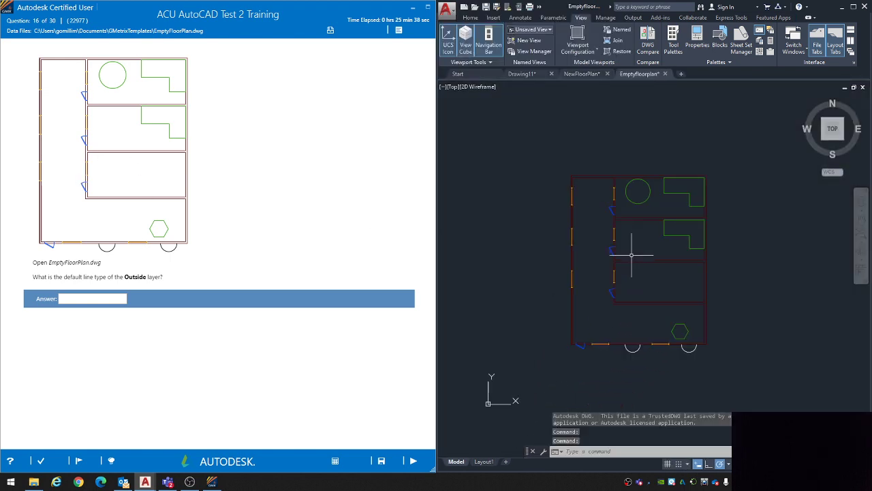
pyautogui.scroll(-2, 633, 253)
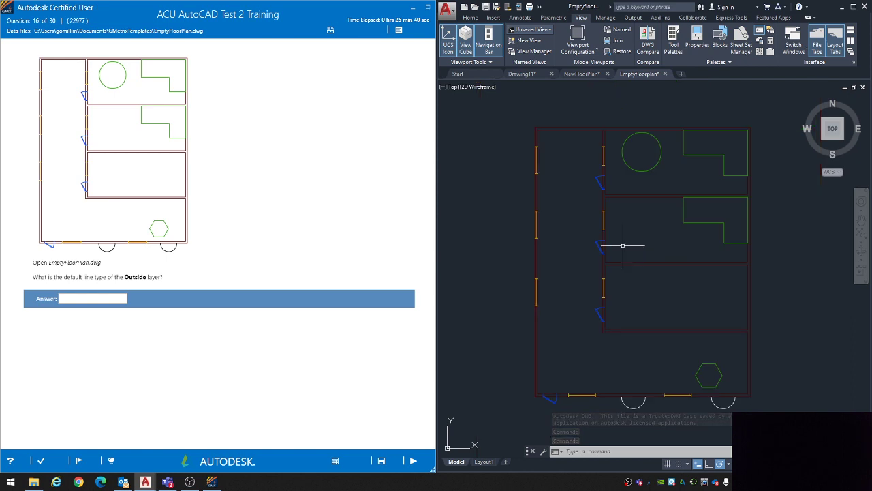
# Step: Bring up the drawing's layer tools and reread question 16 about the default line type of the Outside layer
pyautogui.click(472, 18)
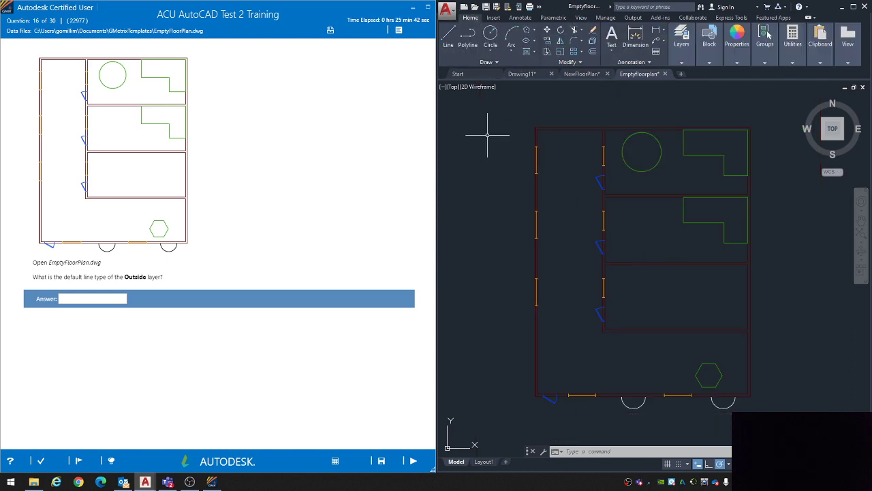
pyautogui.moveTo(645, 276); pyautogui.dragTo(655, 295, button='middle')
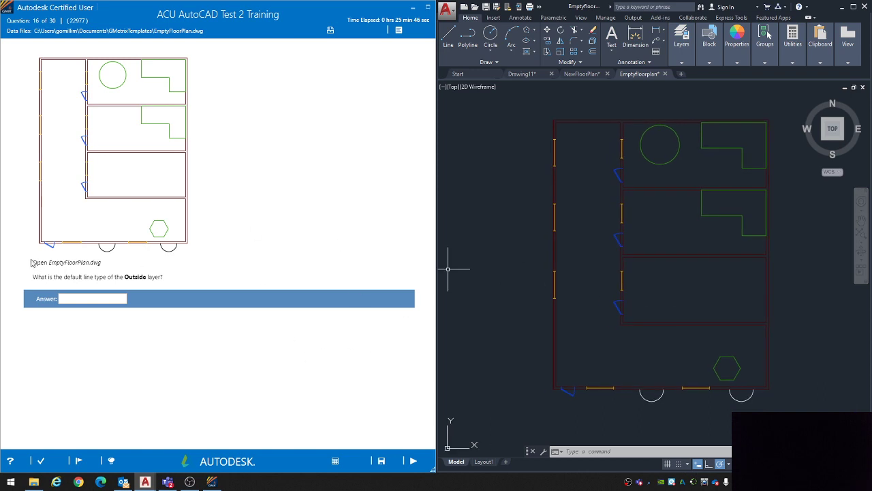
pyautogui.moveTo(35, 262); pyautogui.dragTo(169, 280)
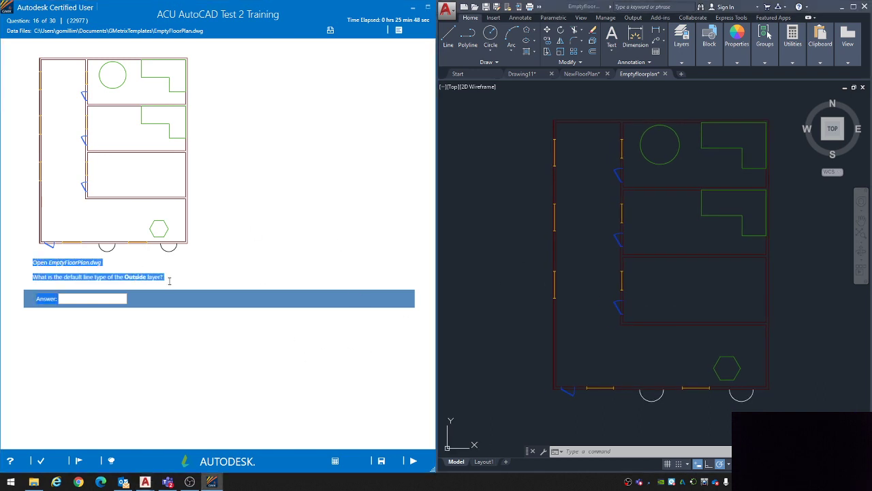
pyautogui.click(173, 282)
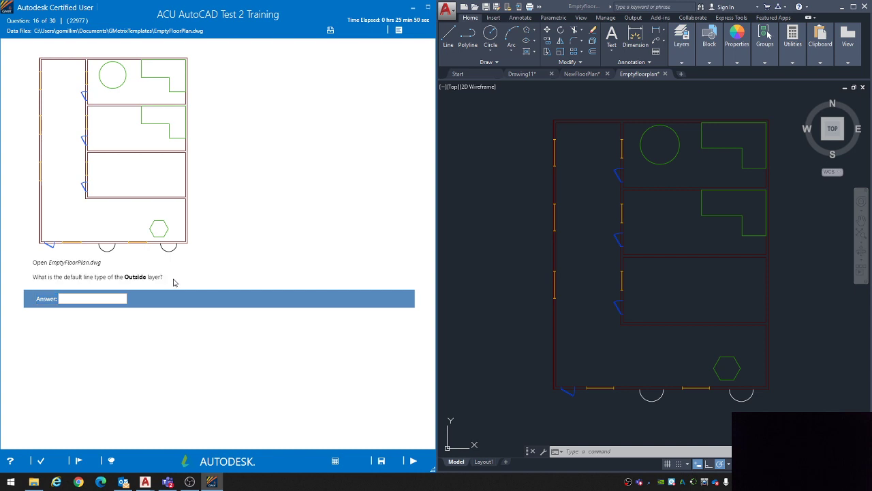